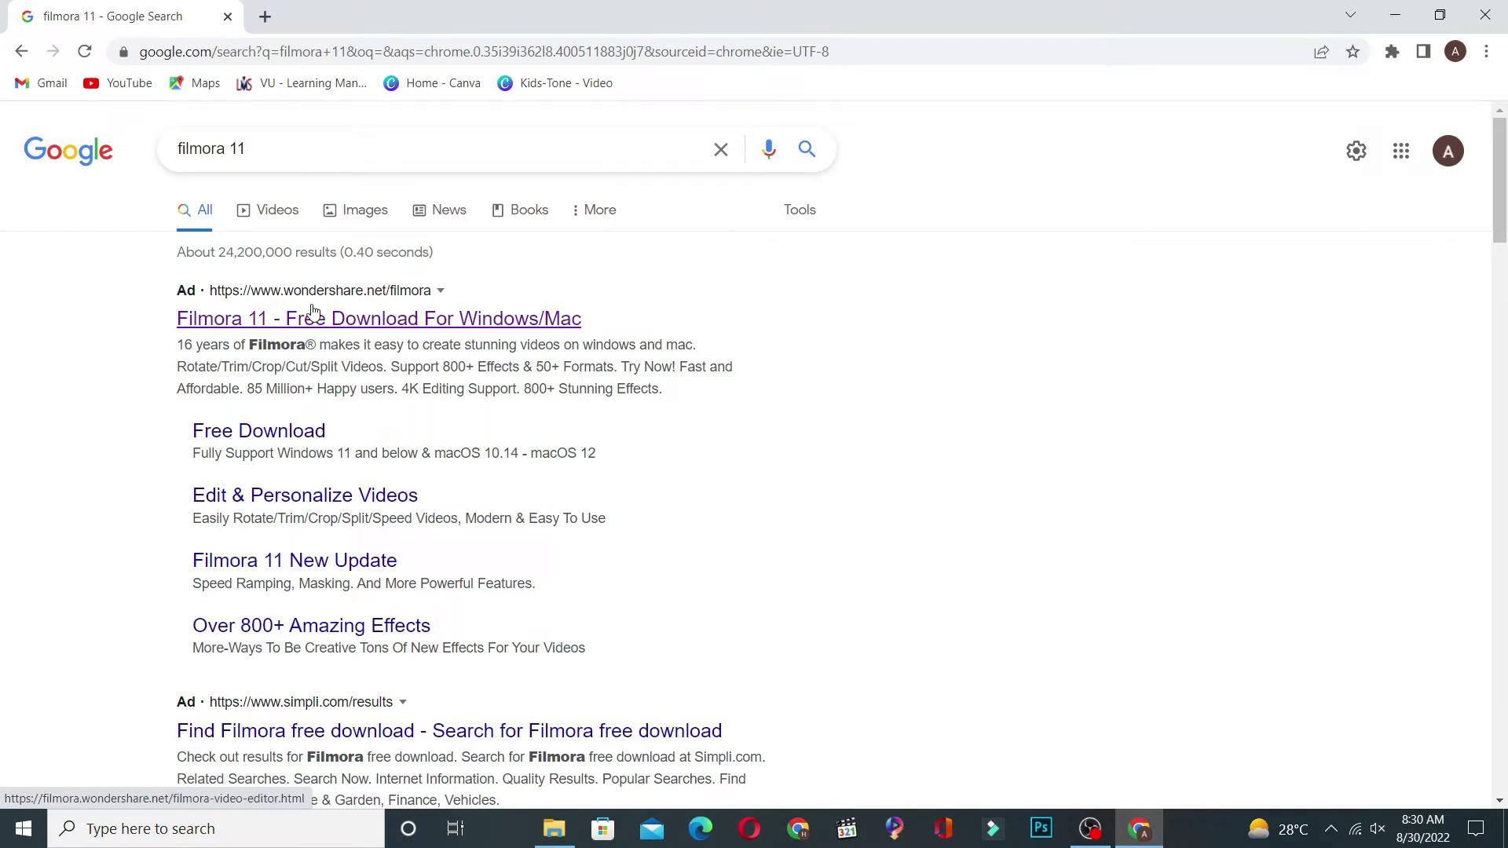
Open the Filmora 11 free download page from the search results and download the Windows installer.
left_click(267, 311)
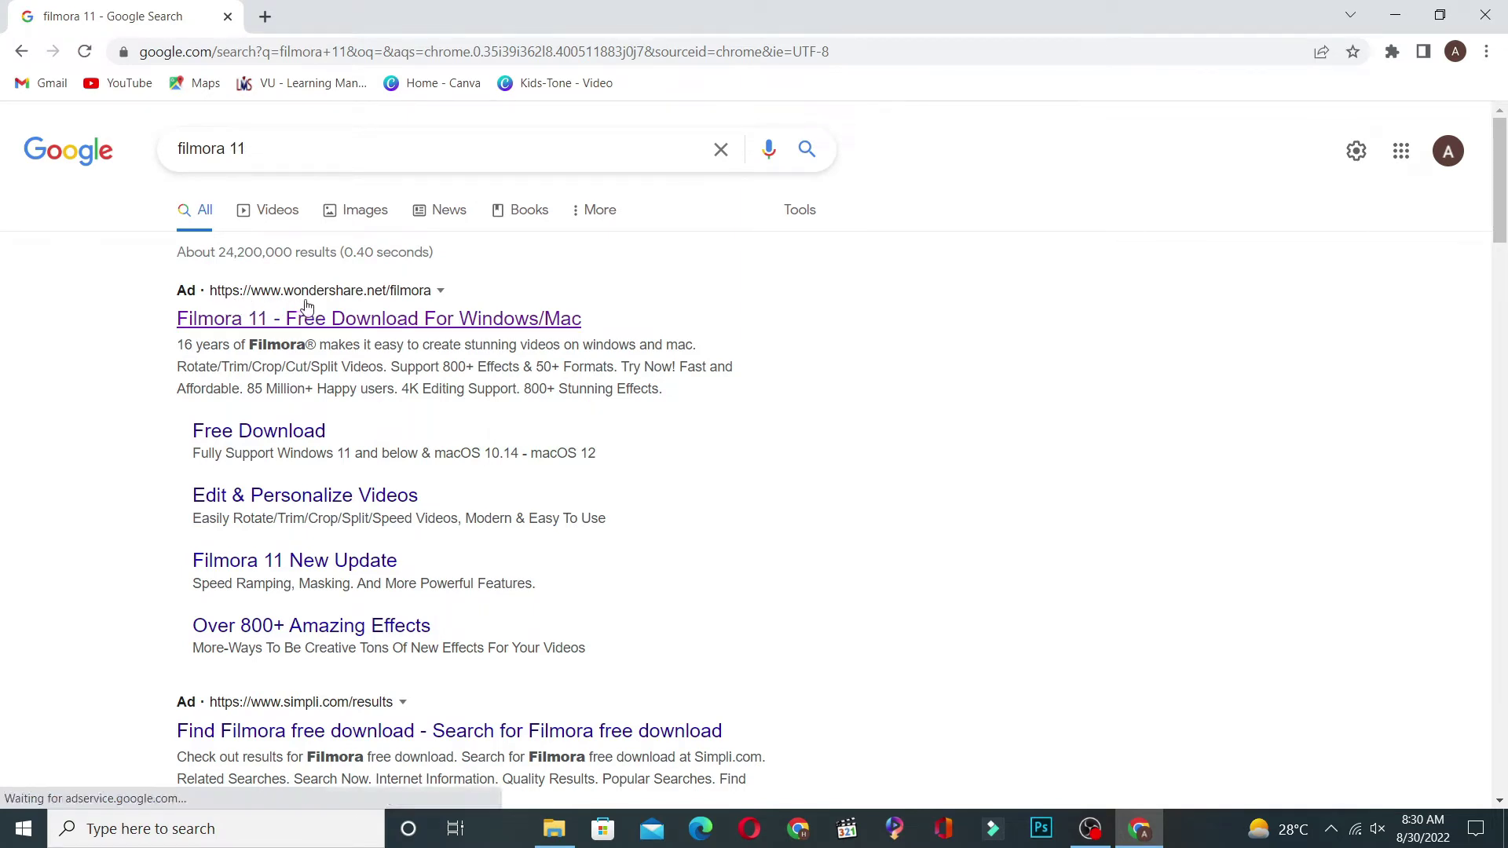
left_click(404, 327)
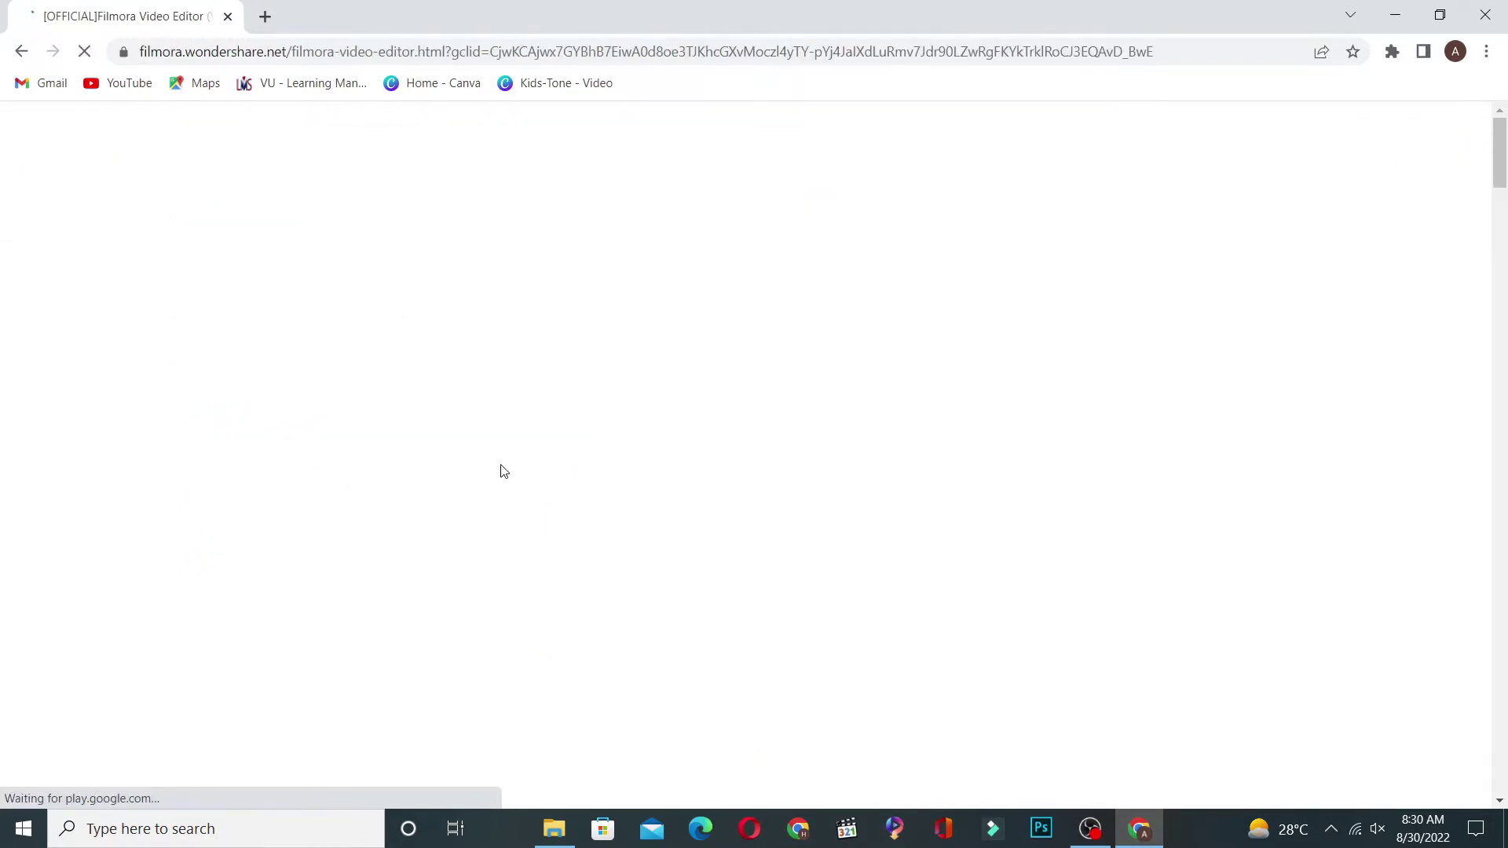
scroll(746, 502, "down", 4)
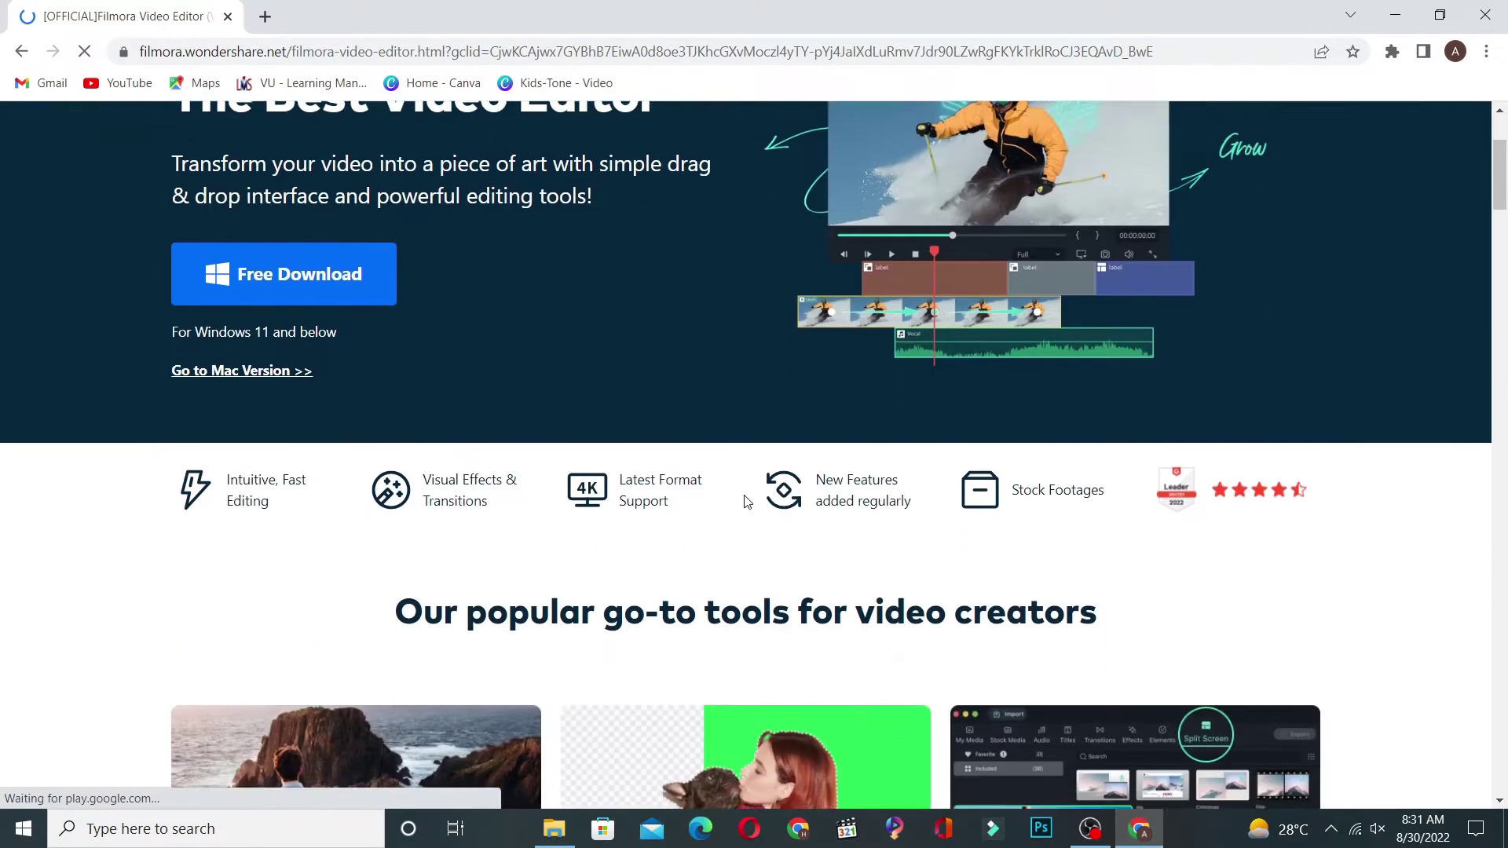
scroll(746, 502, "up", 4)
scroll(746, 479, "down", 6)
scroll(746, 474, "down", 12)
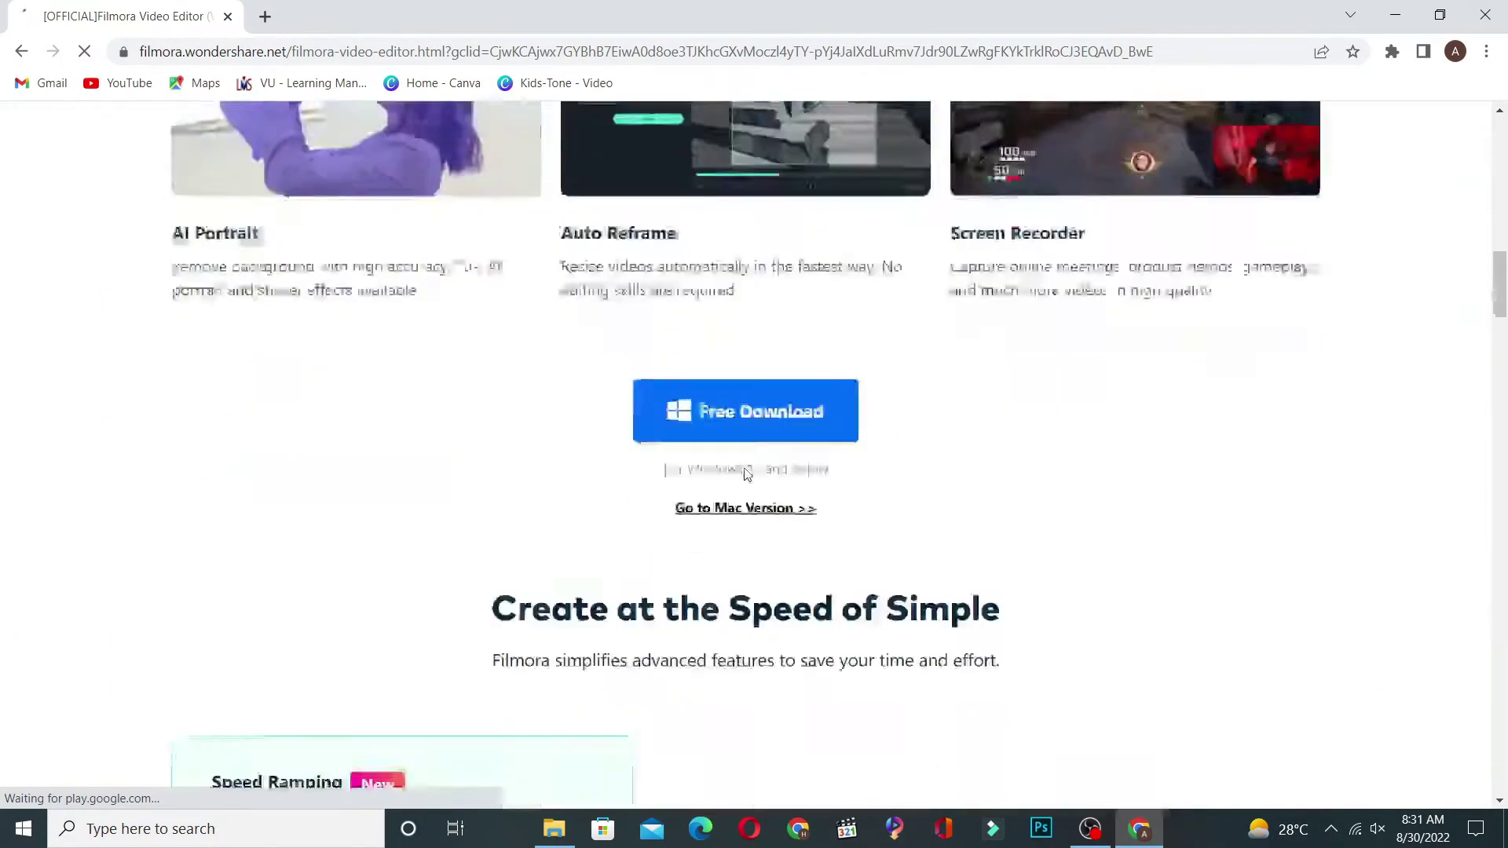
scroll(746, 474, "up", 18)
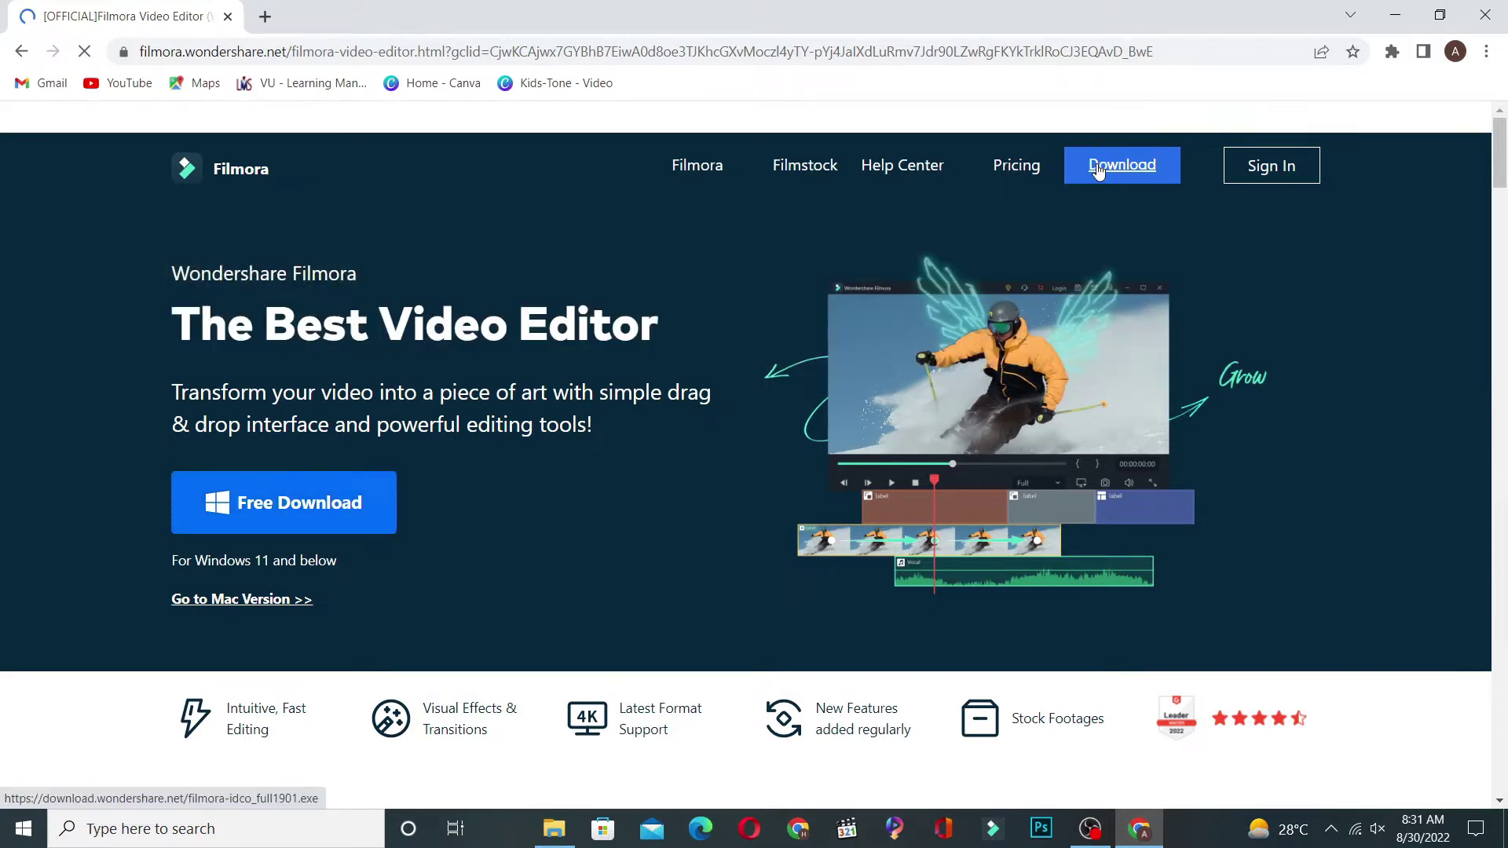
left_click(1098, 171)
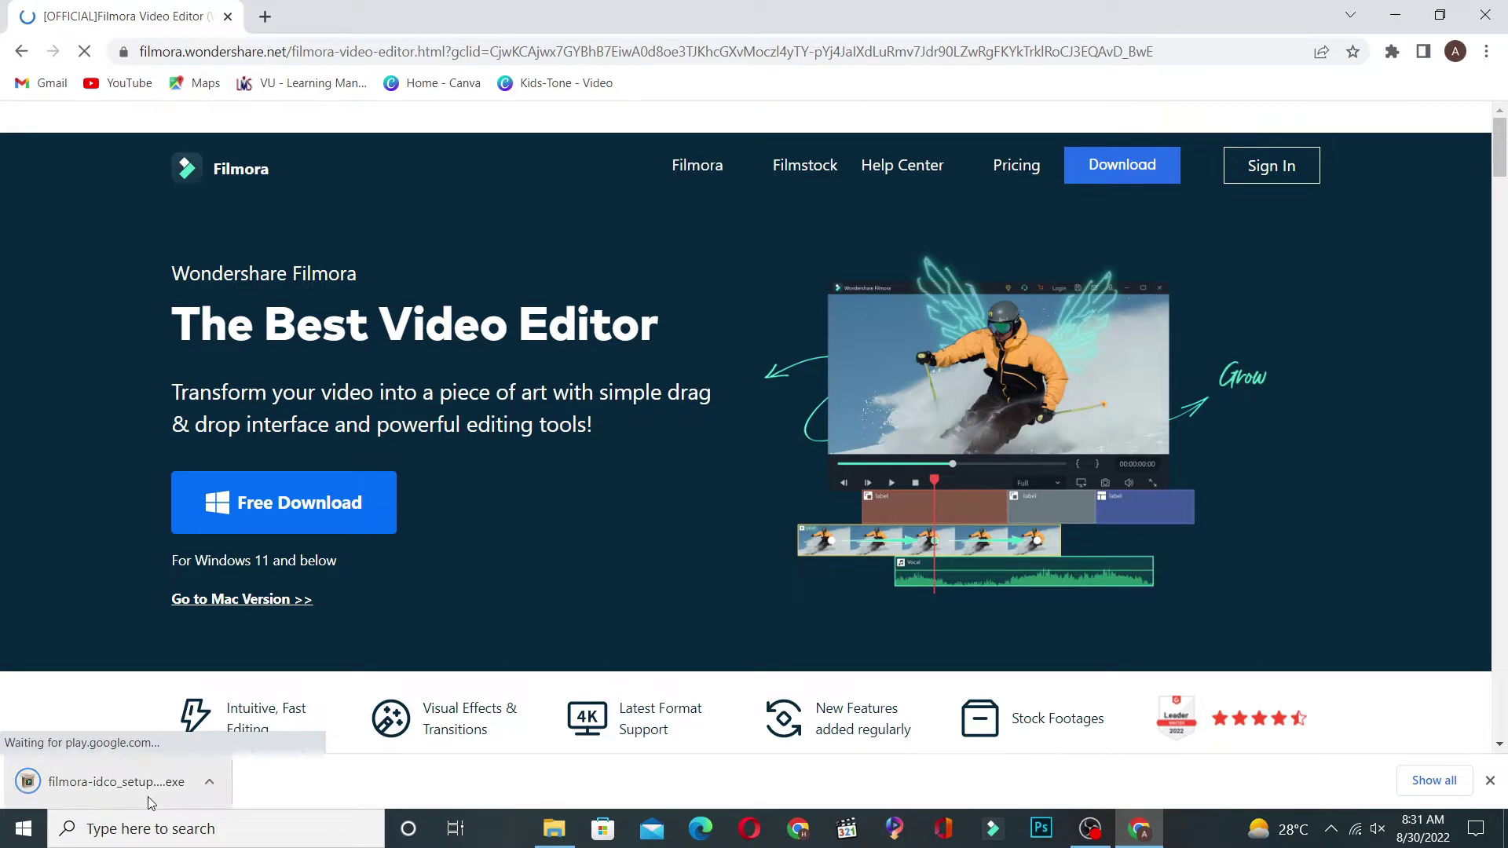
Start the downloaded Filmora setup file from the Downloads folder and cancel the installation.
left_click(211, 781)
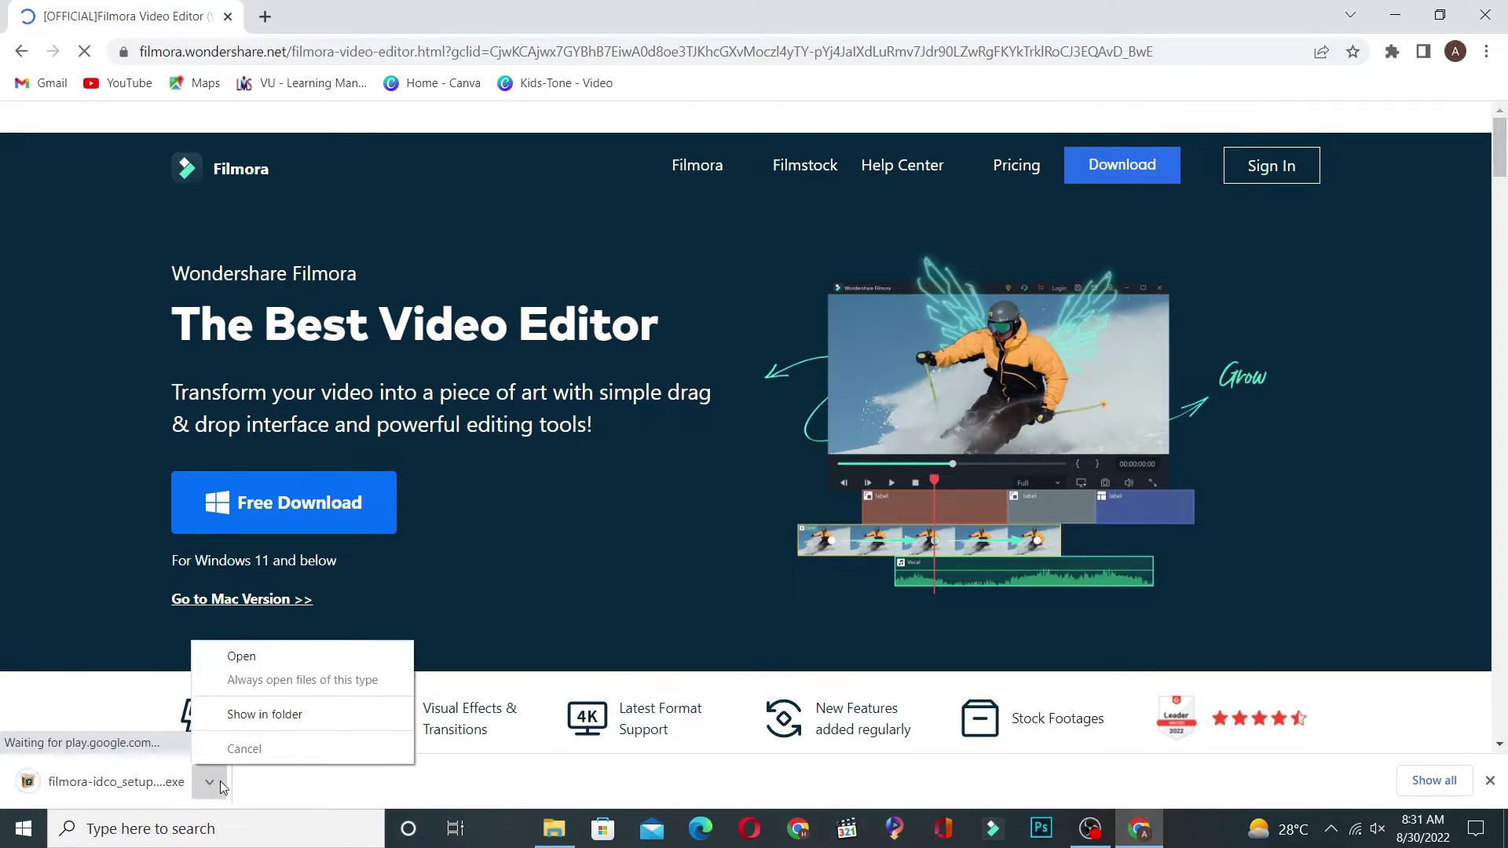
left_click(253, 715)
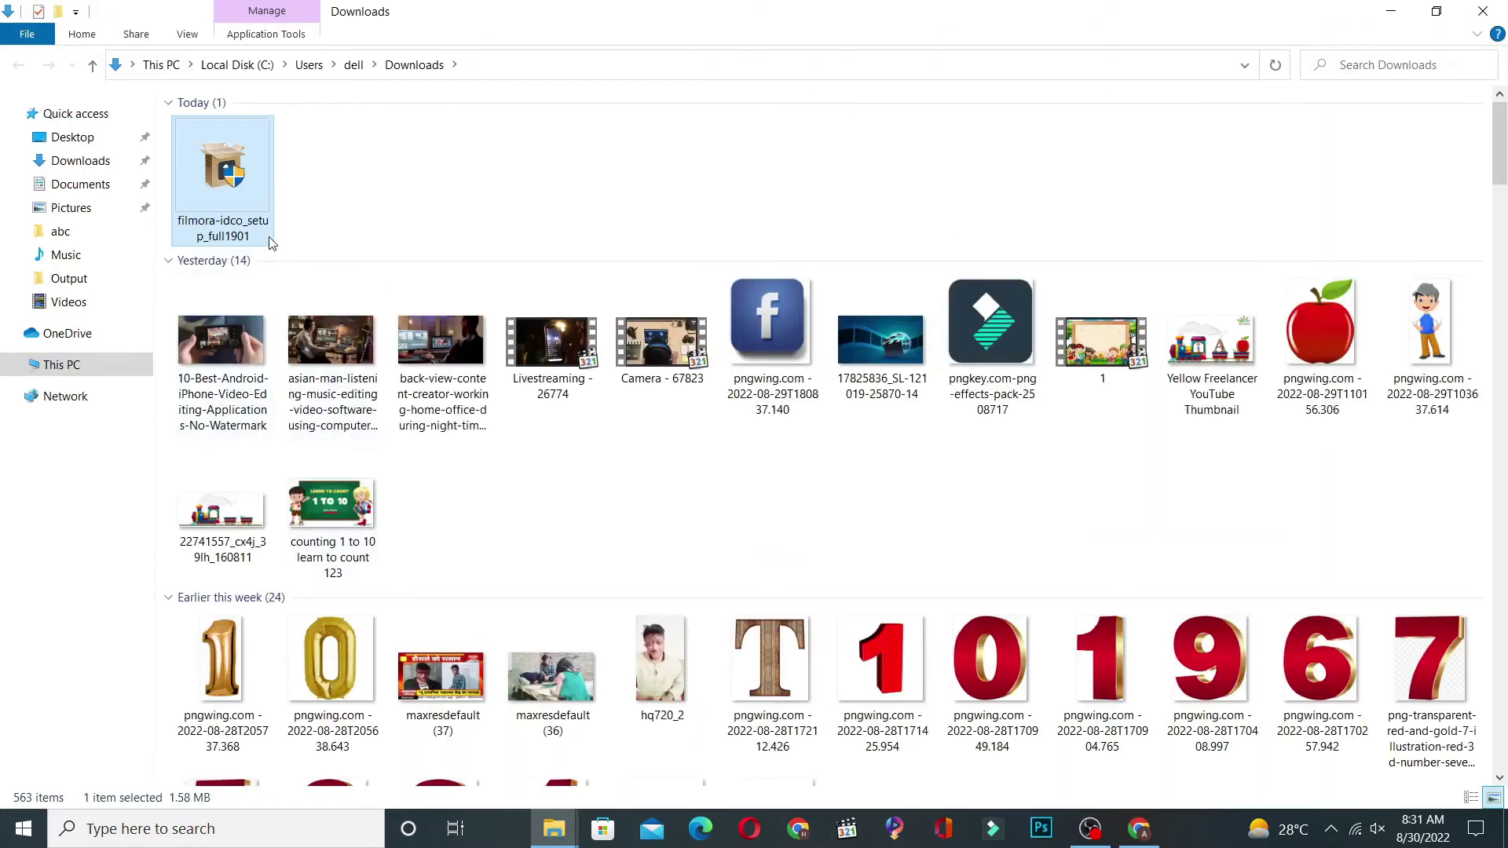
double_click(236, 209)
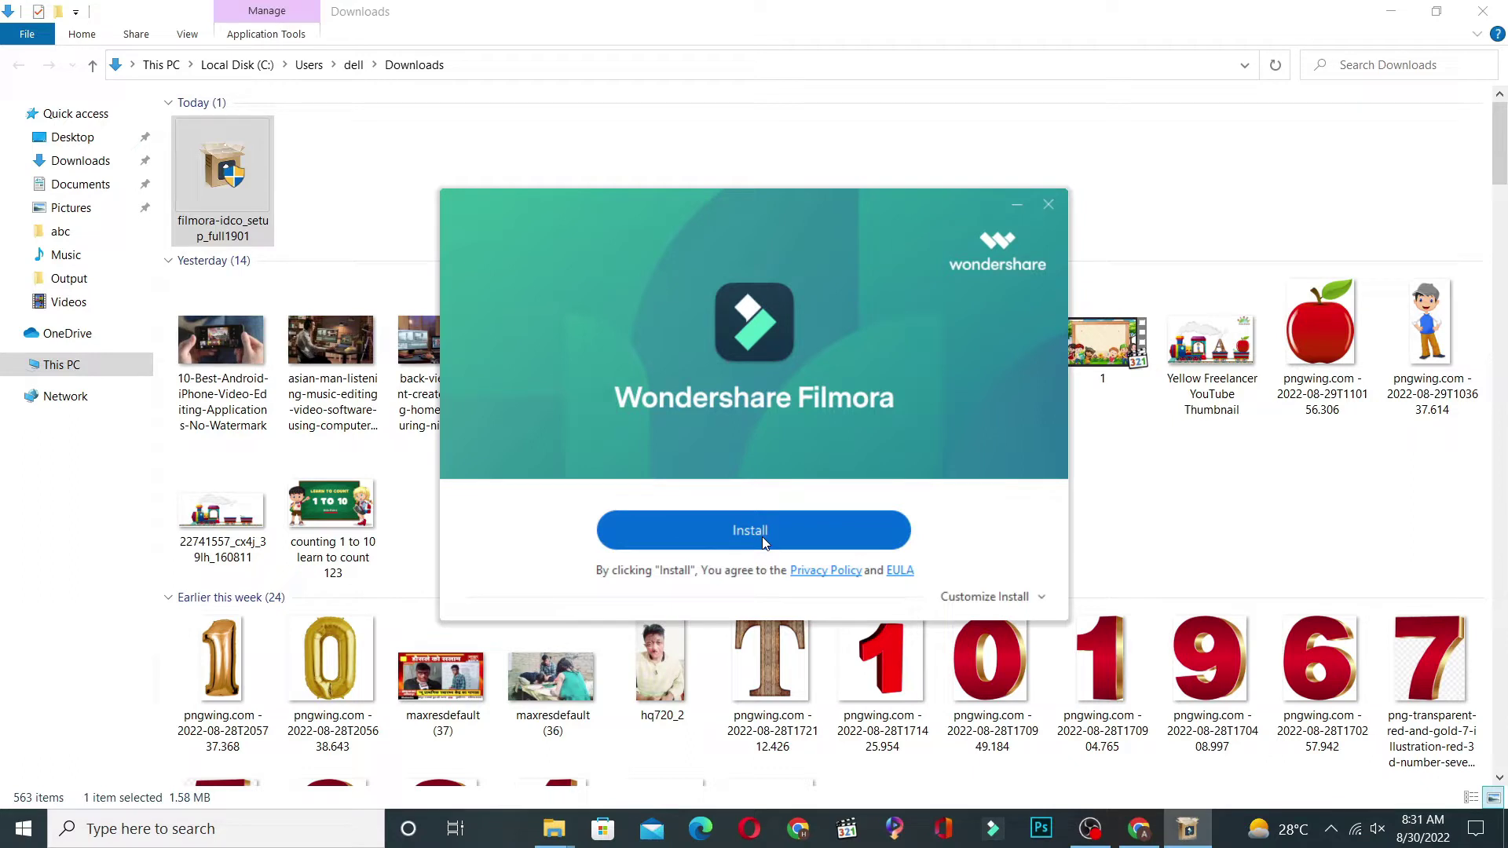
left_click(1049, 204)
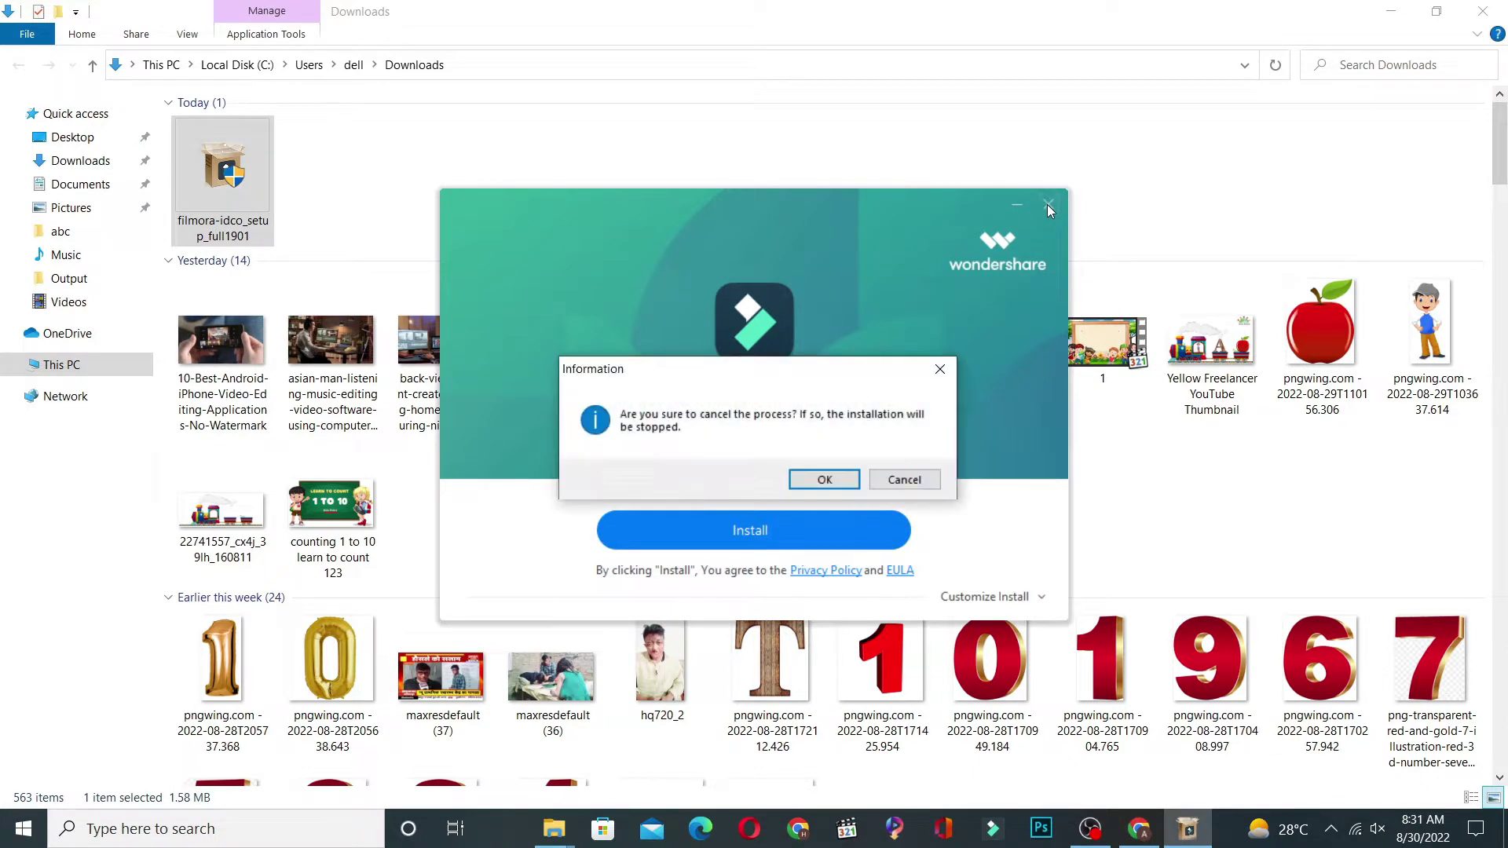
left_click(826, 480)
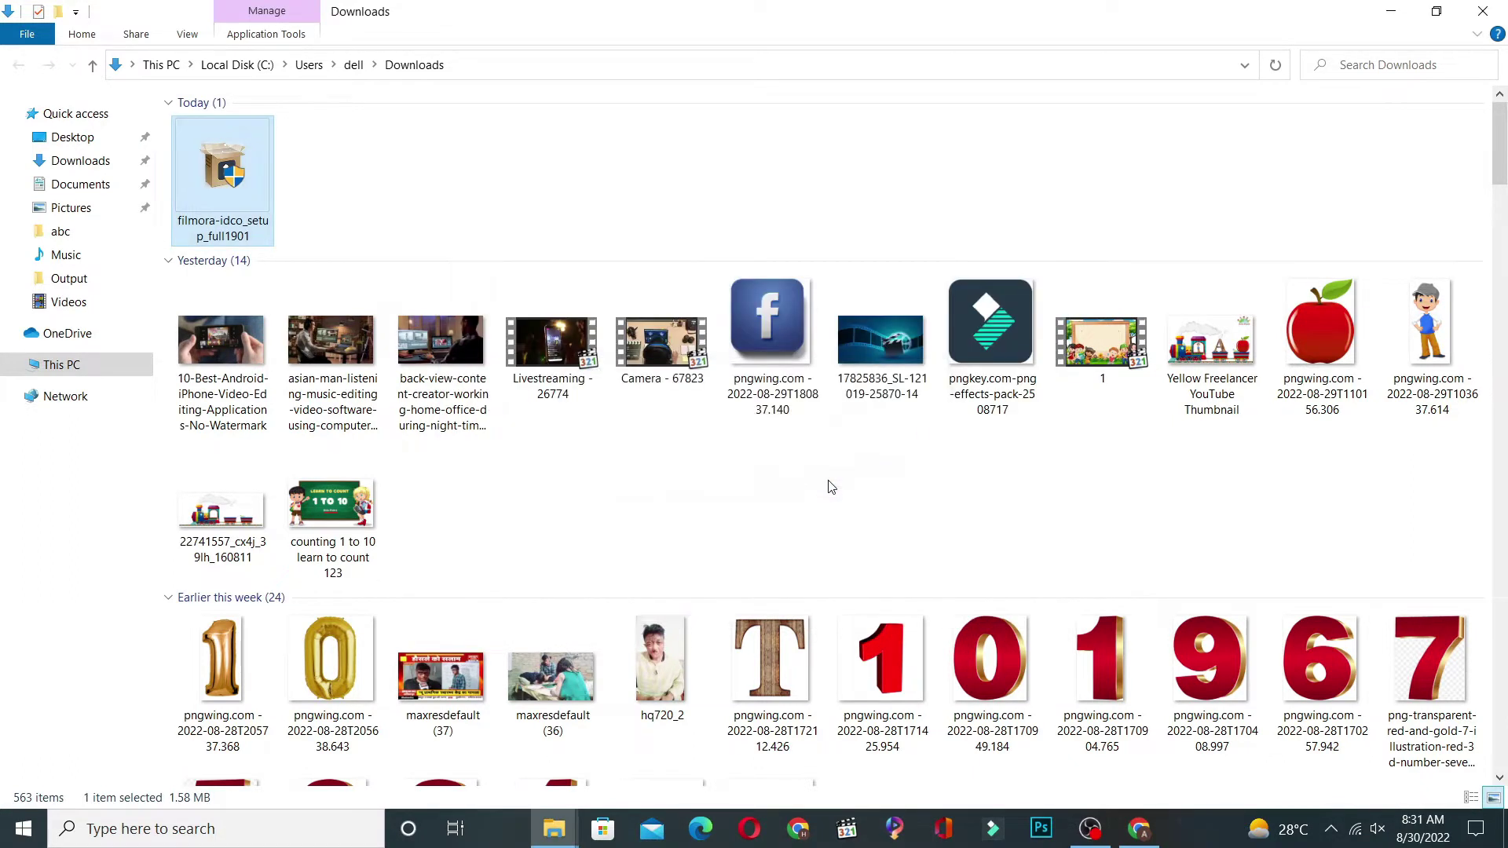
Switch to the desktop, launch Wondershare Filmora9 and create a new project with the 16:9 (Widescreen) aspect ratio.
left_click(1484, 8)
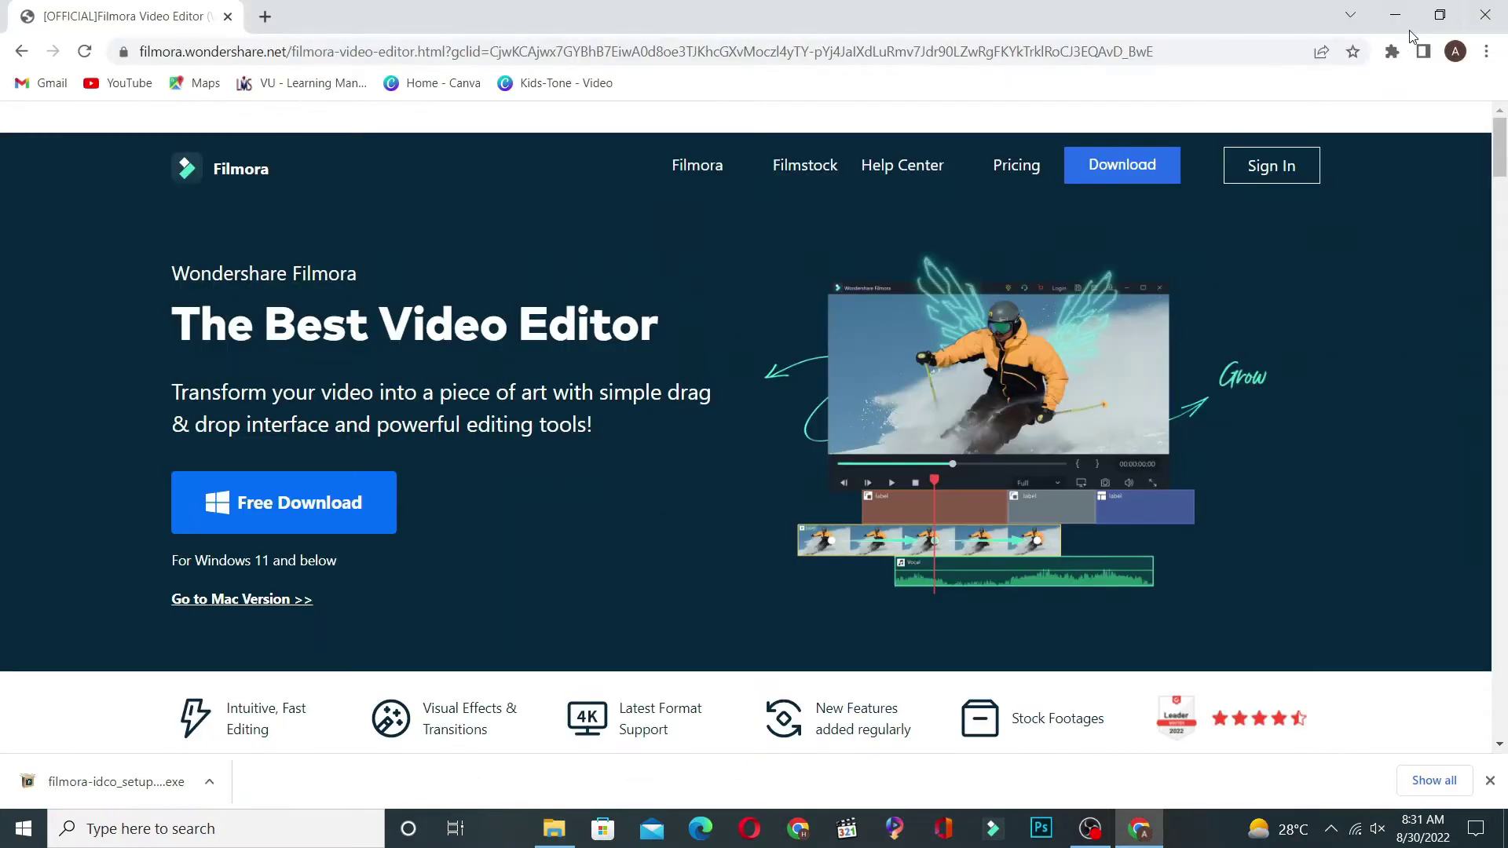
left_click(1397, 16)
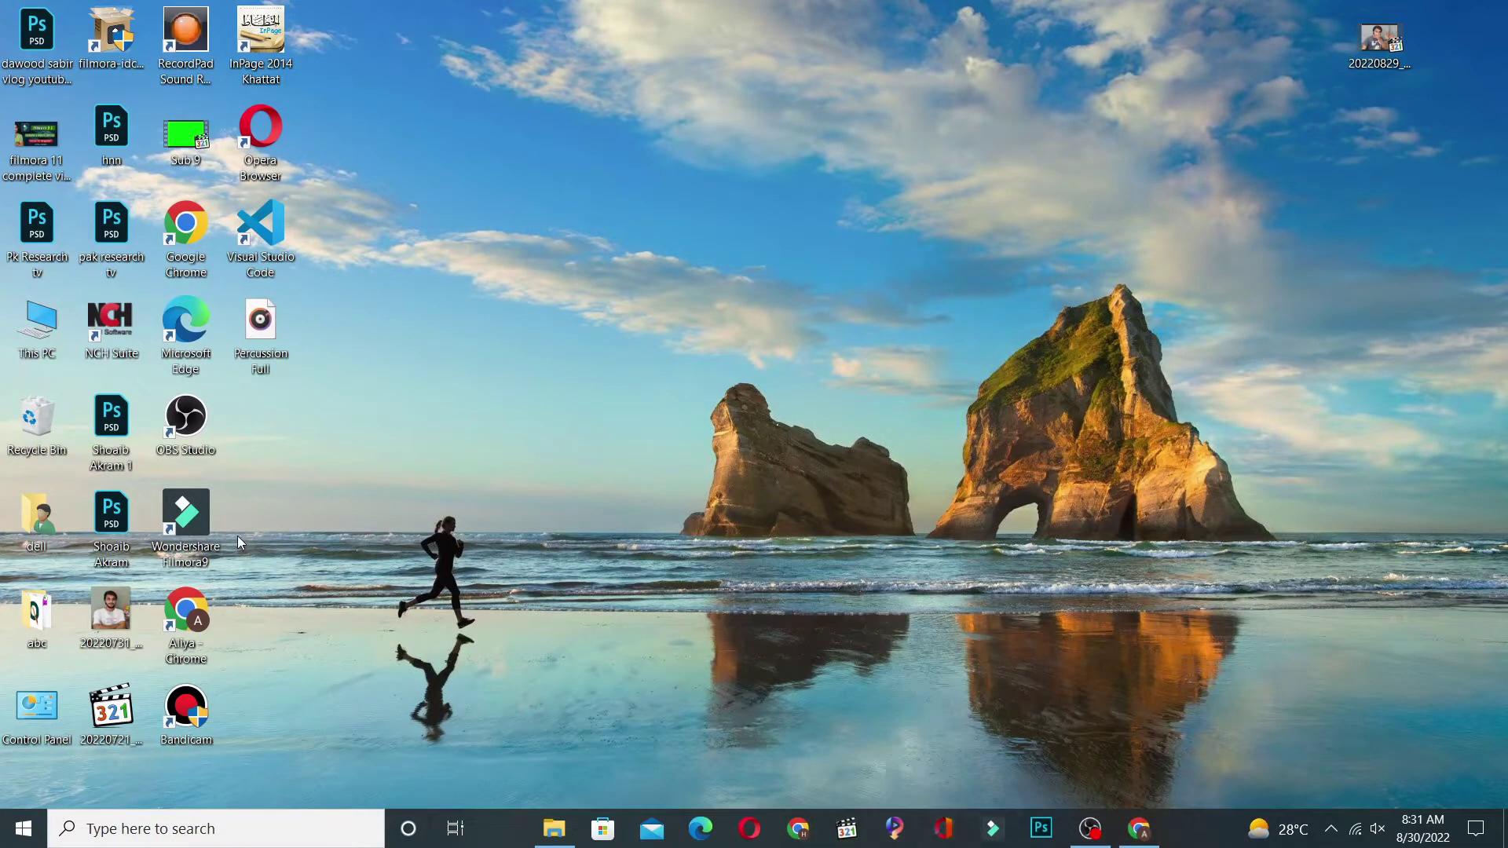
double_click(194, 543)
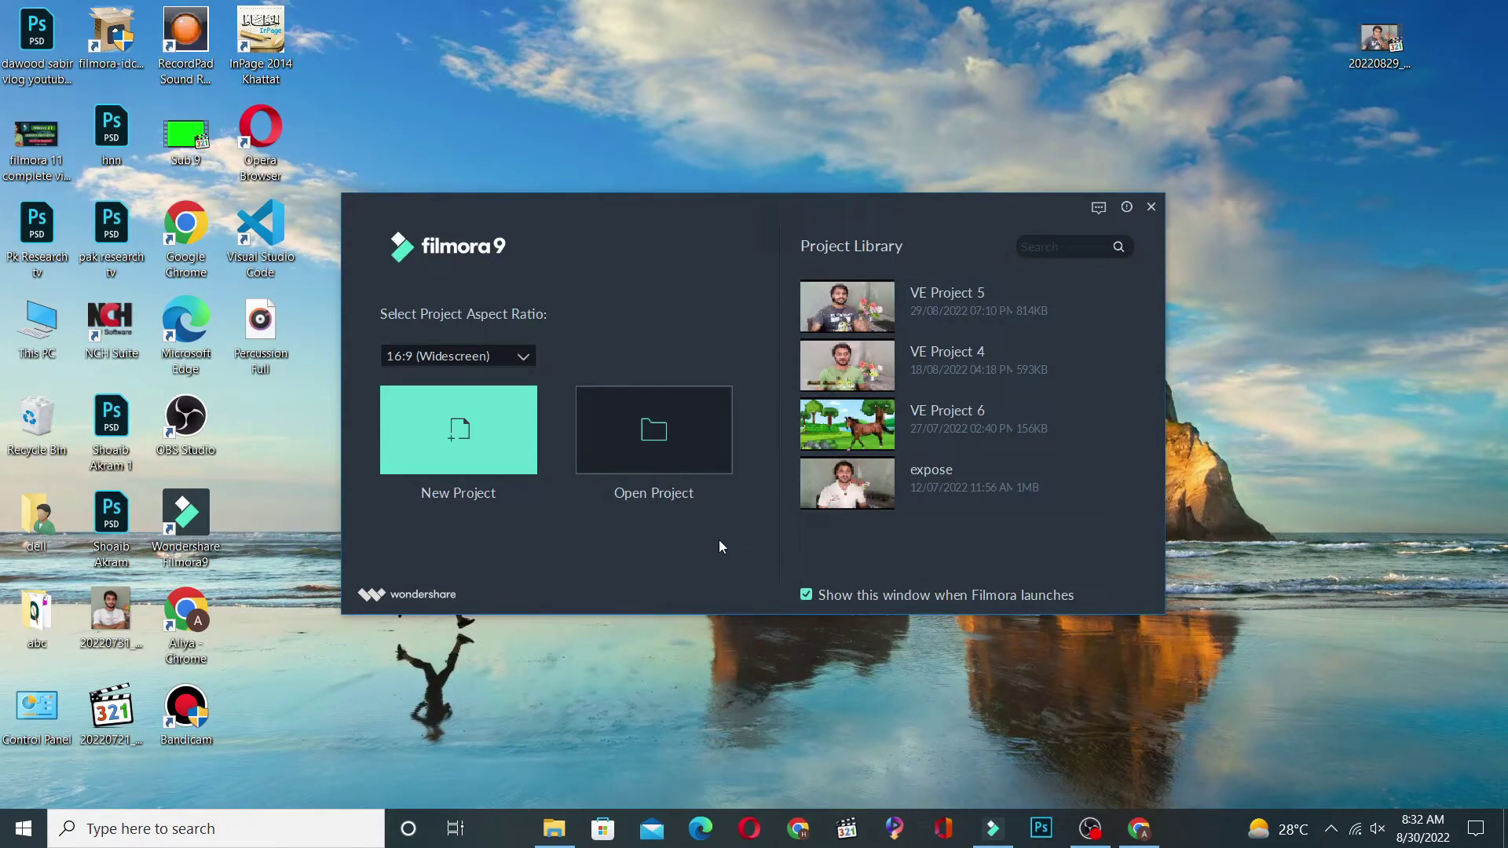
left_click(524, 359)
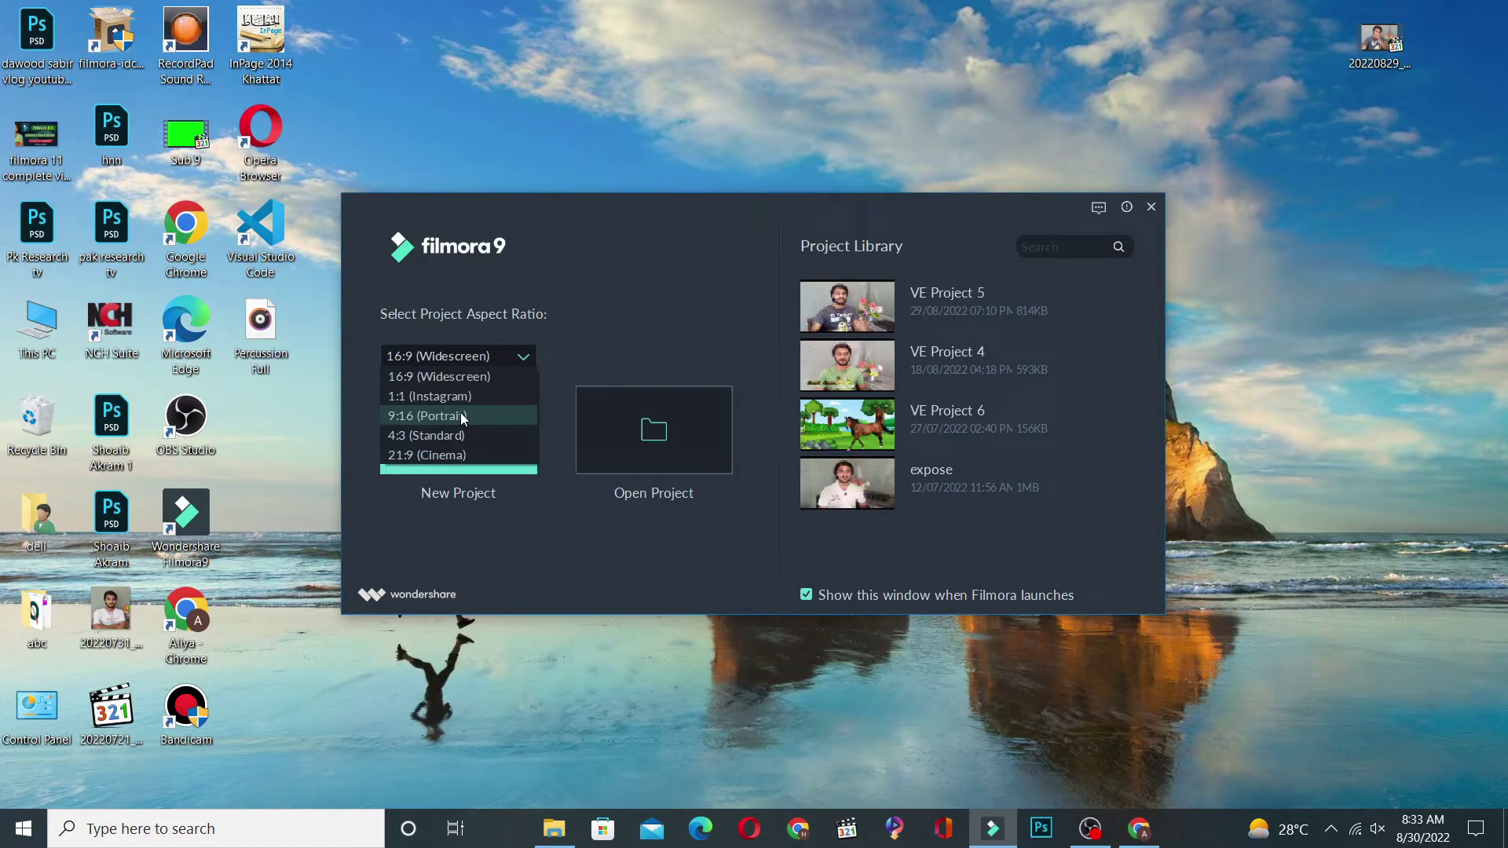
left_click(524, 355)
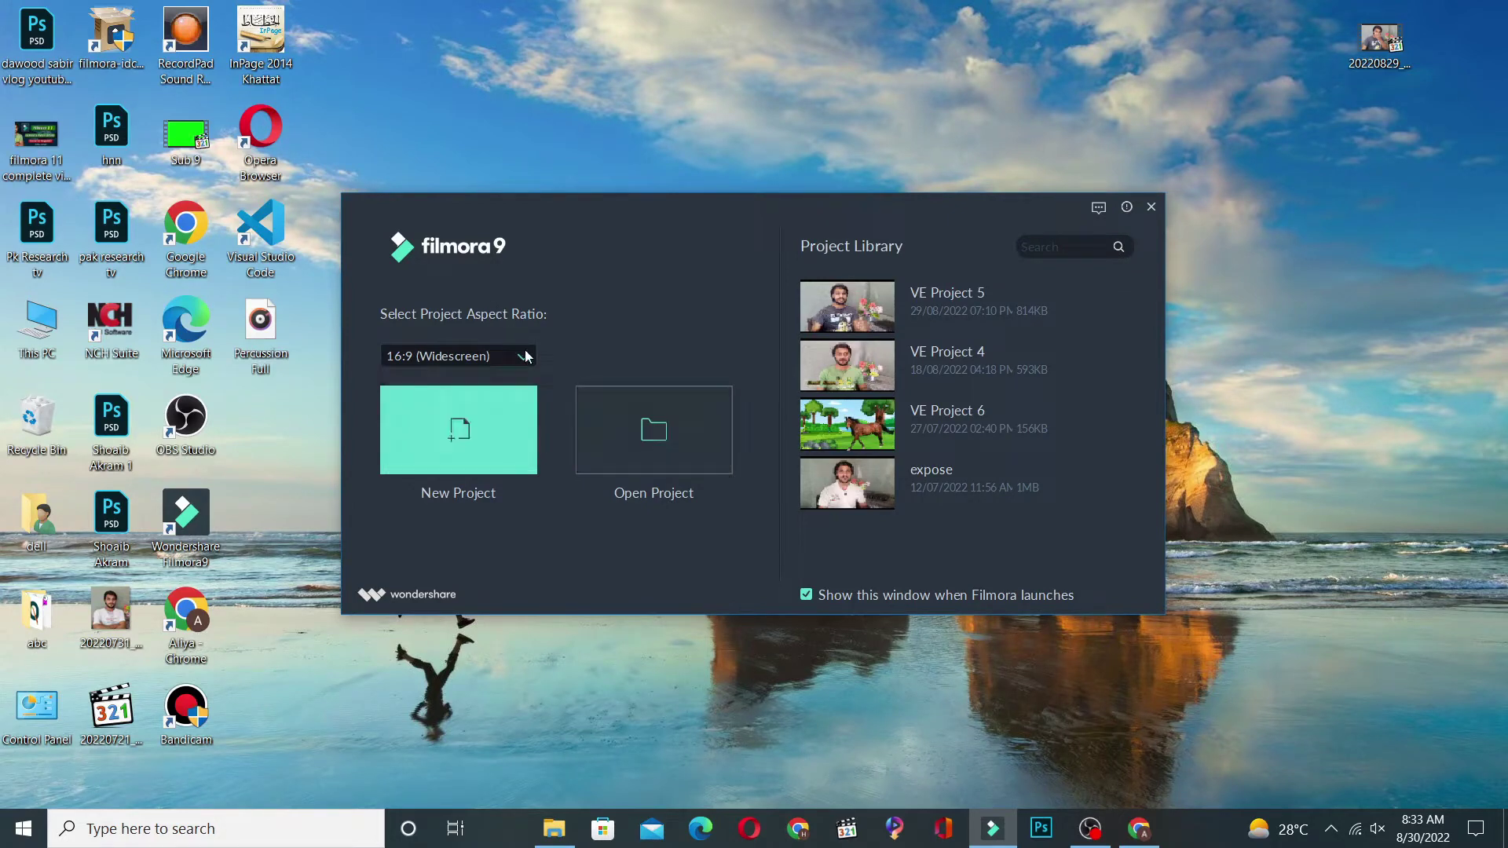
left_click(477, 444)
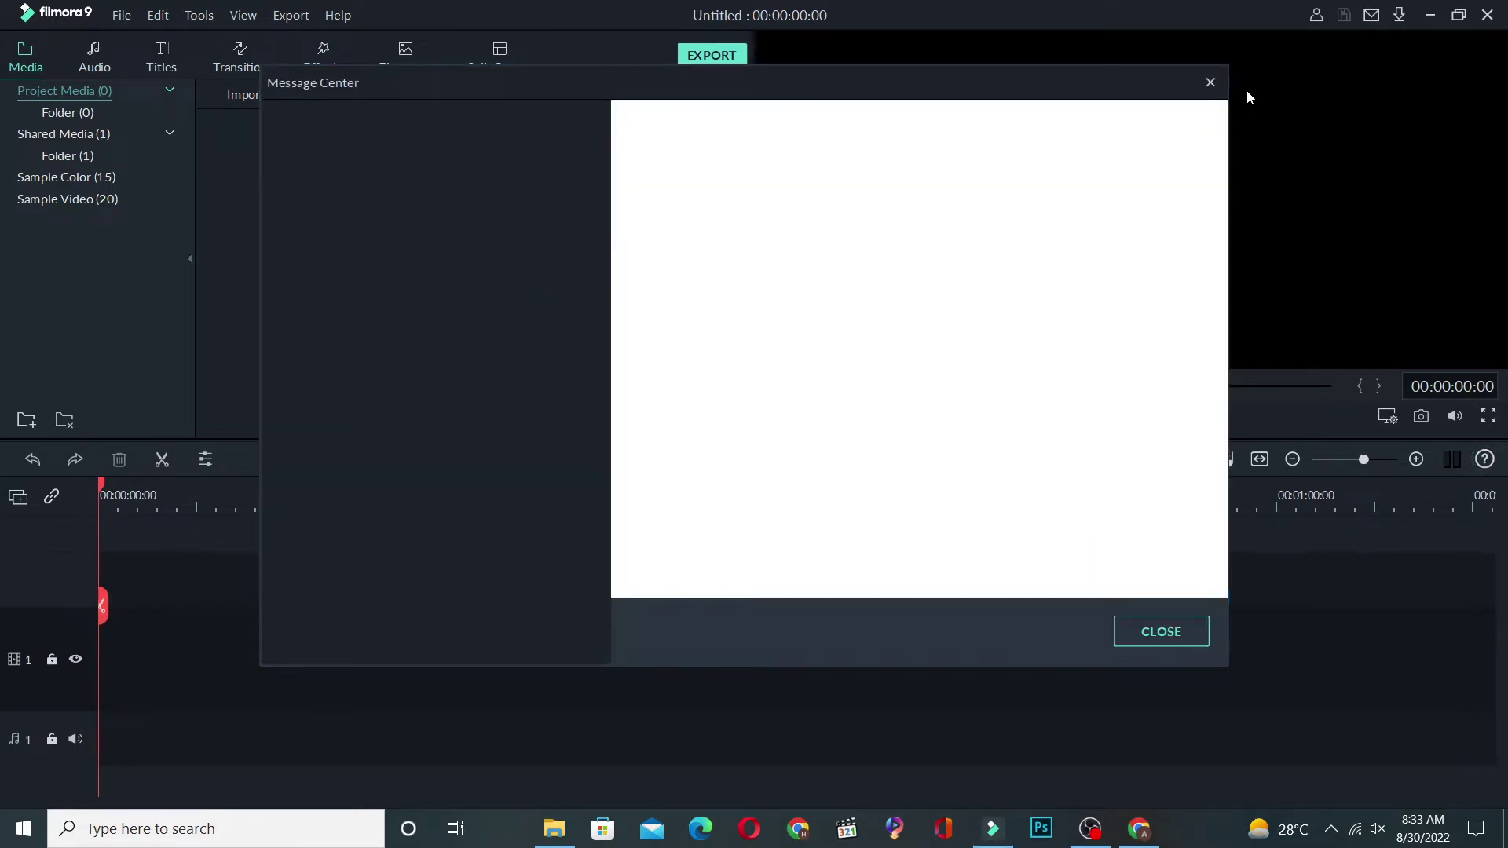
left_click(1203, 84)
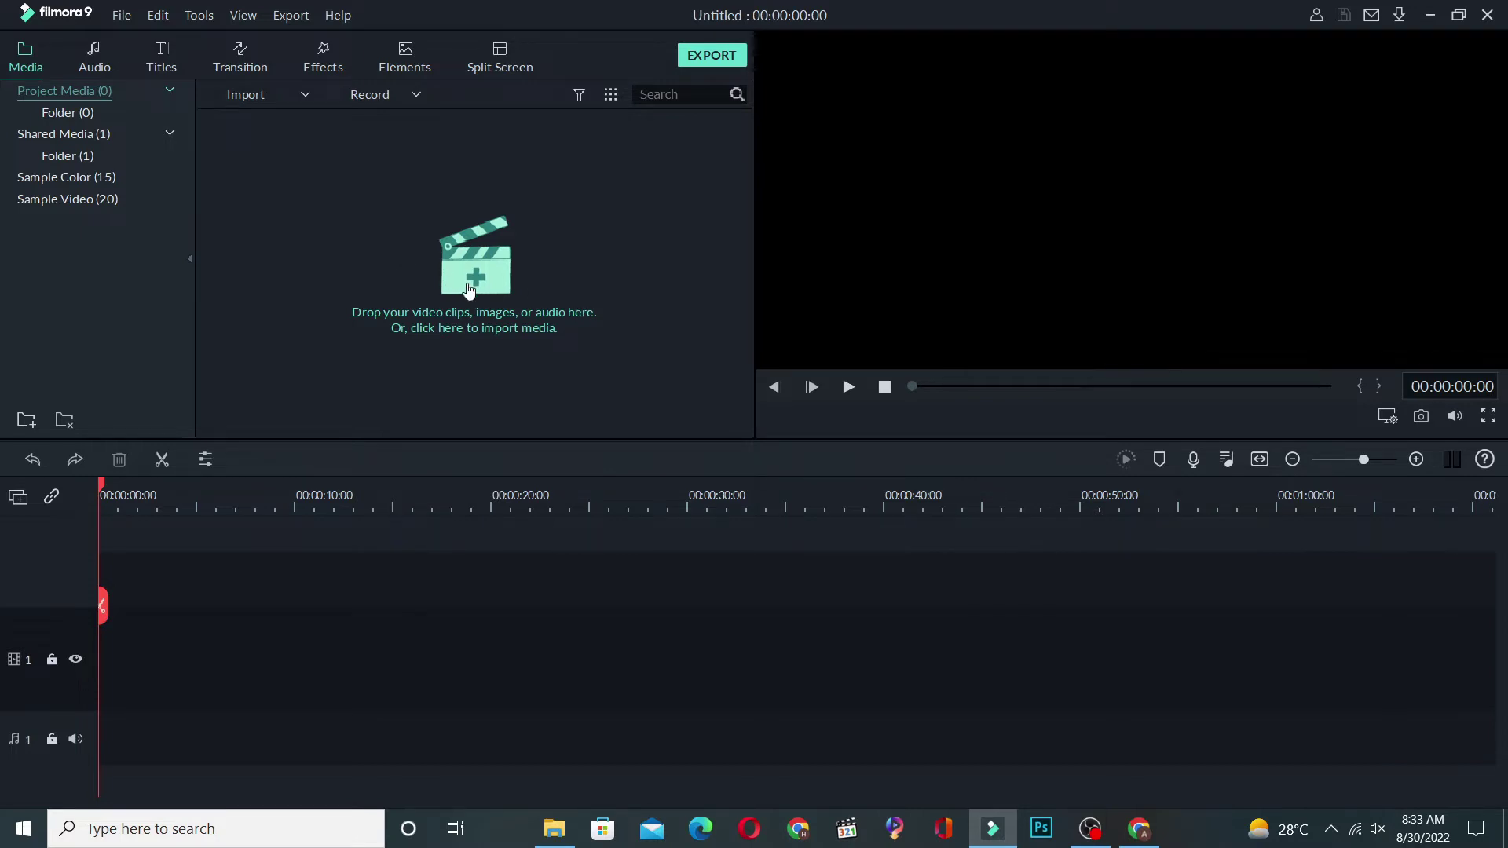
Look through the audio, titles, transition and elements libraries.
left_click(103, 68)
mouse_move(408, 252)
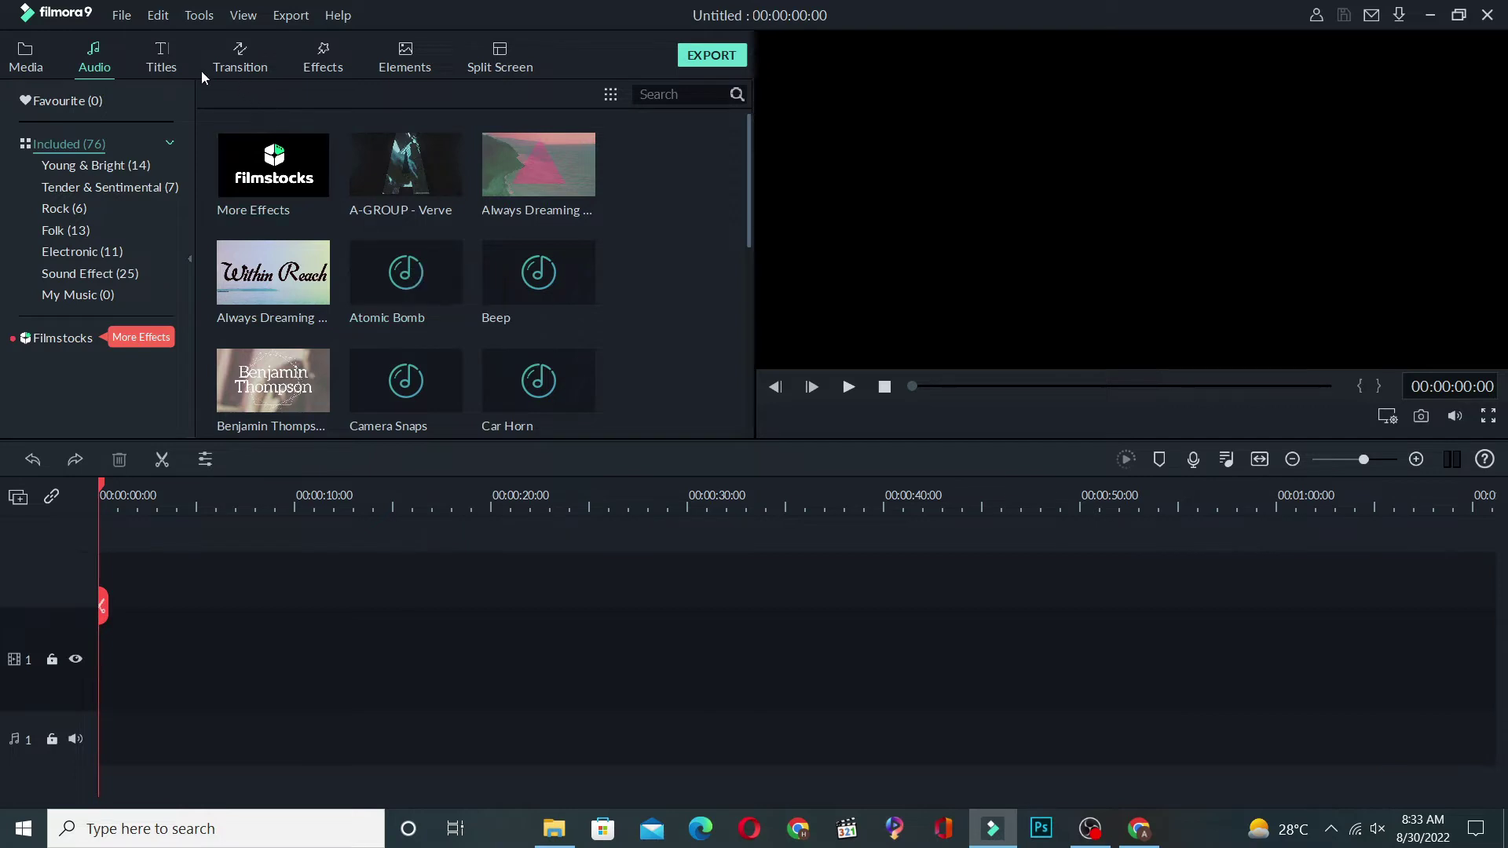
left_click(162, 69)
mouse_move(388, 289)
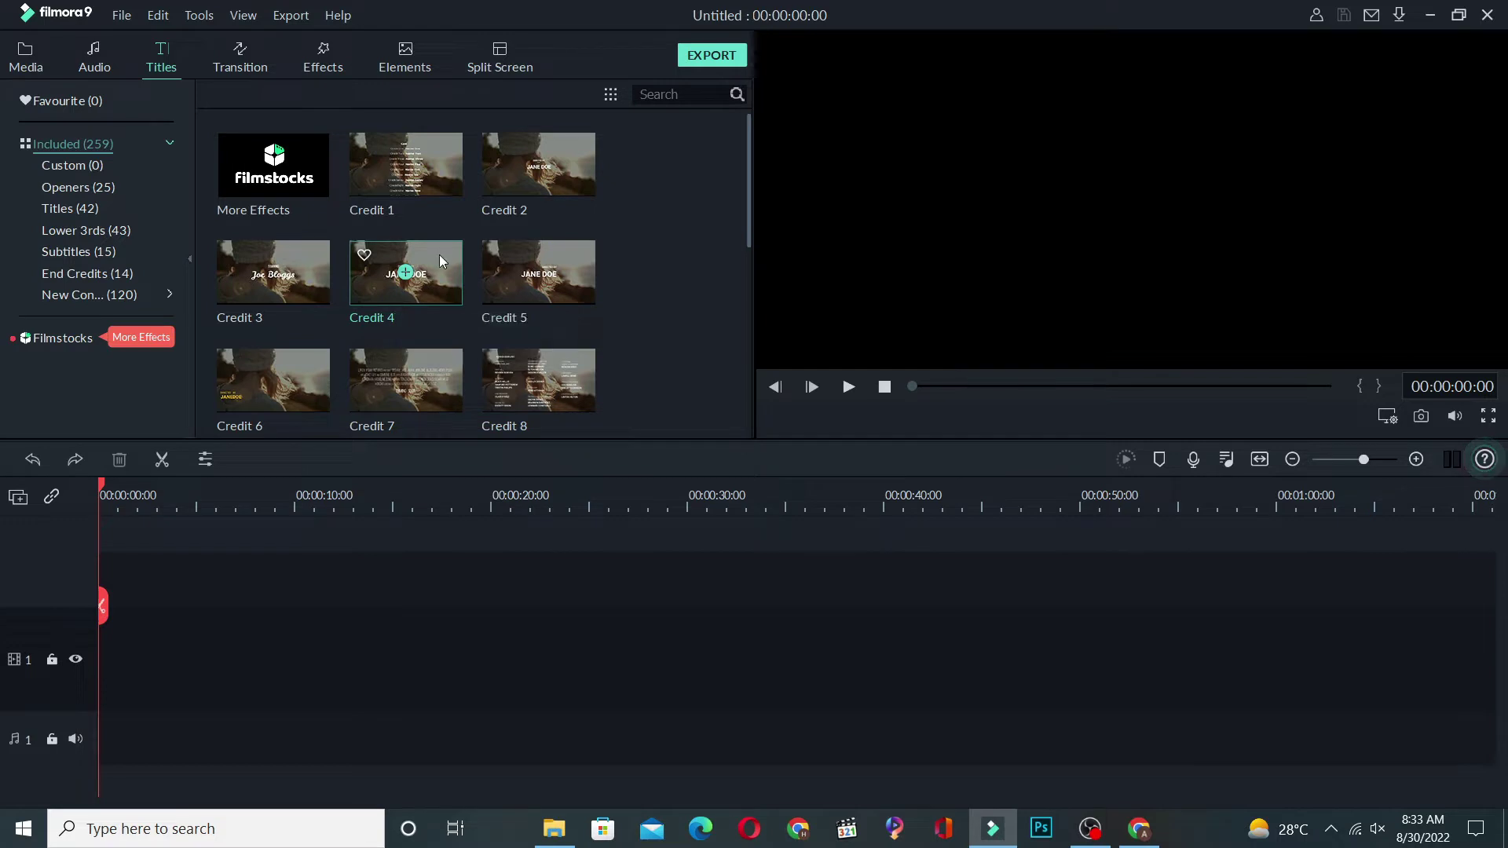
left_click(238, 59)
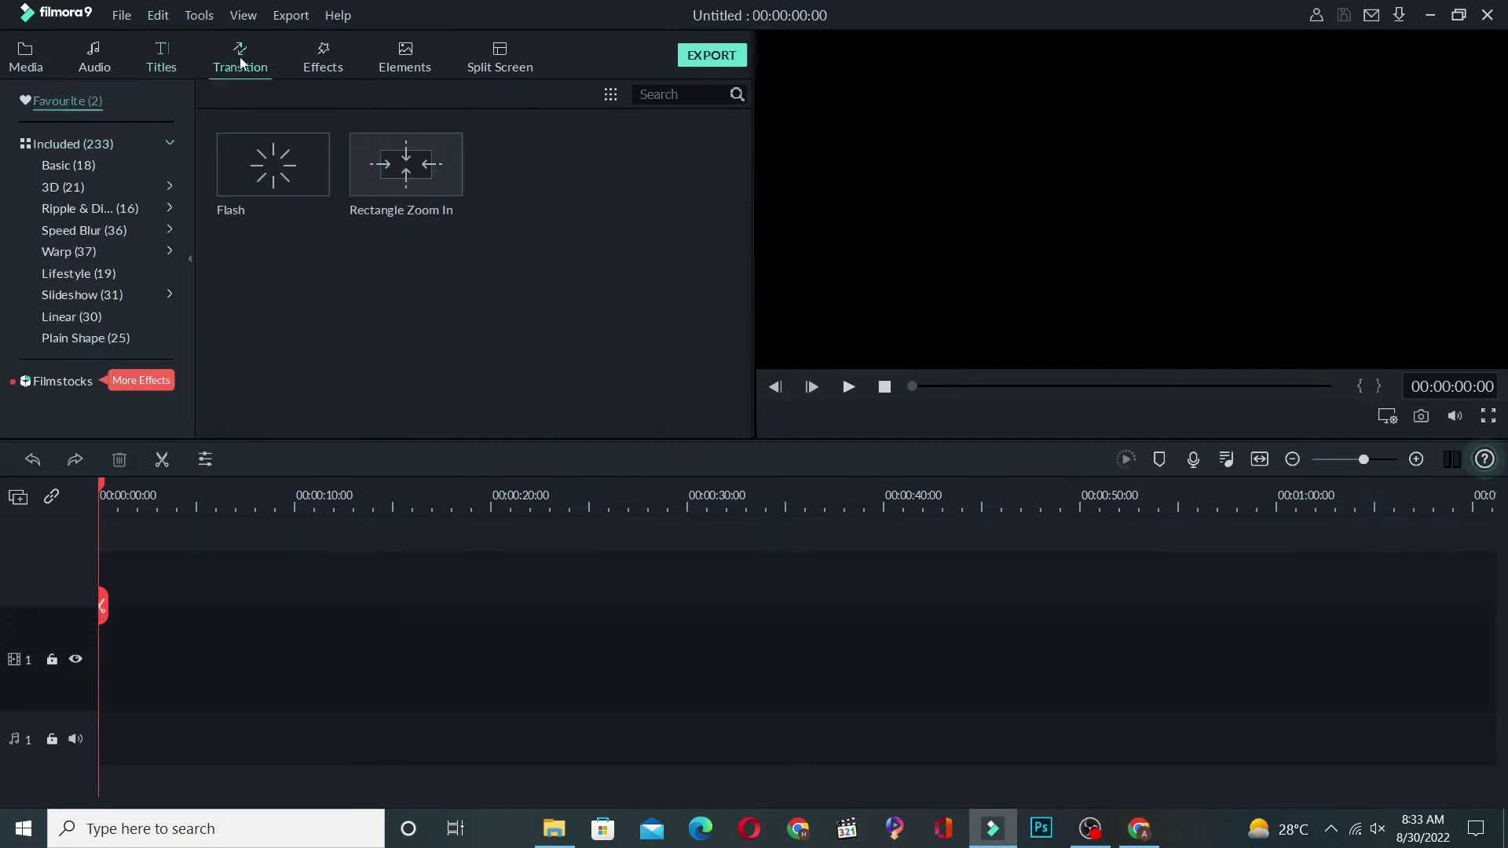
left_click(422, 66)
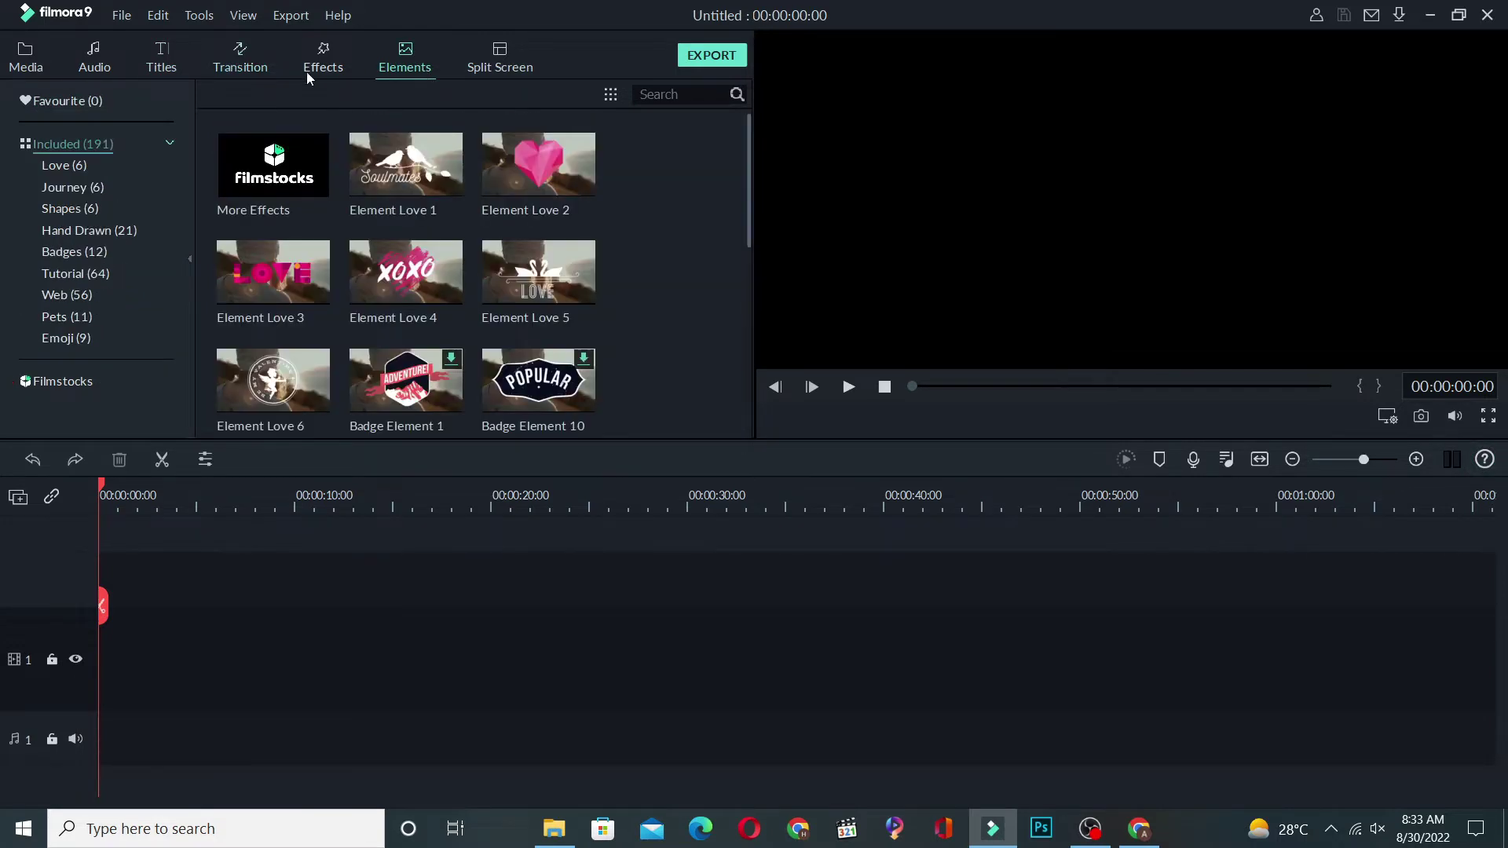
Import the video file 20220829_160249 from the desktop into the project media.
left_click(29, 67)
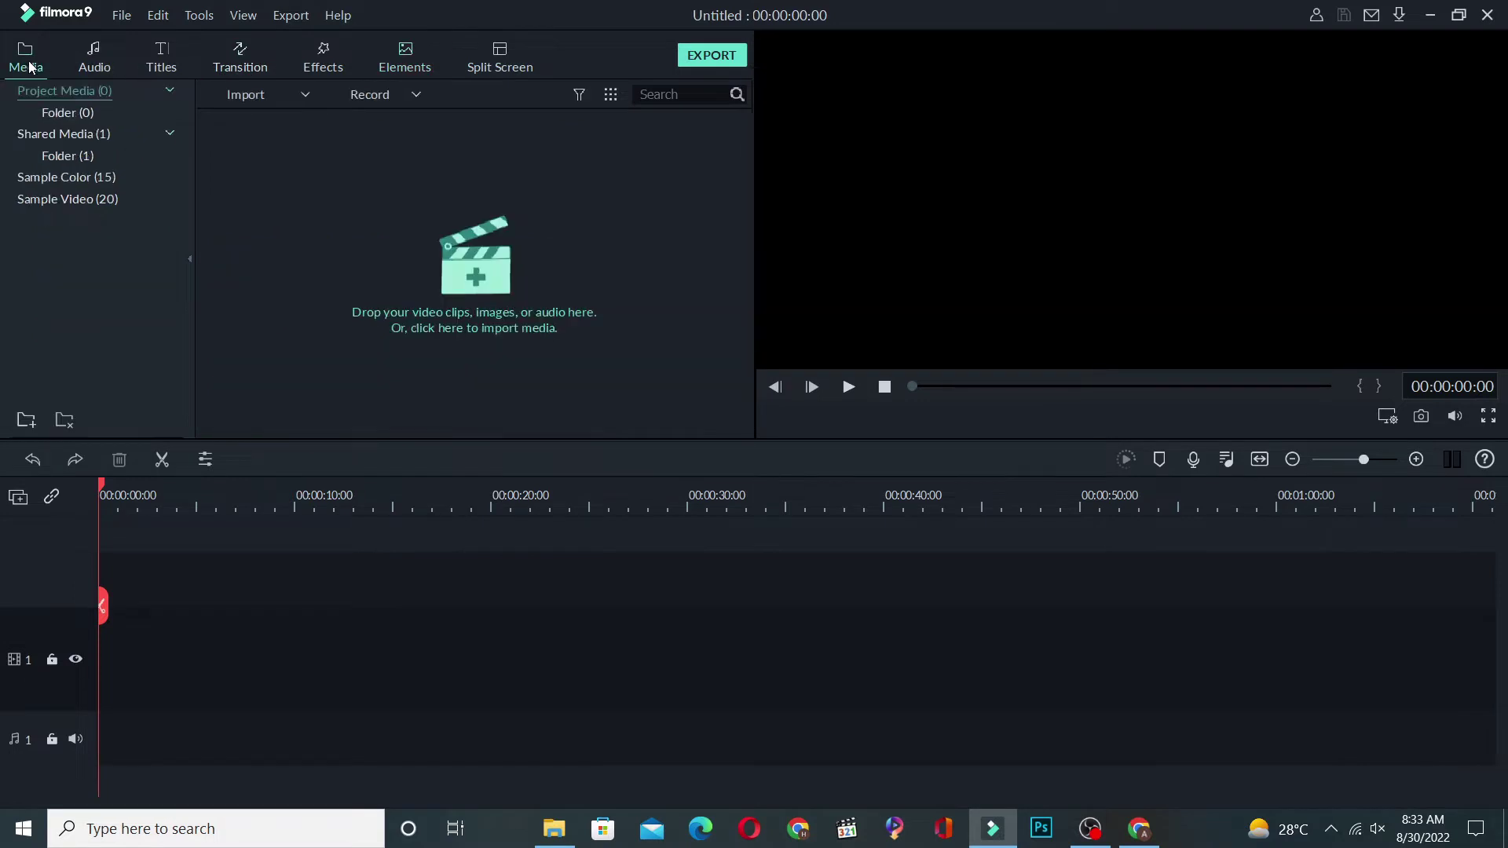
left_click(486, 281)
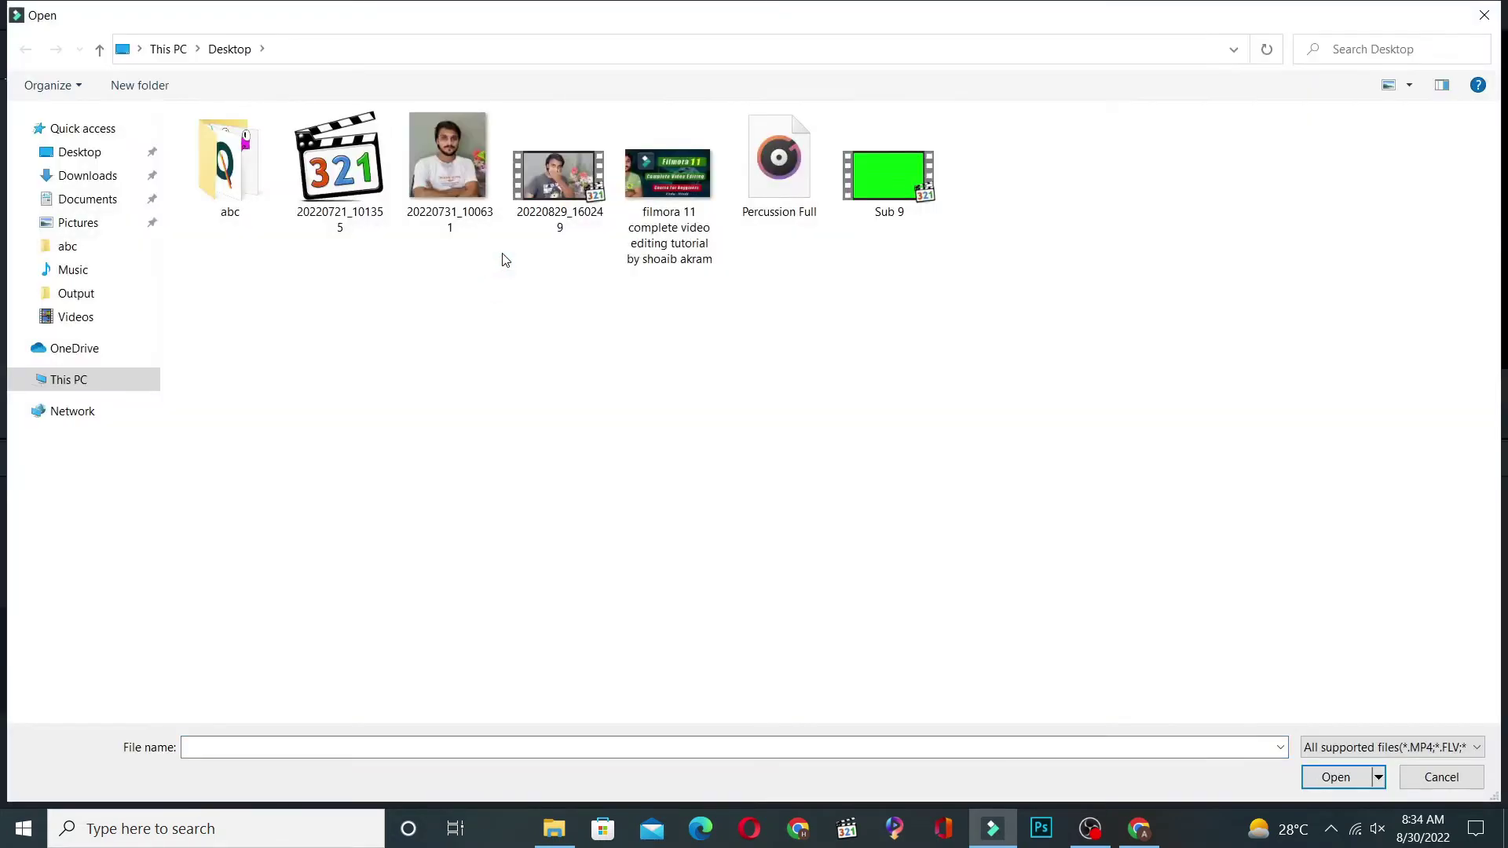
left_click(529, 190)
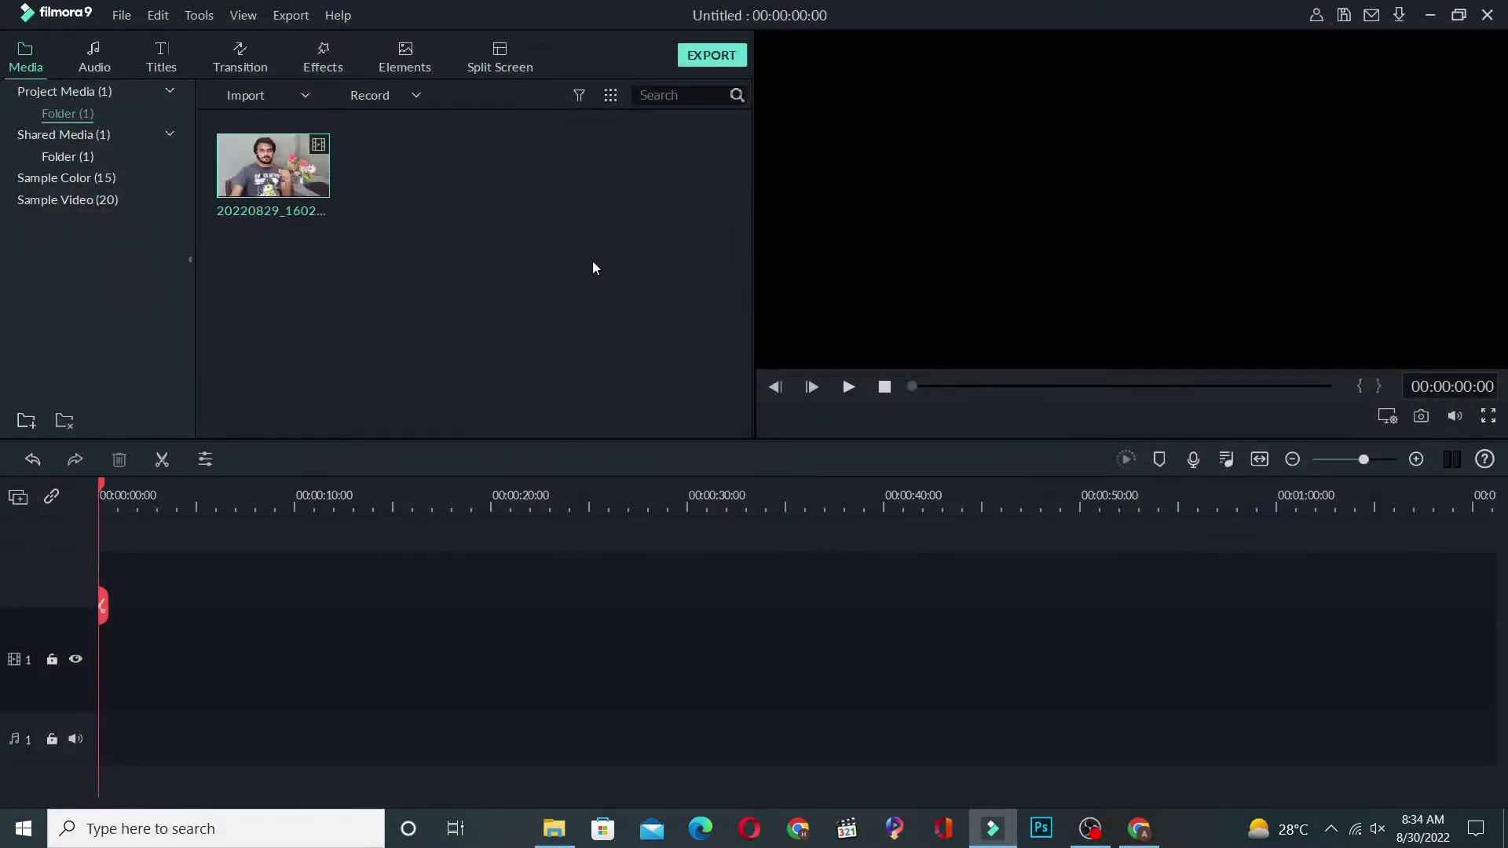
Place the imported clip at the start of video track 1, matching the project settings to the media at 1920 x 1080 30fps.
mouse_move(301, 175)
left_click_drag(289, 172, 79, 662)
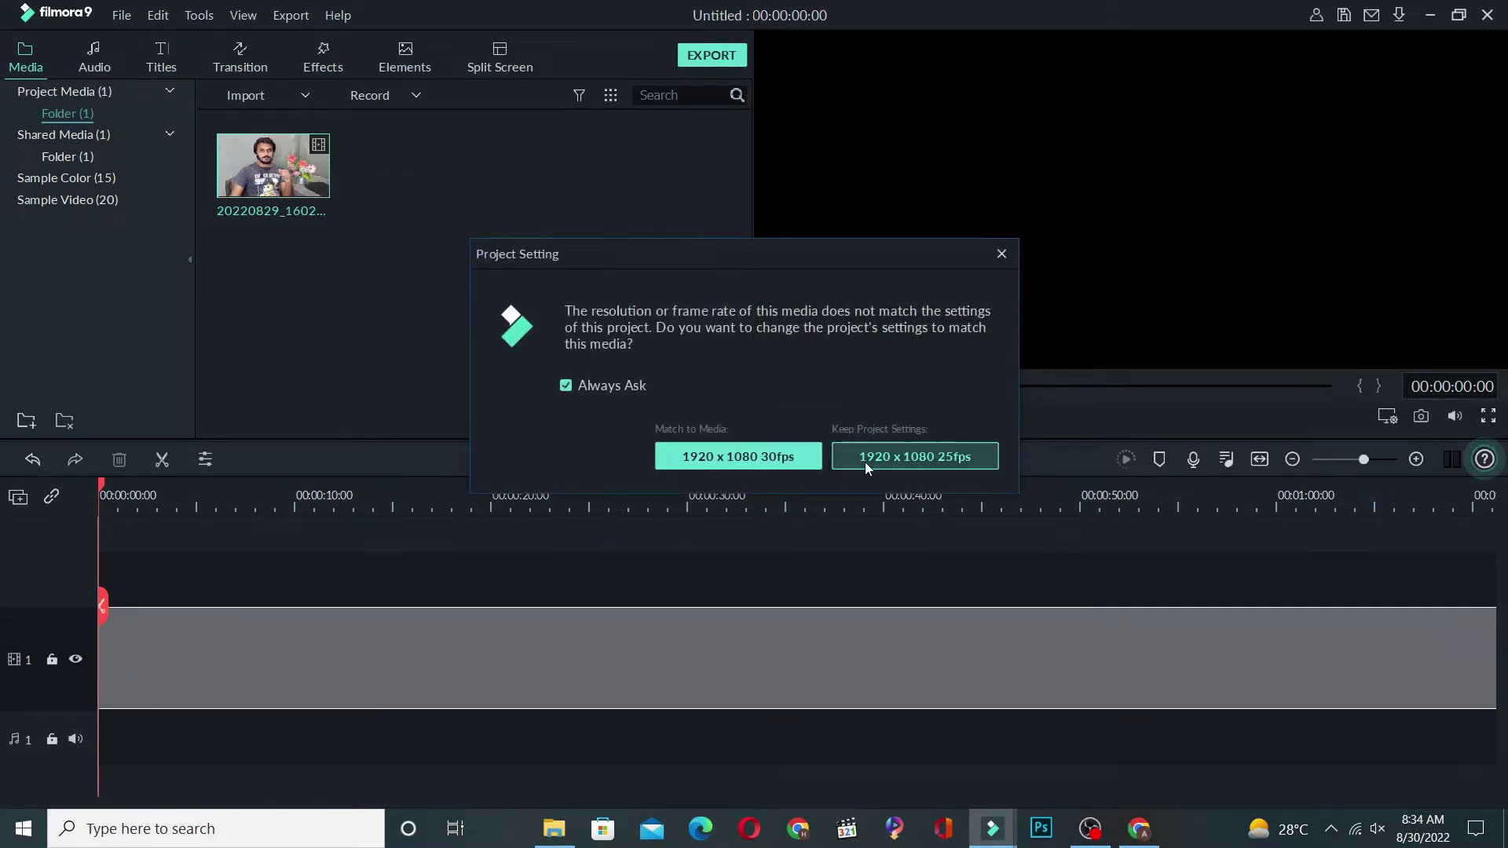
left_click(795, 458)
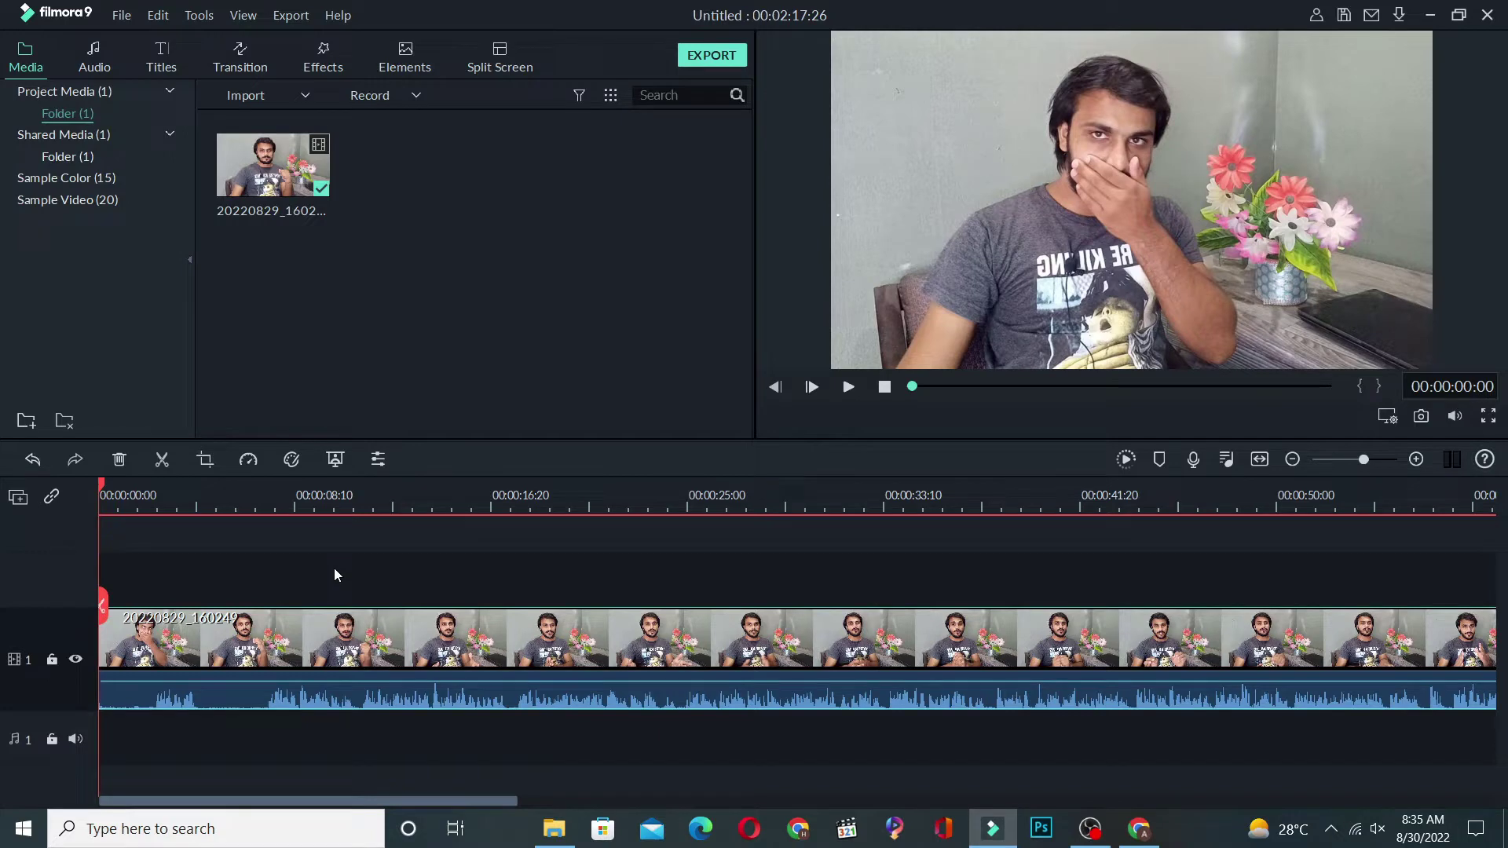
Play the clip from the start to 00:00:07:11 and raise its audio volume on the timeline.
key("space")
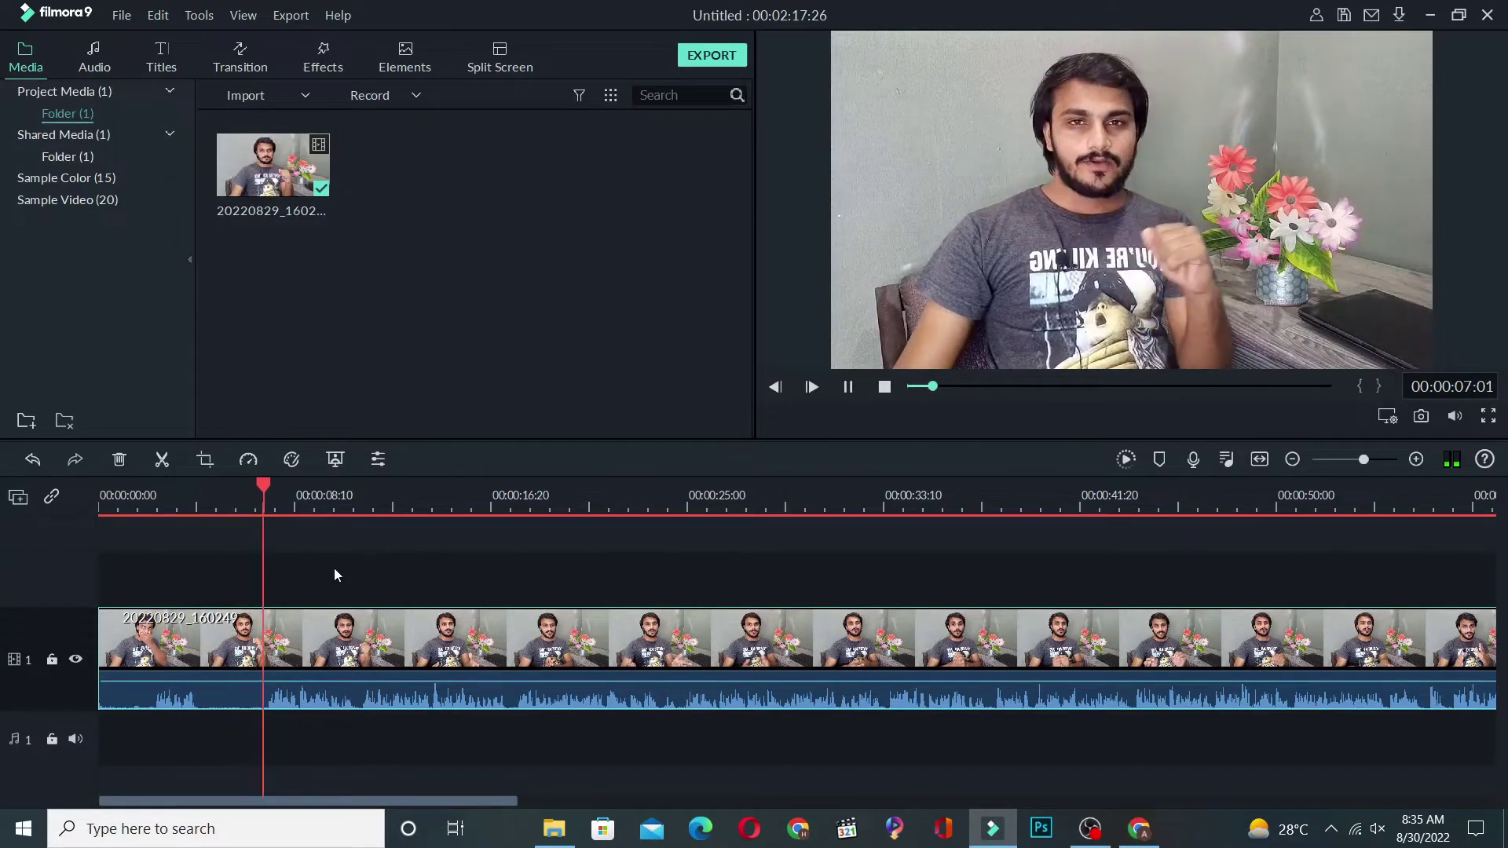
key("space")
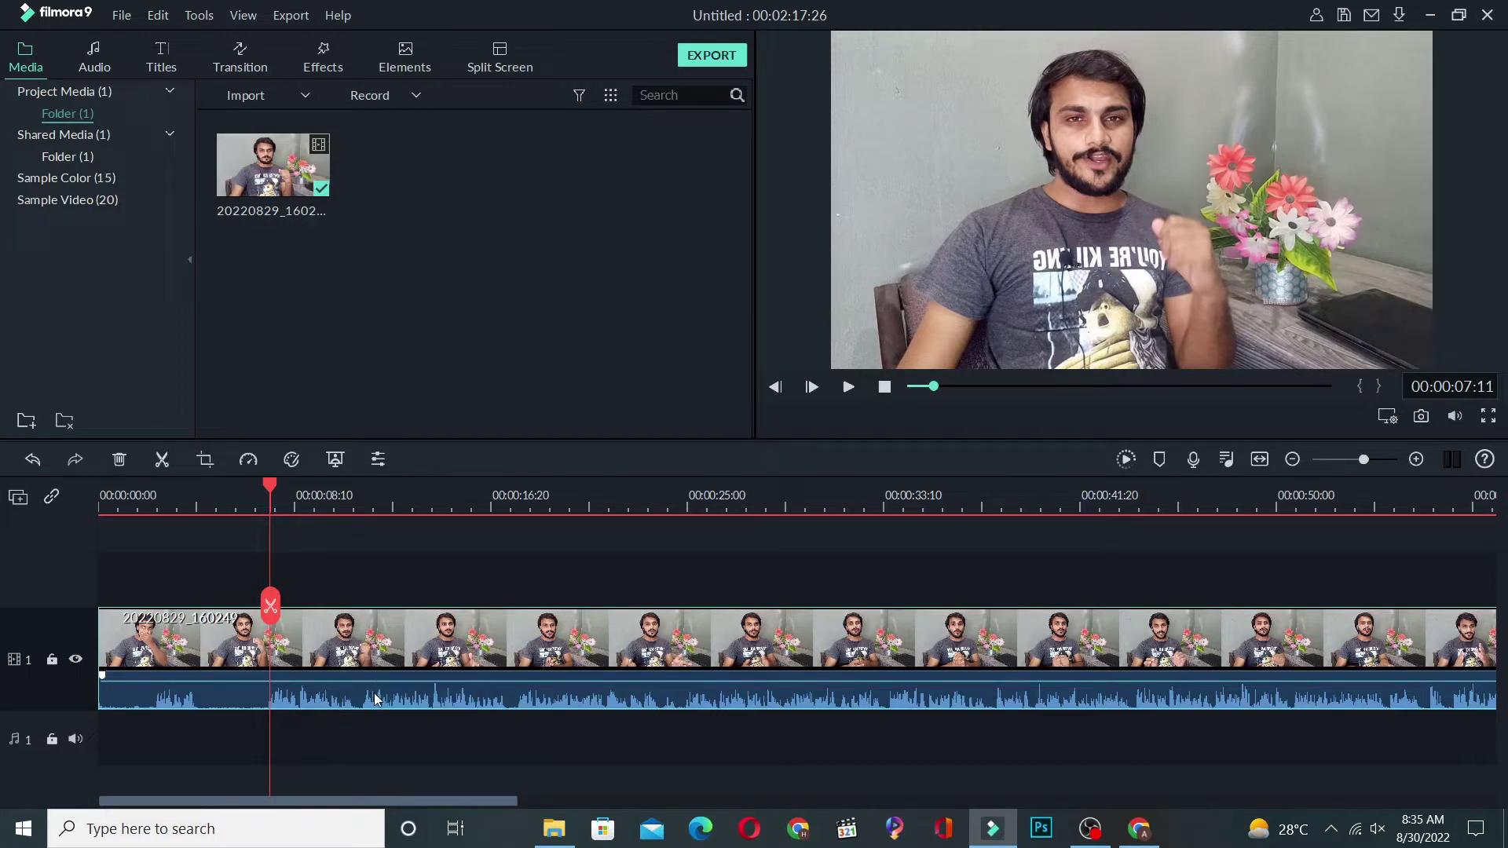
mouse_move(374, 695)
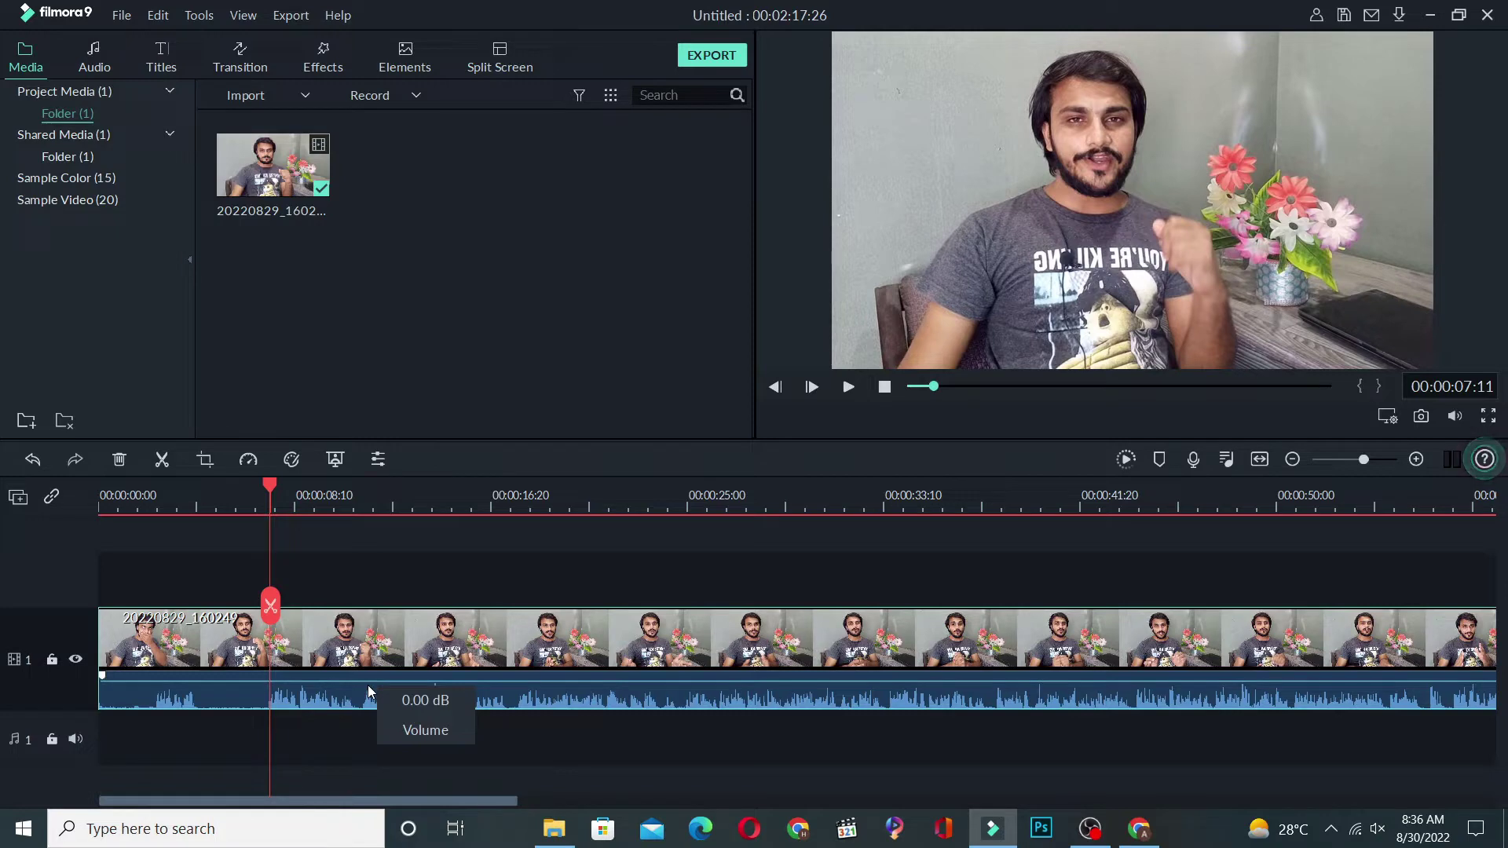
left_click(371, 693)
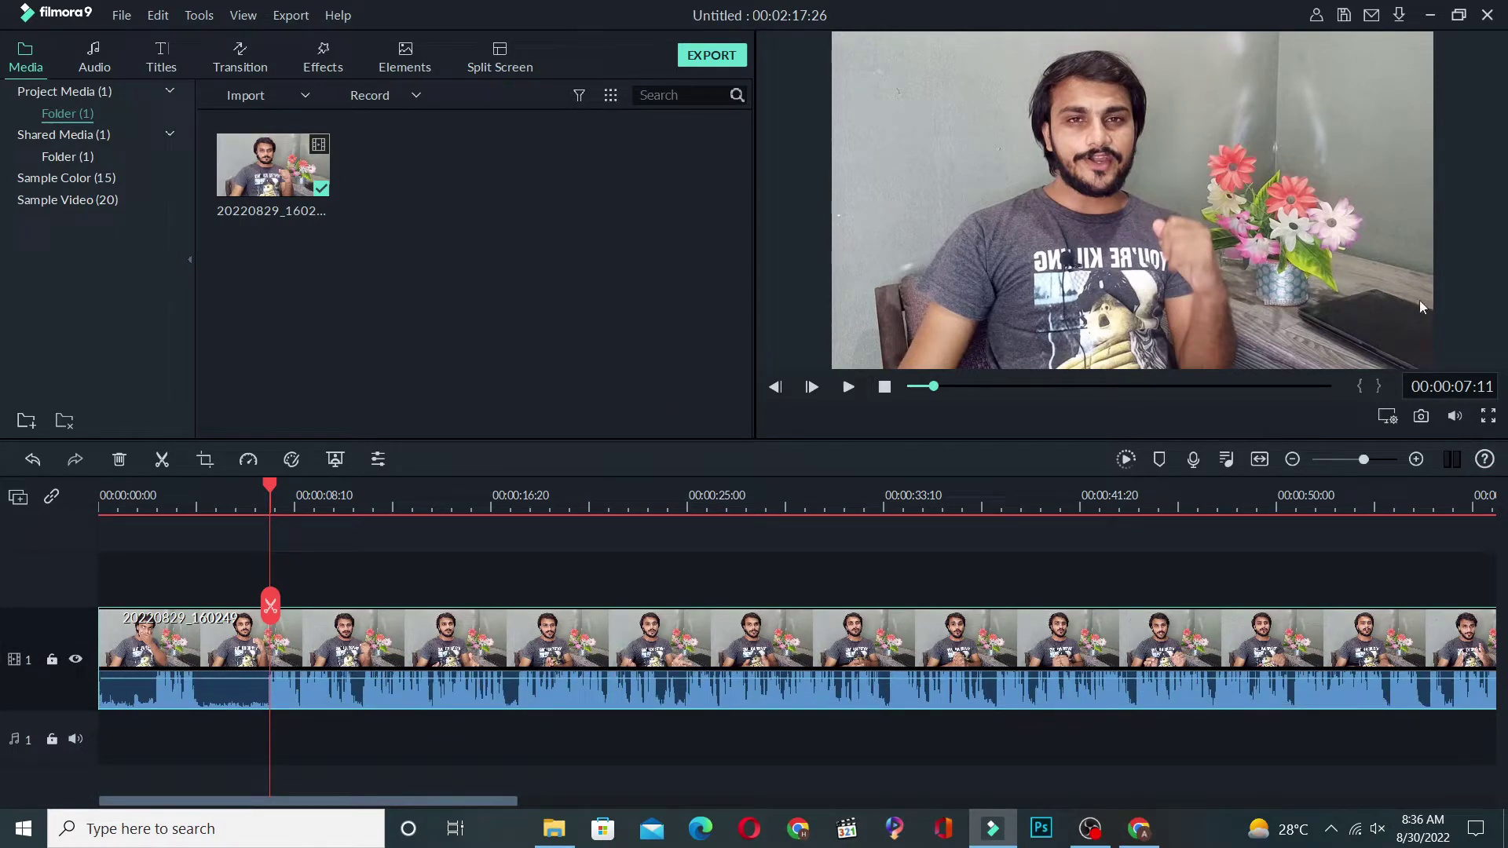
mouse_move(1455, 421)
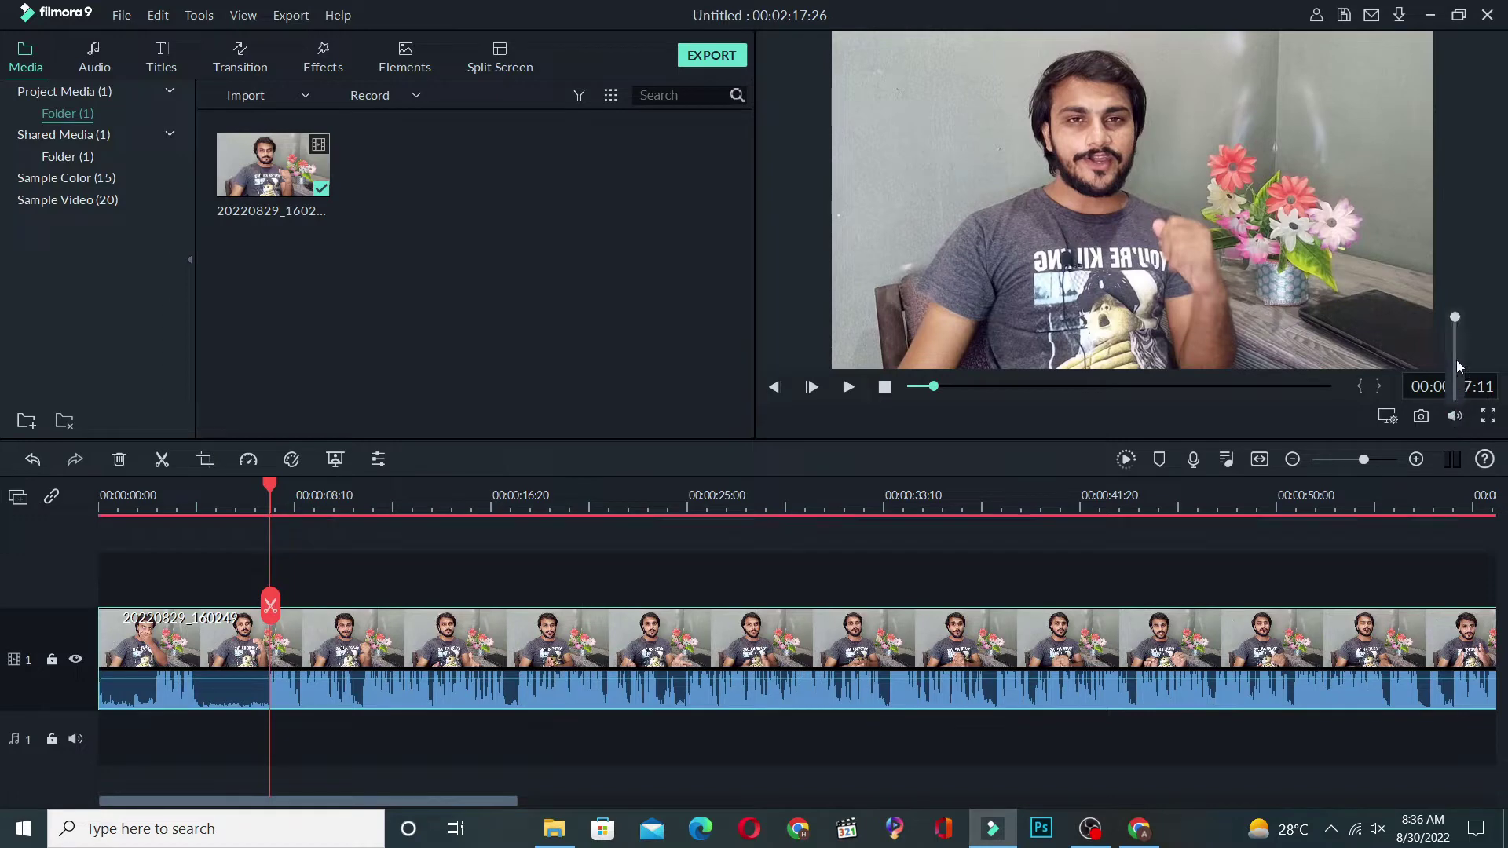
left_click_drag(1456, 375, 1457, 387)
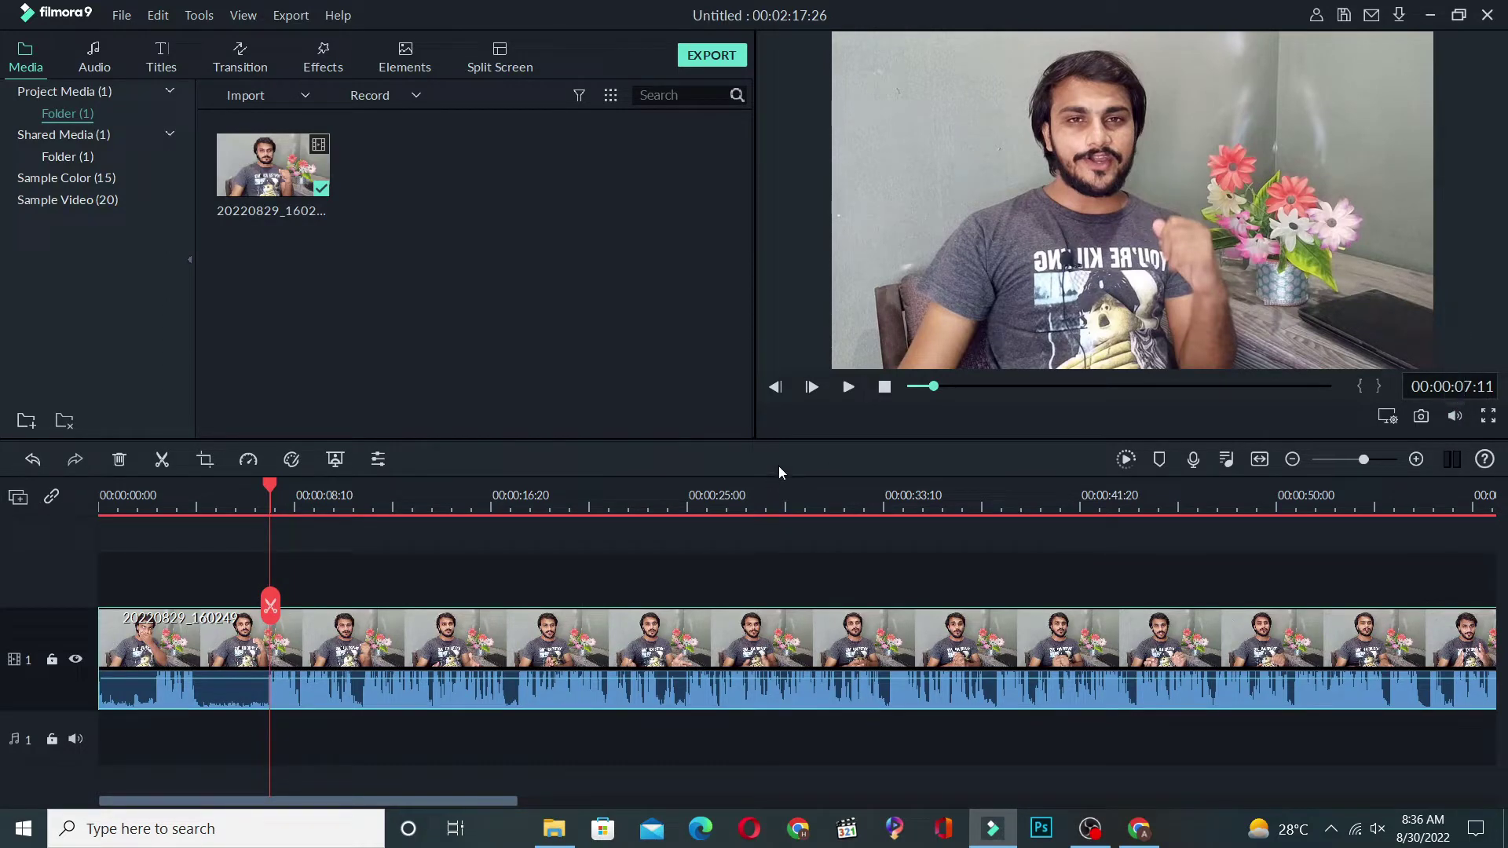
Split the clip at 00:00:07:11 and move the playhead to 00:00:09:10.
left_click(270, 607)
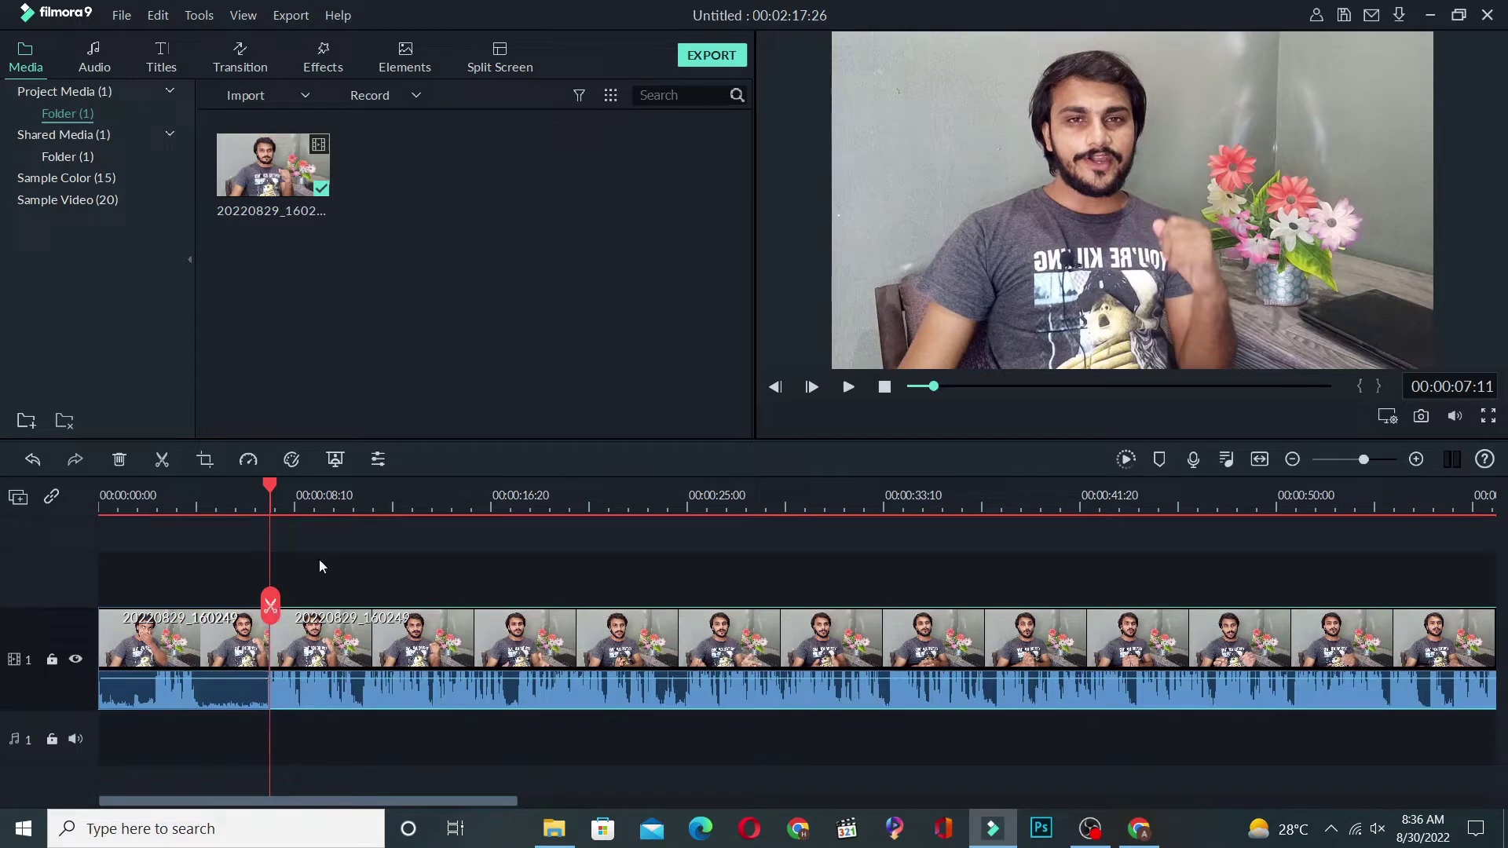
left_click_drag(273, 489, 318, 490)
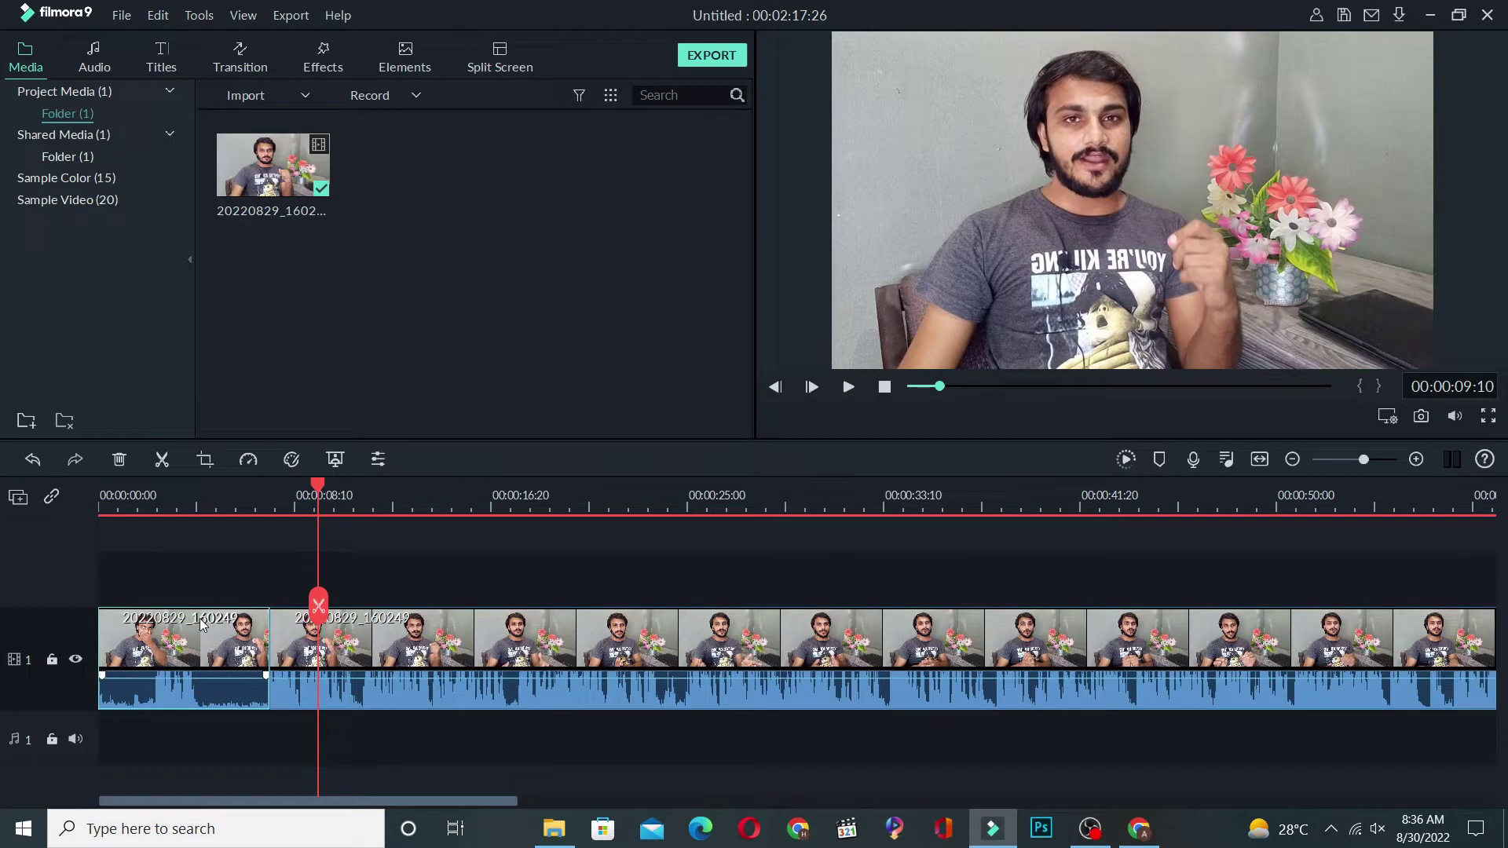
Delete the clip segment before the cut at 00:00:07:11 and play the remaining footage from the start.
key("Delete")
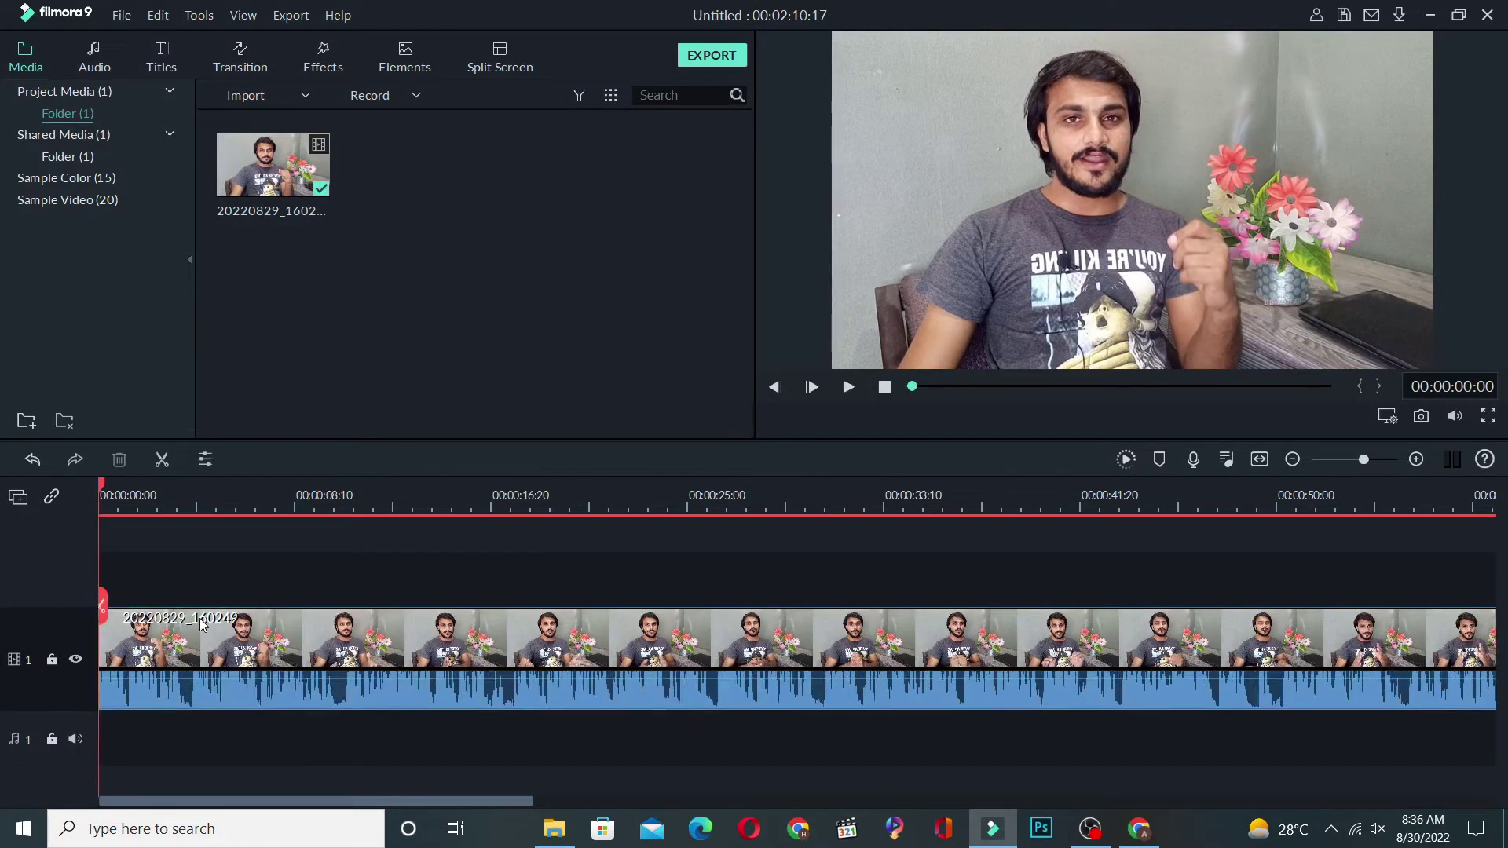
key("space")
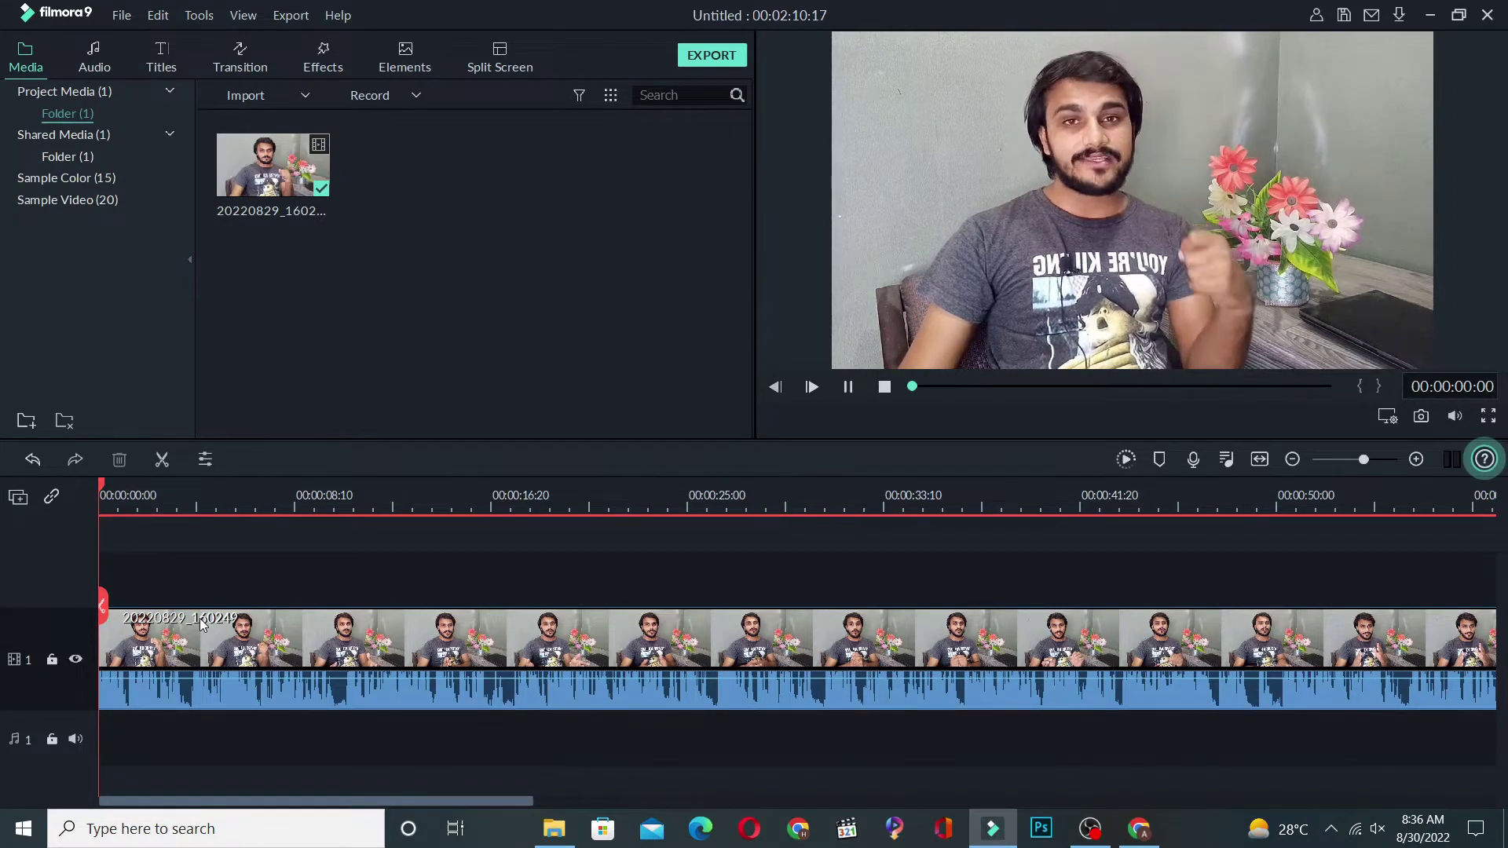
key("space")
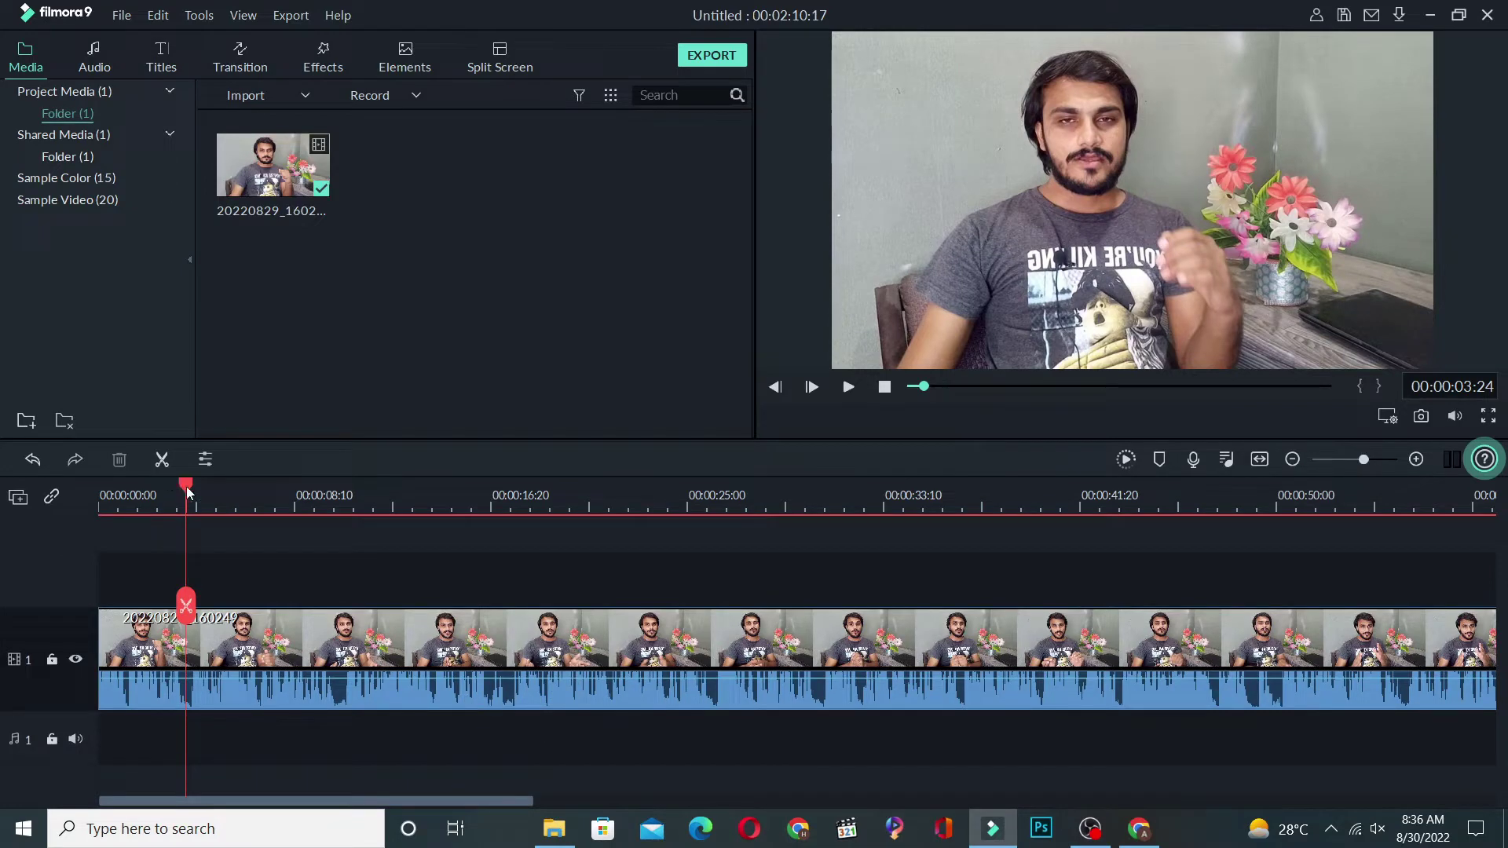
Cut out the section of the clip between 00:01:44:20 and 00:01:53:15, closing the gap.
left_click_drag(186, 487, 794, 558)
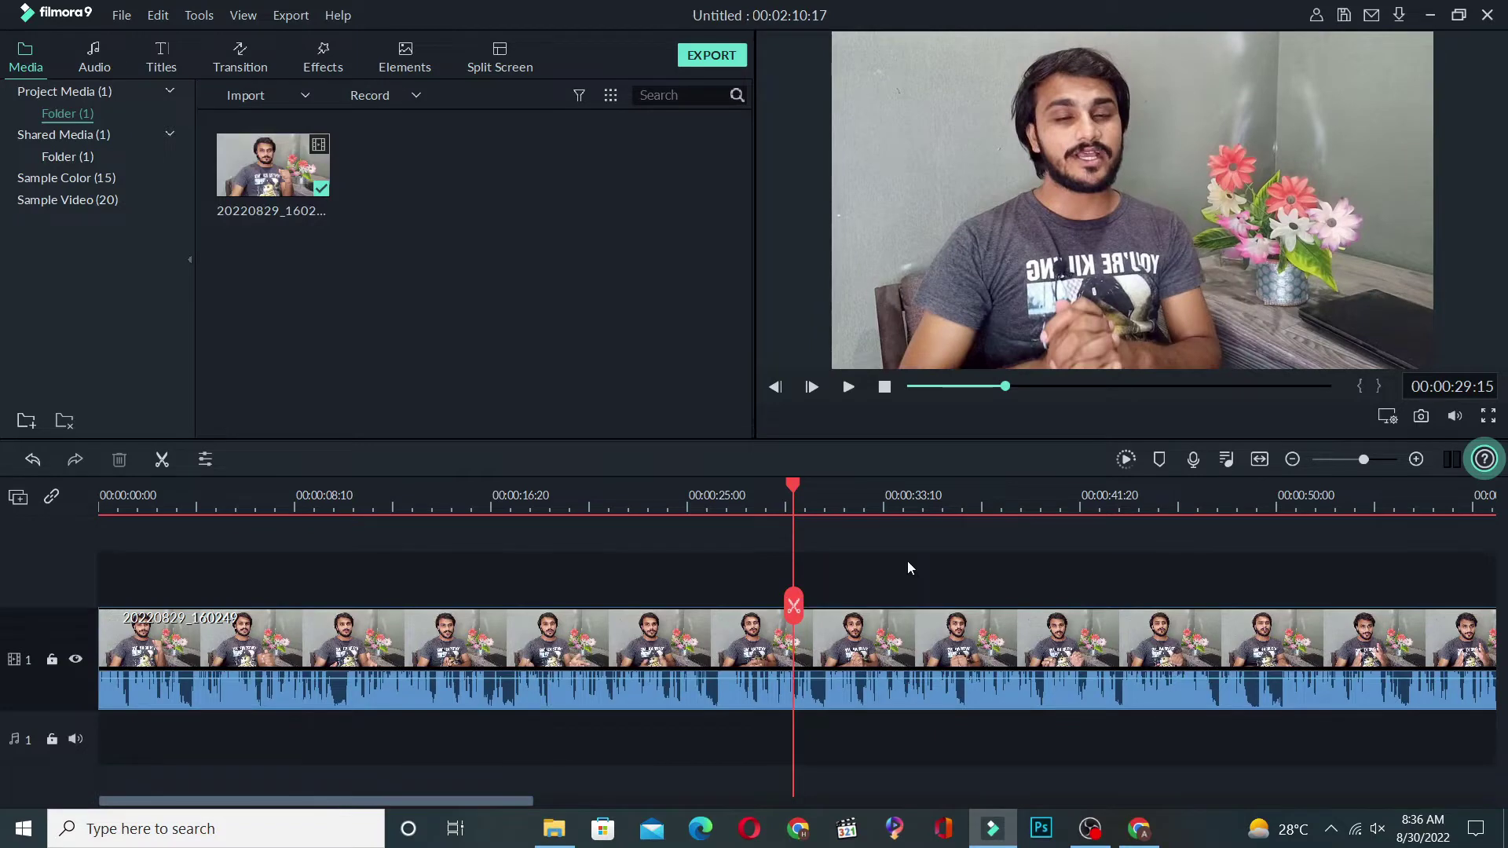
left_click_drag(795, 487, 1414, 646)
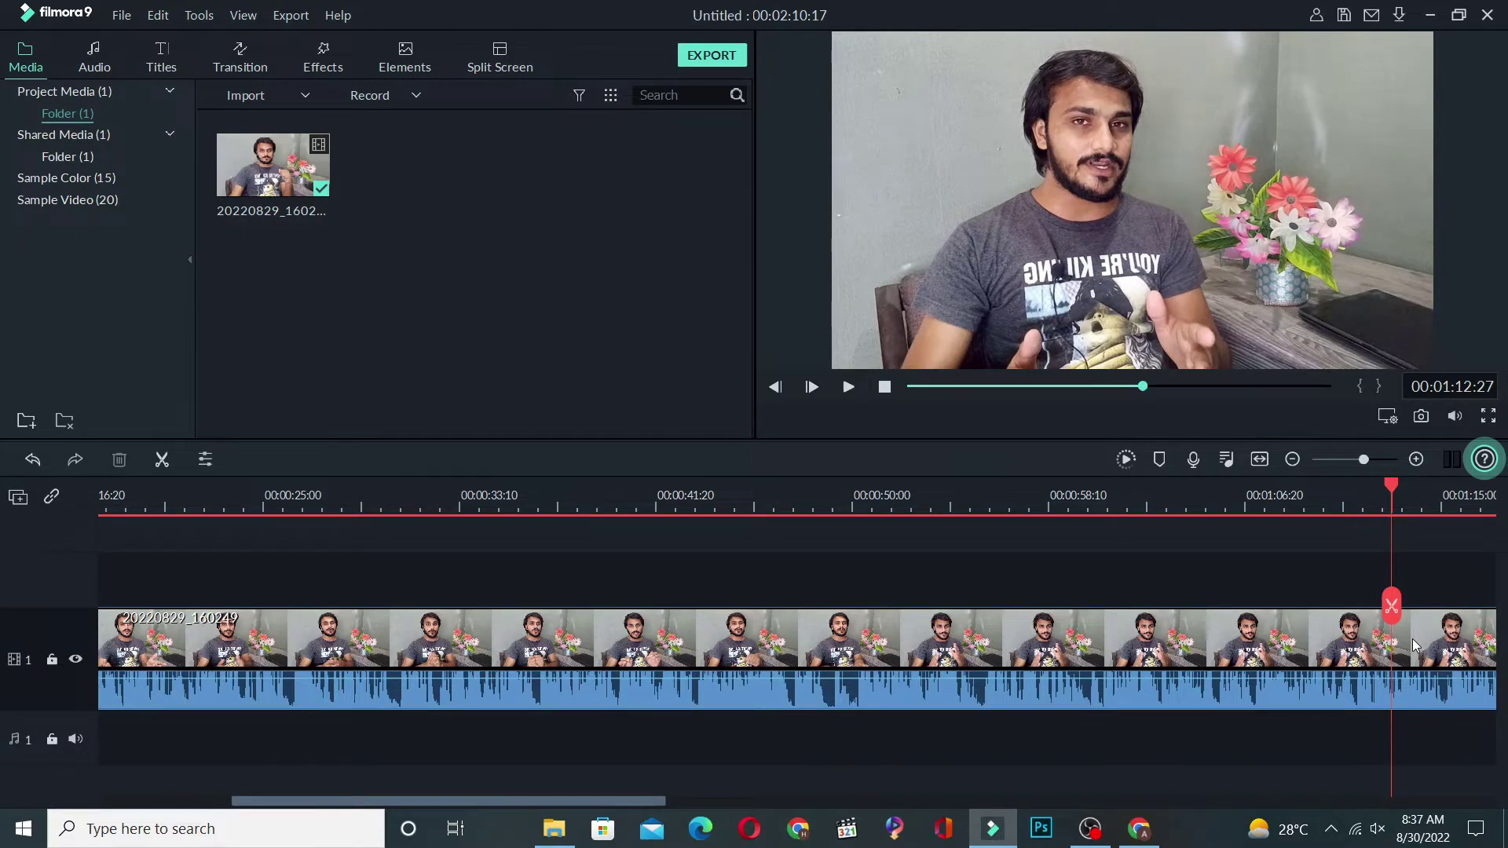
scroll(1414, 646, "down", 5)
left_click(1072, 549)
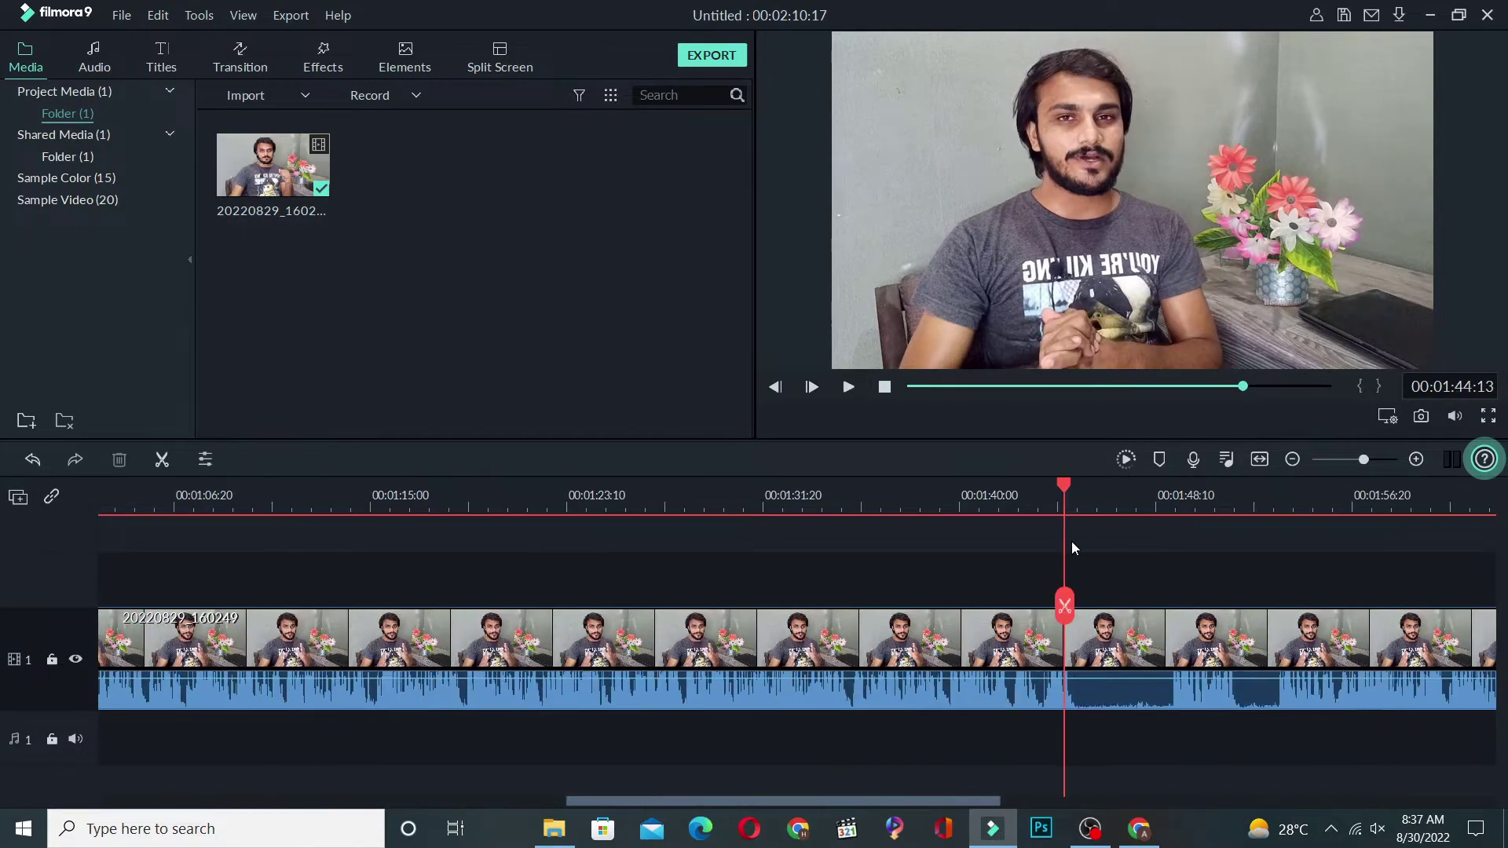
left_click(1068, 489)
key("ctrl+b")
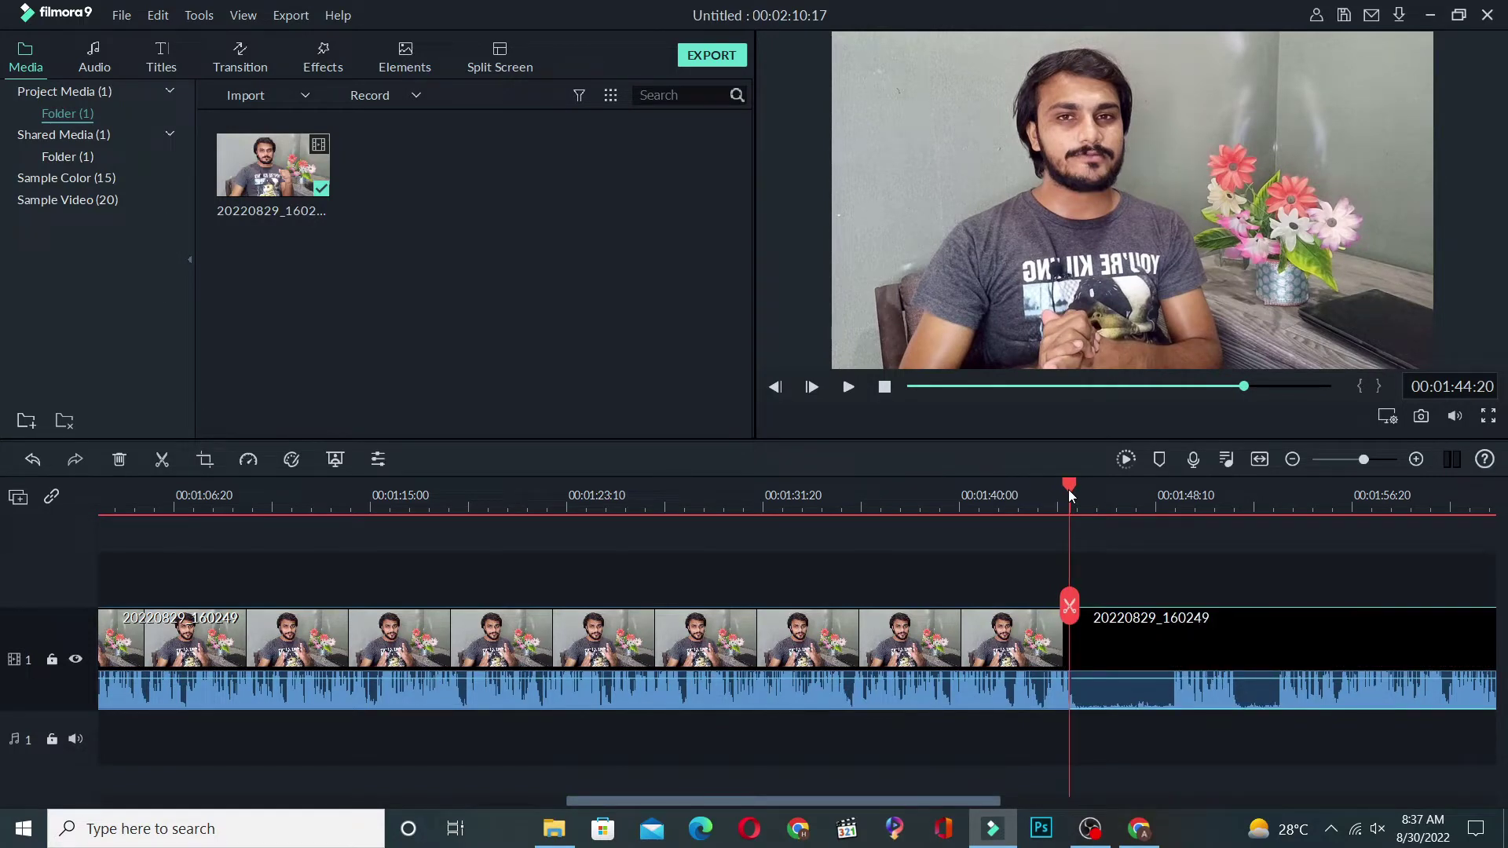
left_click(1278, 495)
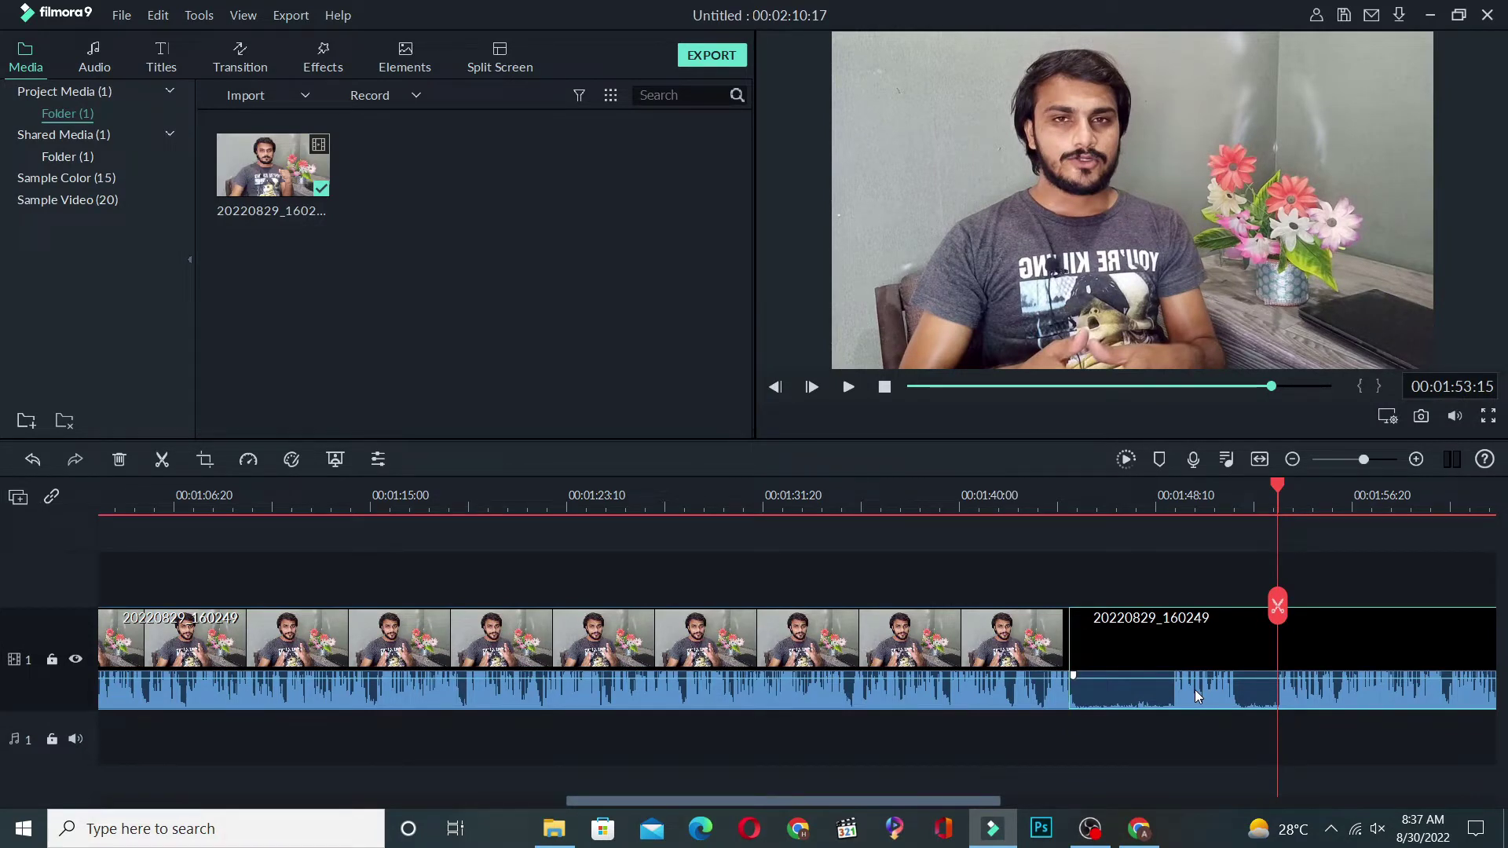
key("Delete")
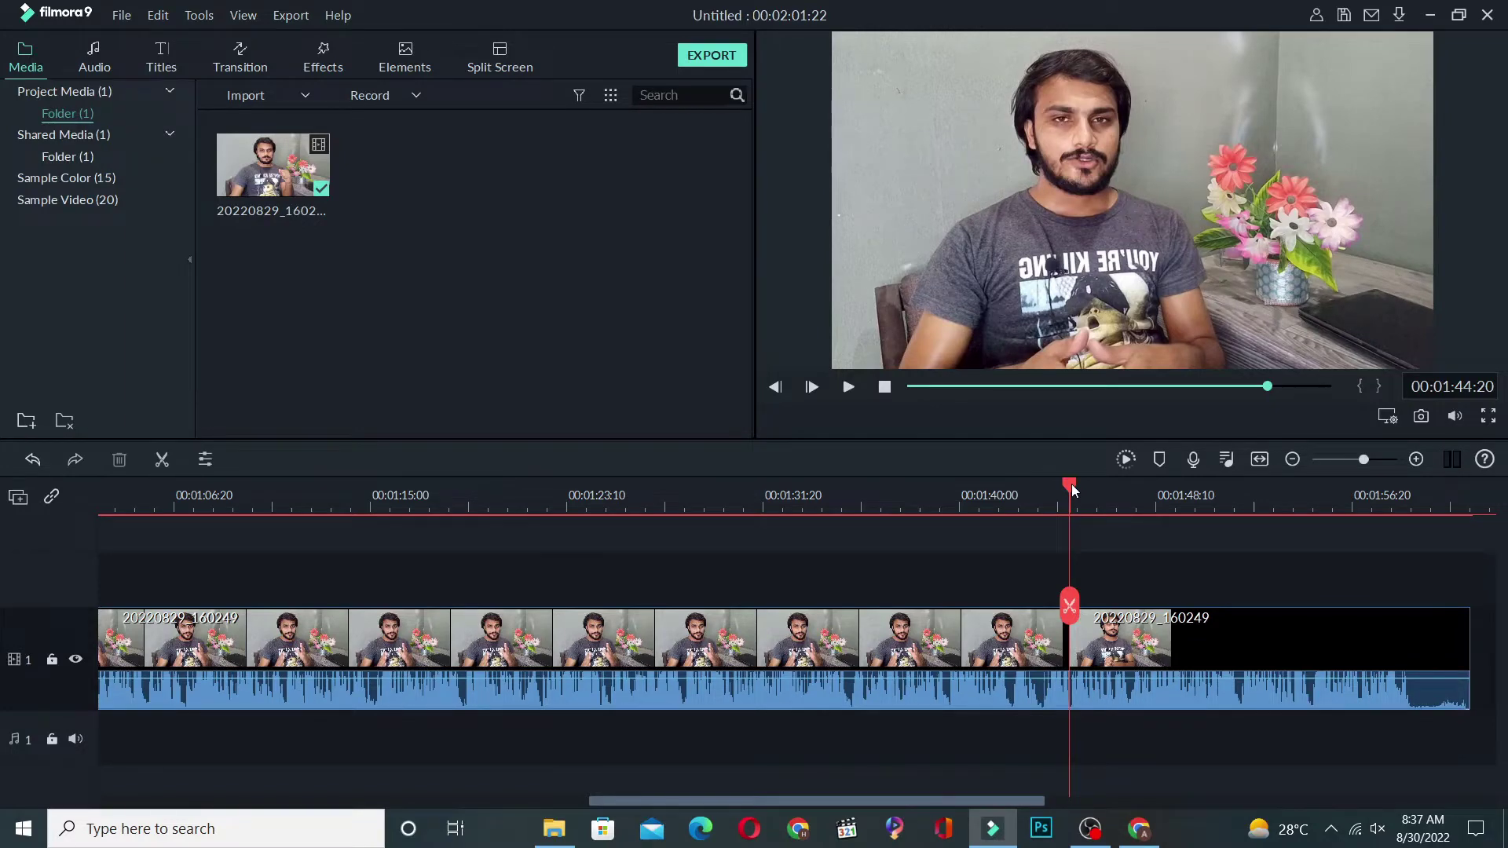
Play the clip's ending from 00:01:58:05, split it at 00:01:59:01 and delete the remaining tail.
left_click_drag(1073, 491, 1388, 498)
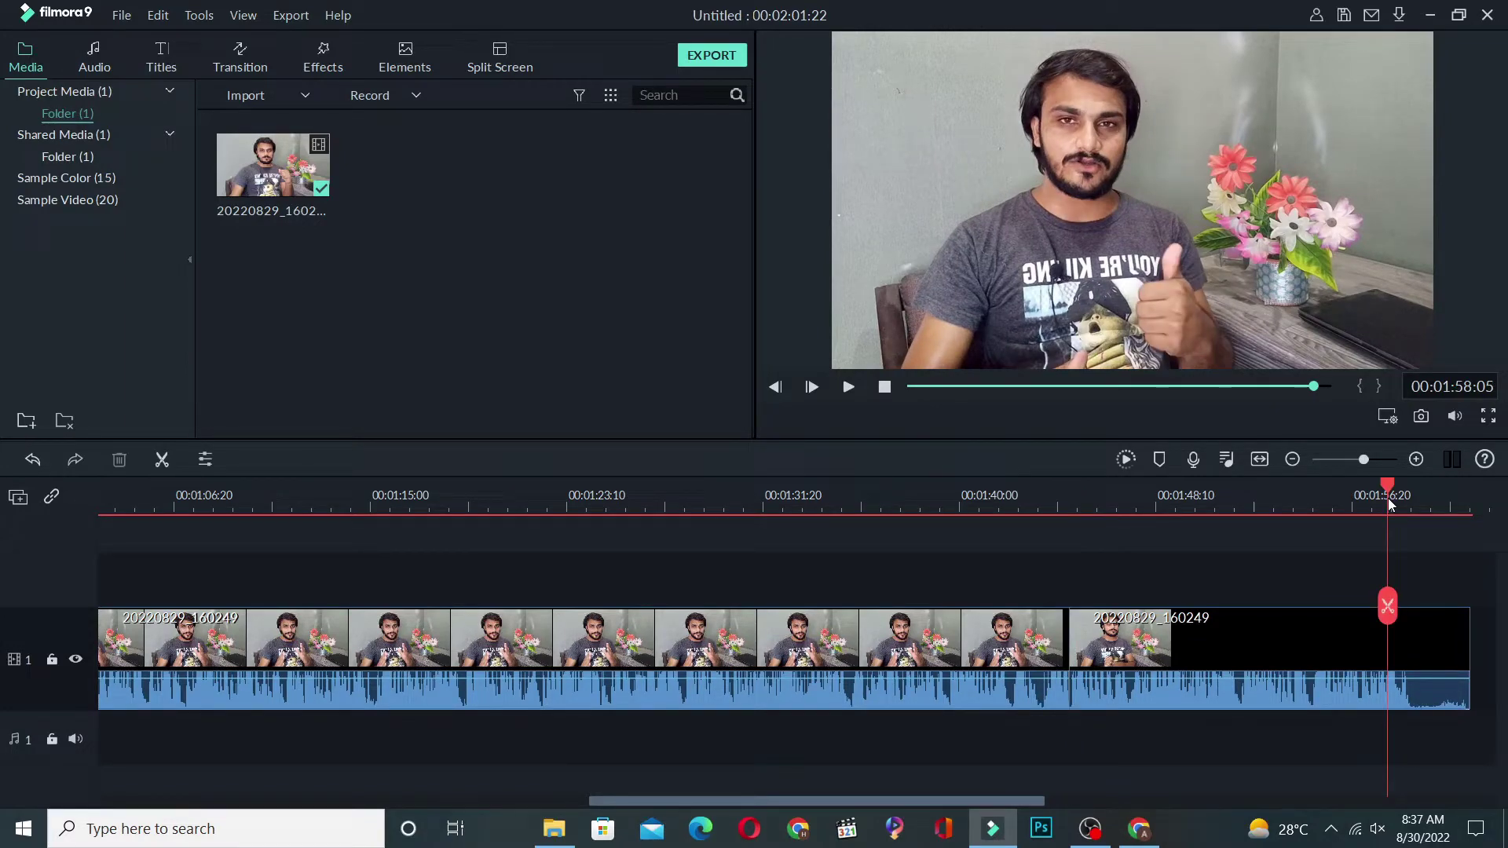
left_click(849, 388)
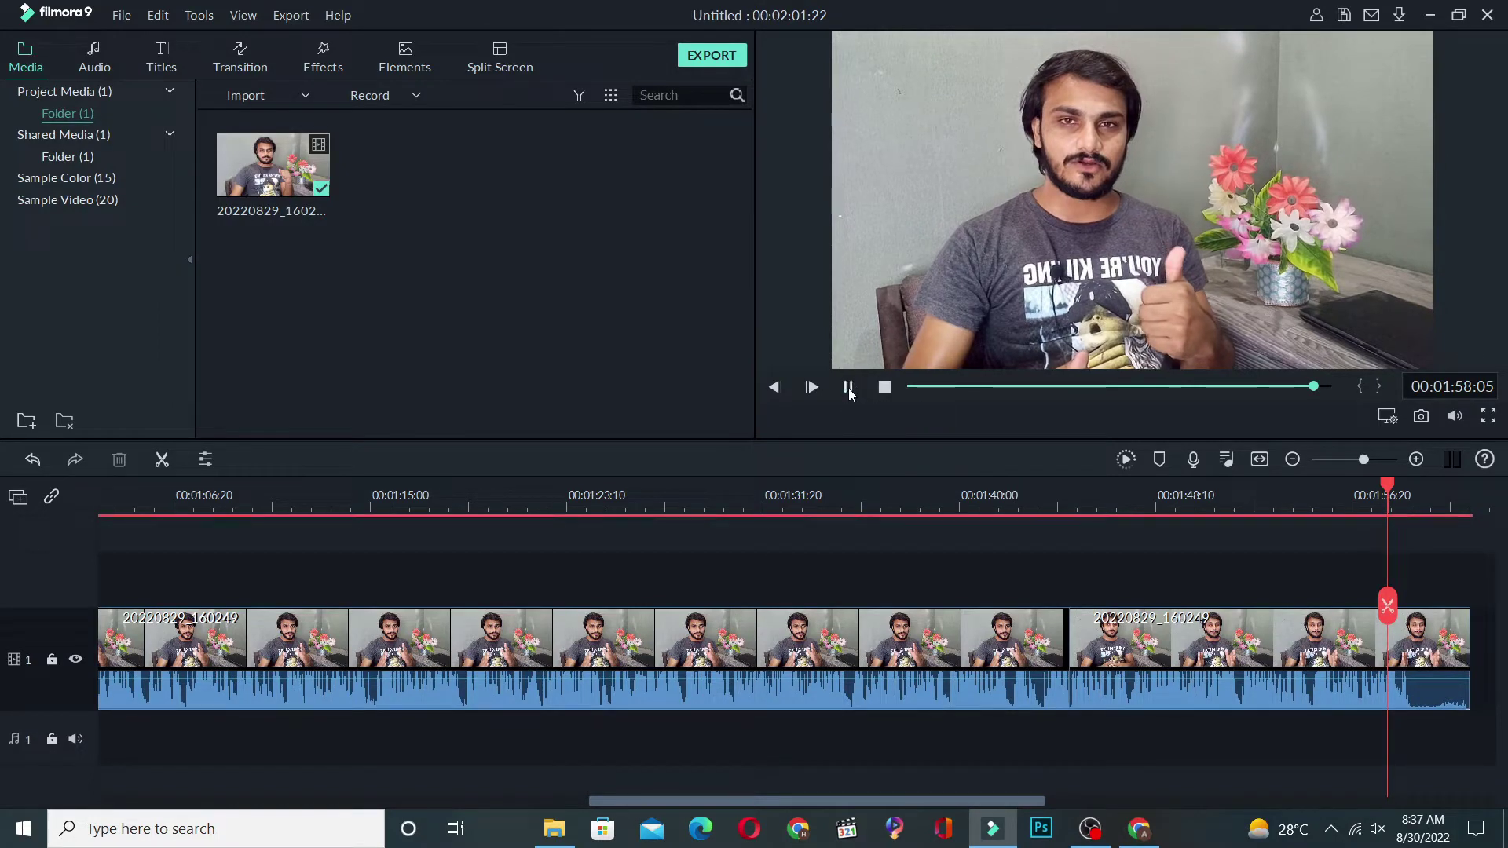
left_click(848, 388)
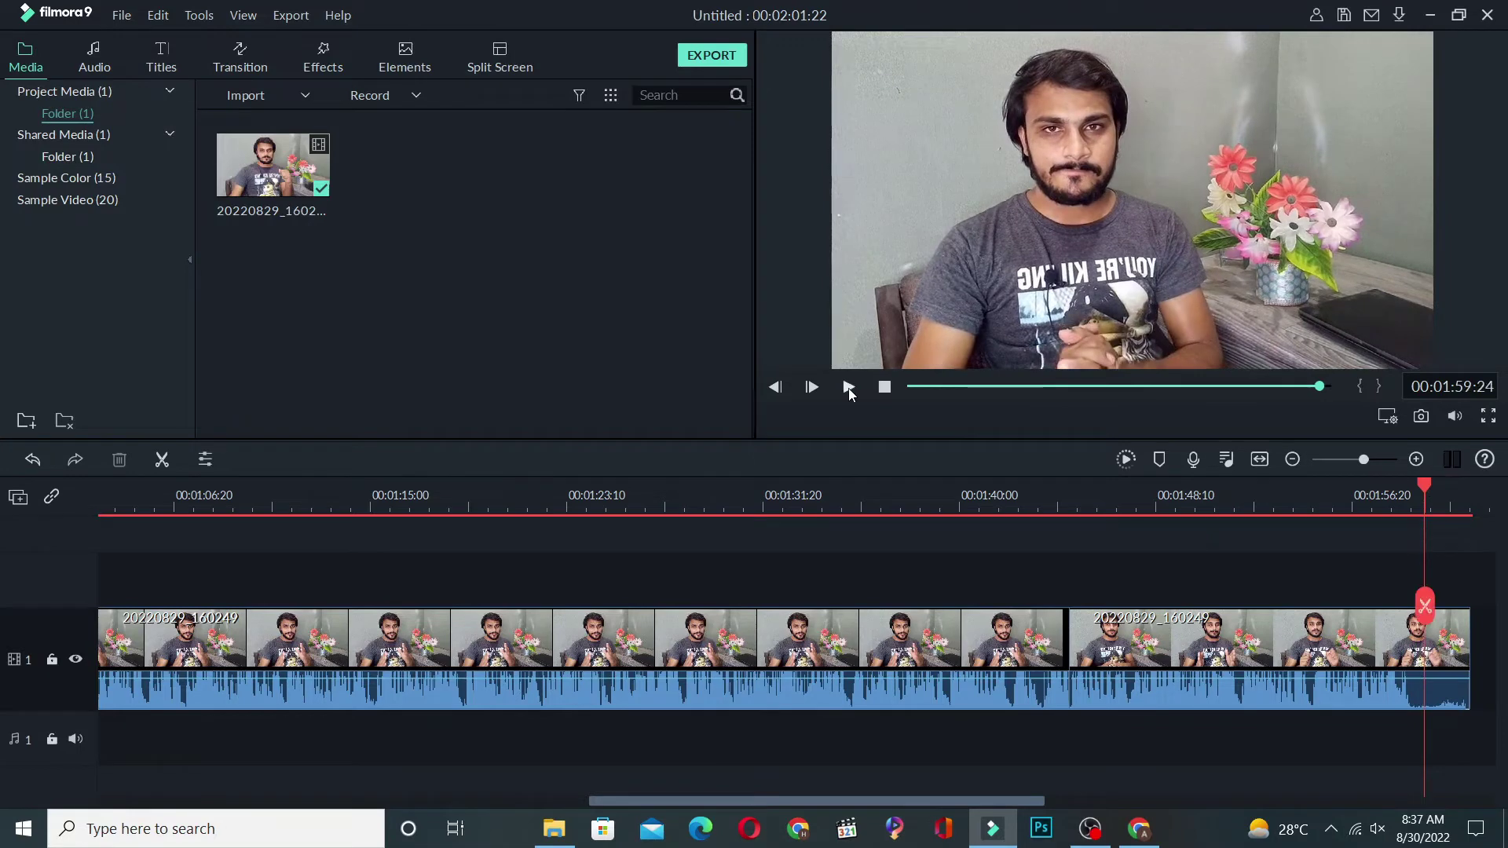
left_click_drag(1414, 487, 1408, 493)
left_click(1407, 616)
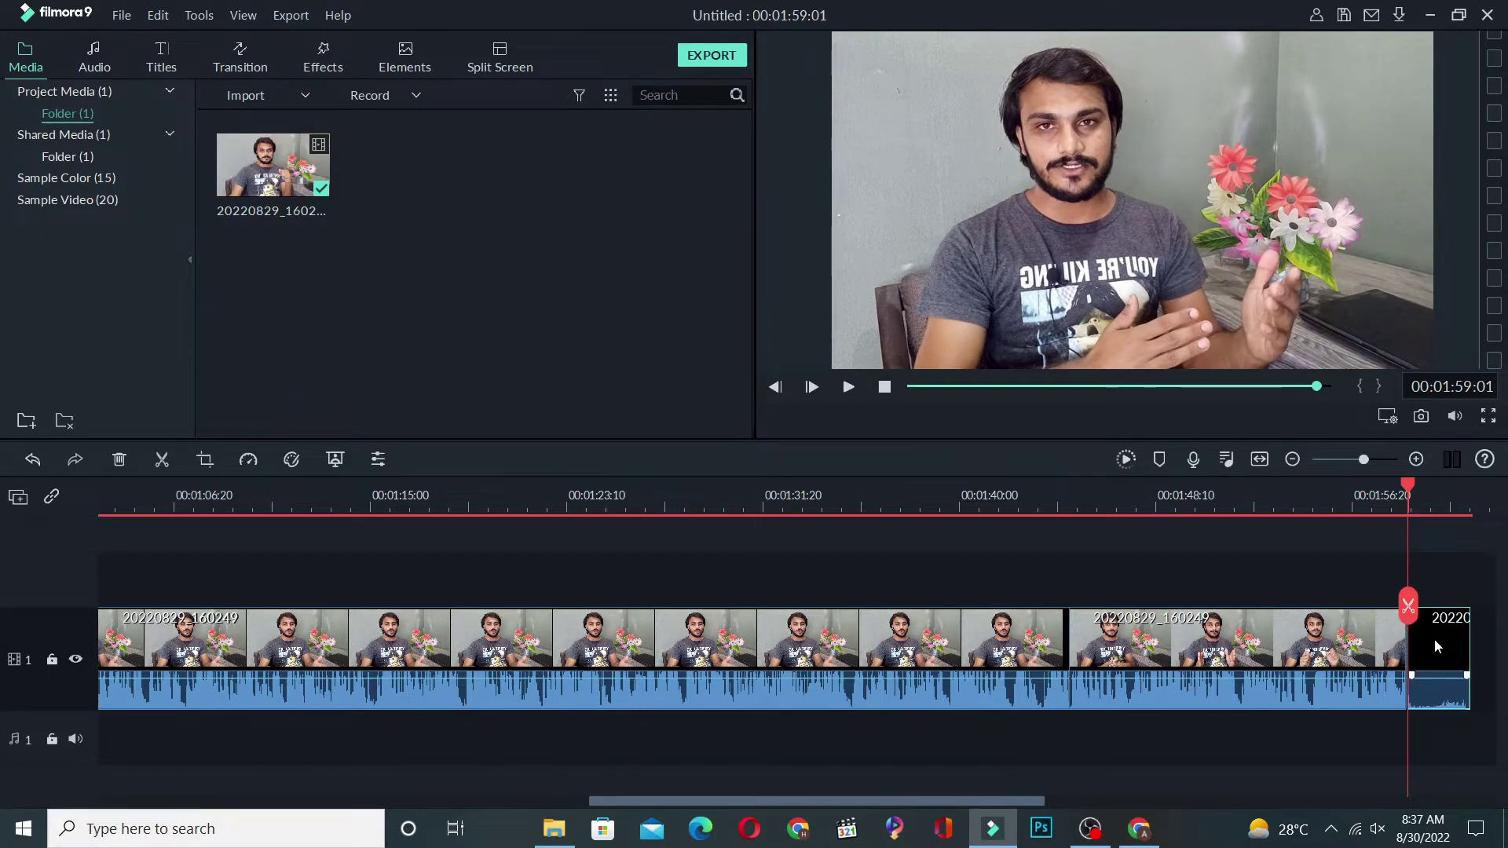
key("Delete")
Check the trimmed footage at several points, return to the start and scrub to 00:00:03:08.
left_click(1206, 544)
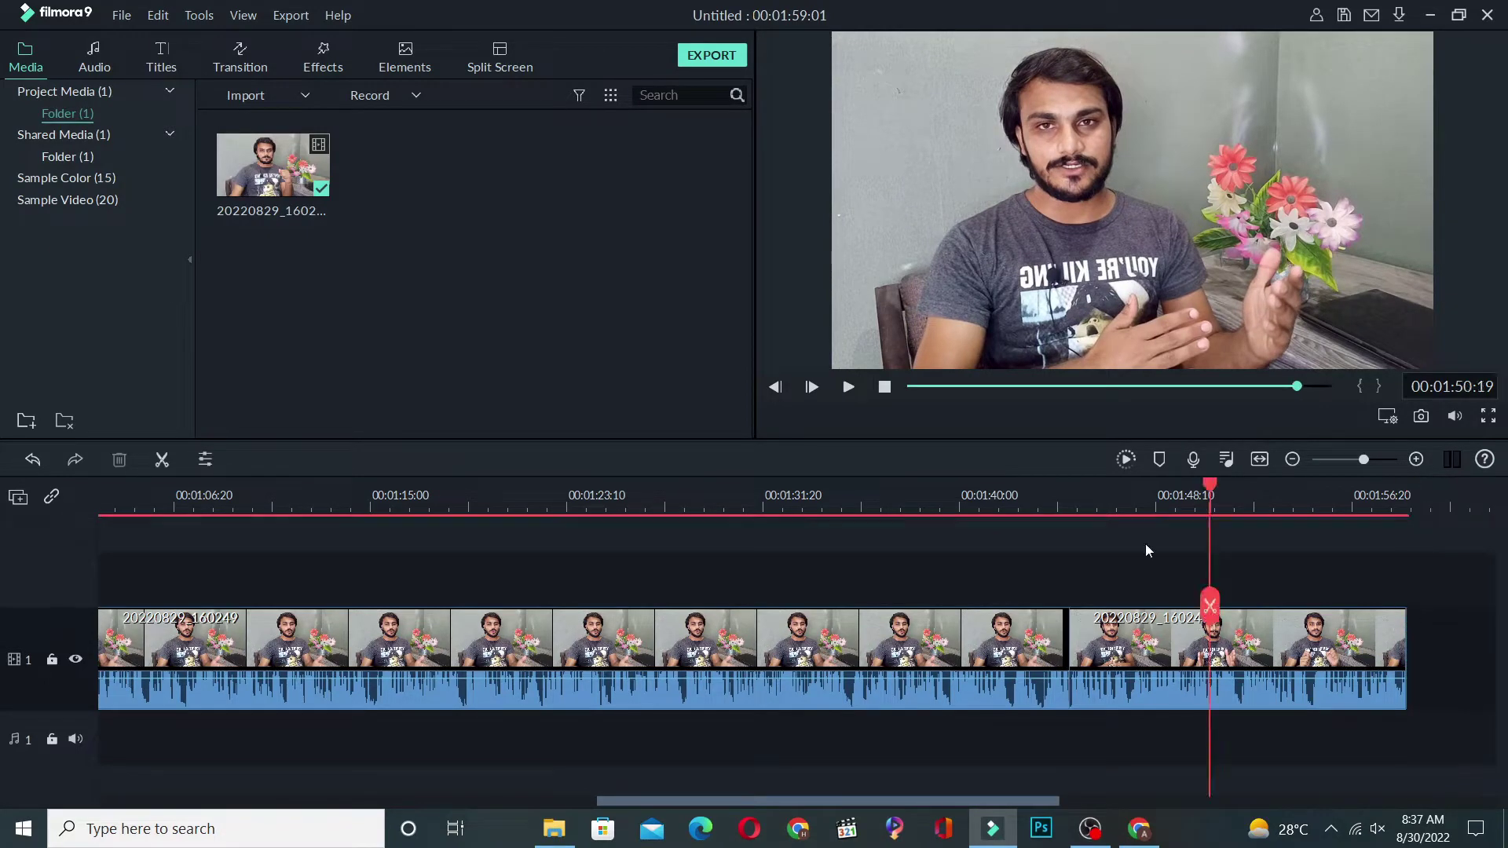
left_click(253, 543)
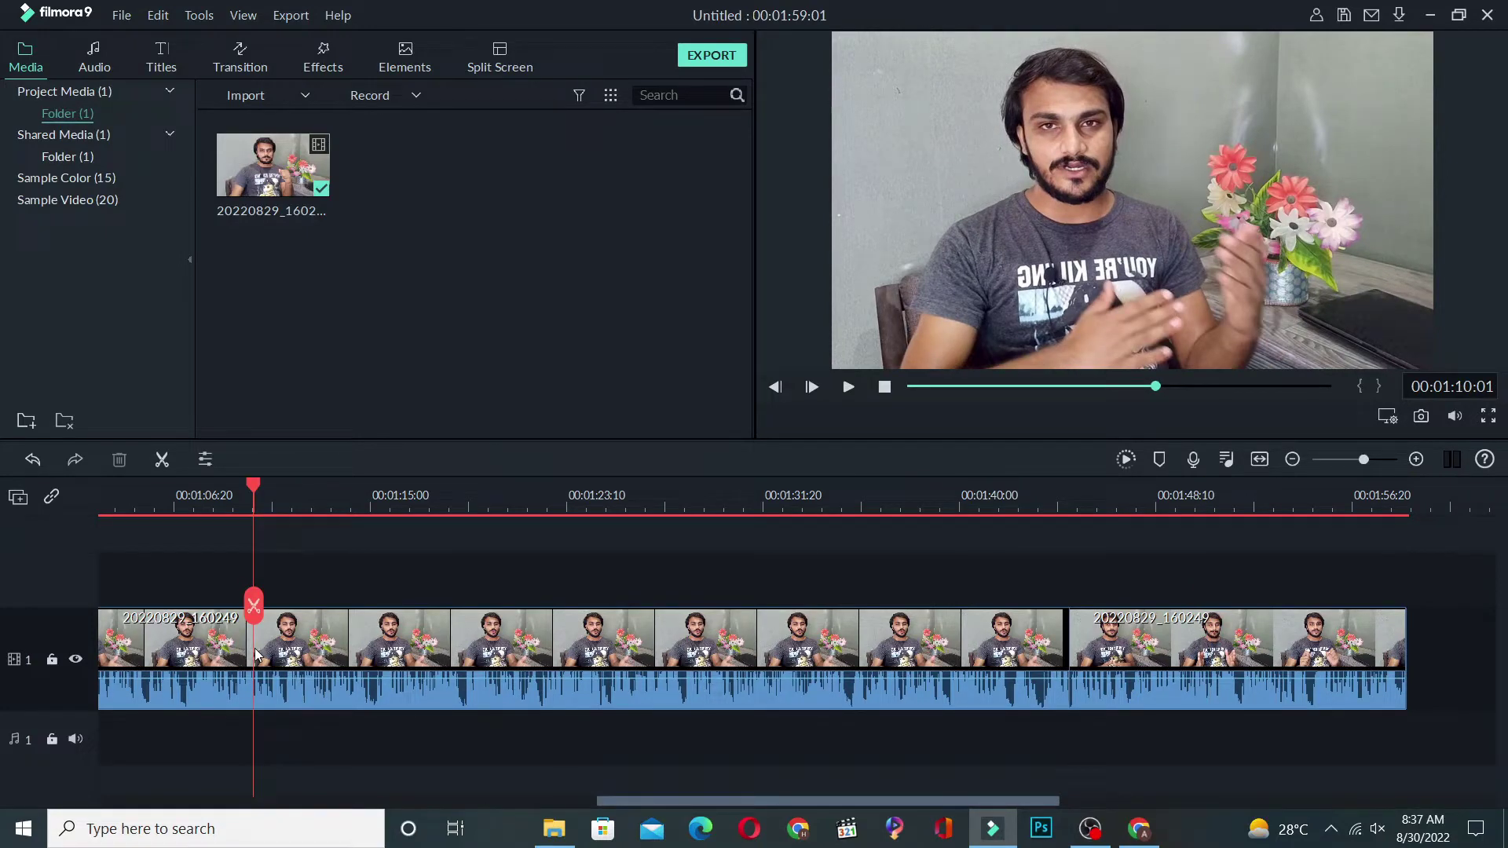
key("Home")
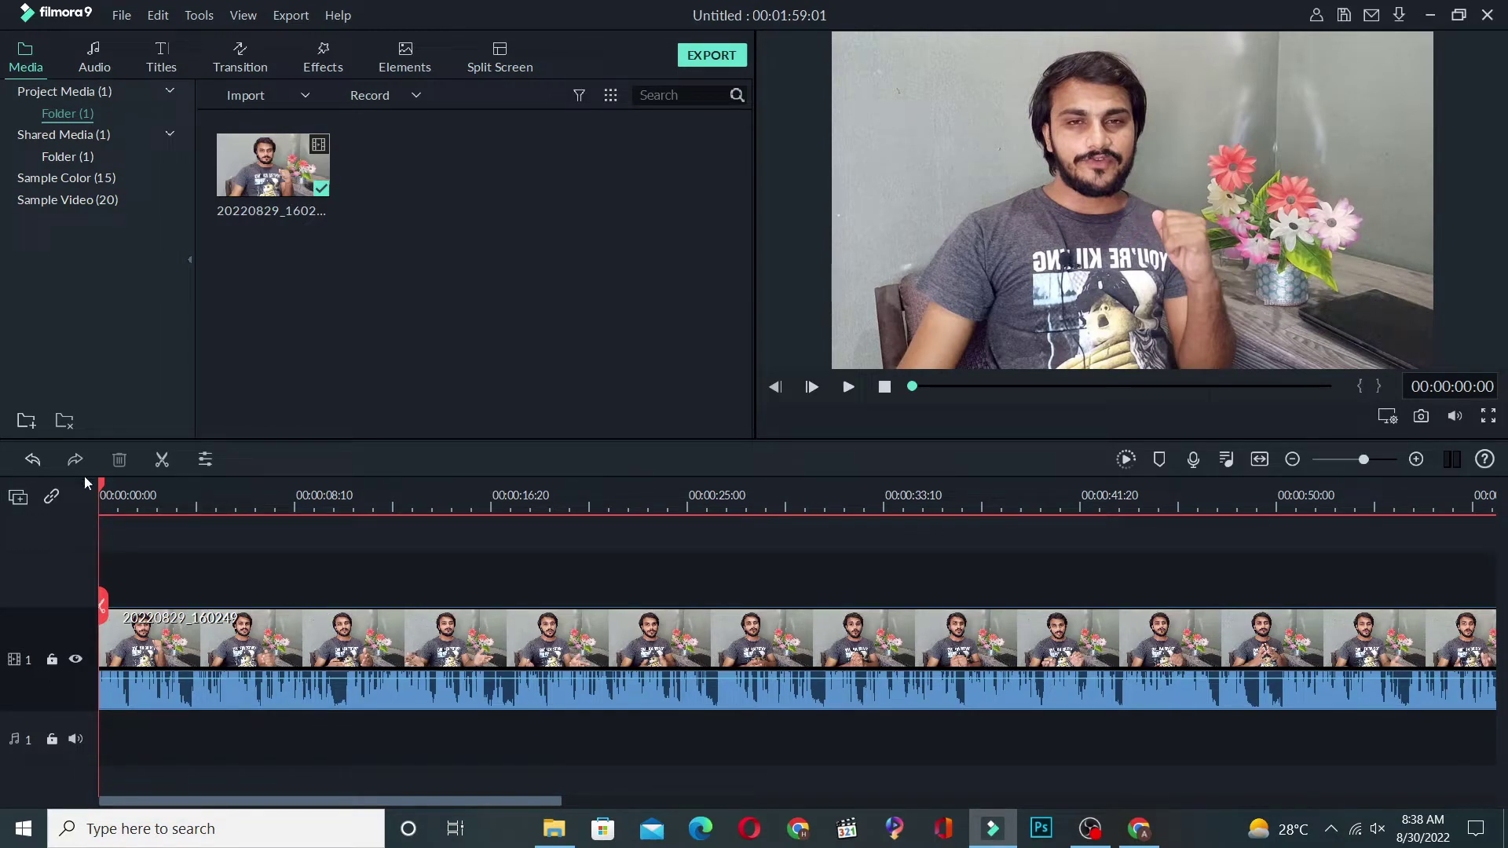
left_click_drag(102, 486, 177, 489)
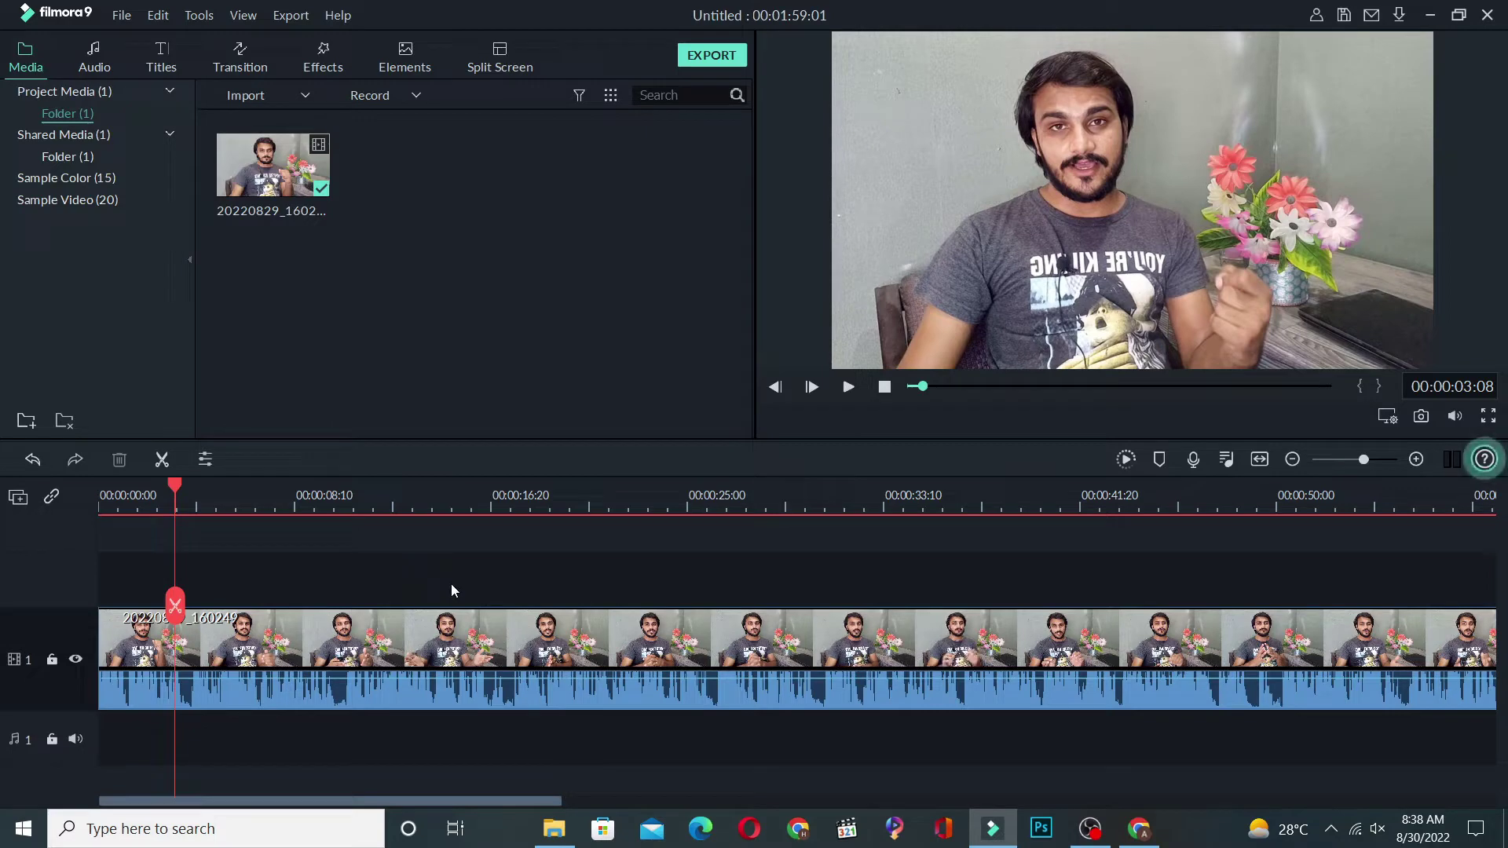
Browse the included audio library for background music and sound effects.
left_click(110, 69)
scroll(400, 317, "down", 10)
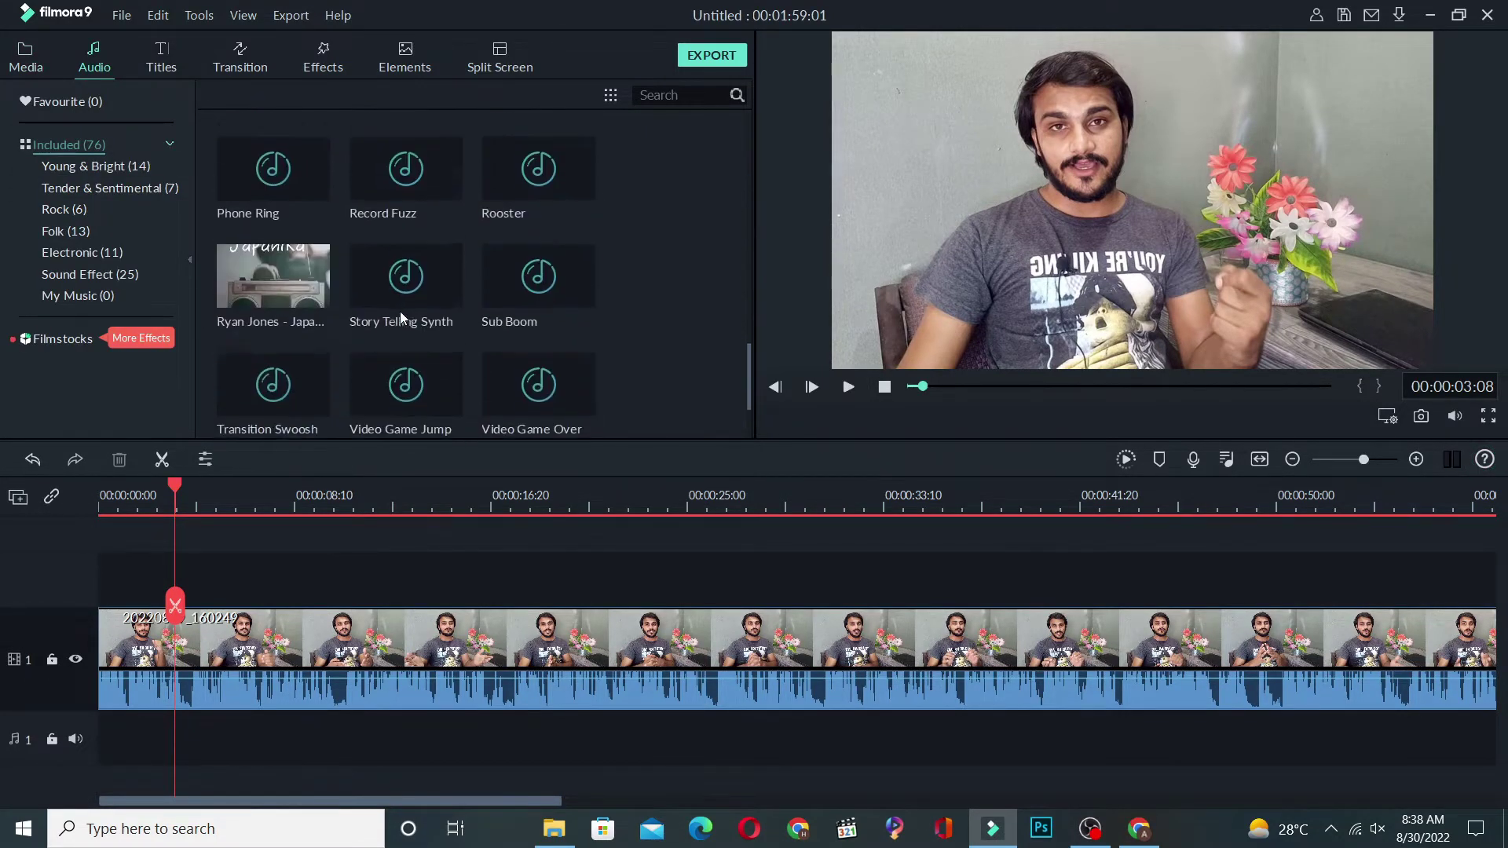
scroll(400, 317, "up", 10)
scroll(399, 311, "down", 6)
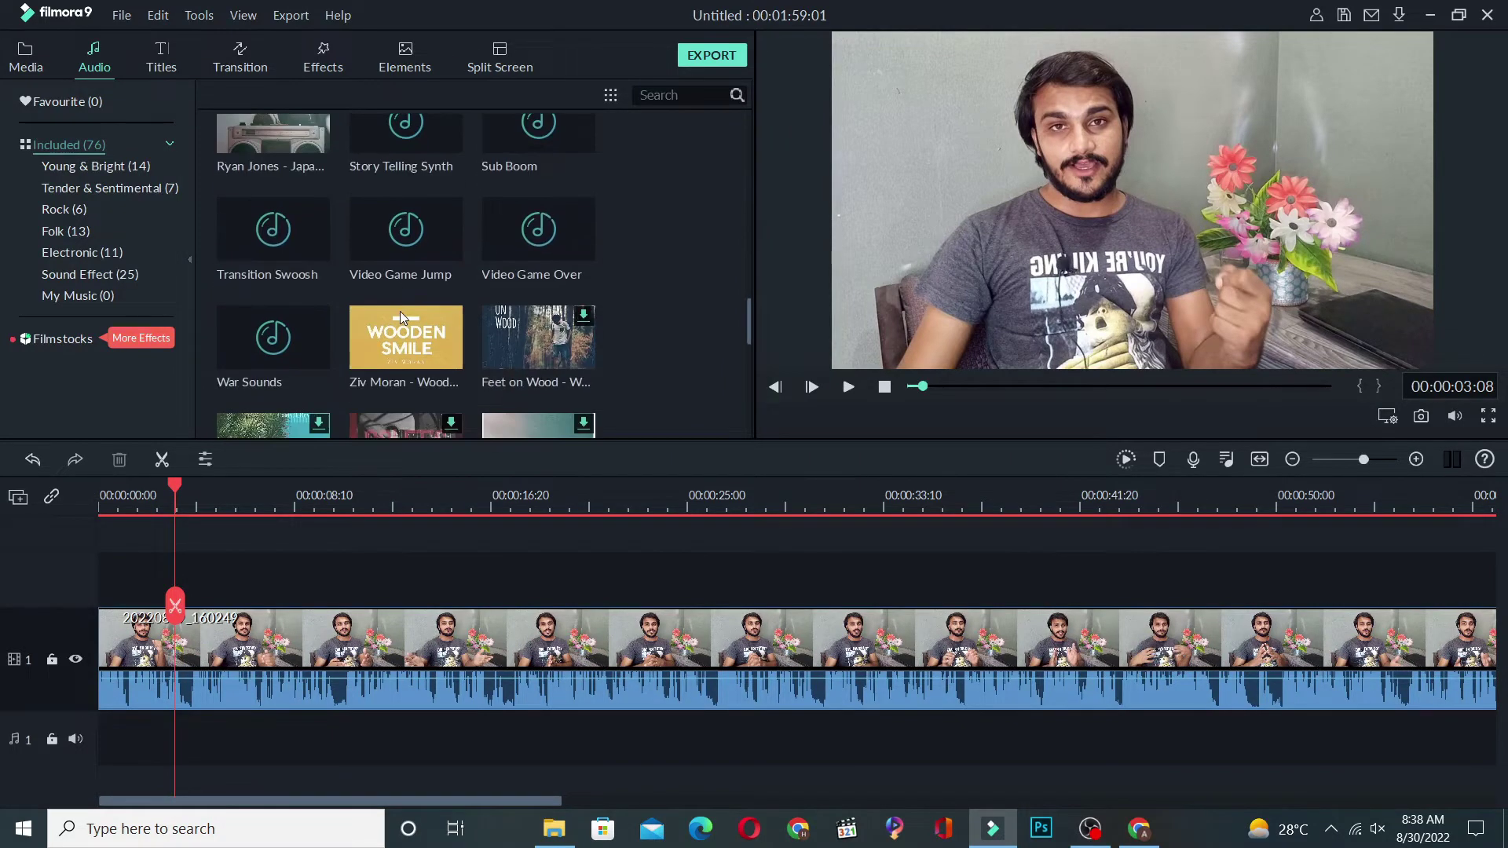
scroll(400, 311, "down", 4)
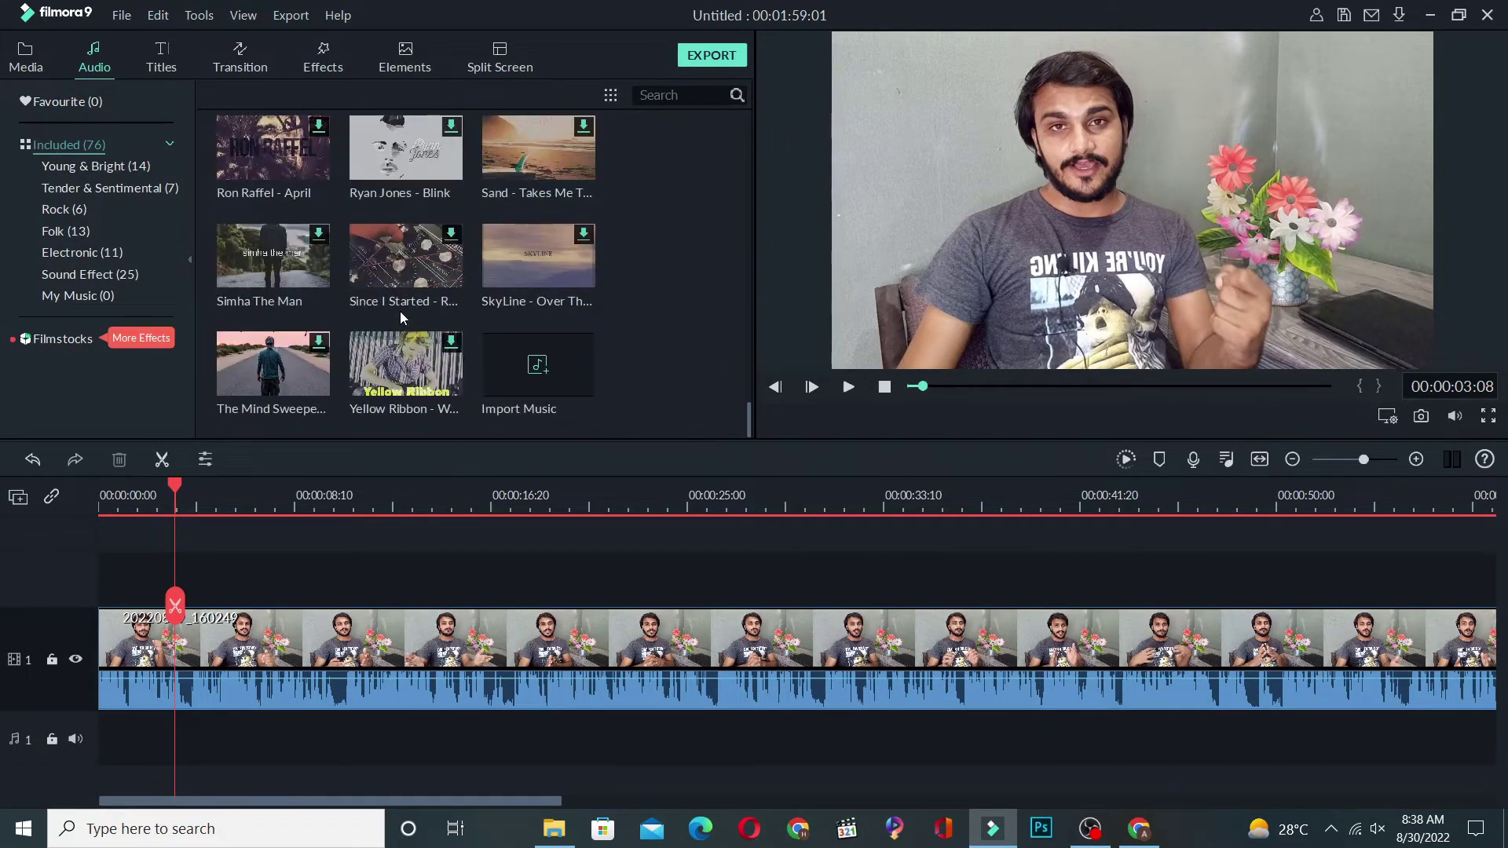
scroll(556, 265, "up", 5)
scroll(556, 266, "down", 3)
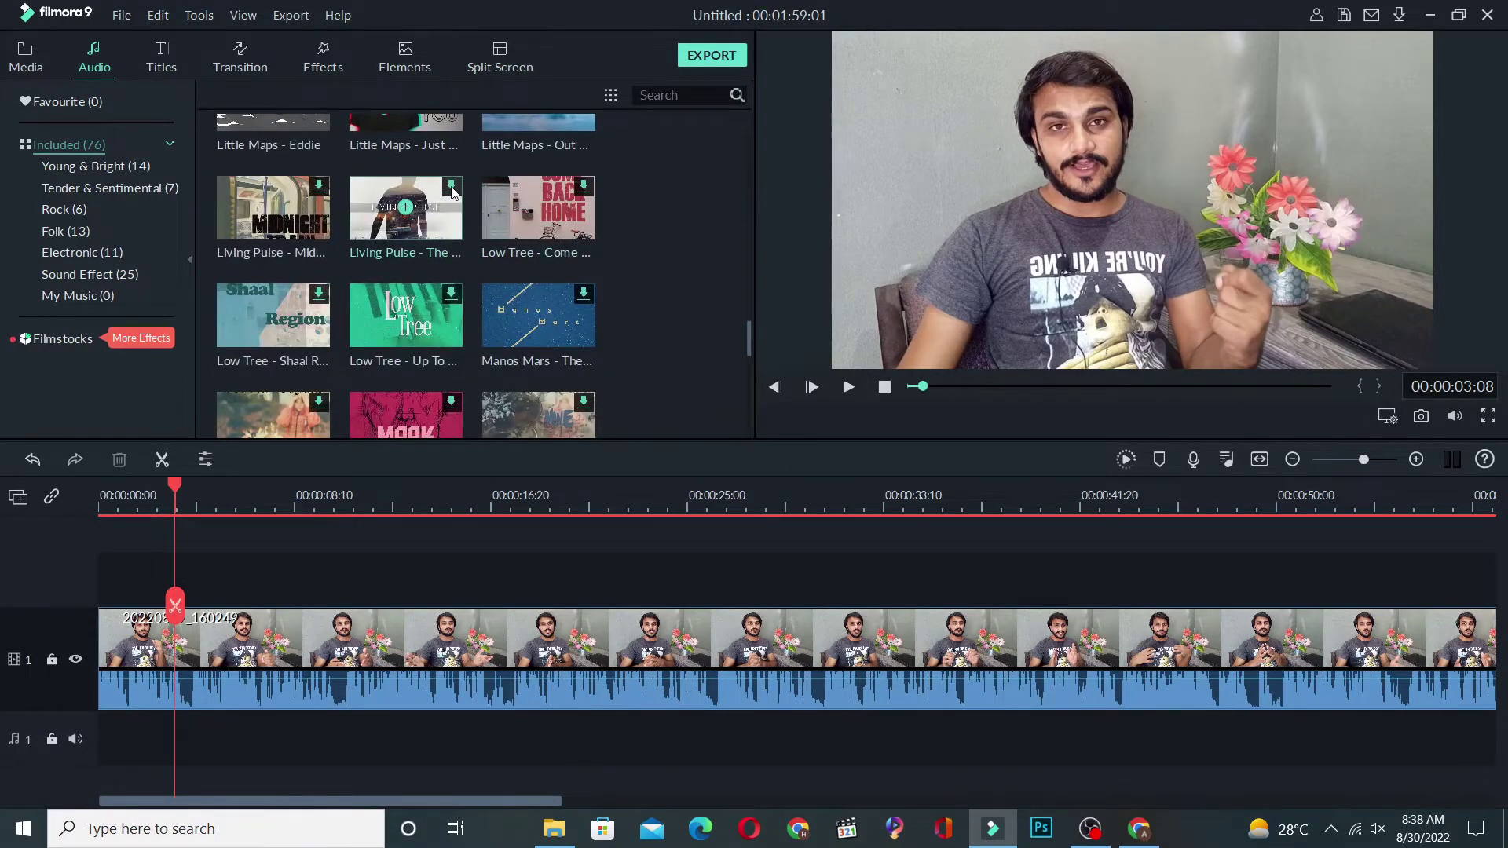
scroll(453, 192, "down", 5)
scroll(452, 192, "up", 10)
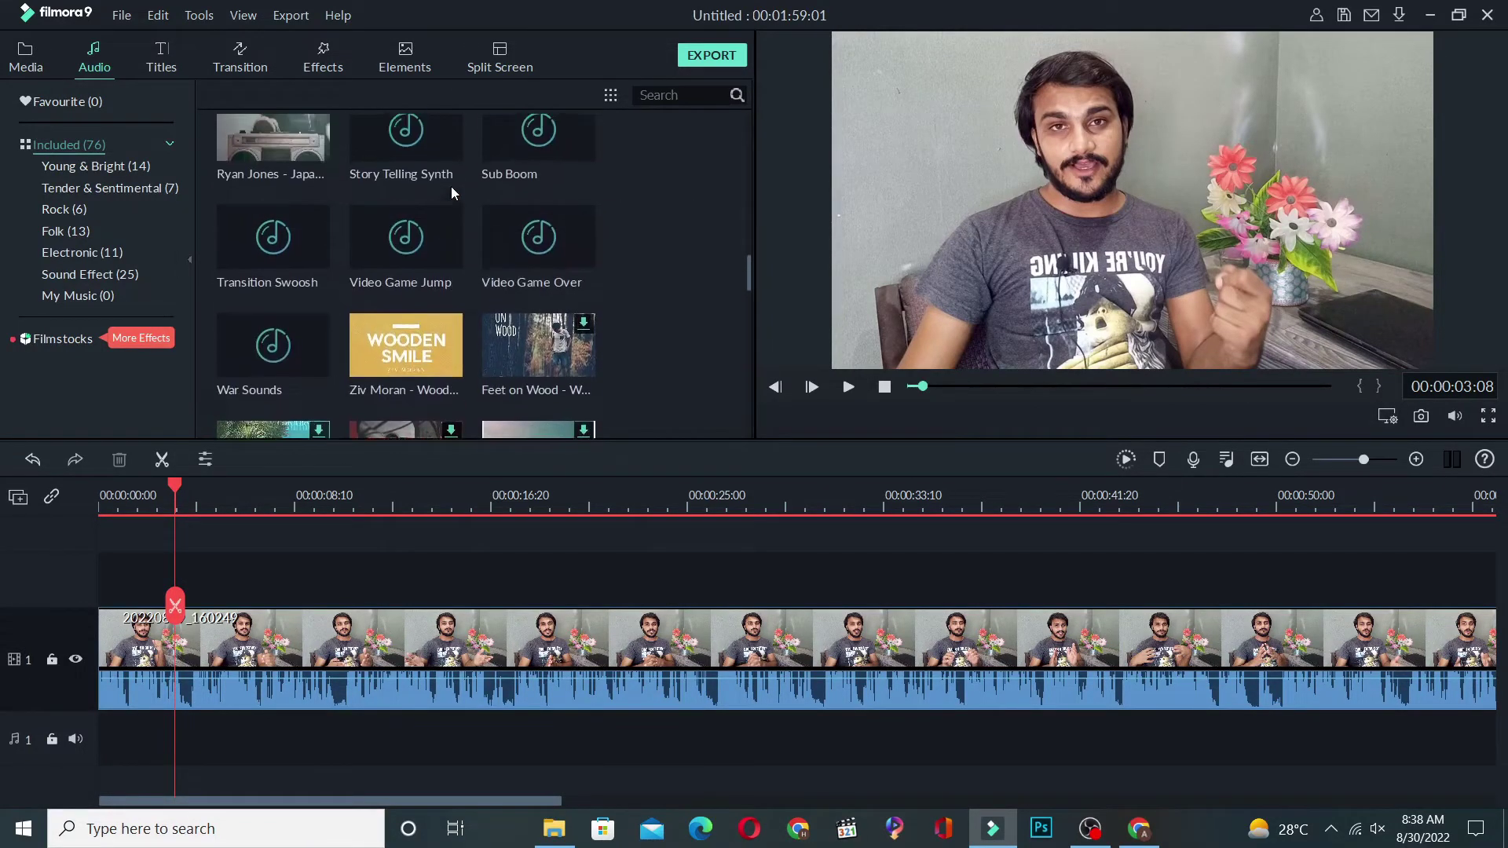
scroll(451, 192, "up", 5)
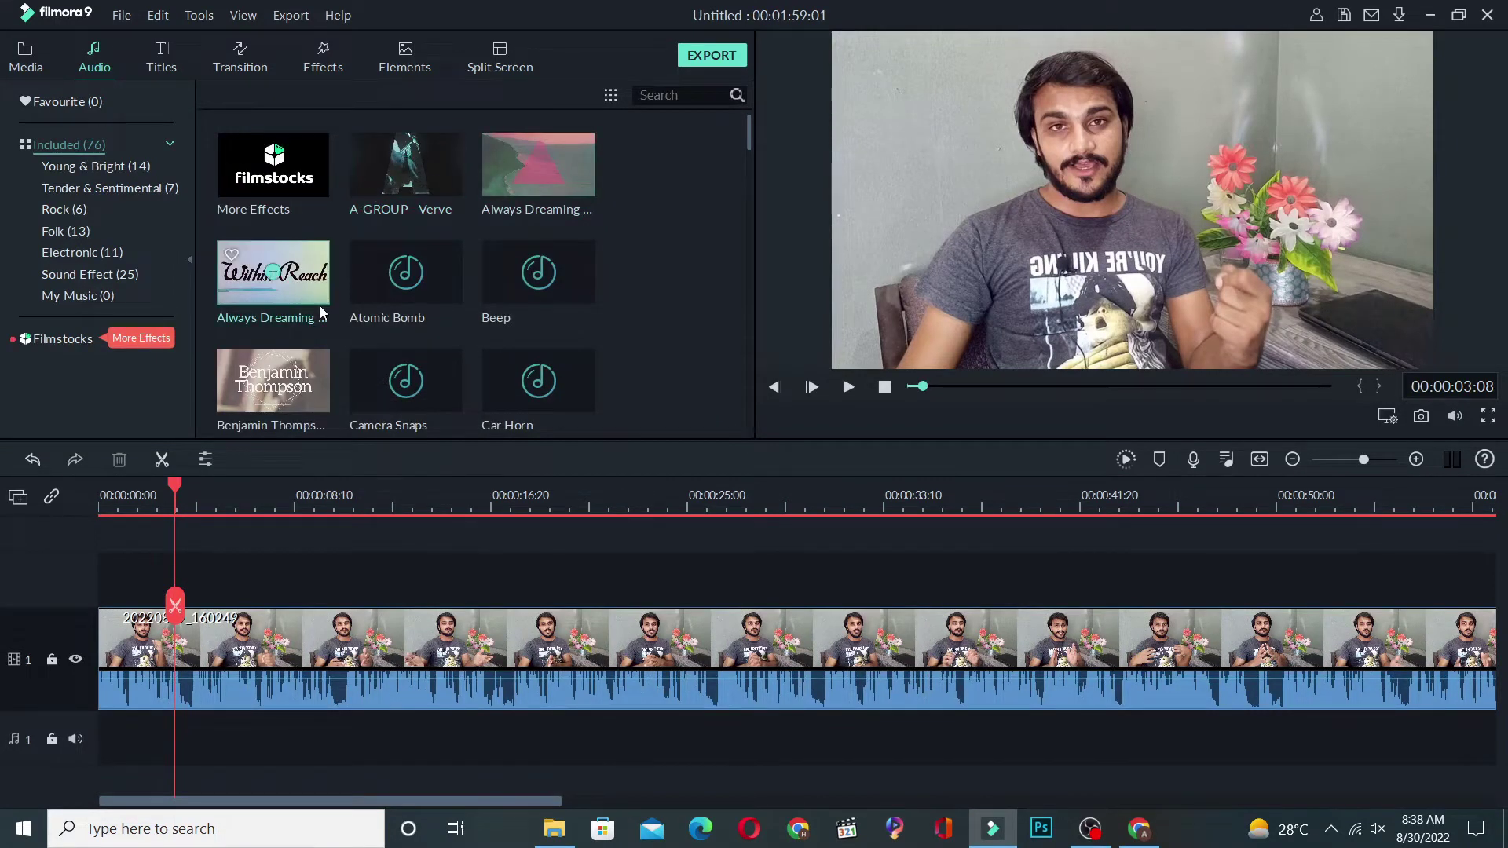
Place the music Earth - The Rhythm Of Memories at the start of audio track 1 and play the project from the beginning.
scroll(322, 305, "down", 5)
scroll(321, 310, "up", 1)
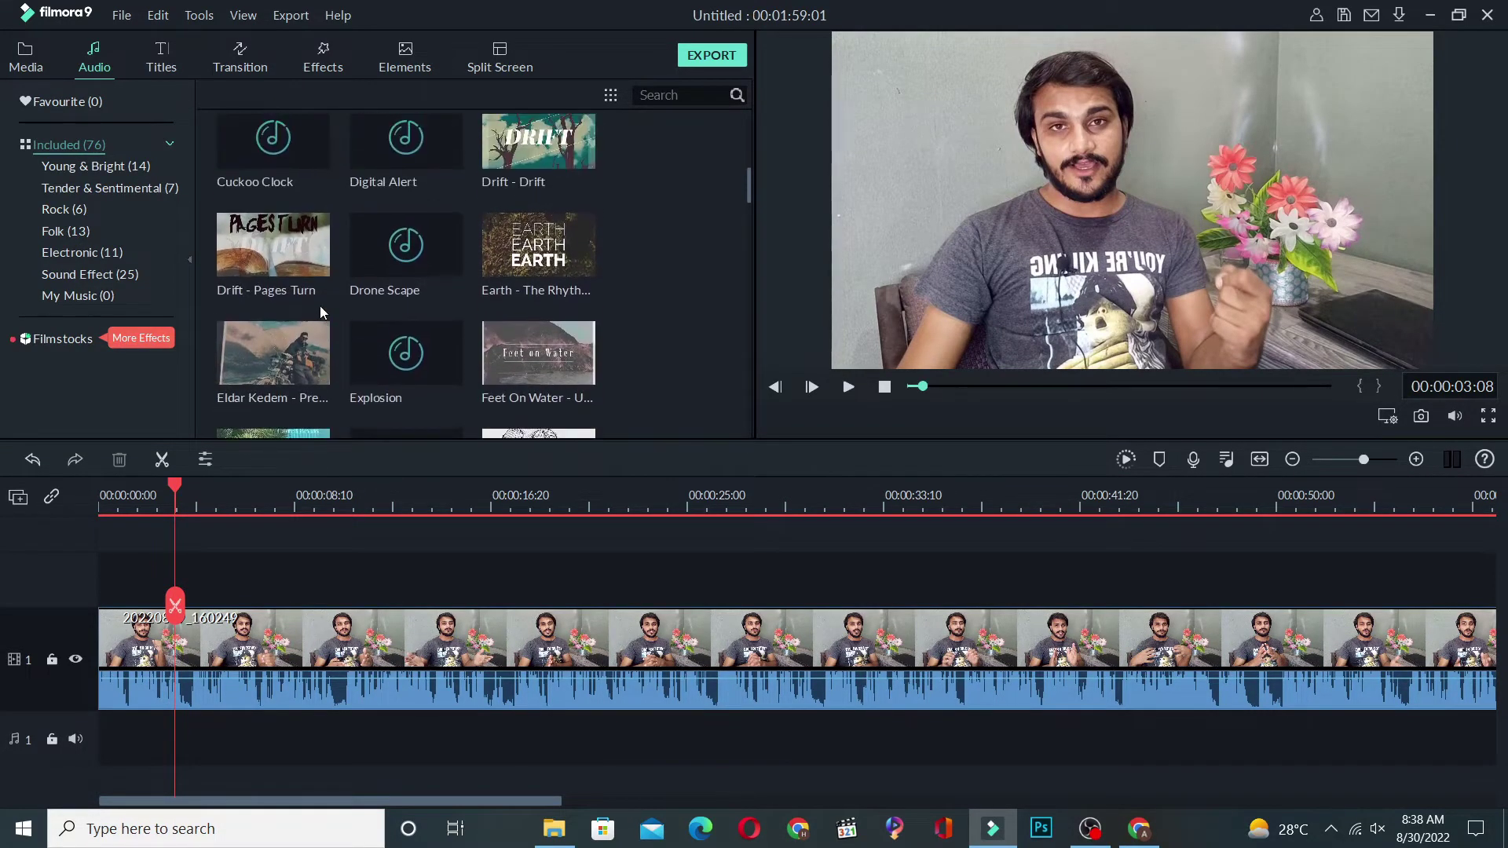
left_click_drag(507, 267, 168, 739)
left_click_drag(178, 484, 61, 523)
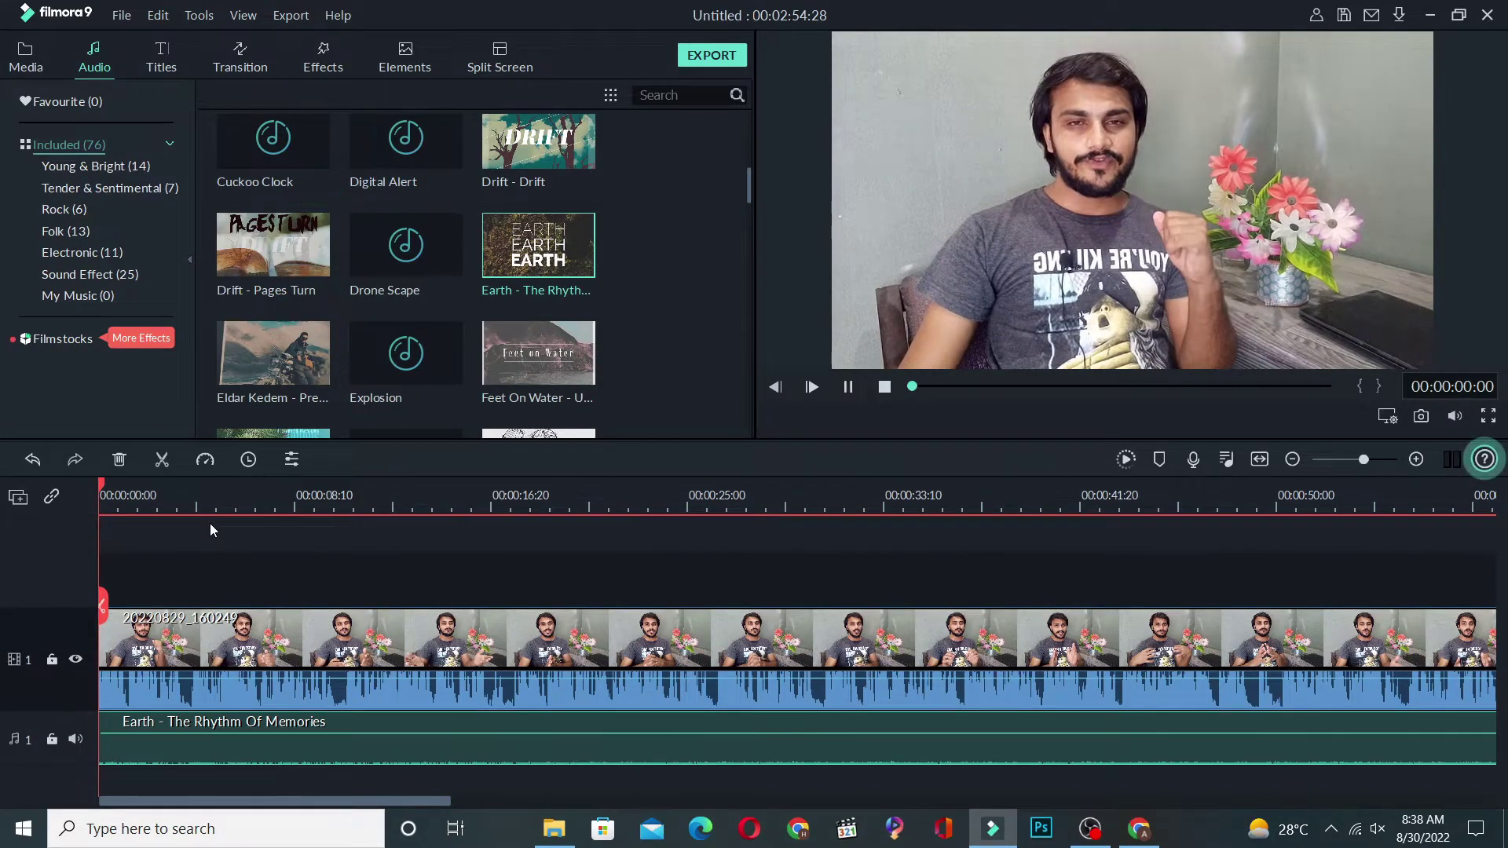
key("space")
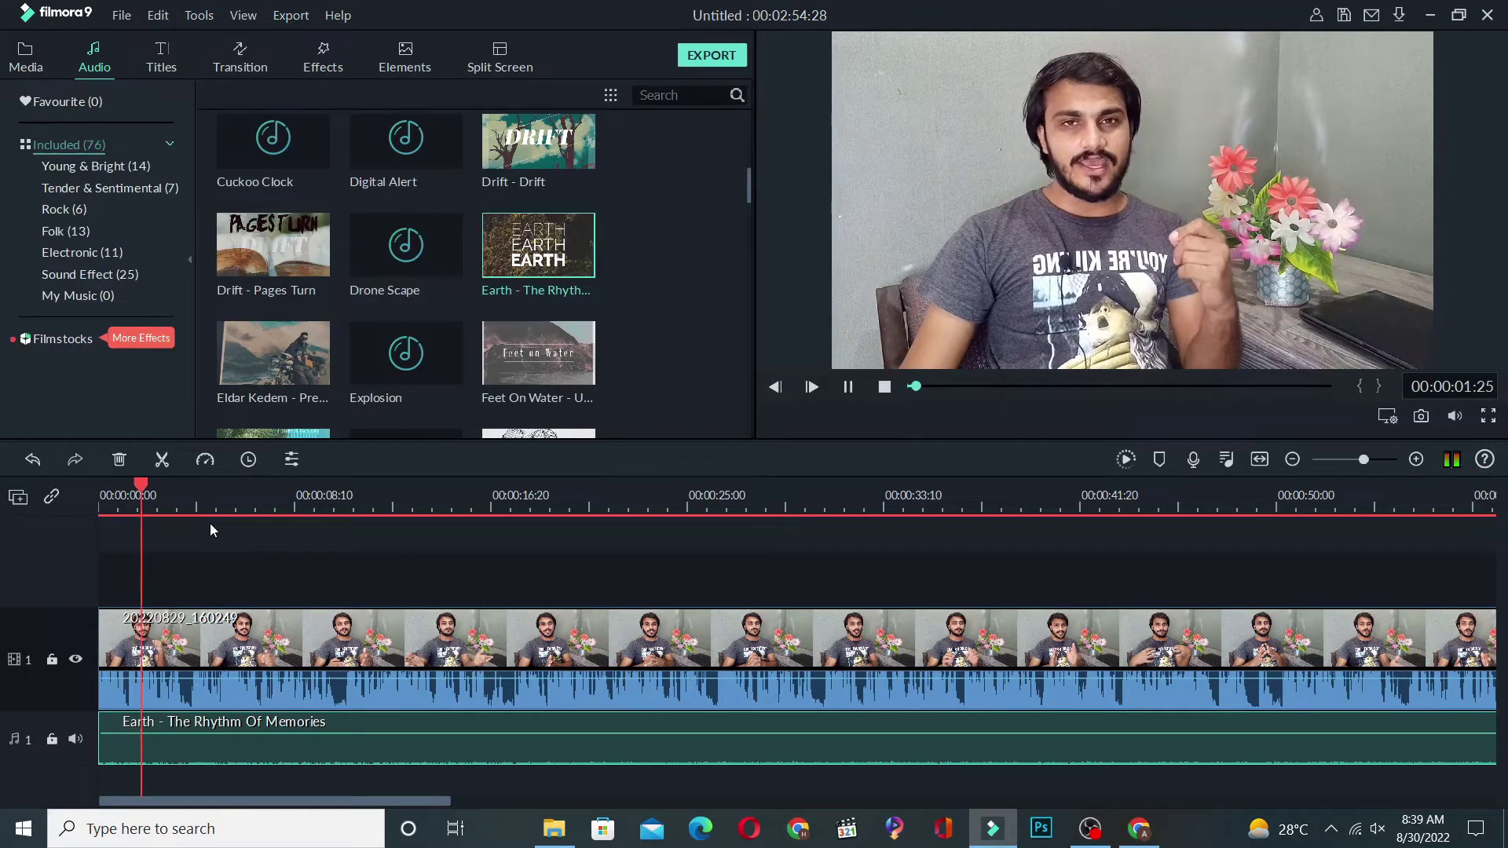
key("space")
Examine how to import a custom music file into My Music, then return to the included audio without importing.
mouse_move(314, 272)
scroll(447, 235, "down", 10)
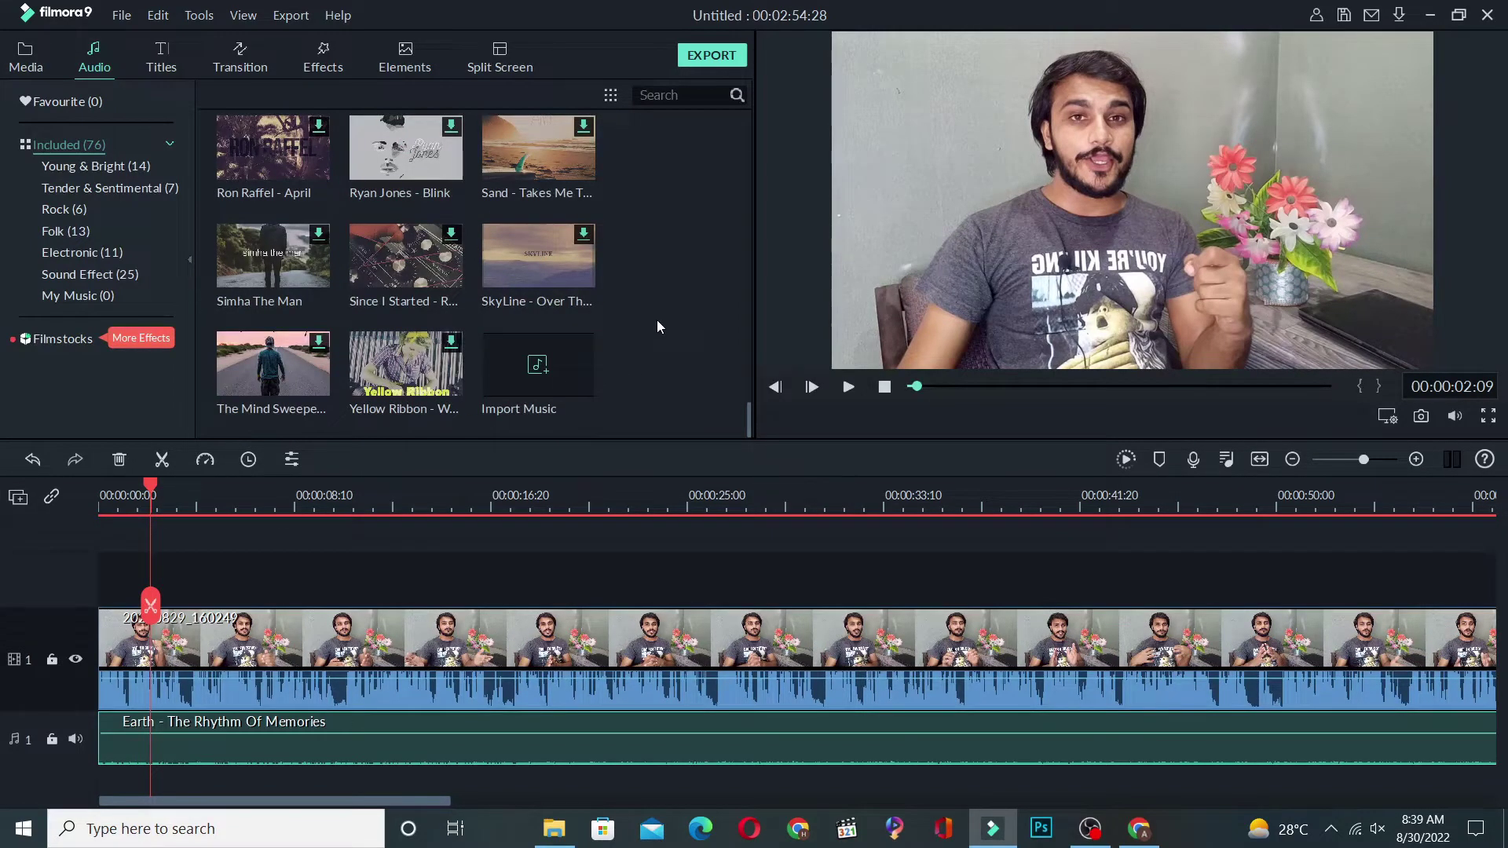
left_click(564, 361)
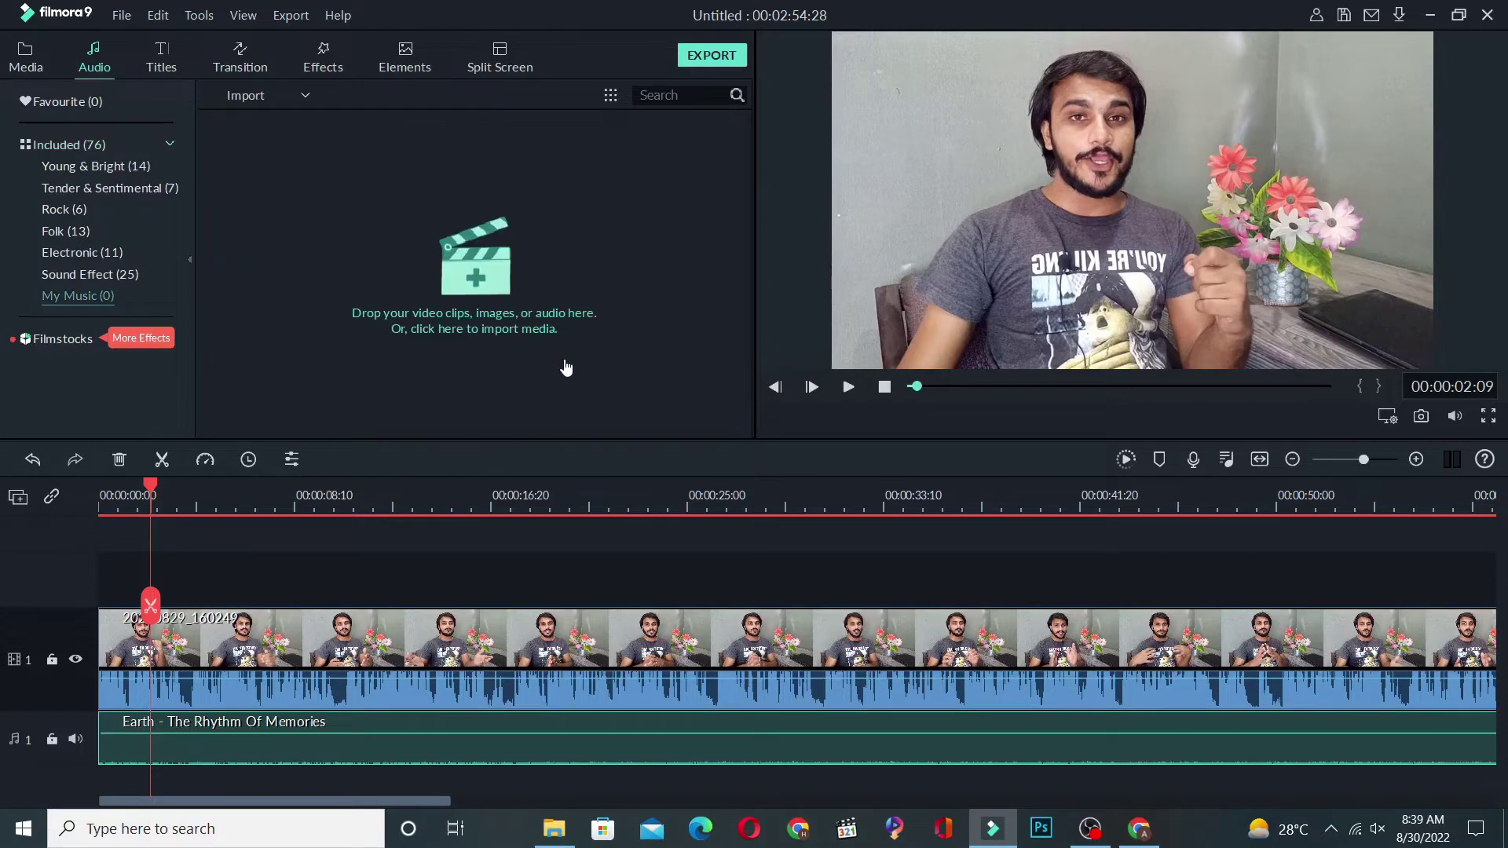
left_click(475, 264)
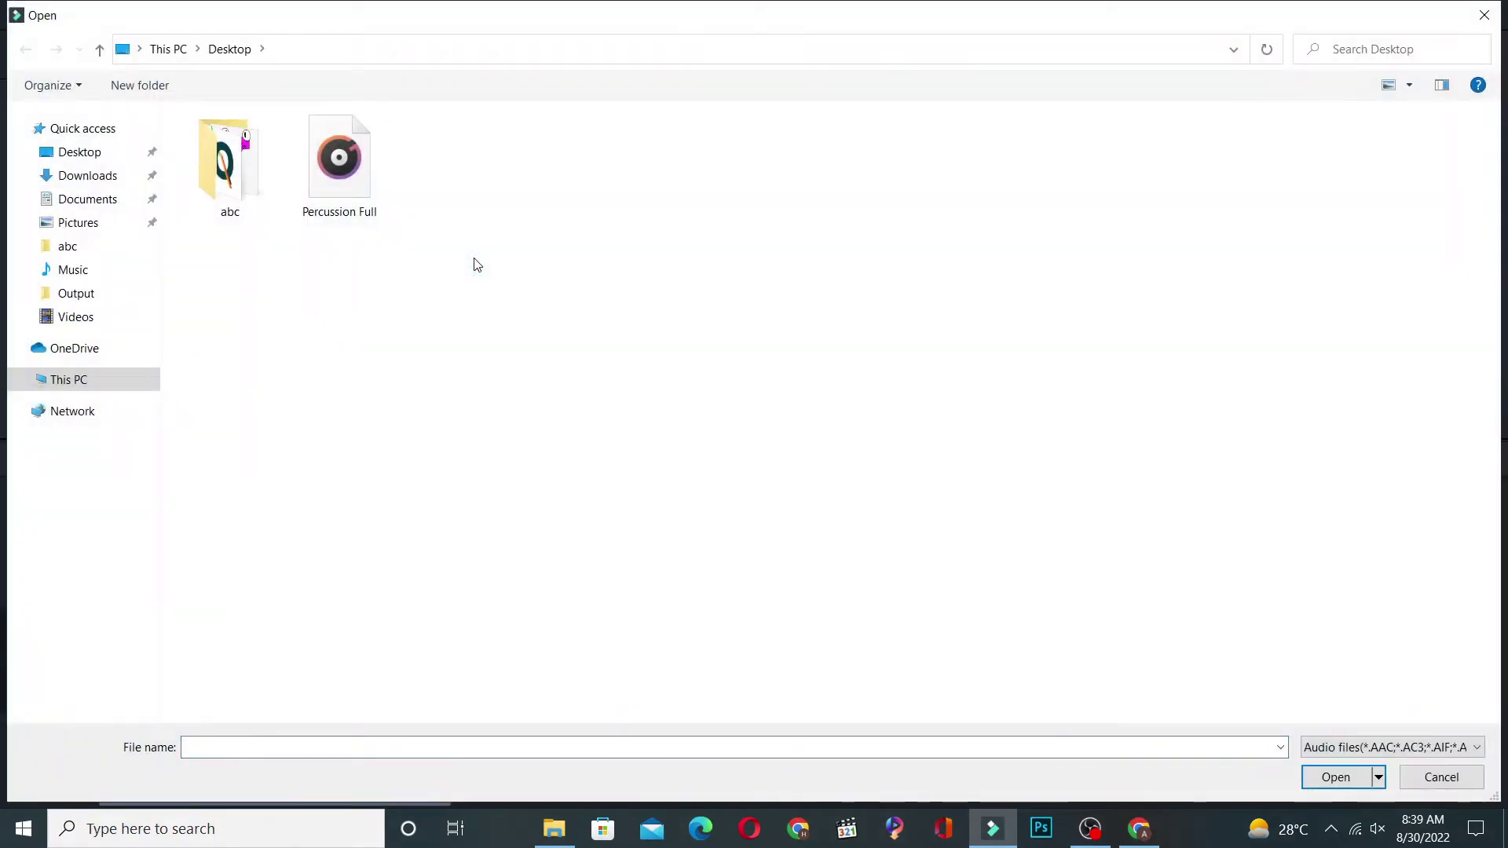
left_click(1480, 17)
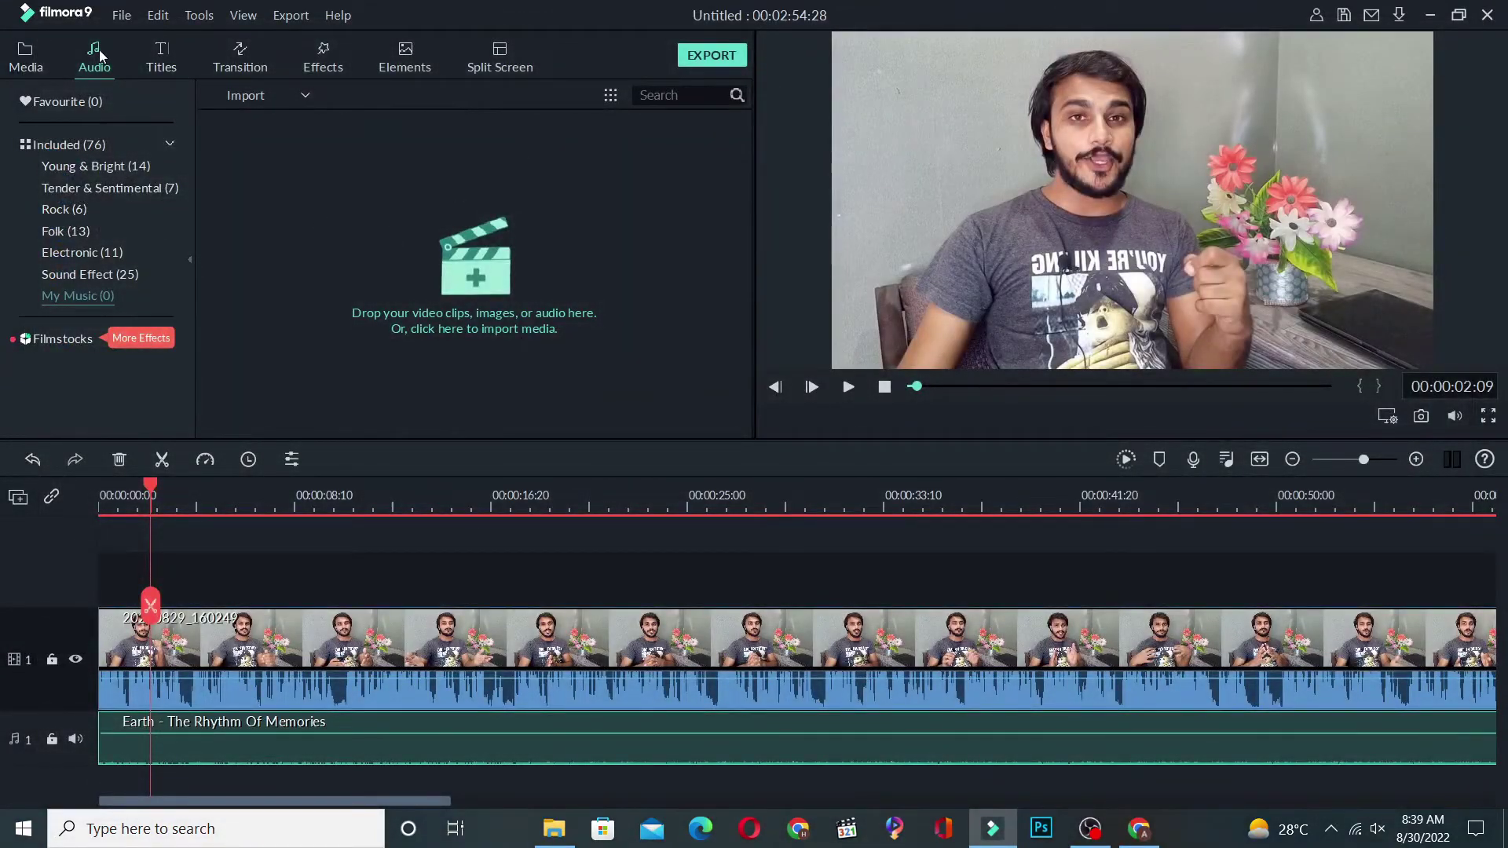
left_click(102, 146)
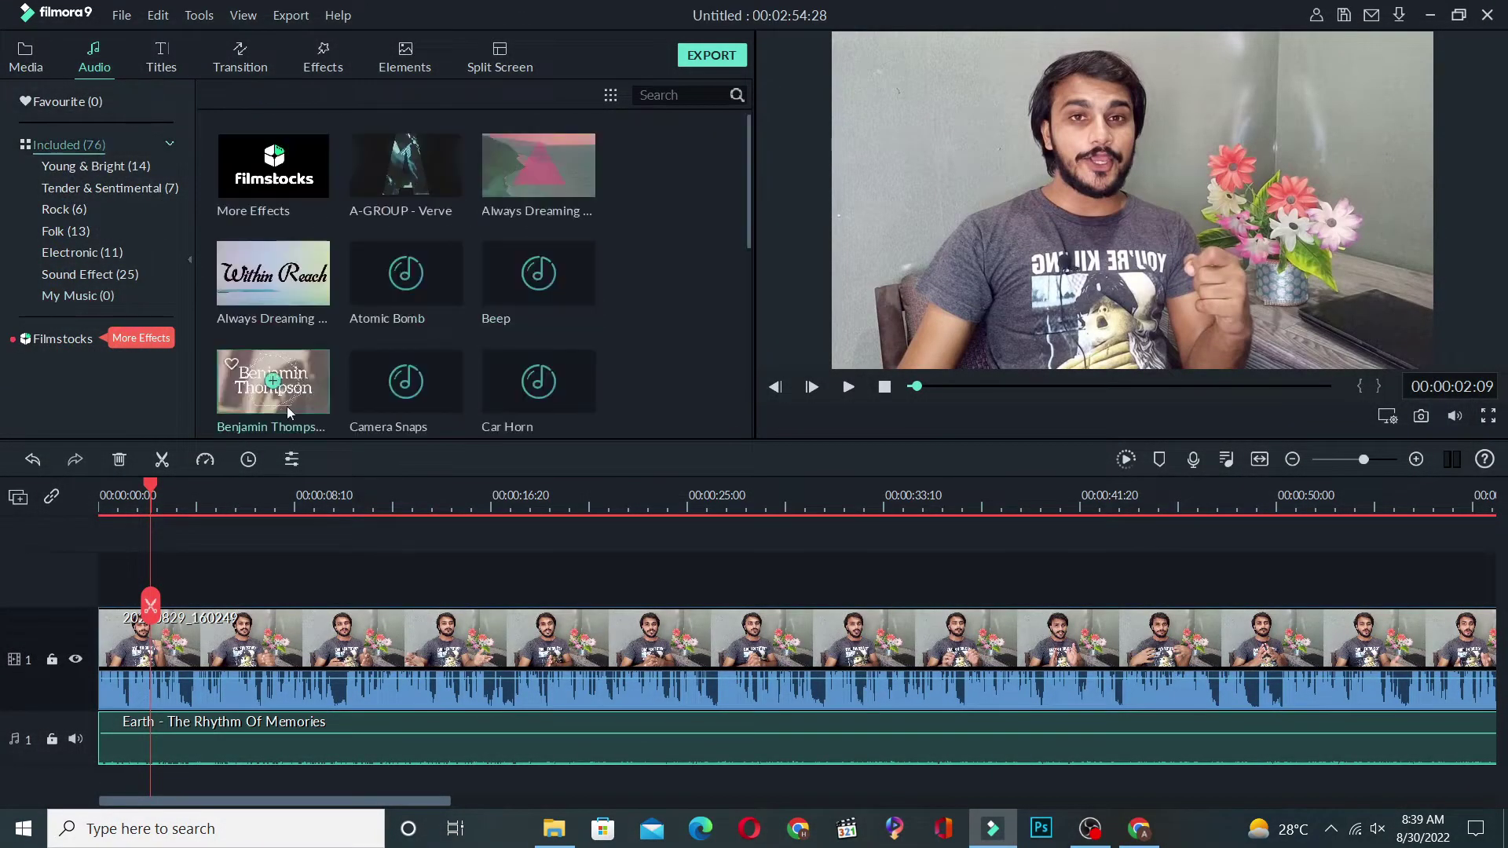
Browse the included title library from the credits through the lower thirds for a suitable title.
left_click(159, 64)
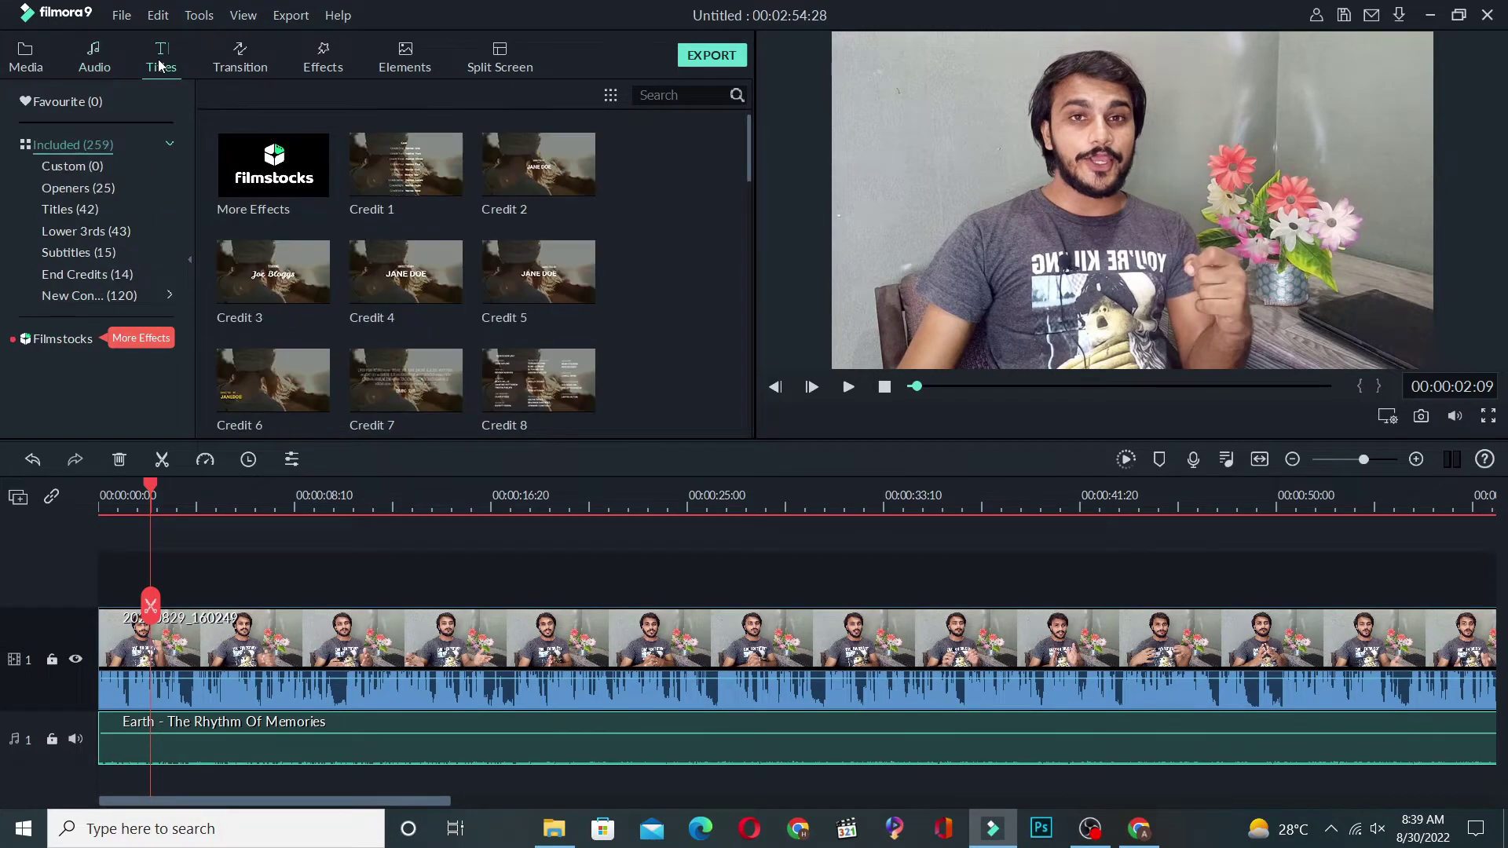
scroll(463, 302, "down", 3)
scroll(464, 302, "down", 15)
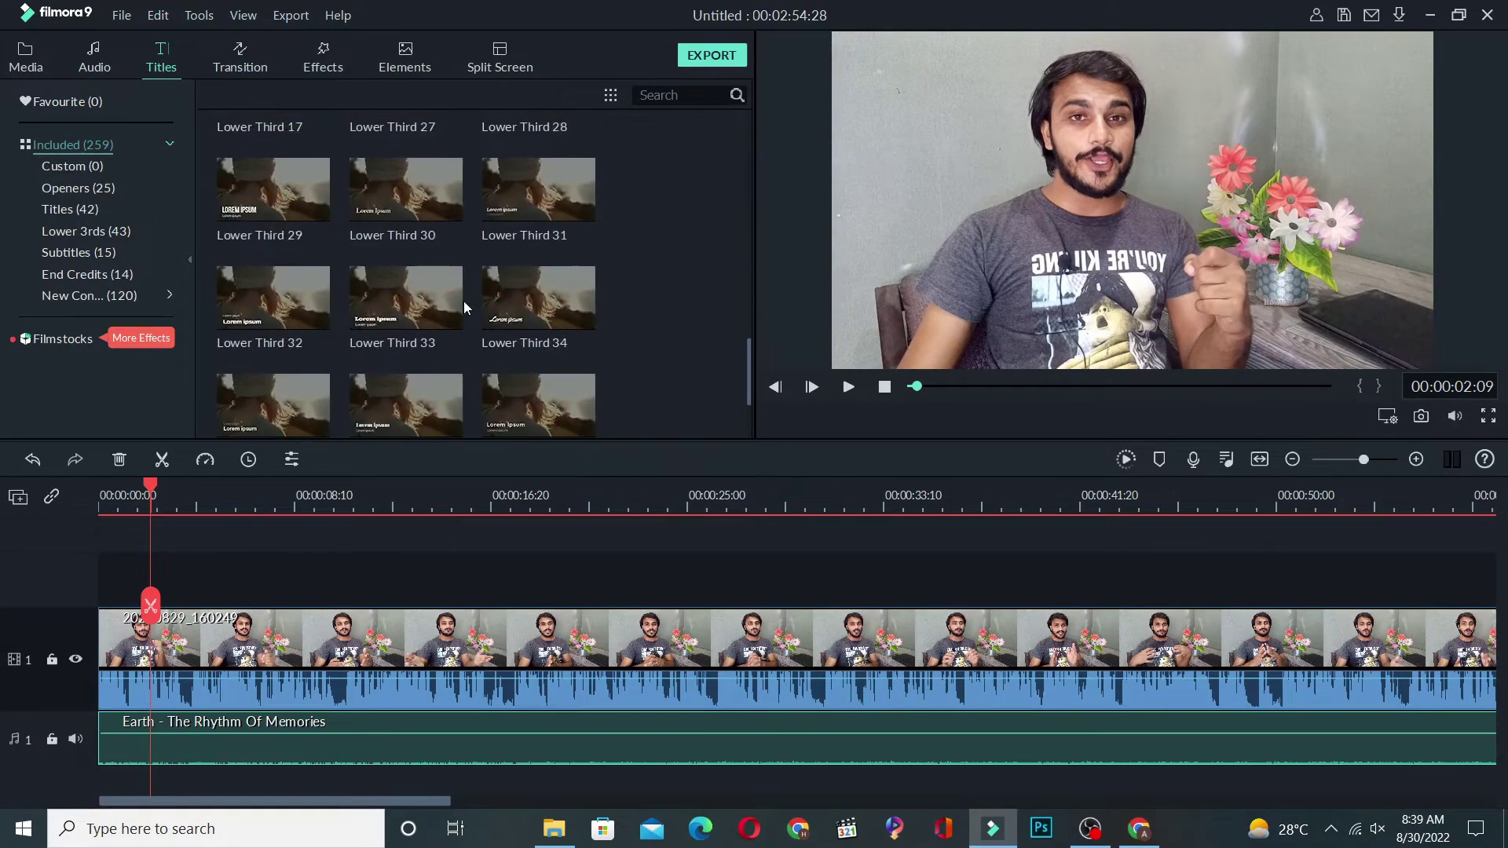
scroll(464, 307, "up", 1)
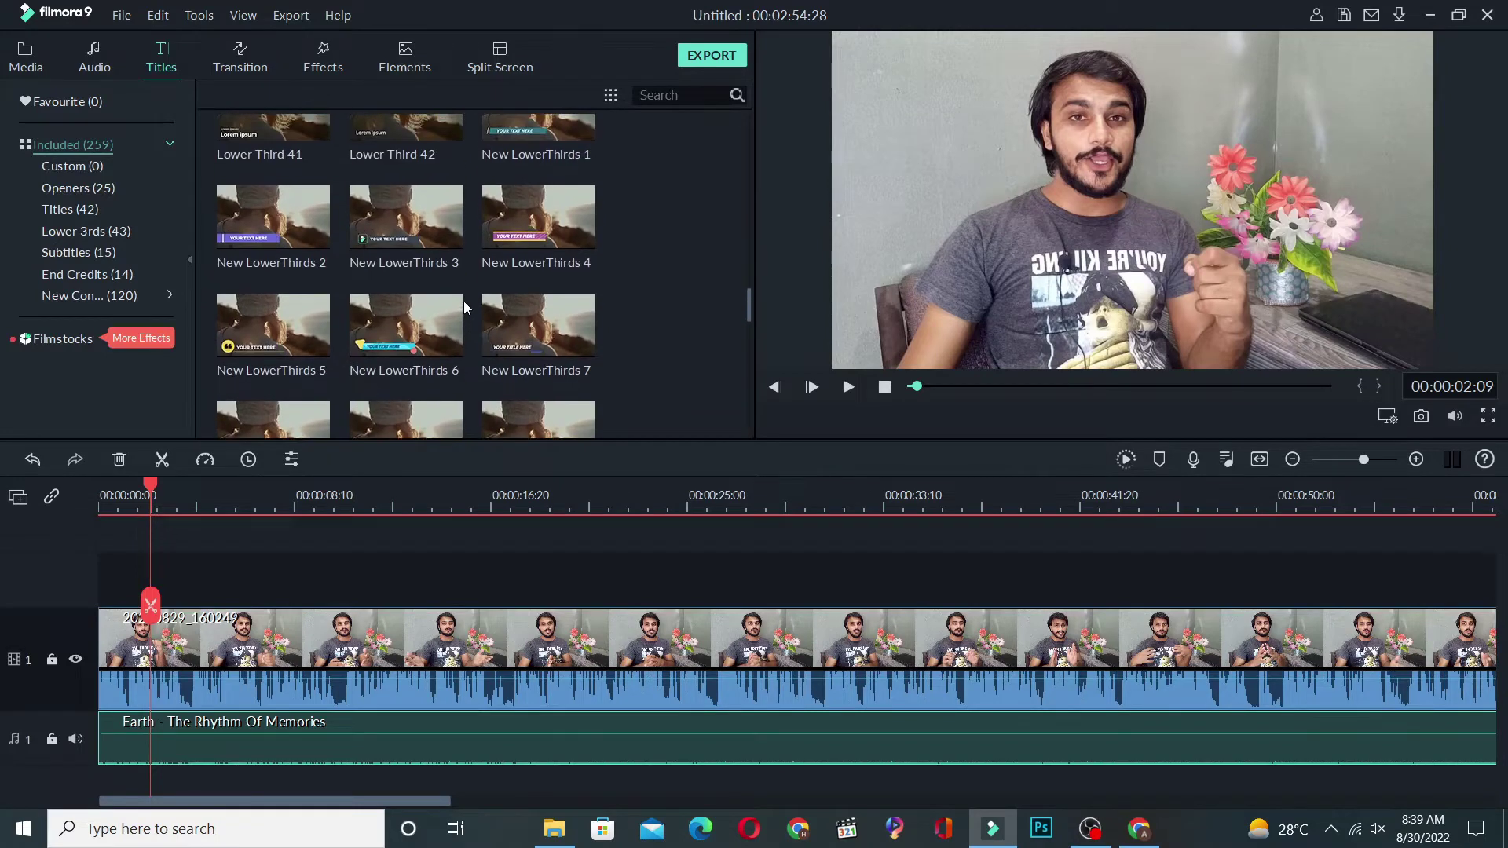
scroll(403, 307, "down", 5)
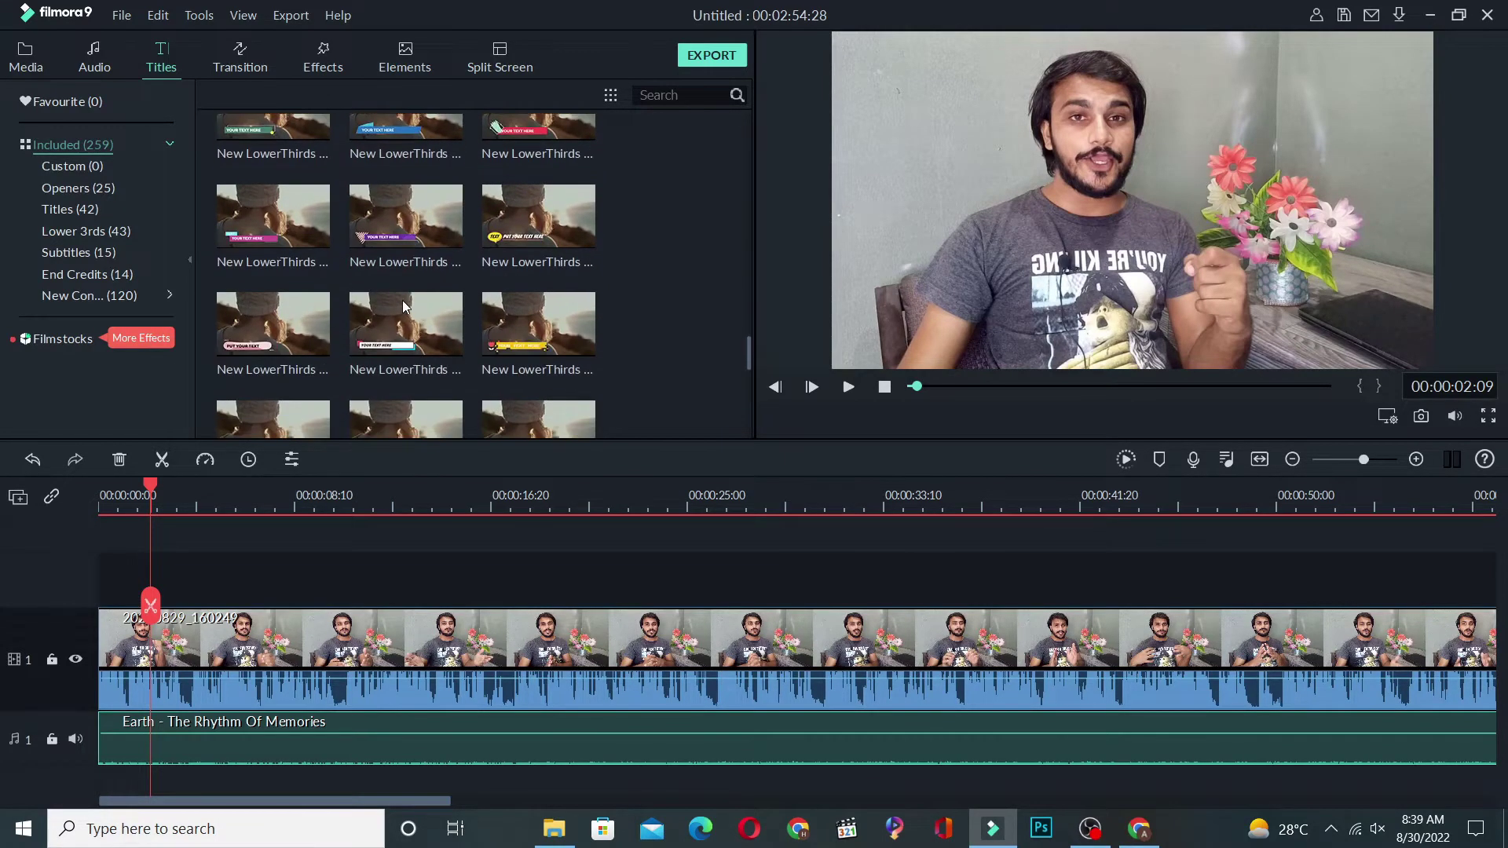
scroll(403, 307, "down", 3)
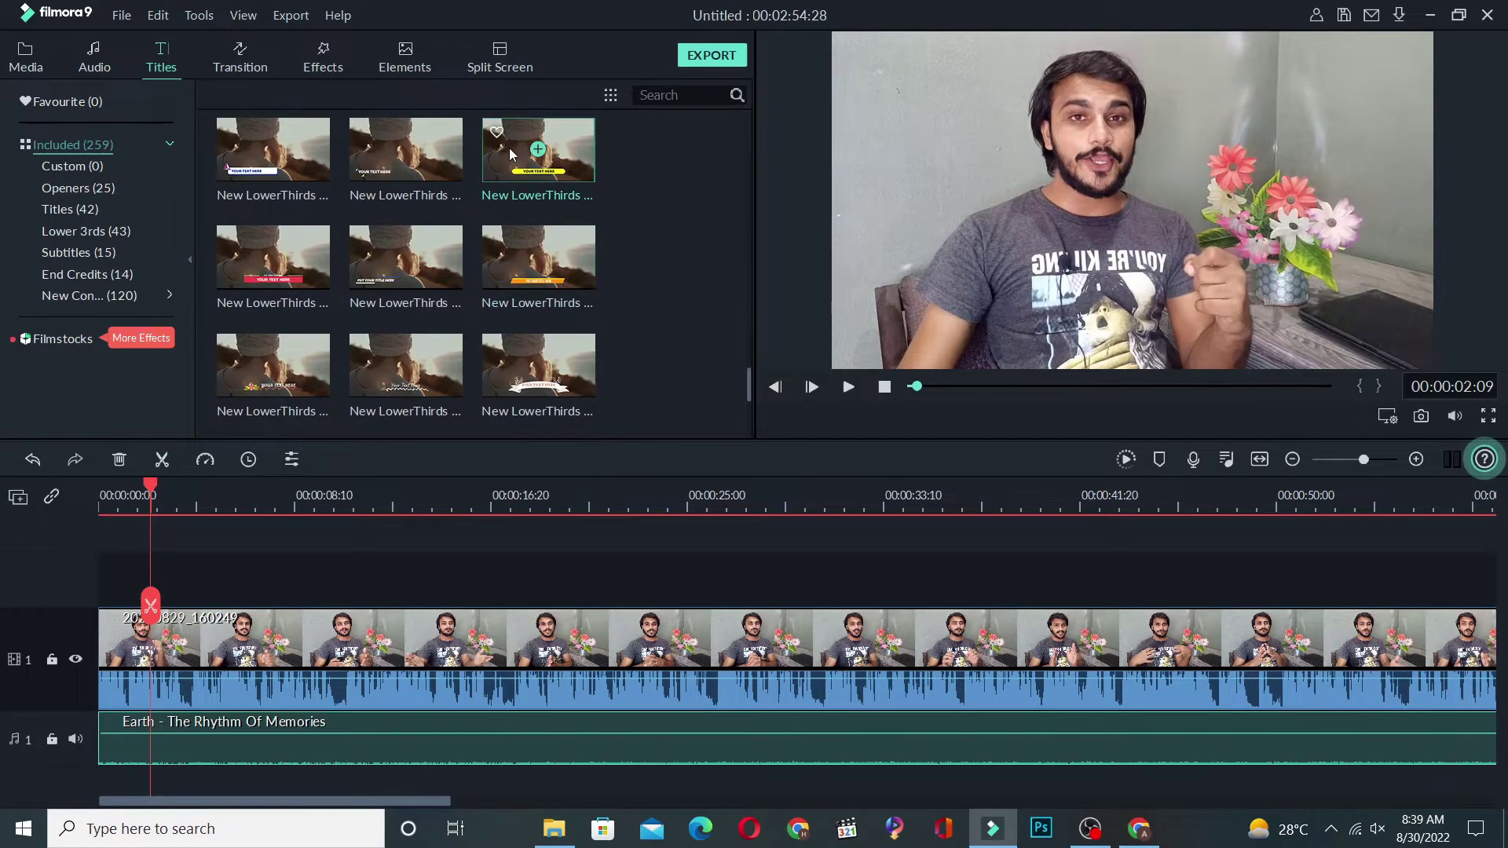
scroll(509, 147, "up", 3)
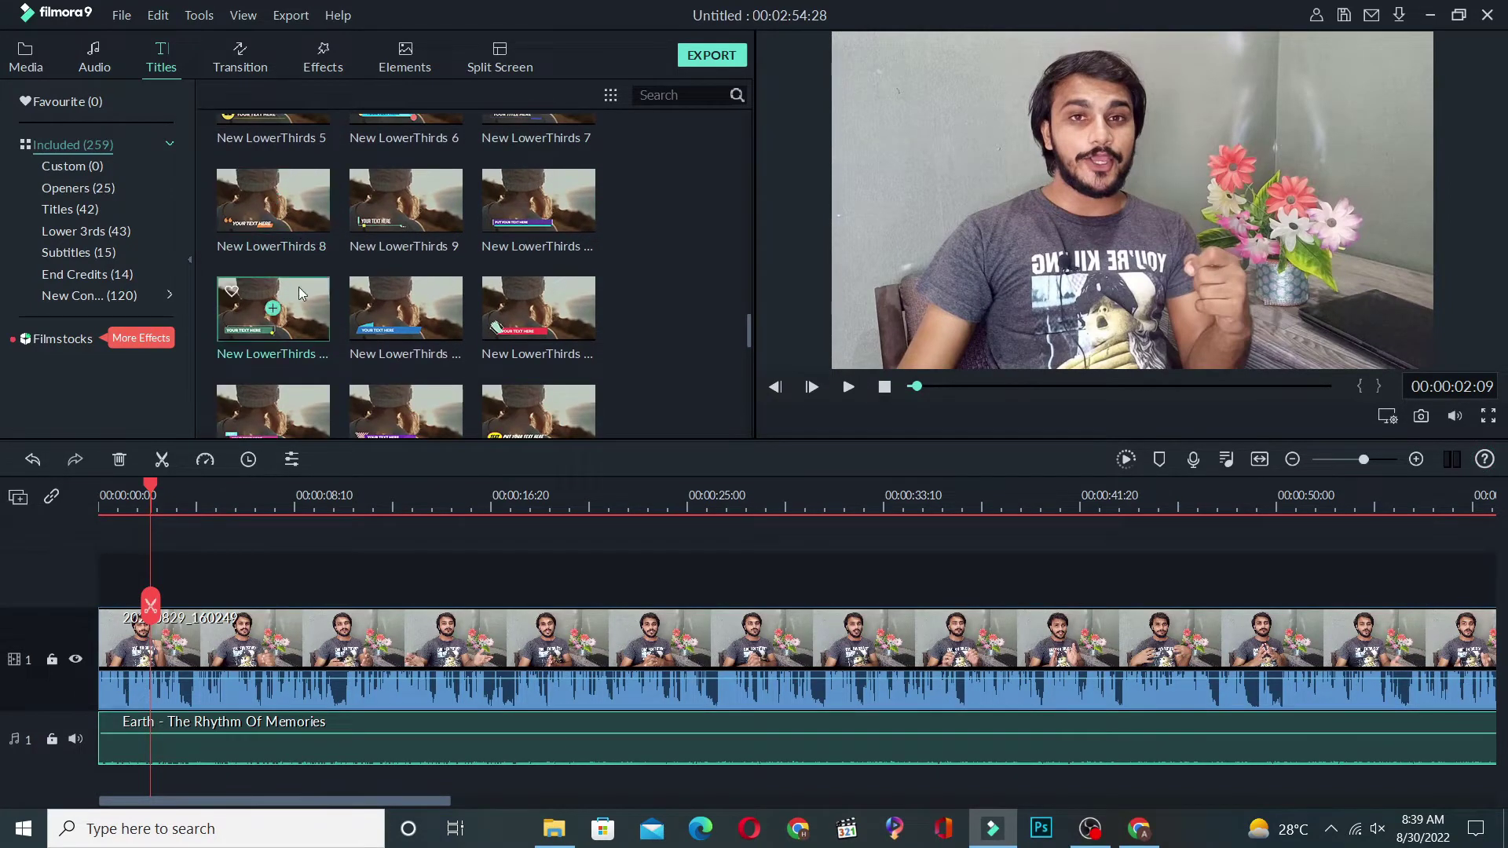
scroll(305, 289, "down", 3)
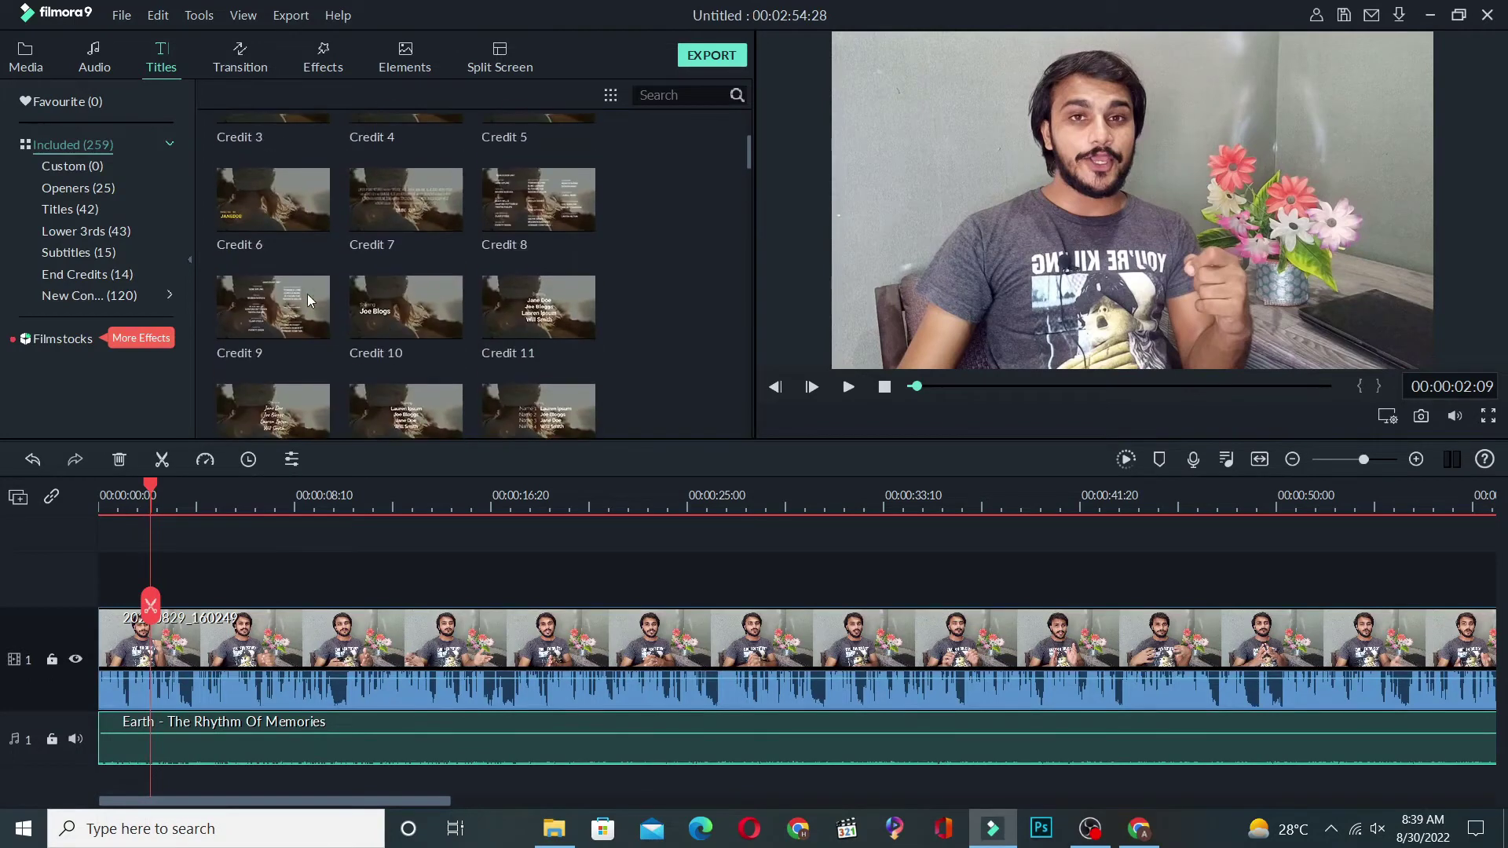
scroll(308, 294, "down", 3)
scroll(308, 293, "down", 3)
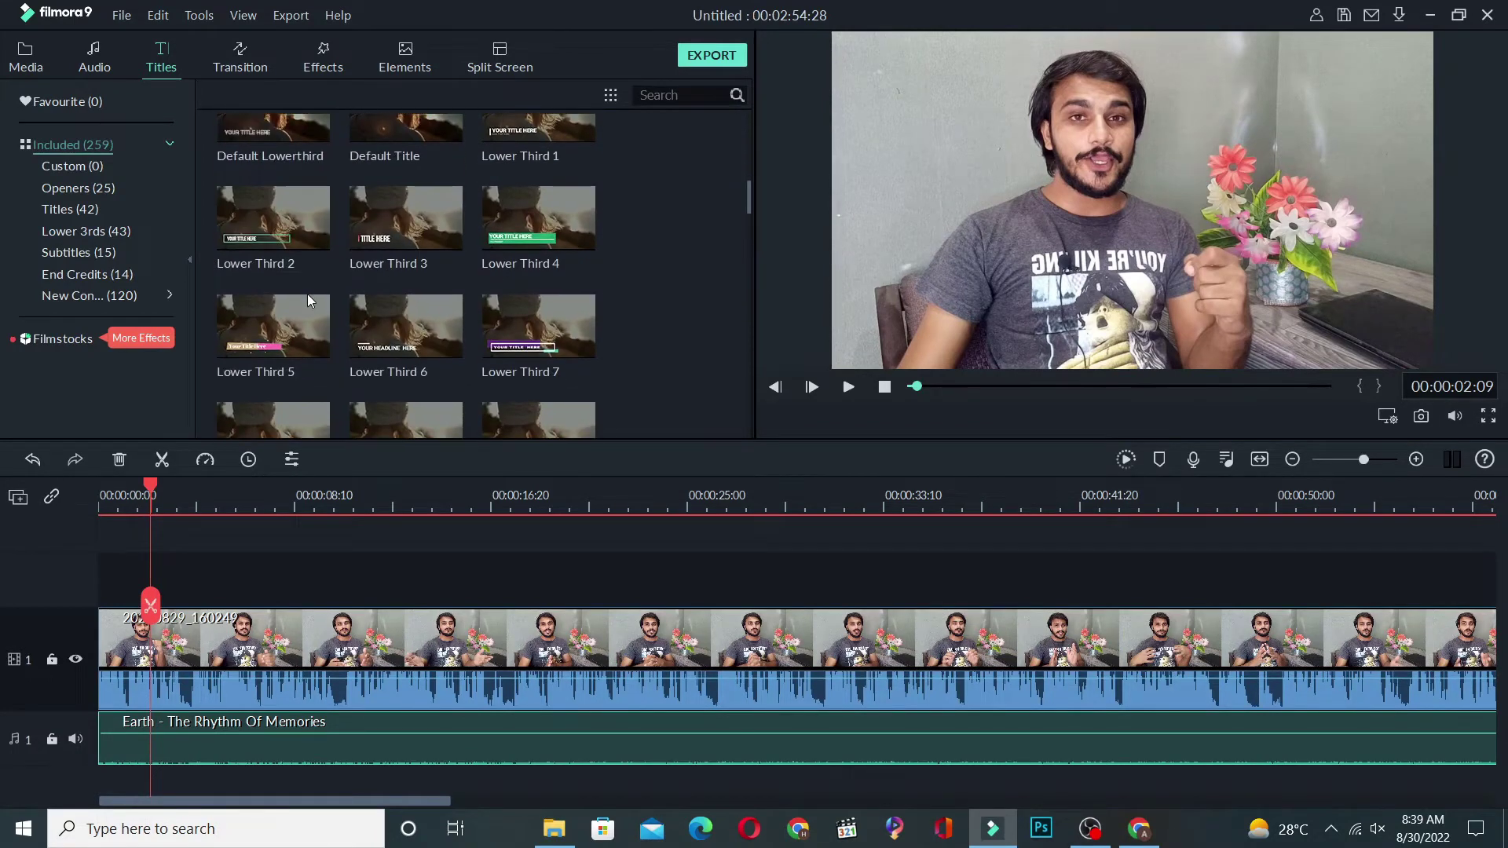
Preview the Lower Third 4 title animation and pause it once its text is shown.
left_click(571, 240)
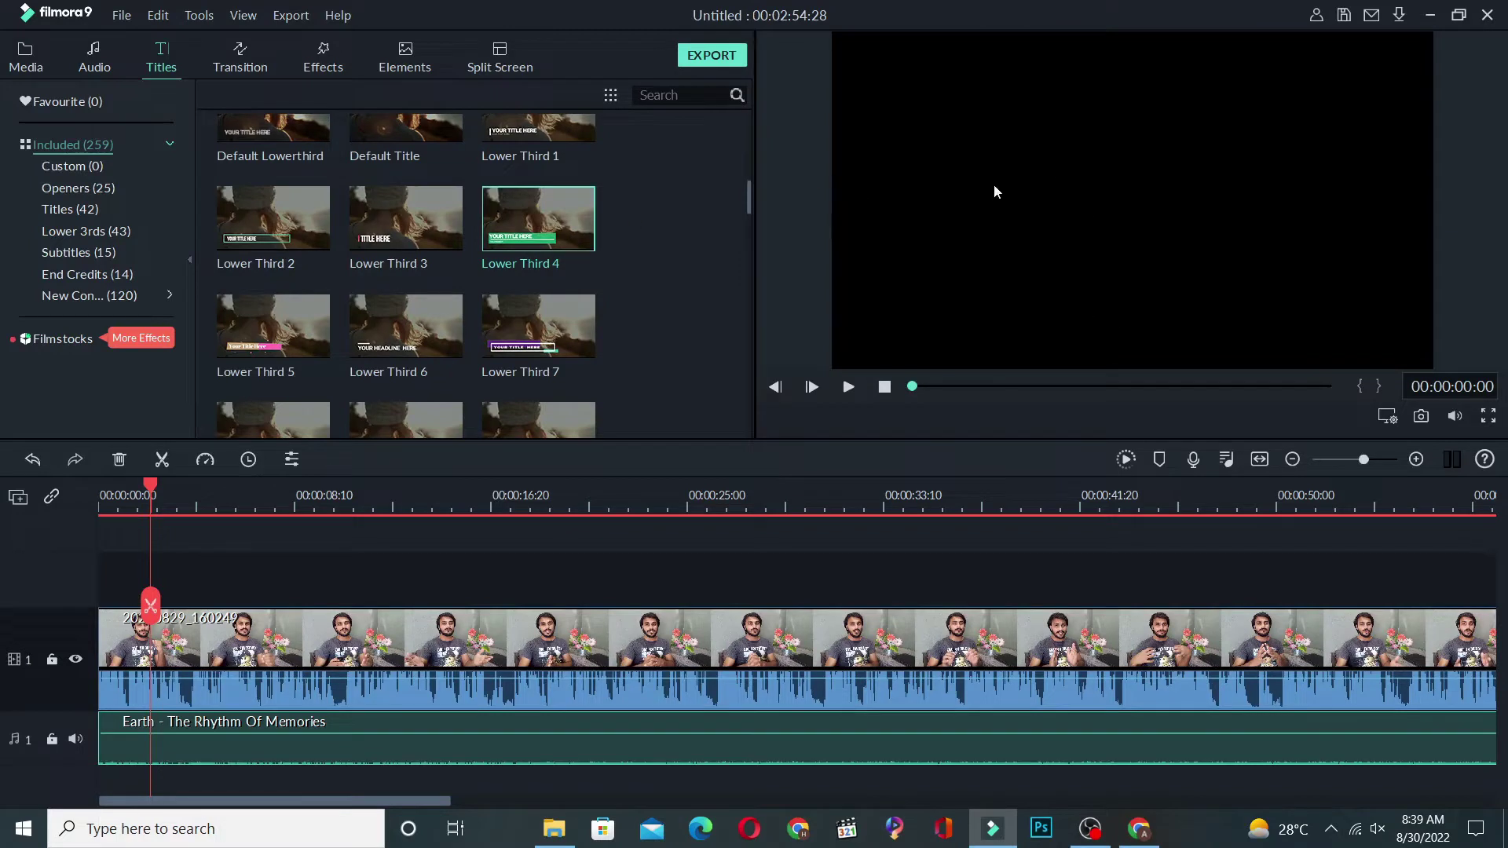
left_click(847, 390)
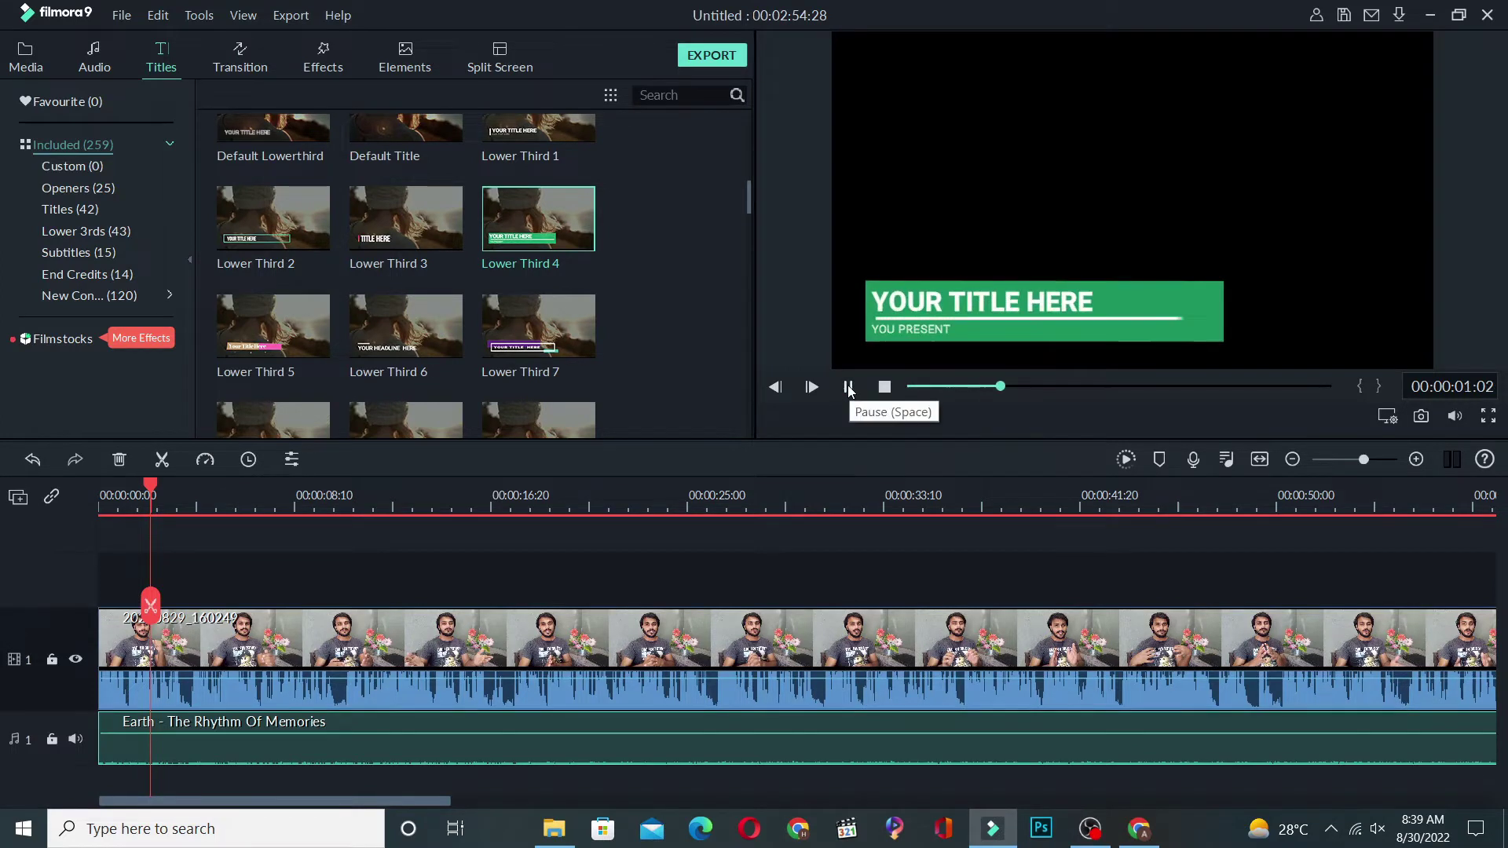
left_click(849, 389)
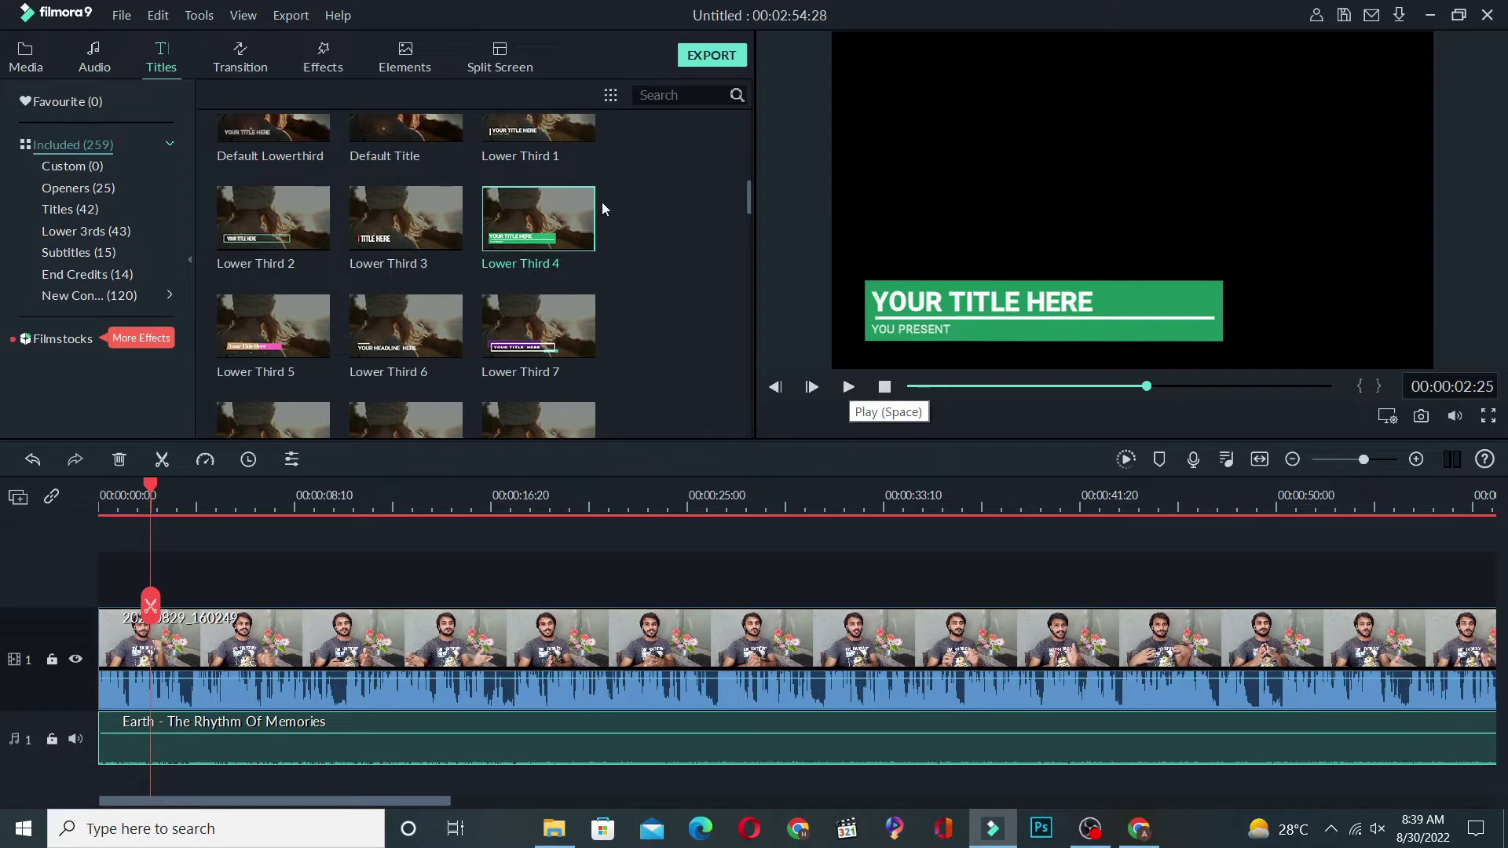
Place the Lower Third 4 title on video track 2 at about two seconds and play that part of the project, pausing during the title.
mouse_move(571, 220)
left_click_drag(572, 216, 143, 556)
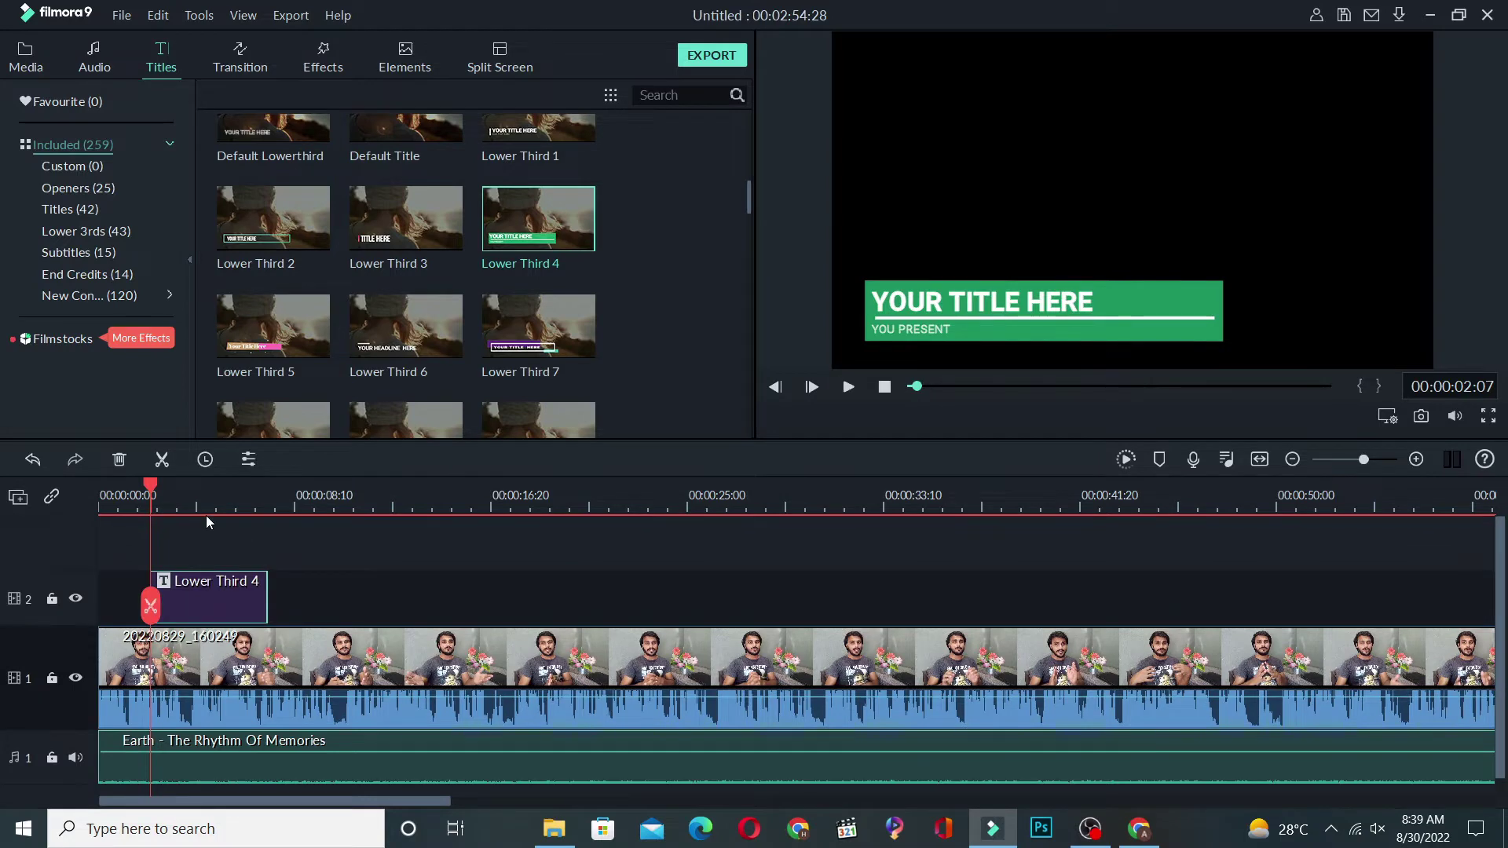
left_click(130, 498)
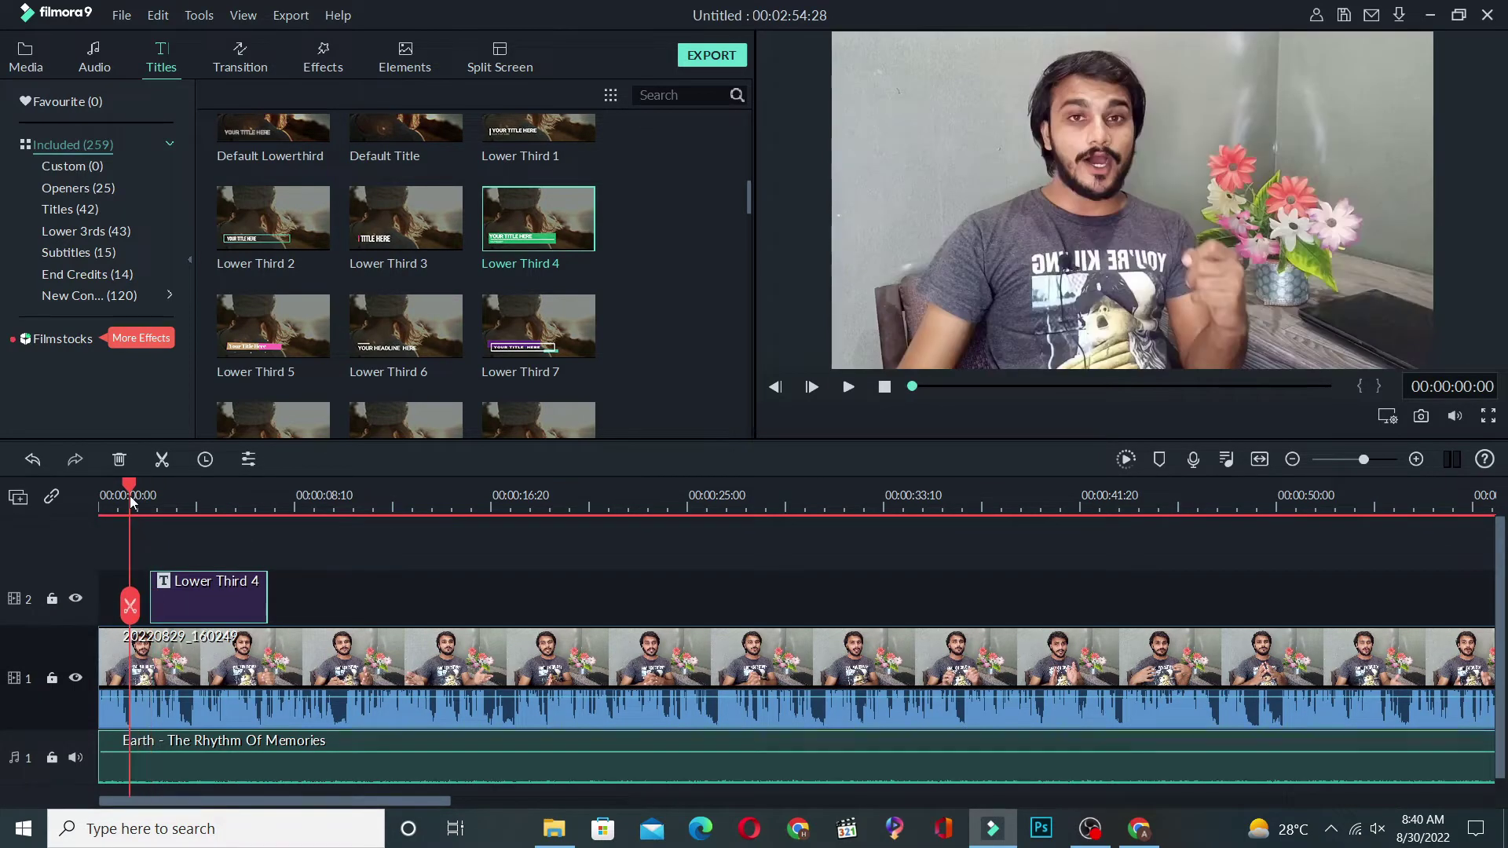
key("space")
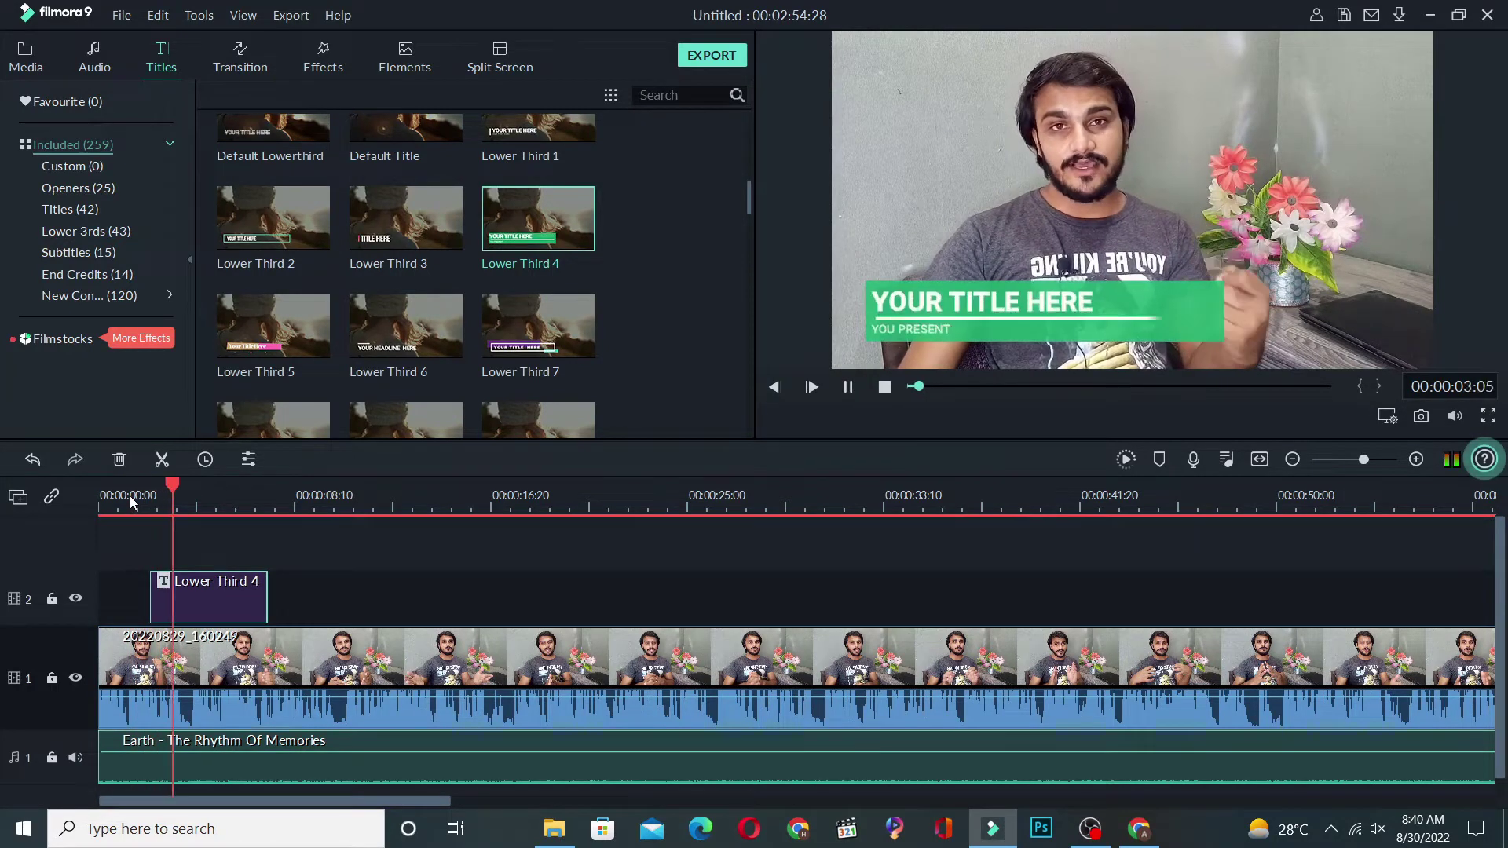
key("space")
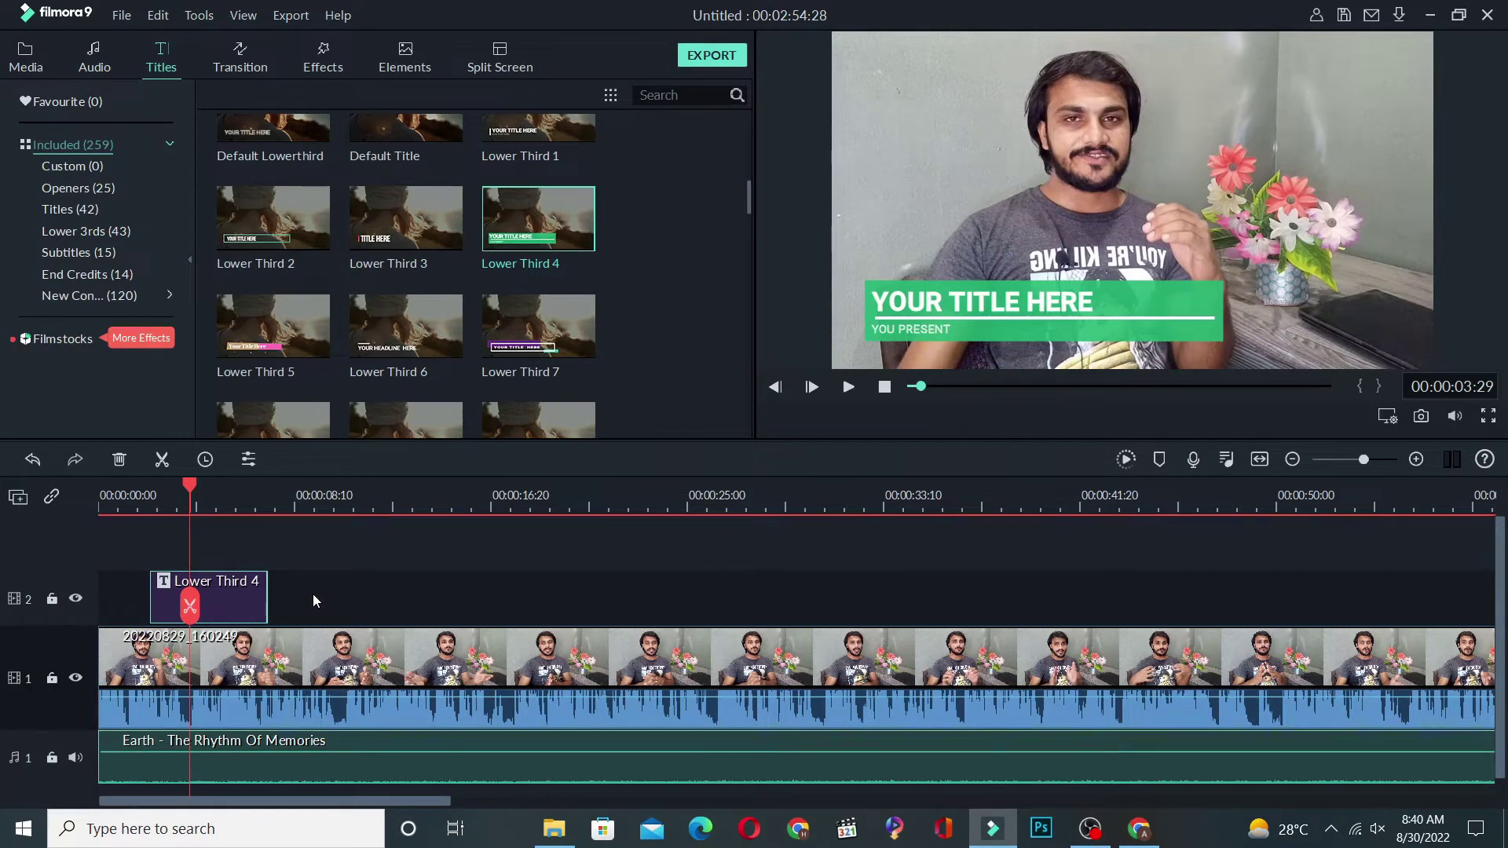
Replace the YOUR TITLE HERE text of the lower third with the presenter's full name.
left_click(1097, 296)
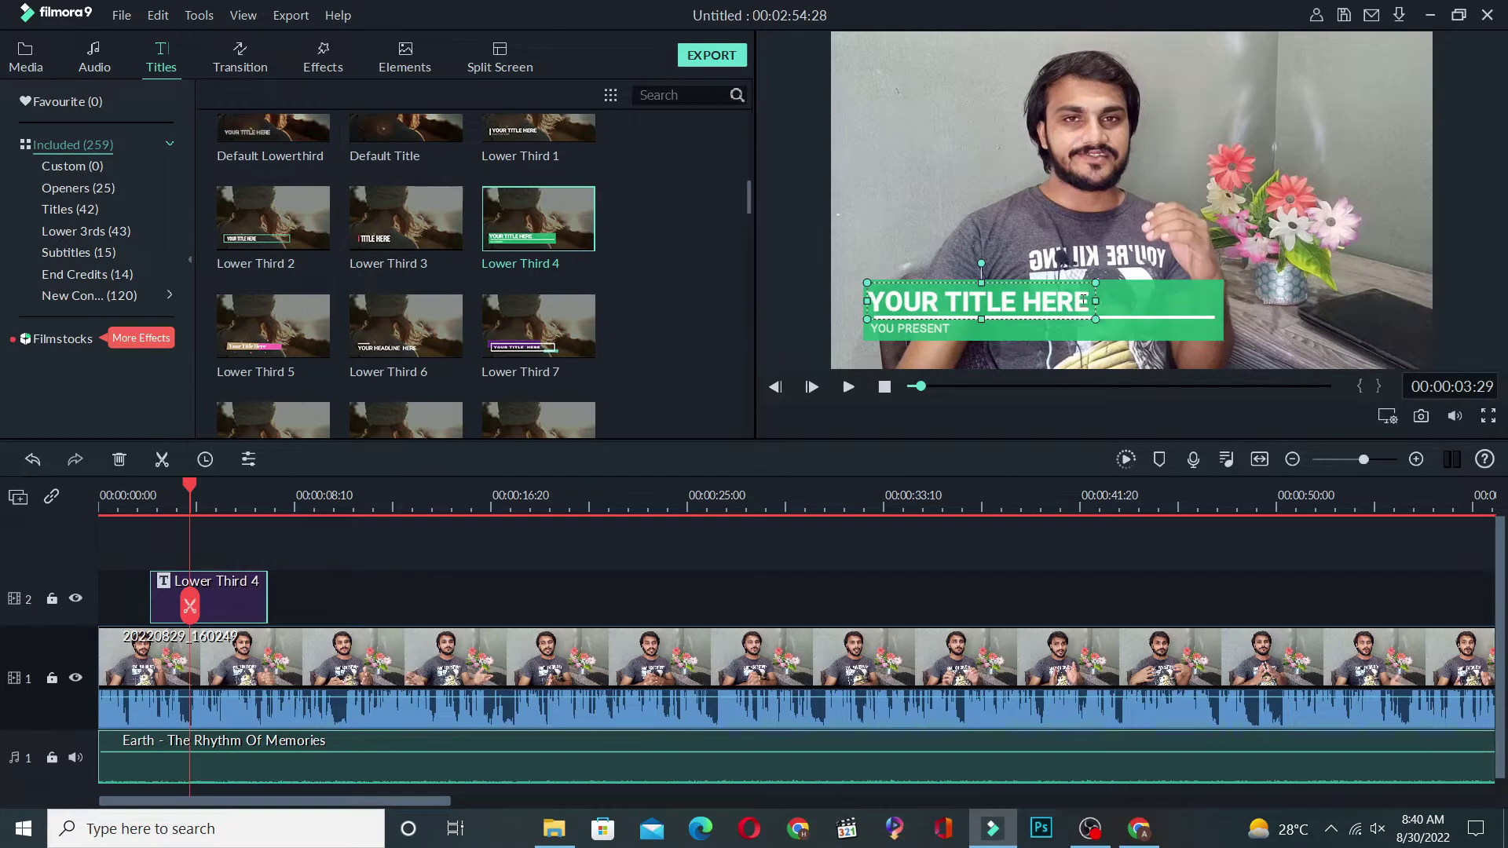
double_click(1082, 301)
left_click(513, 191)
key("BackSpace")
key("BackSpace")
key("BackSpace")
key("BackSpace")
key("BackSpace")
key("BackSpace")
key("BackSpace")
key("BackSpace")
key("BackSpace")
key("BackSpace")
key("BackSpace")
key("BackSpace")
key("BackSpace")
key("BackSpace")
key("BackSpace")
key("BackSpace")
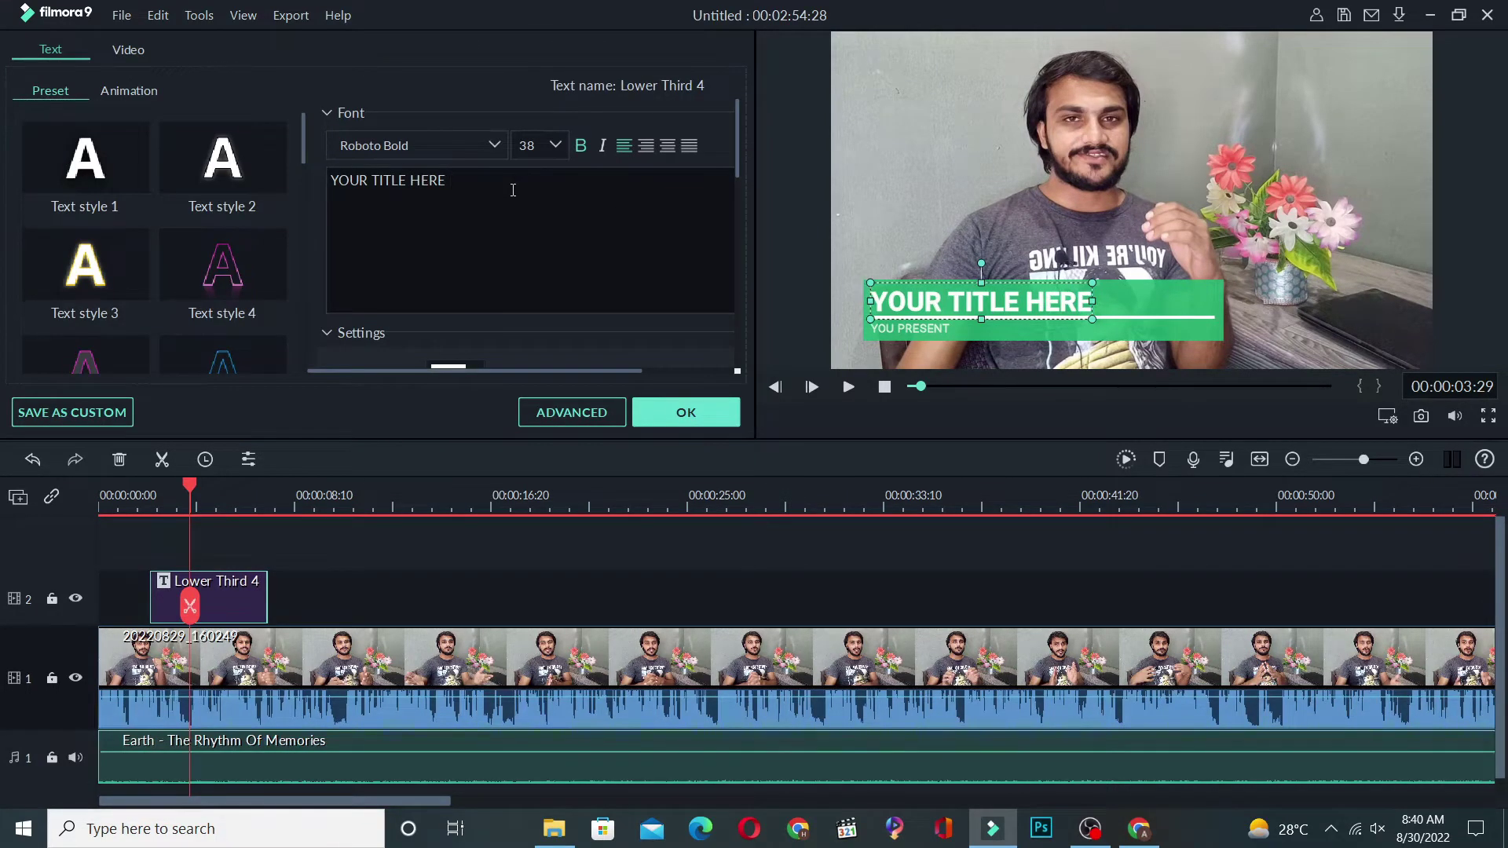
type("Shoaib Akram")
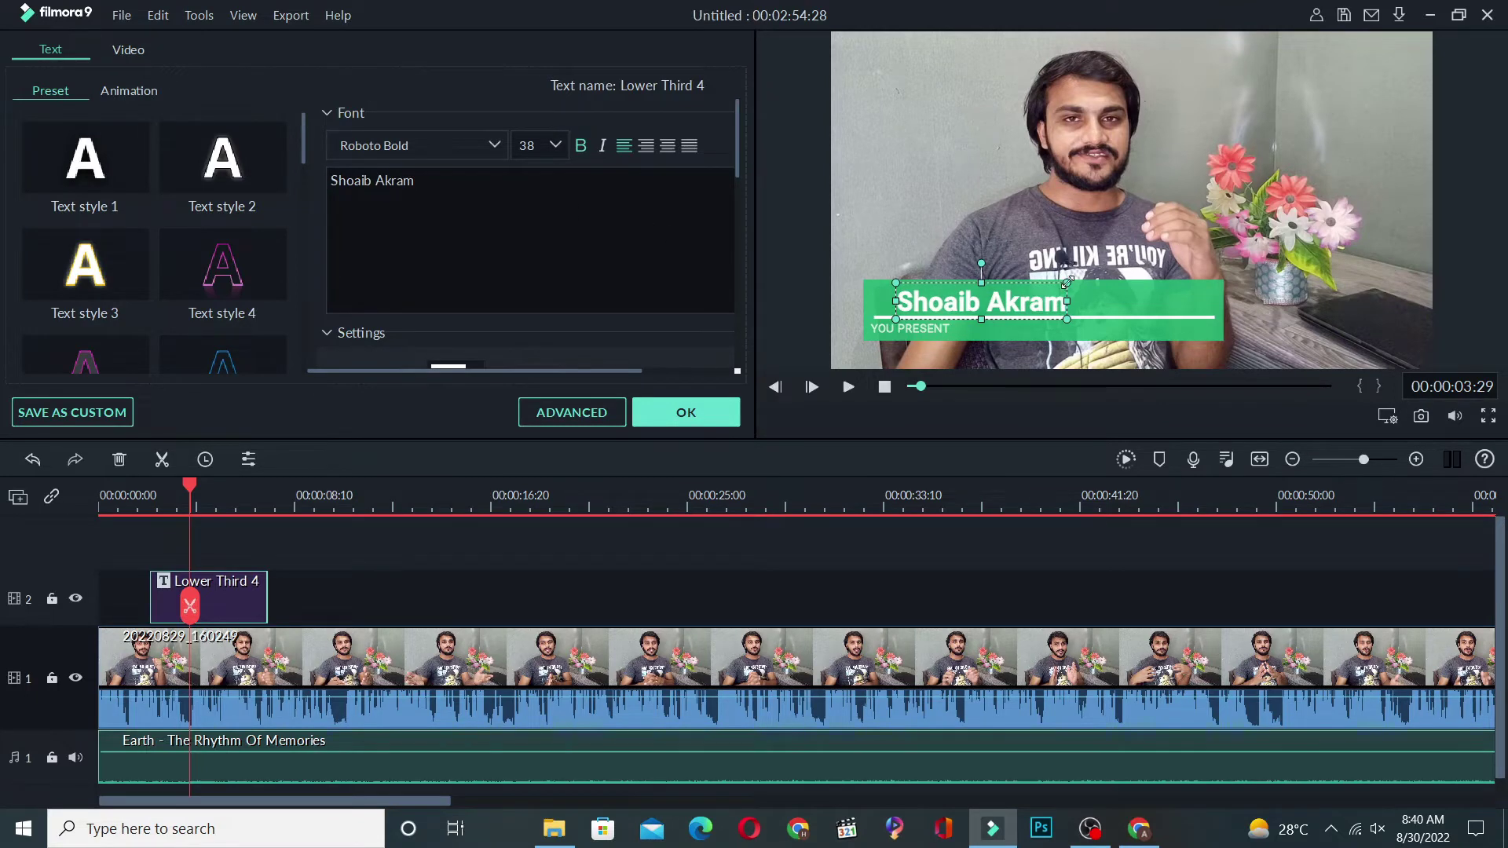
Enlarge and reposition the name's text box over the green banner, and set its font size to 48.
left_click_drag(1067, 282, 1181, 257)
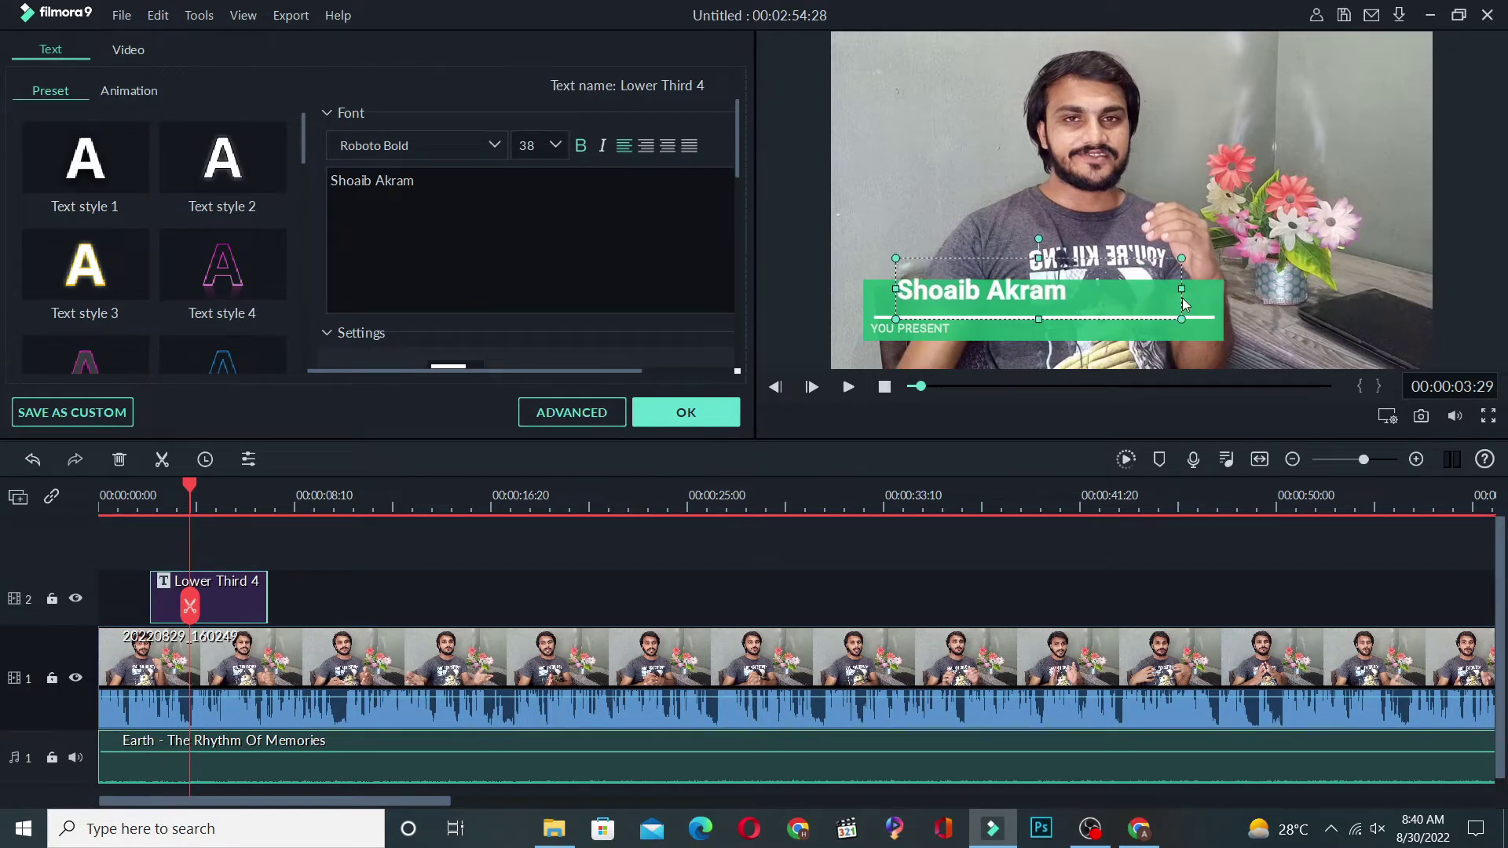
mouse_move(1061, 311)
left_mouse_down()
mouse_move(1103, 318)
mouse_move(1069, 318)
left_mouse_up()
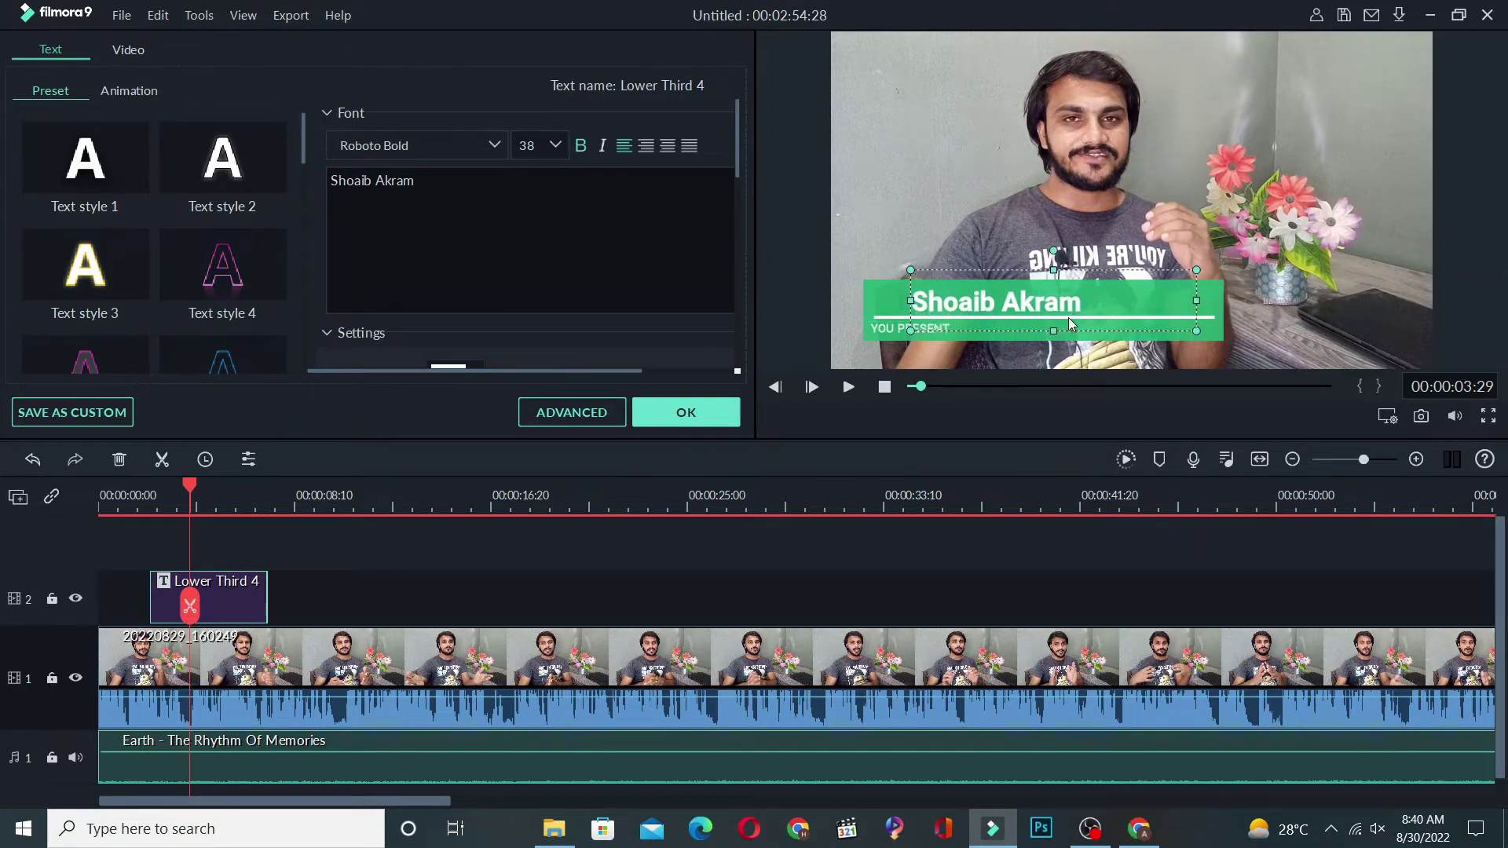
left_click(555, 144)
scroll(539, 229, "down", 1)
scroll(540, 230, "down", 2)
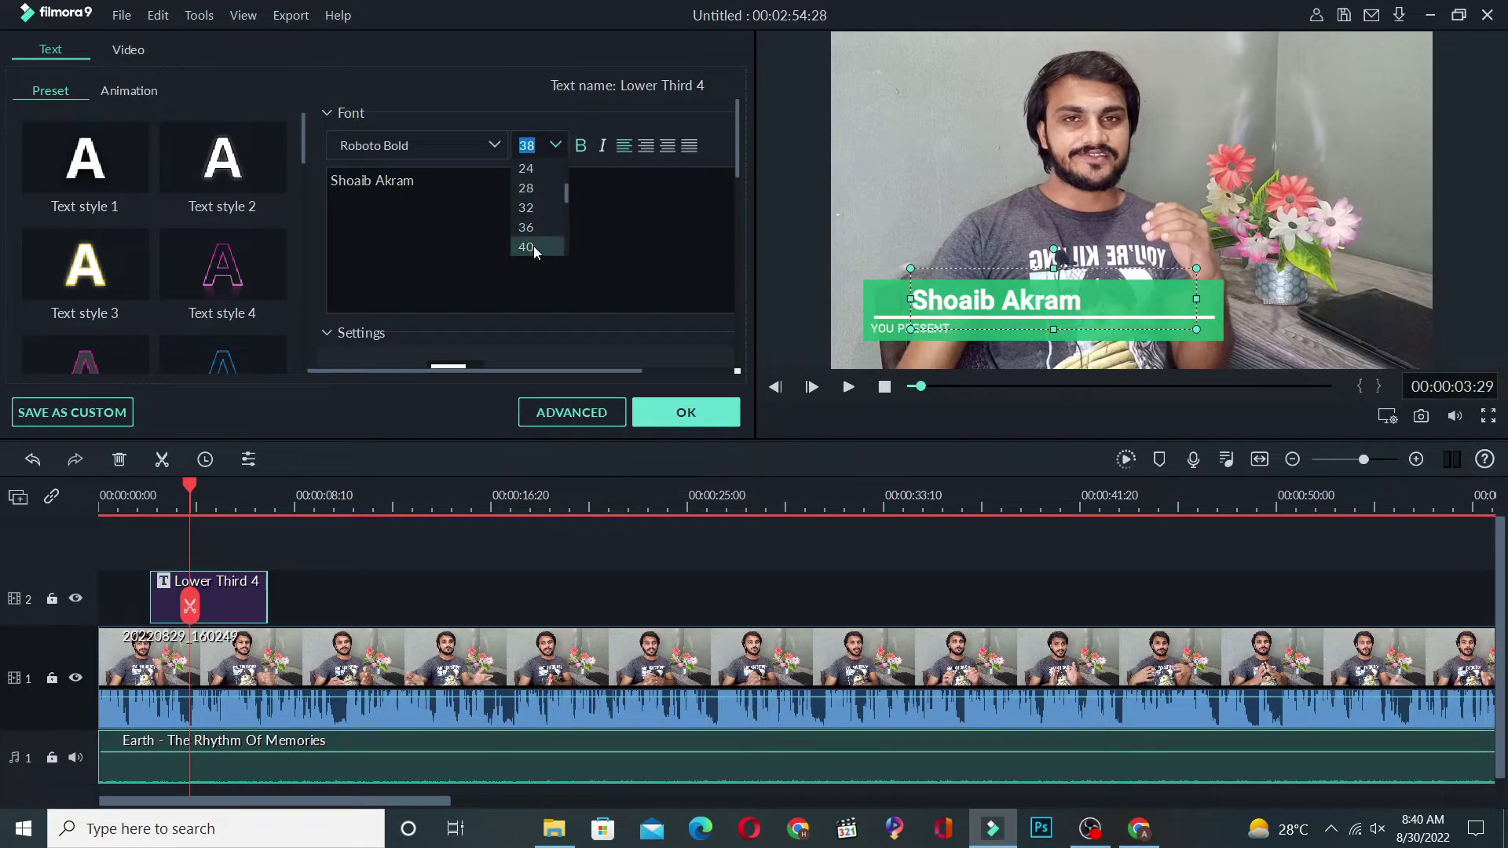
left_click(534, 247)
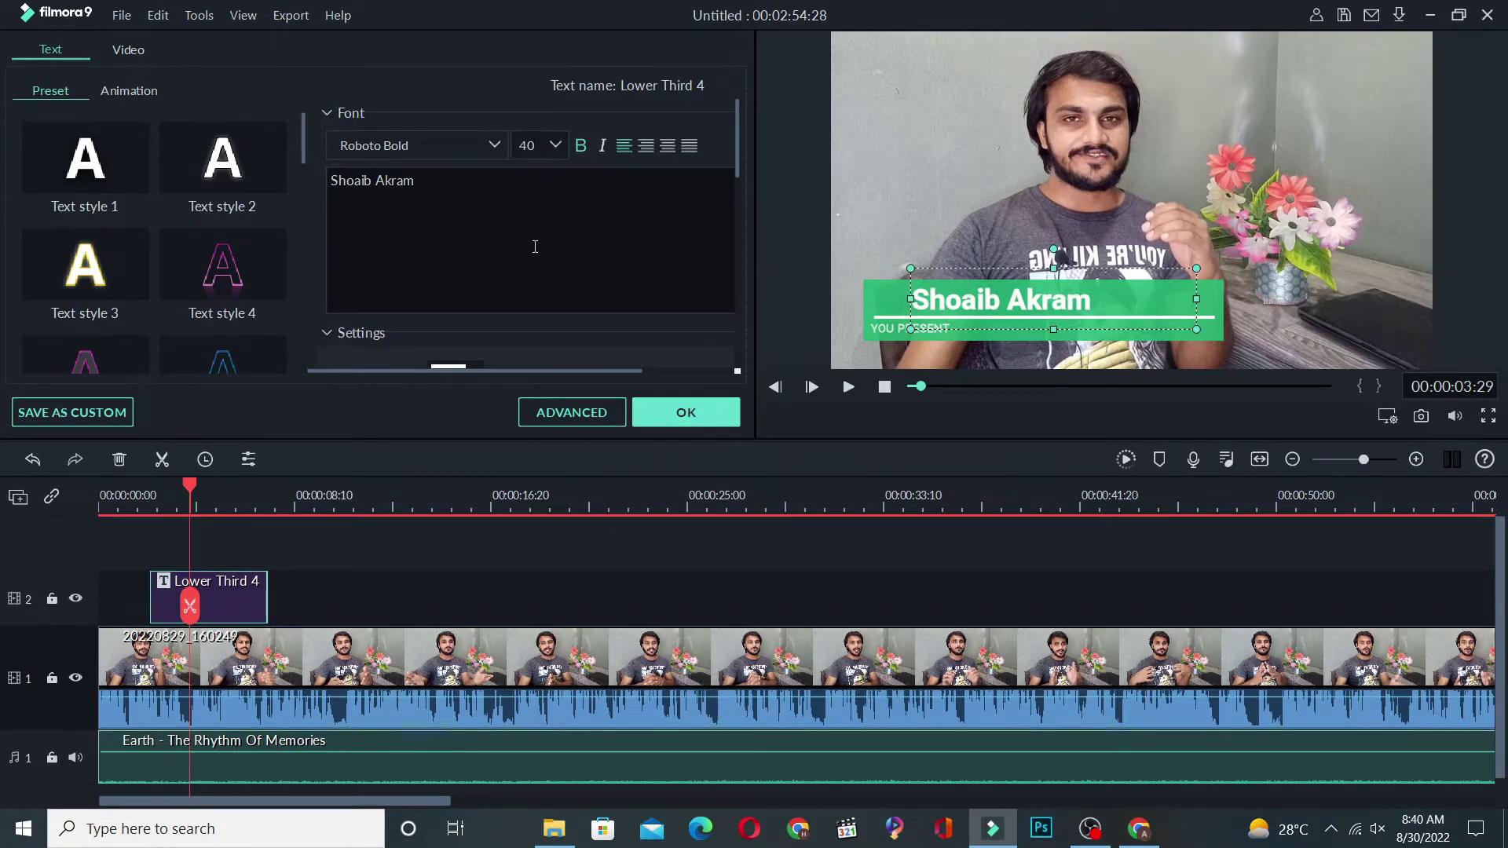
left_click(554, 146)
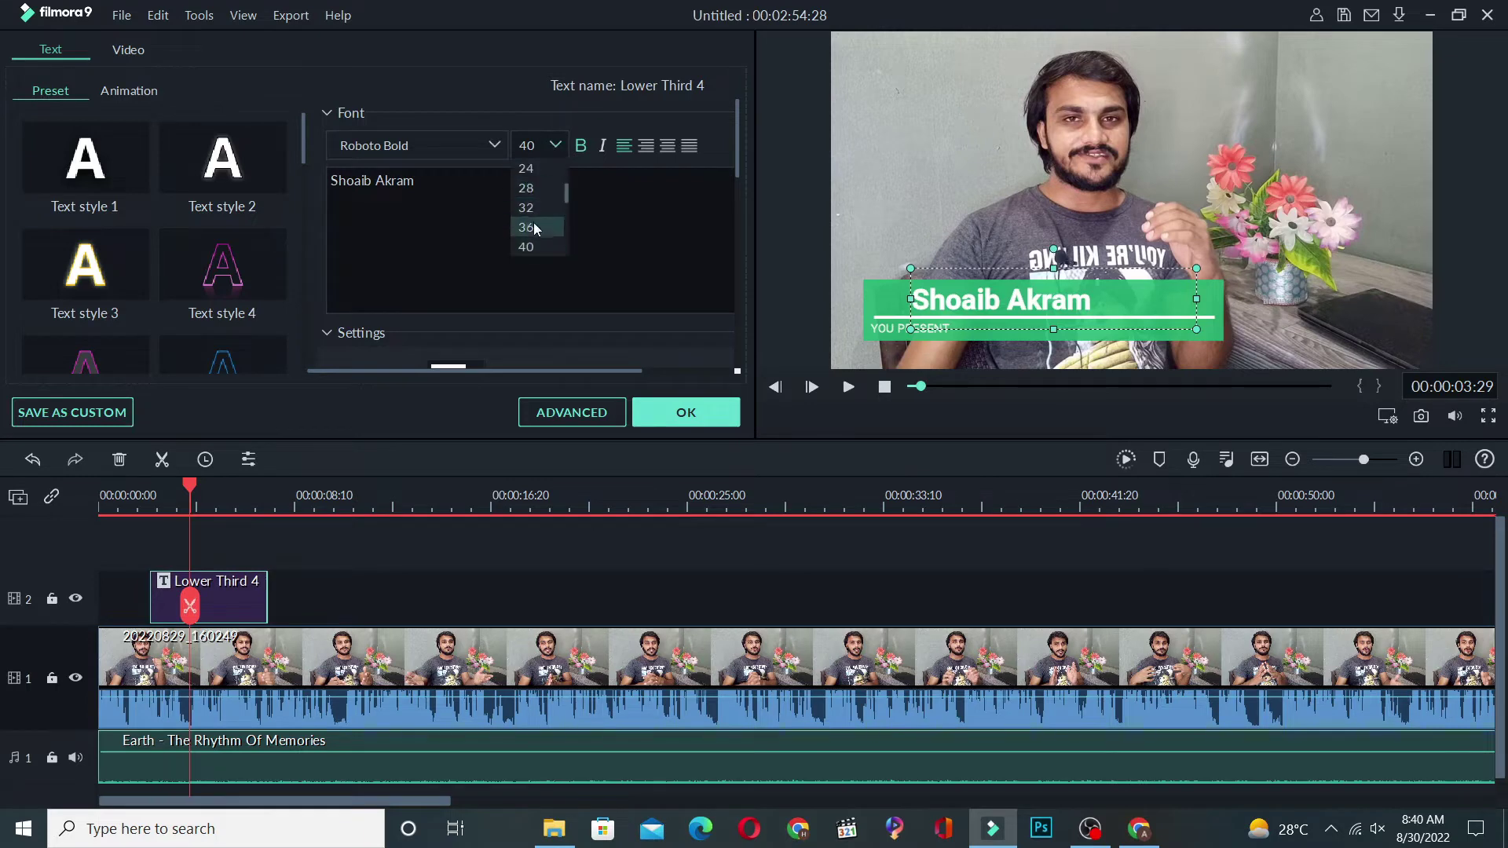
scroll(527, 186, "up", 3)
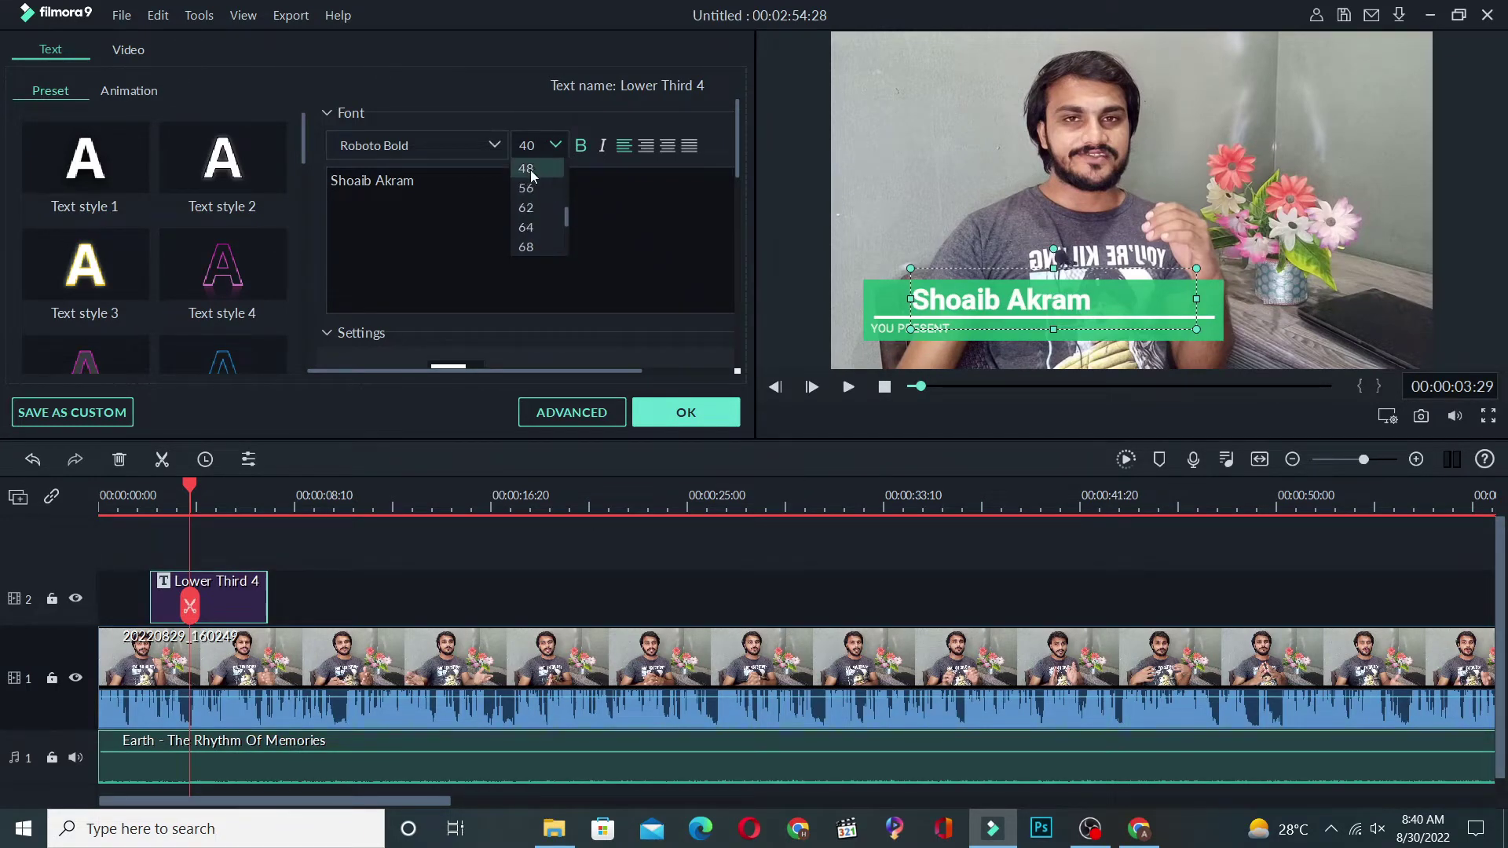
left_click(530, 169)
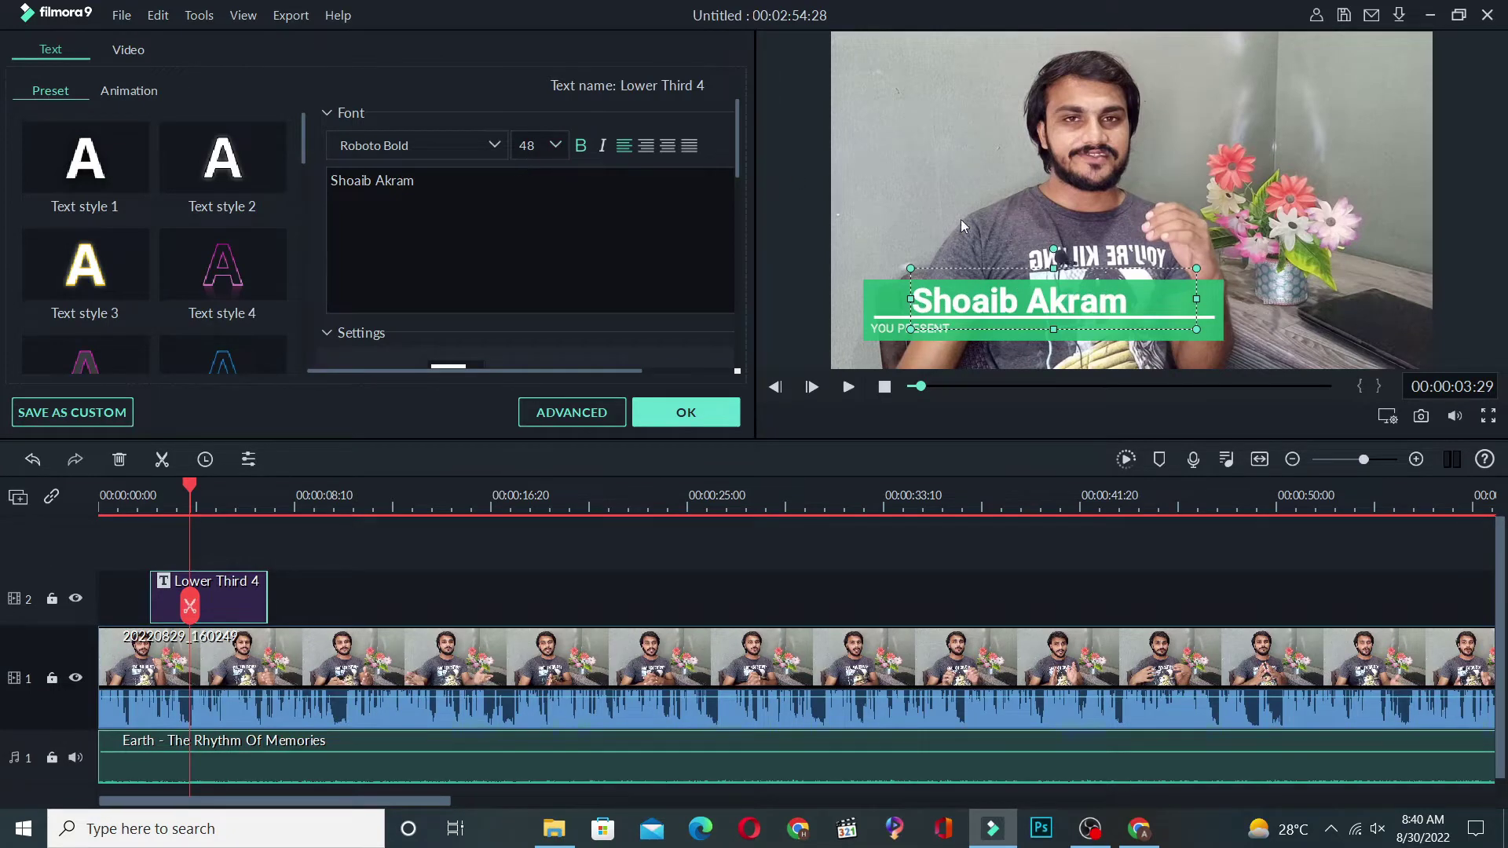
key("Up")
key("Down")
key("Down")
Browse the text presets and try to apply Text style 15 to the presenter's name.
left_click(630, 211)
scroll(156, 257, "down", 5)
scroll(155, 257, "up", 4)
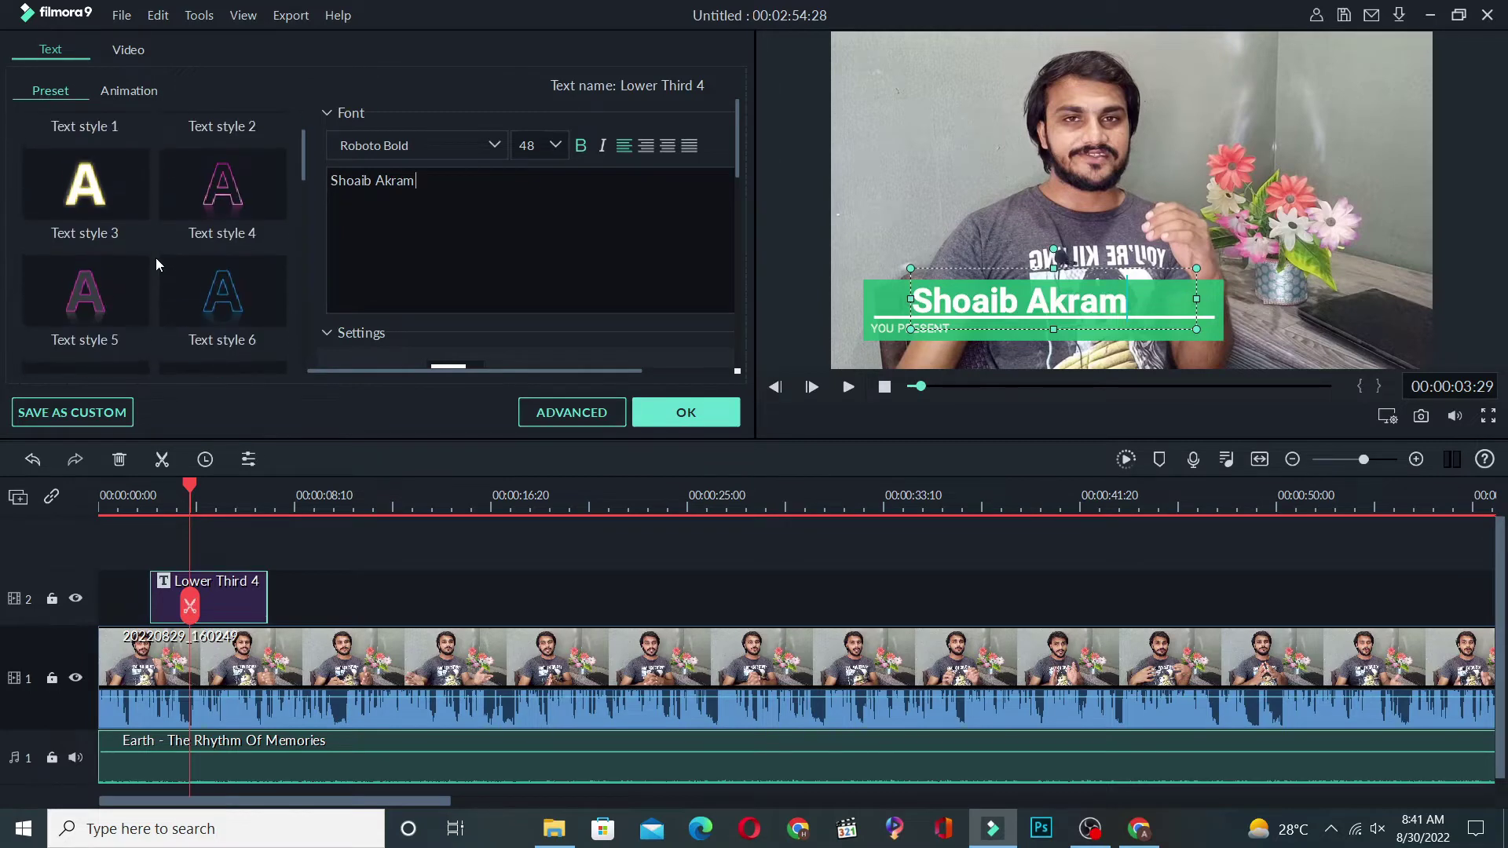
scroll(190, 206, "down", 6)
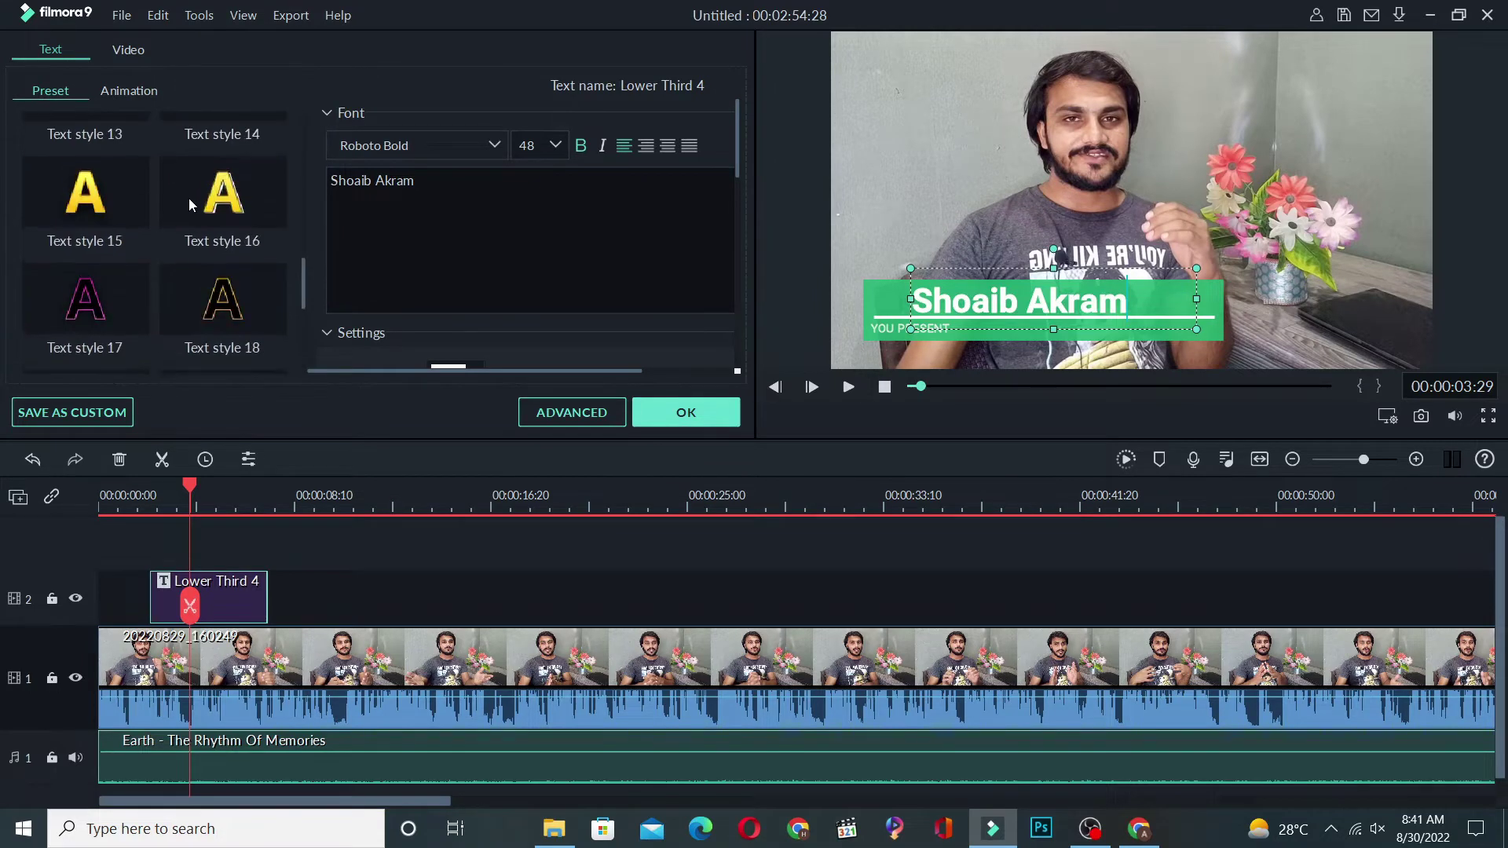
left_click(111, 208)
left_click_drag(1152, 302, 910, 302)
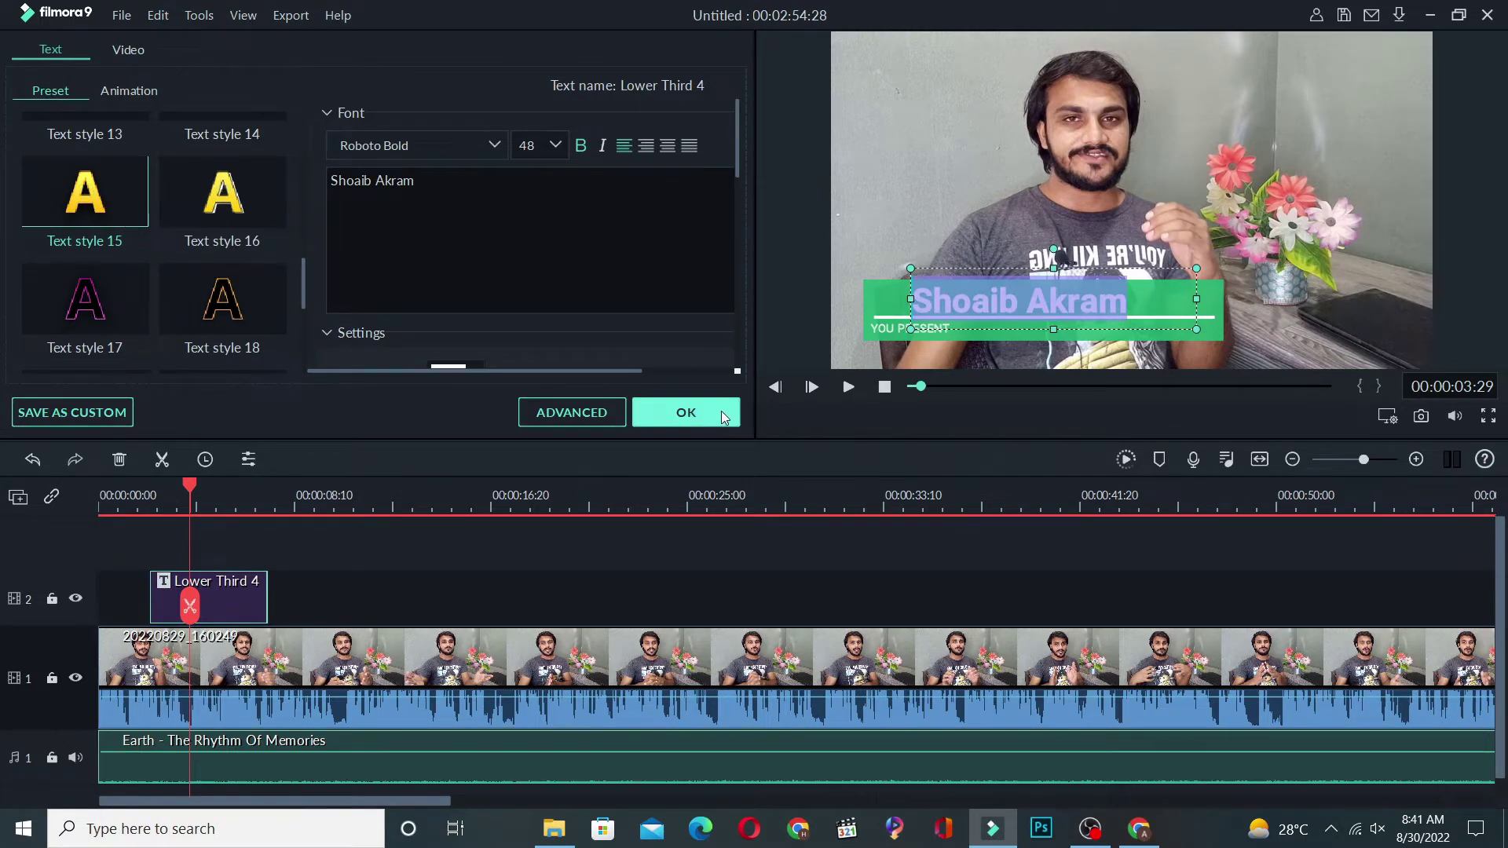
left_click(567, 260)
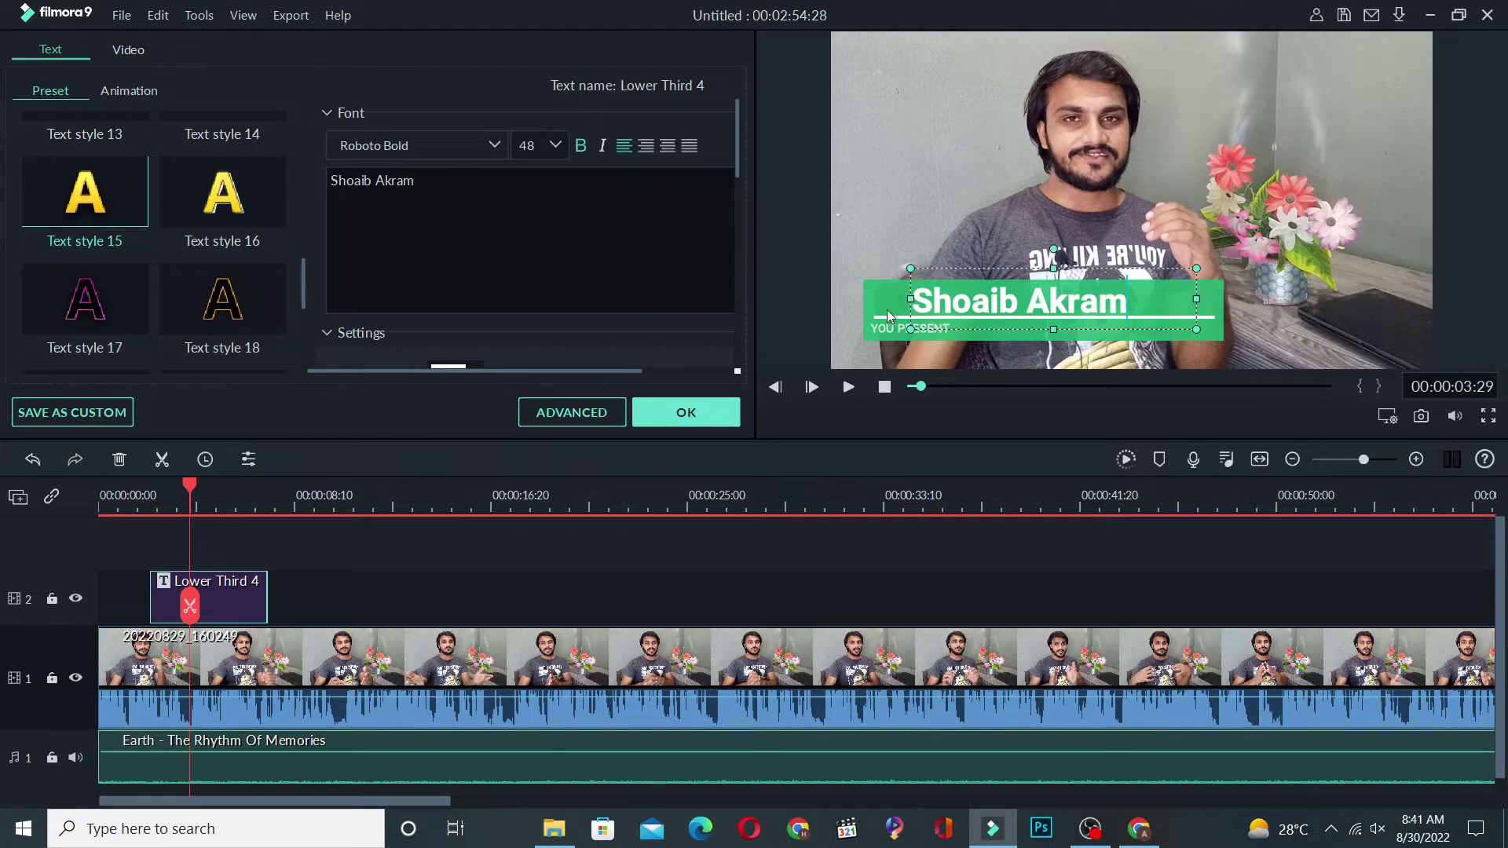
Widen the YOU PRESENT text box and centre it beneath the presenter's name on the banner.
left_click(1216, 333)
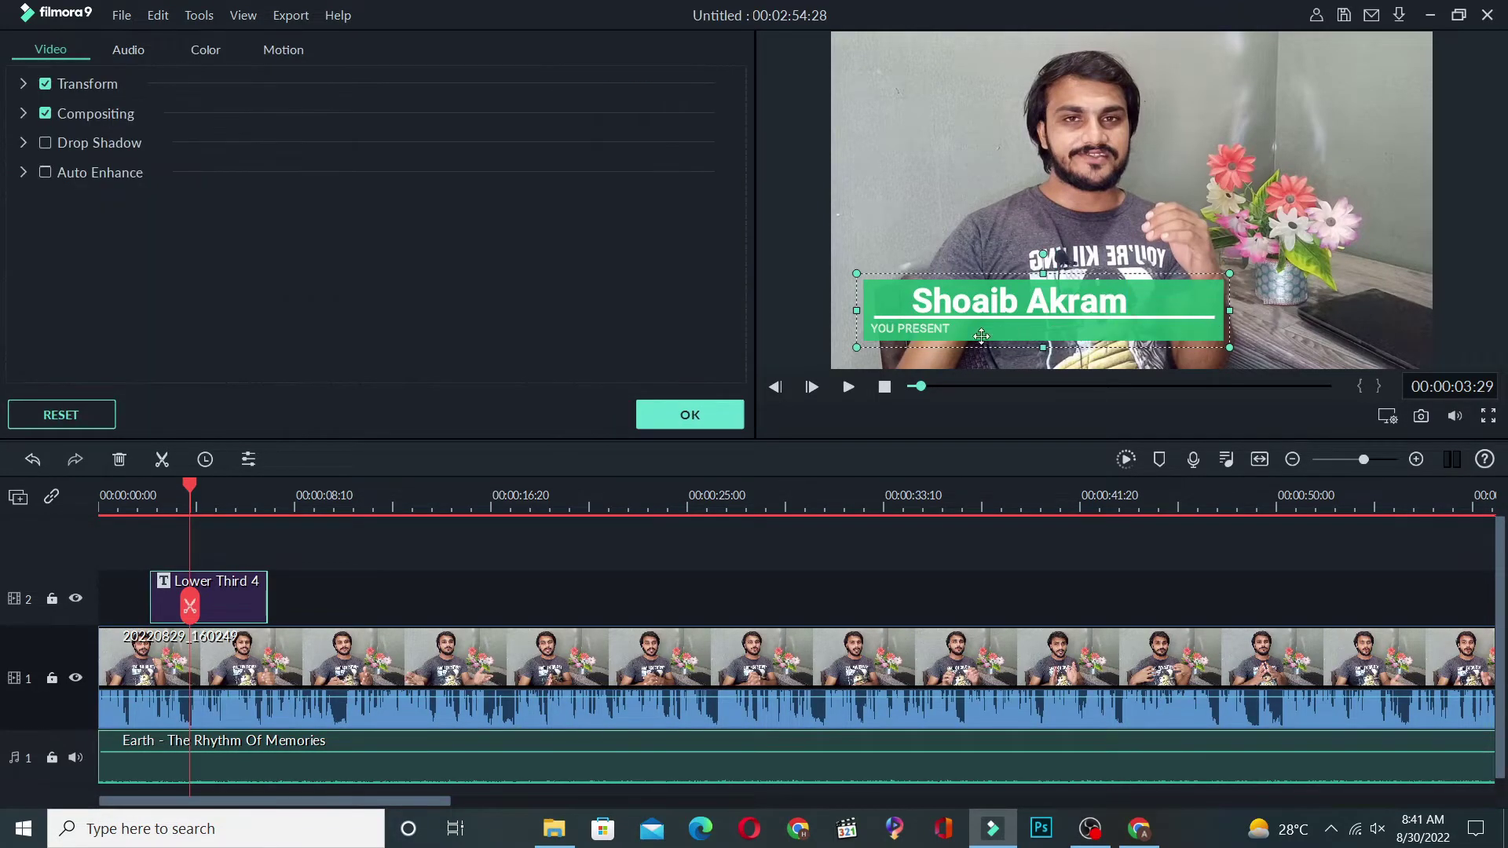
left_click(933, 333)
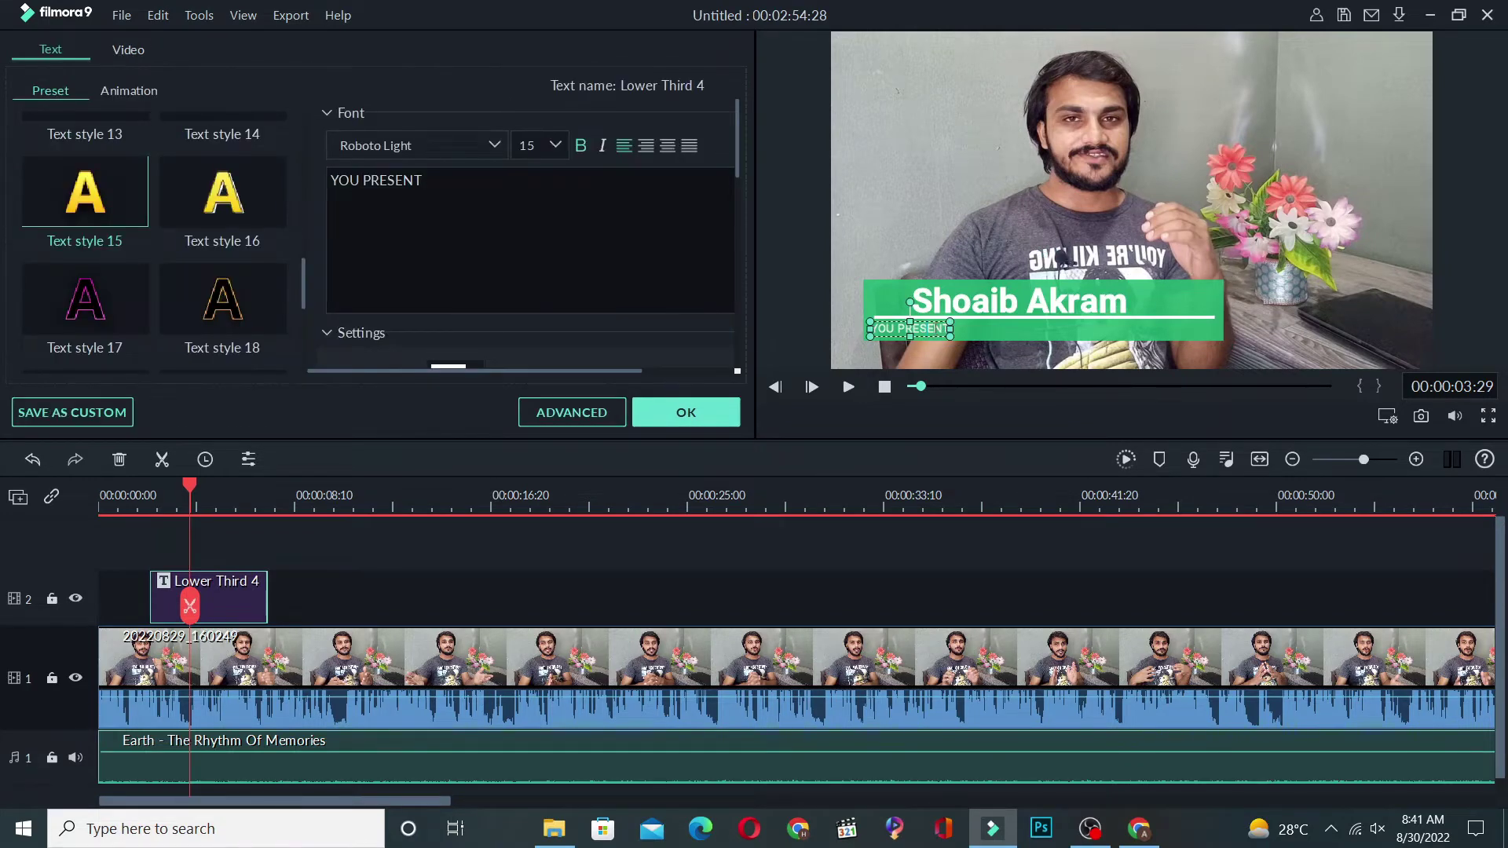
left_click_drag(950, 336, 1064, 326)
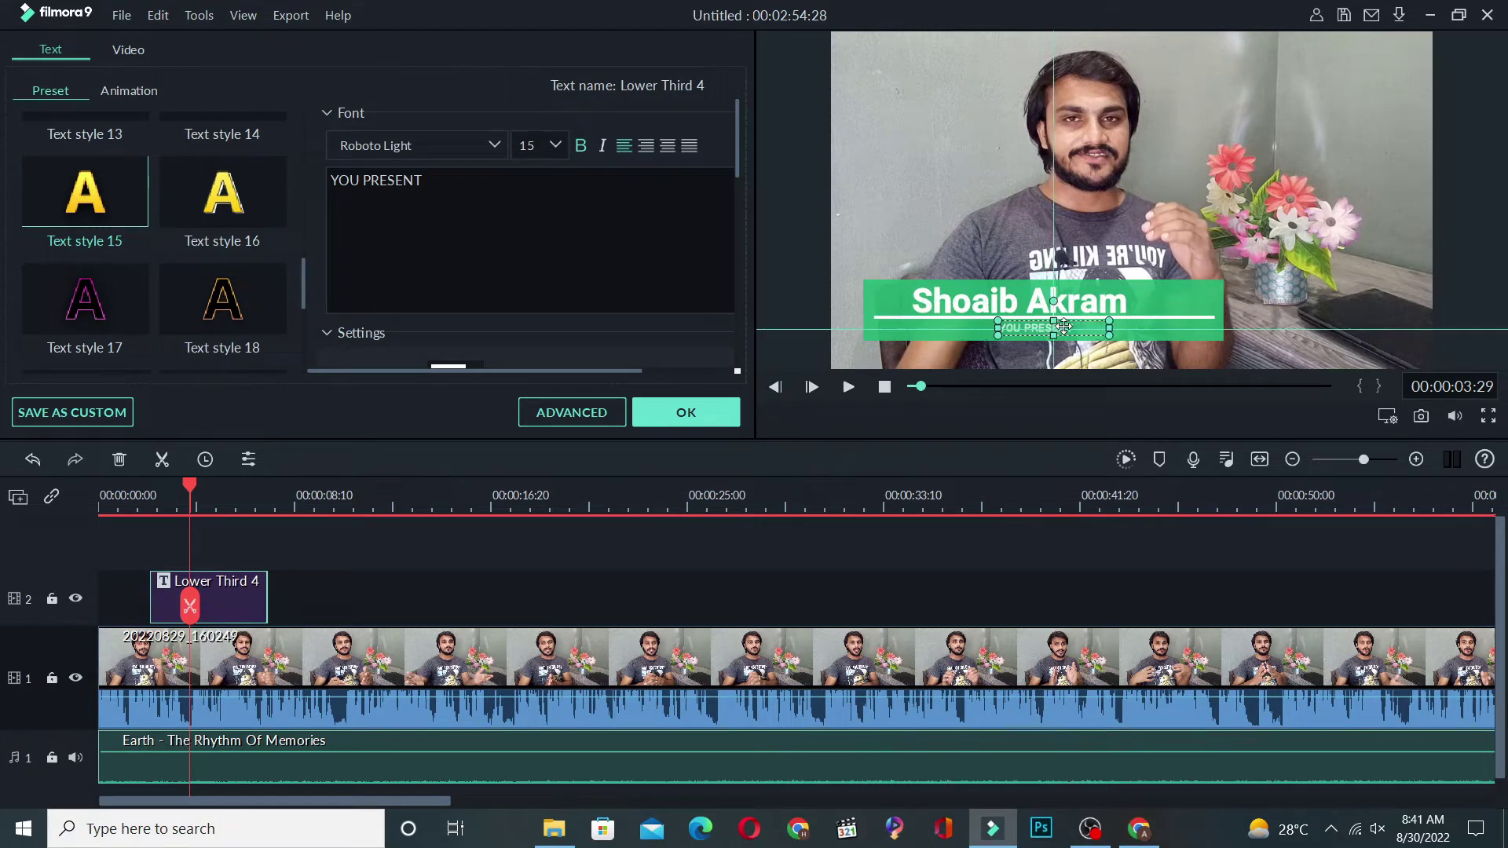
Shrink the lower third's green banner and move it lower, with the presenter's name placed just above it.
left_click(1222, 319)
left_click_drag(1230, 273, 1119, 358)
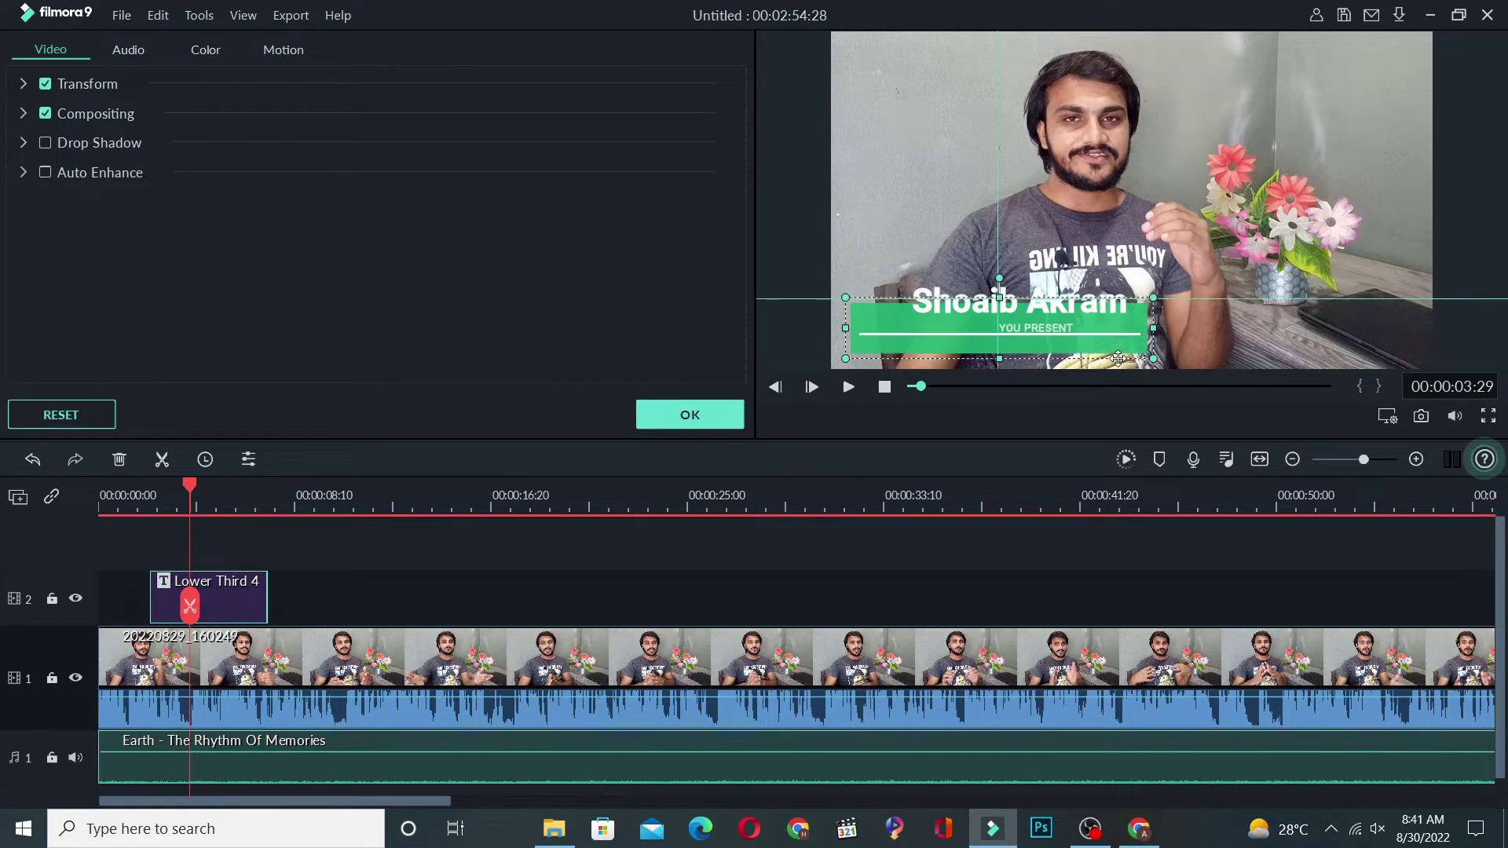
left_click(1091, 304)
left_click_drag(1090, 304, 1064, 267)
Centre the YOU PRESENT text below the white line of the shrunken banner, and leave the title by selecting the background video.
left_click(1055, 329)
left_click_drag(1055, 334, 1004, 347)
key("Up")
key("Up")
key("Up")
key("Up")
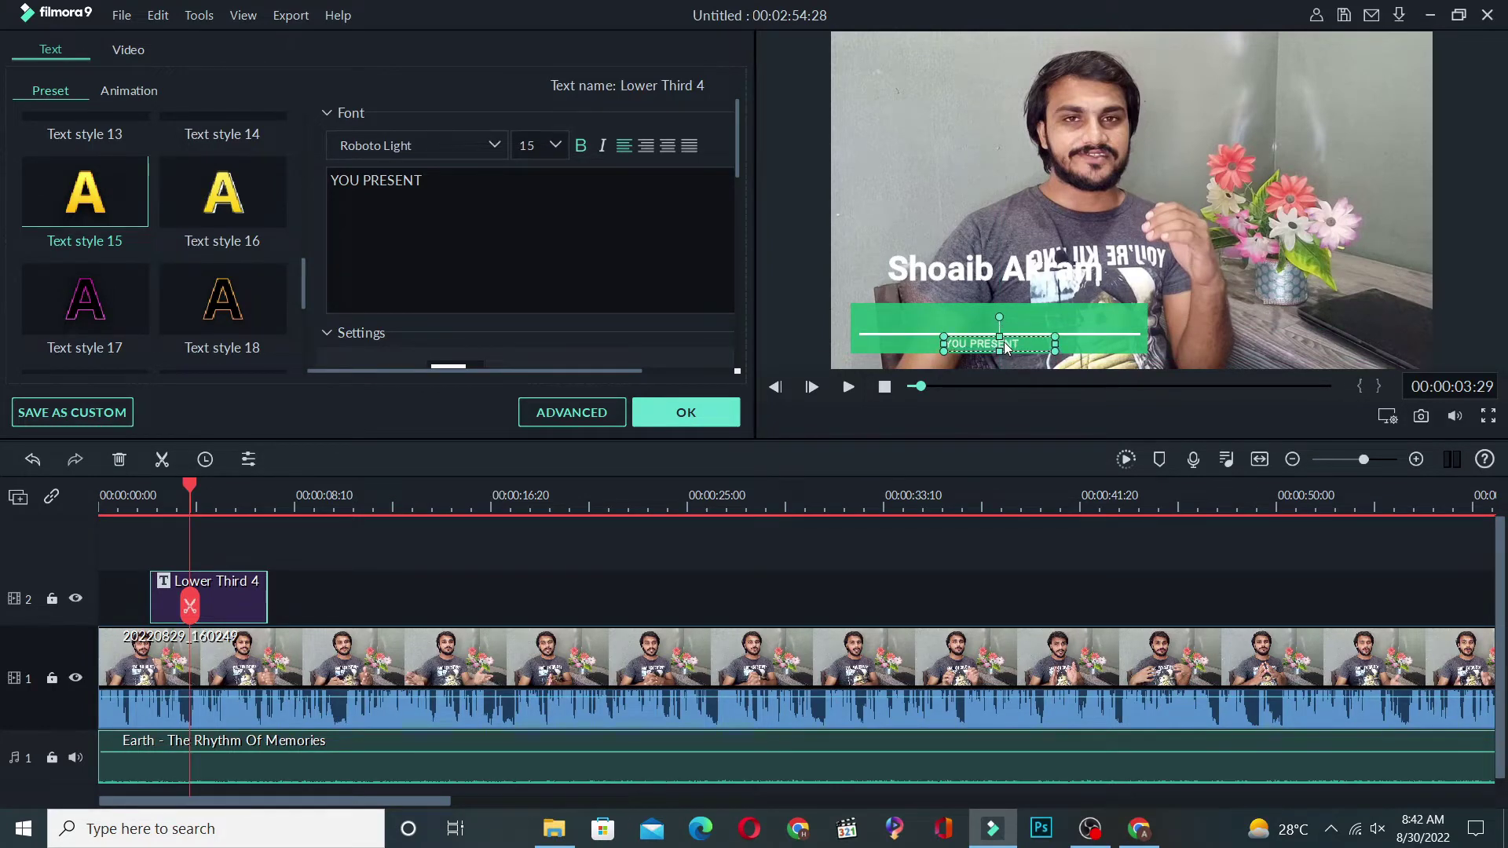
left_click(980, 272)
left_click(1004, 269)
left_click(902, 158)
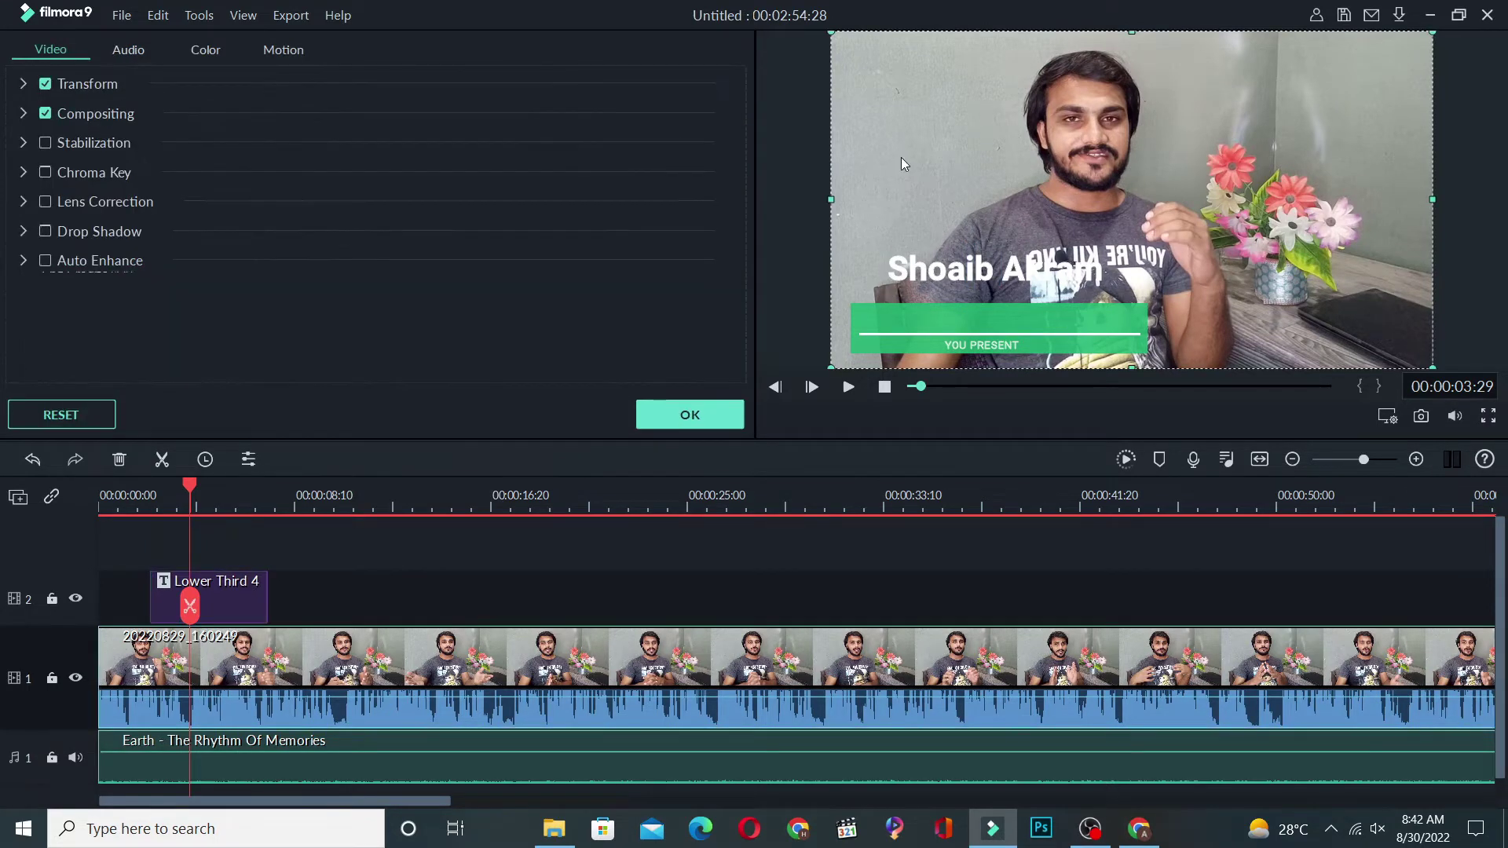
Move the presenter's name onto the green banner just above its white line, and confirm the title edit.
left_click(949, 270)
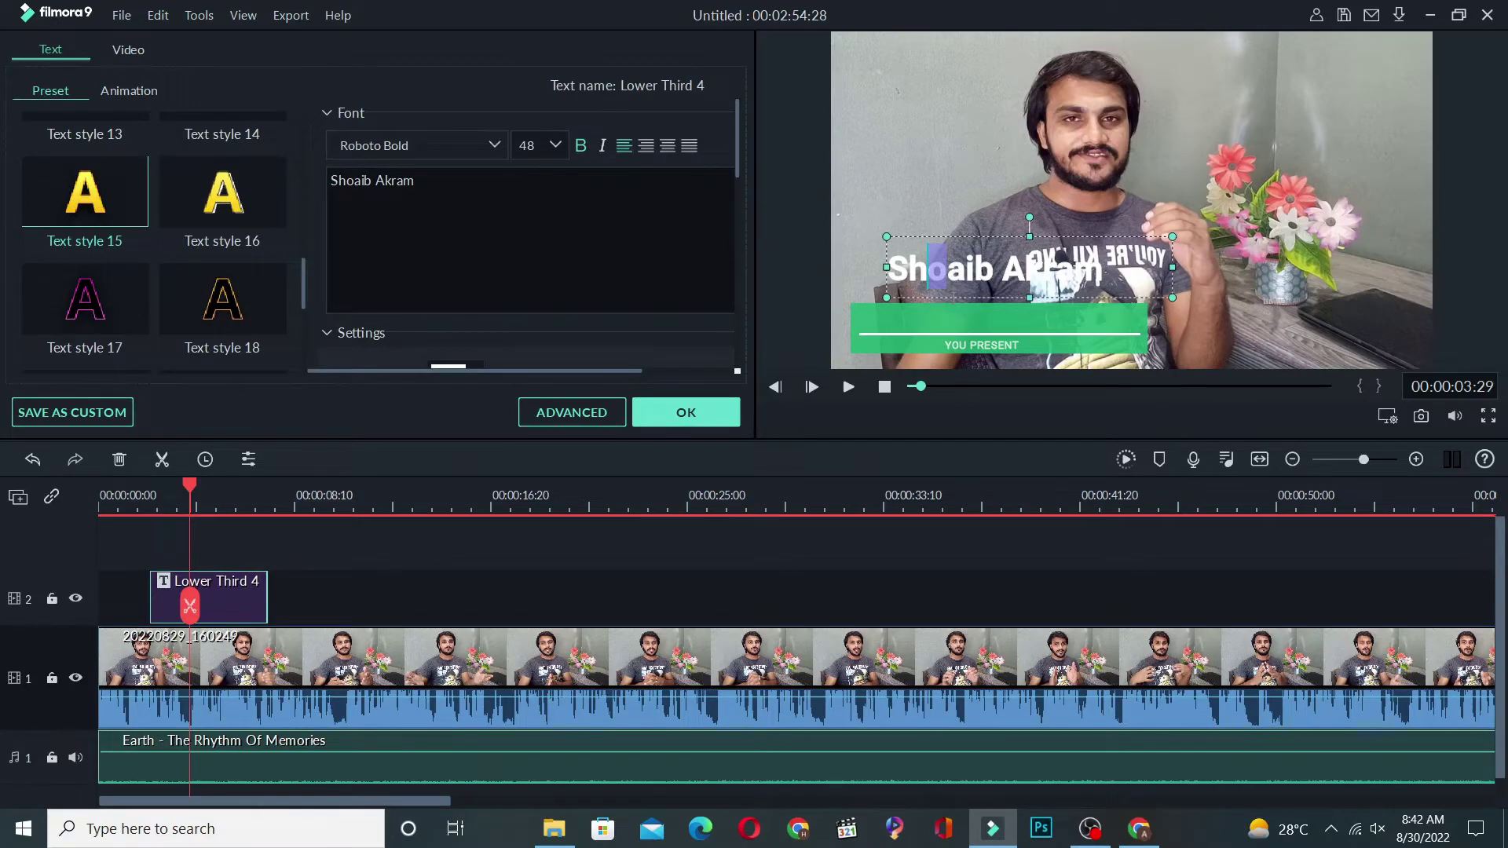
left_click_drag(1031, 294, 1026, 345)
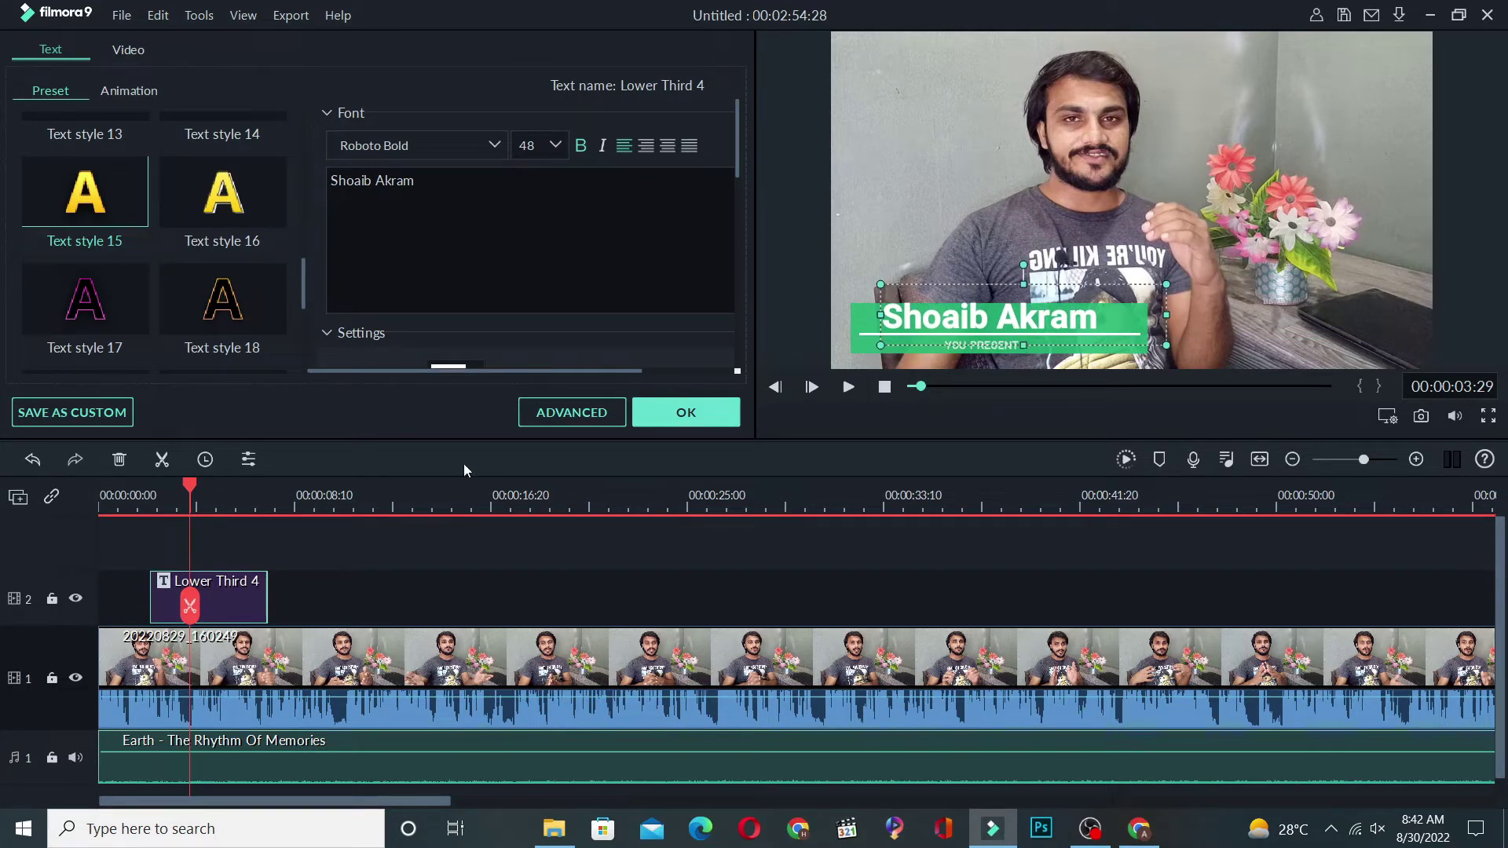
left_click(718, 417)
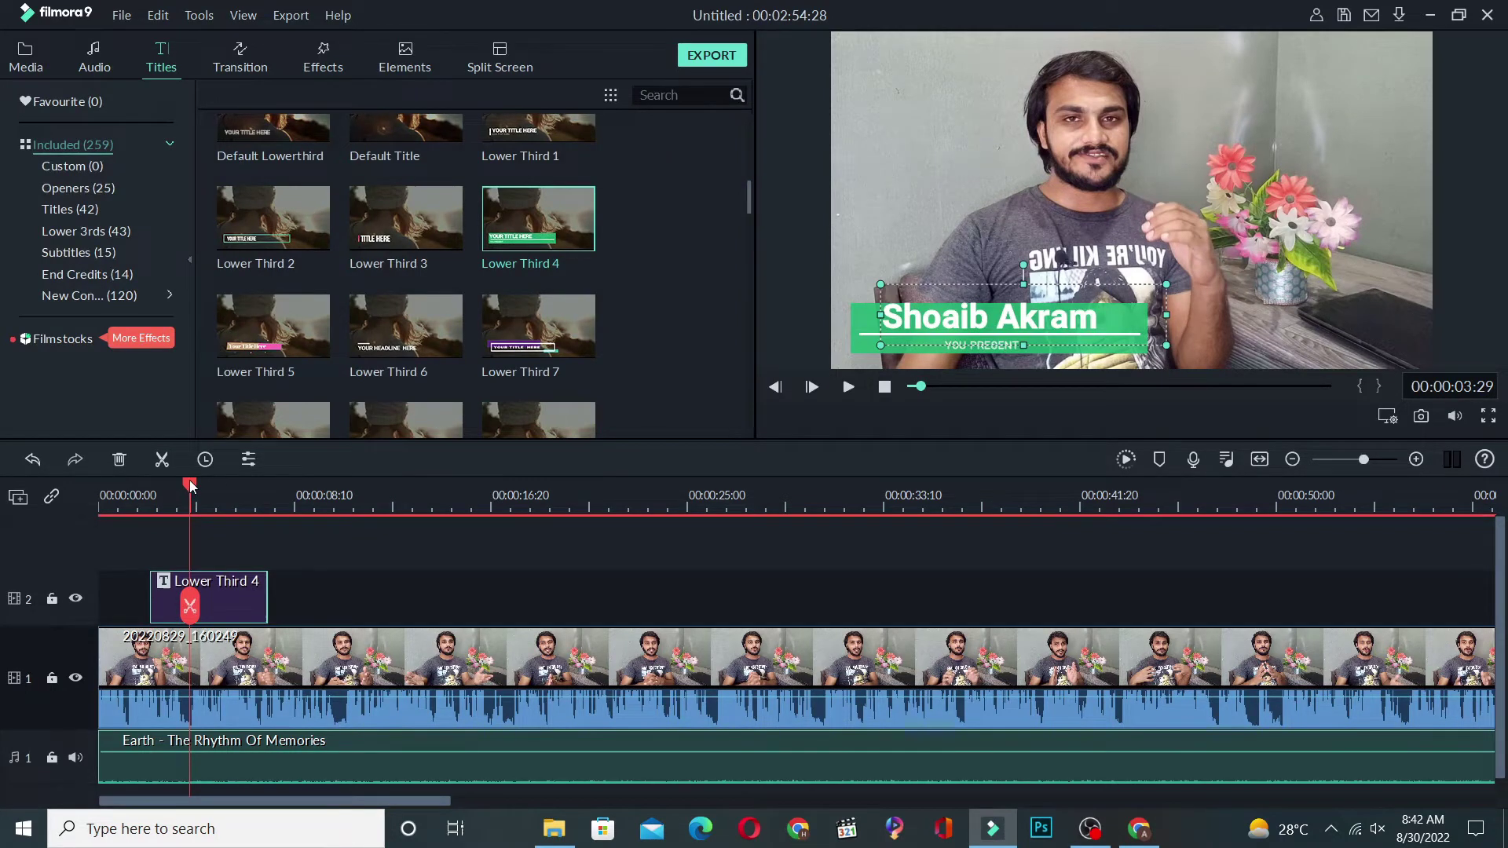
Play the video from near the beginning to check the finished lower third's animation and placement.
left_click(136, 503)
key("space")
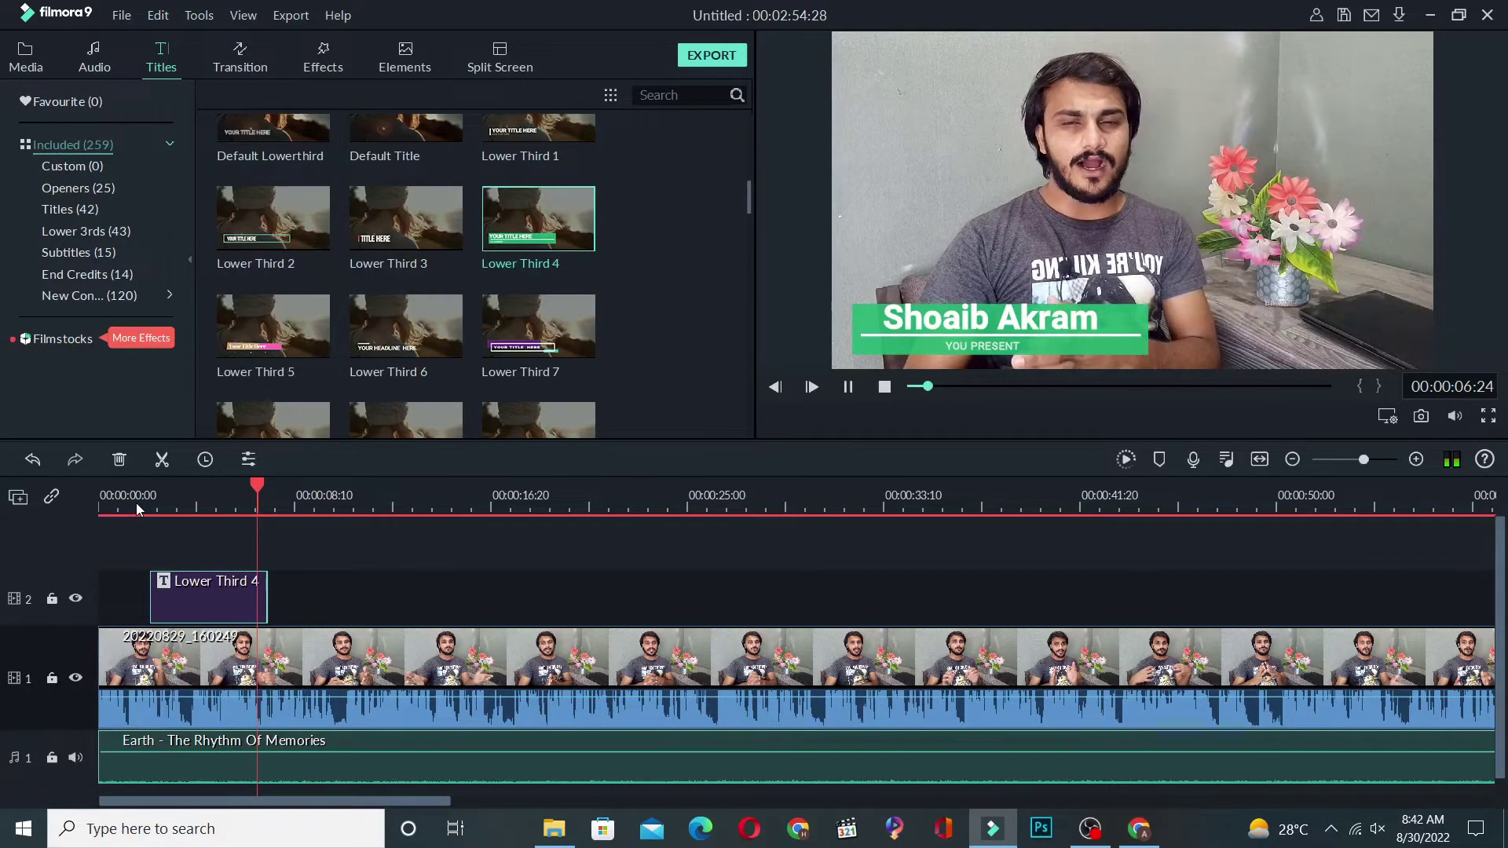
key("space")
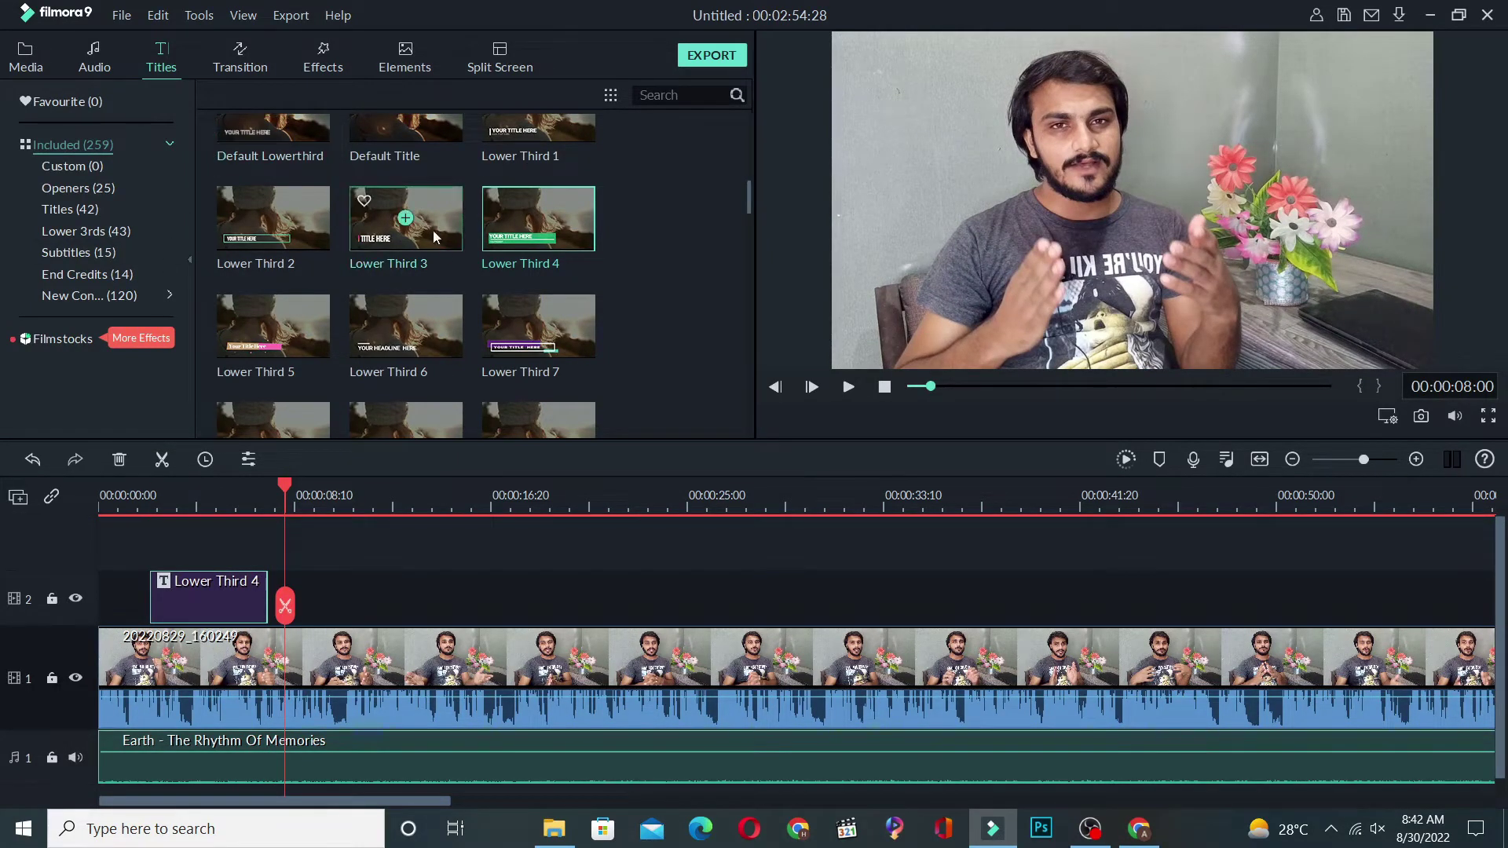
Browse further lower-third titles and preview New LowerThirds 5.
scroll(443, 247, "down", 12)
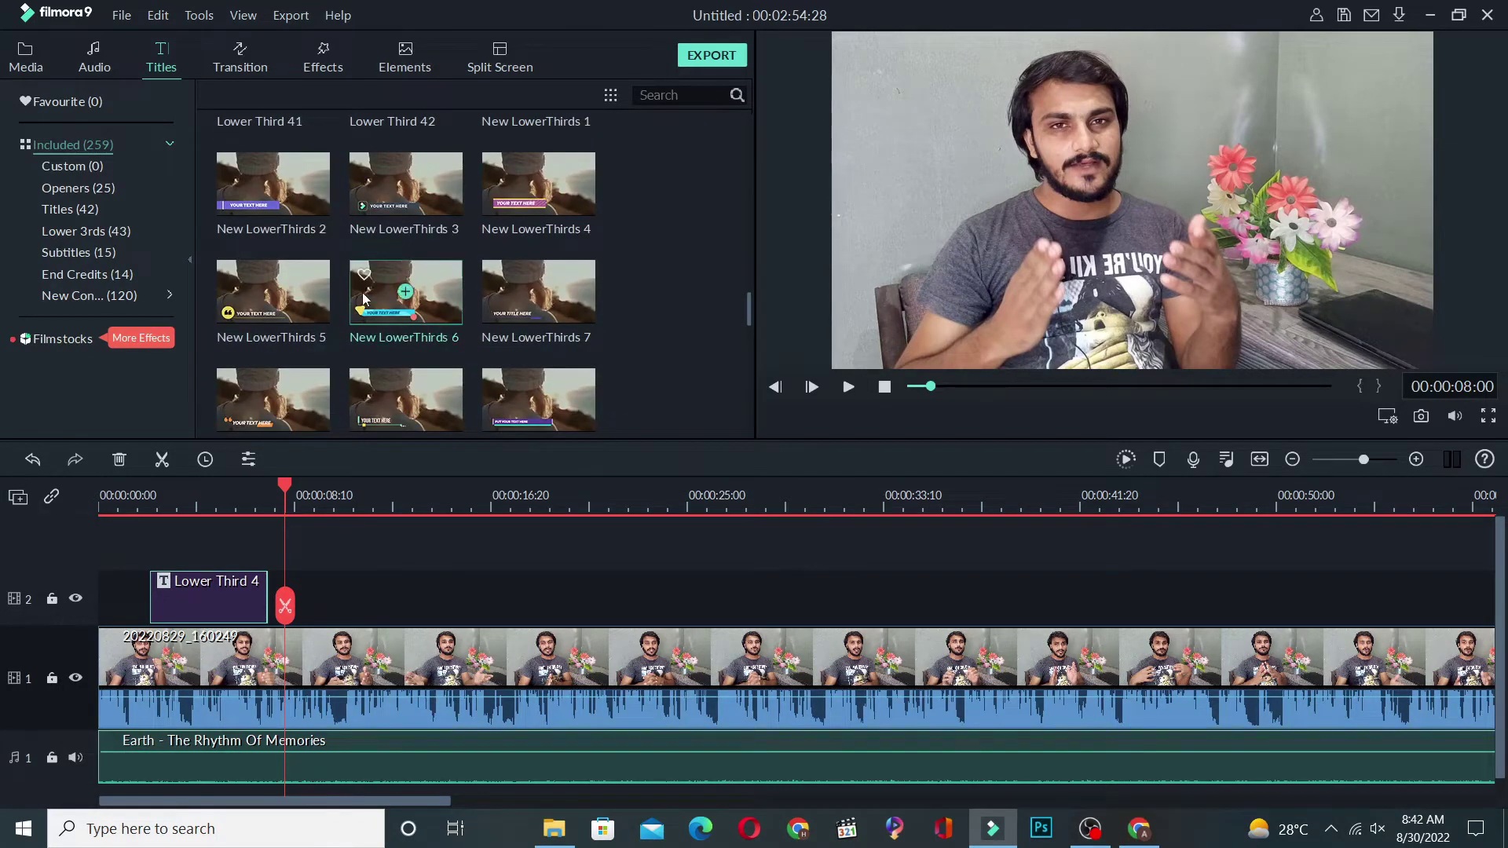
left_click(301, 292)
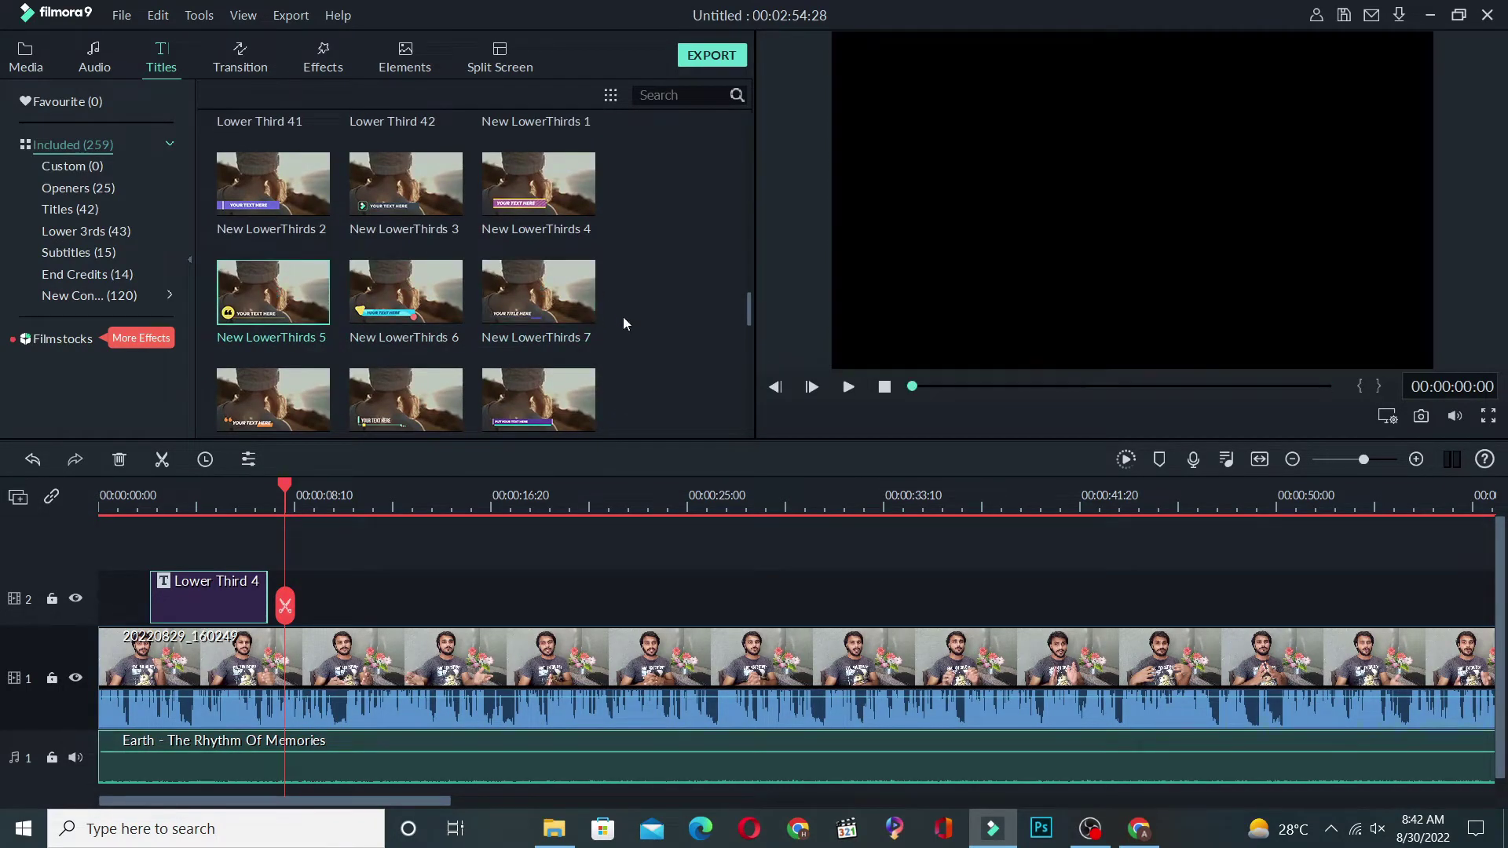
left_click(849, 387)
left_click(851, 389)
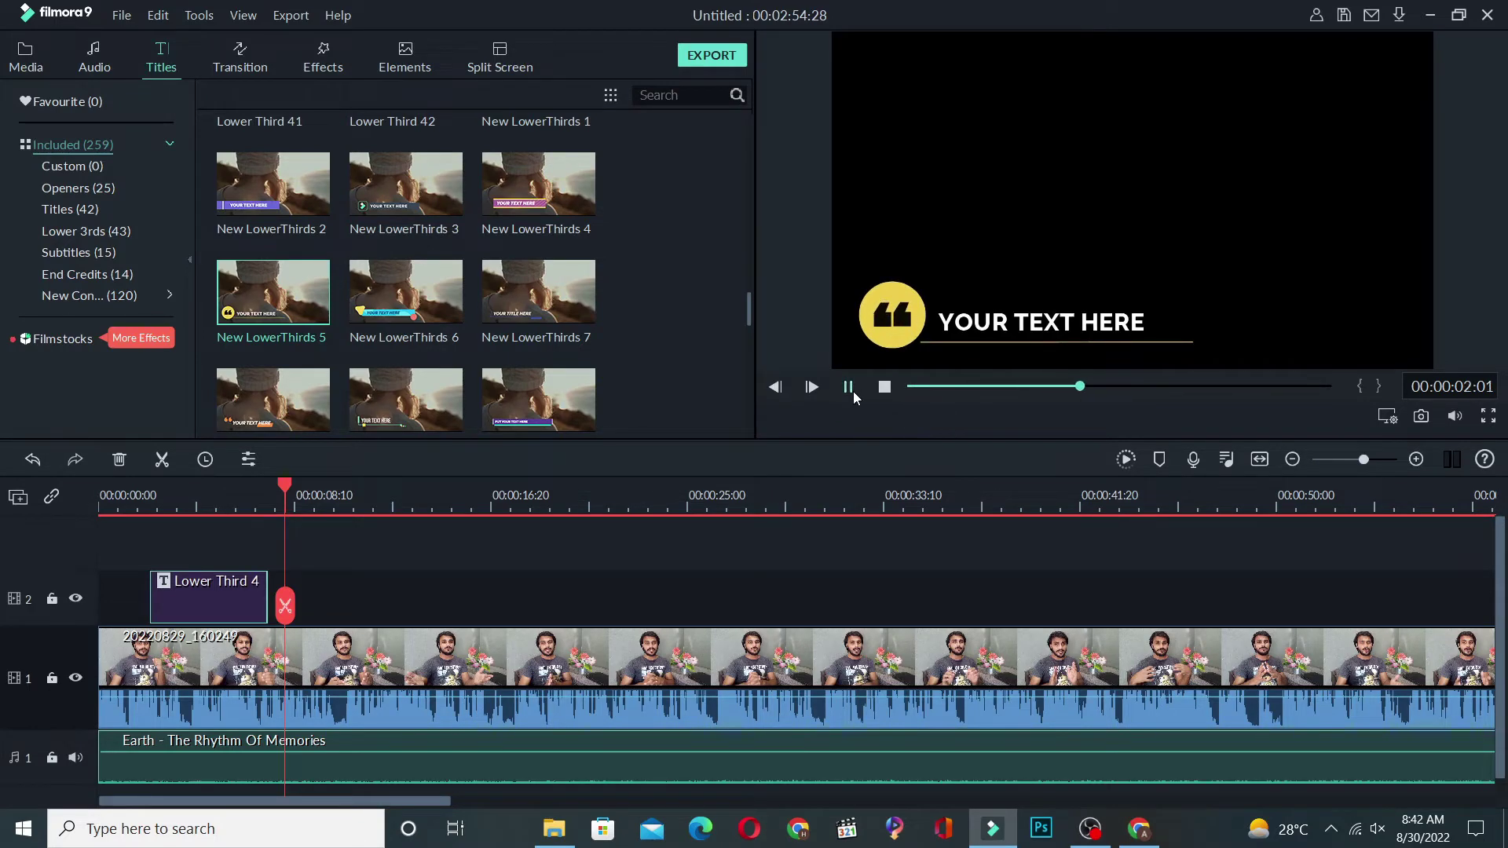
left_click(339, 644)
mouse_move(283, 412)
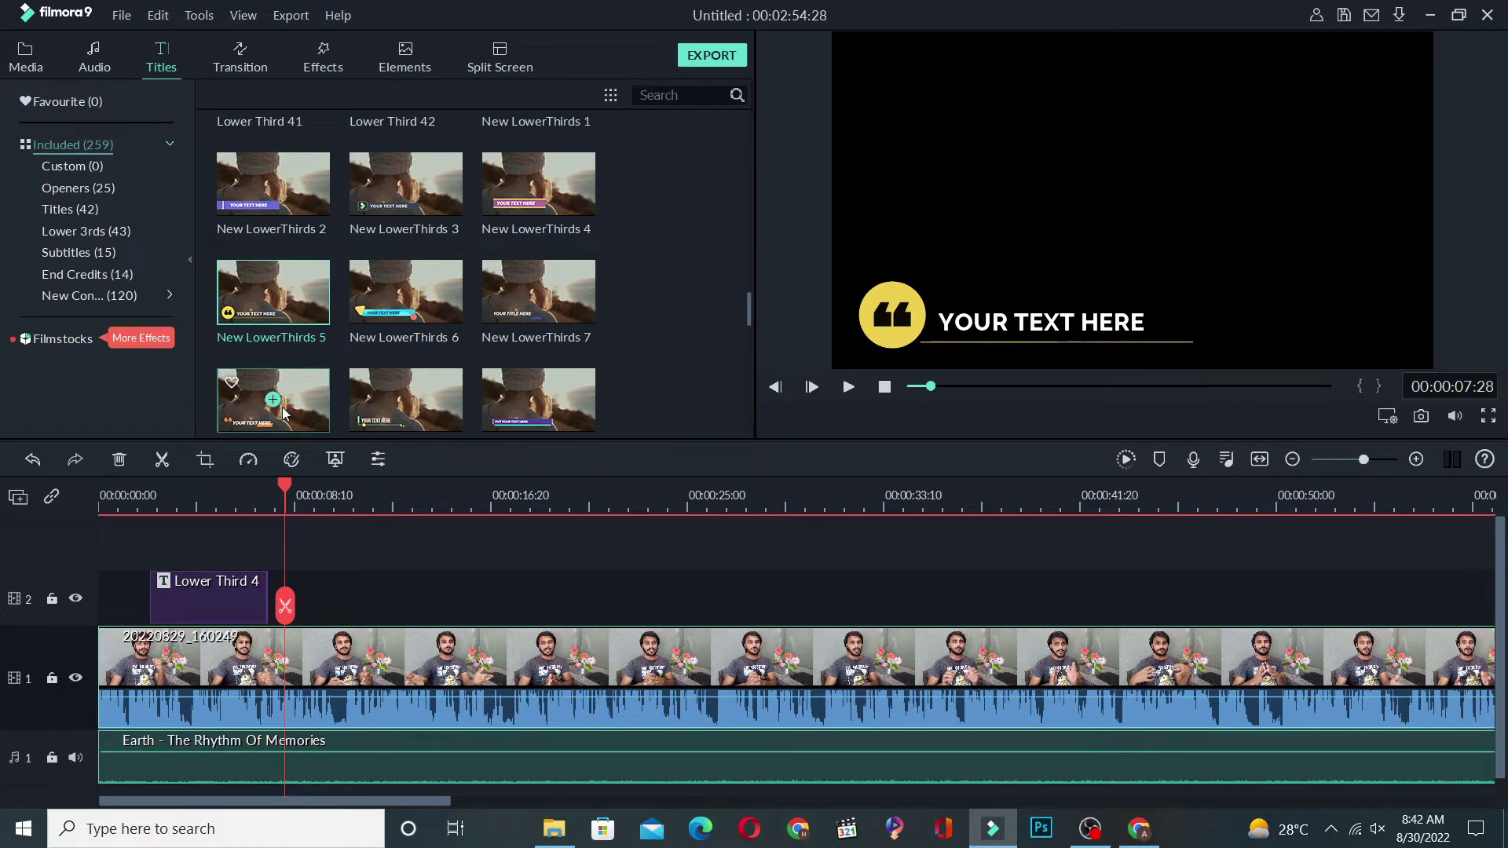
Return the playhead to the start of the timeline and look through the available transitions.
left_click(287, 486)
left_click_drag(288, 486, 511, 487)
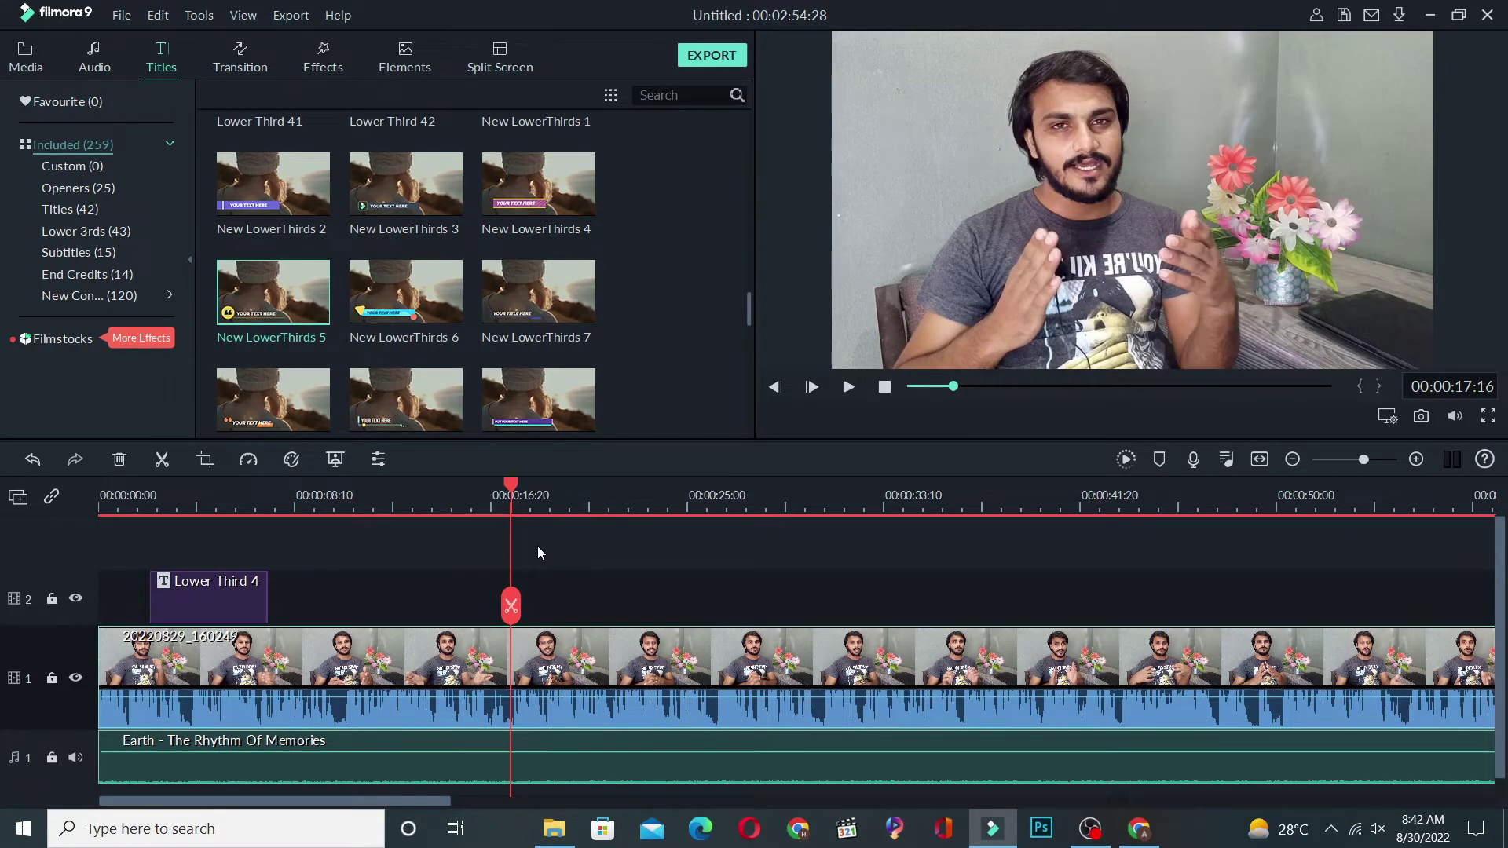
key("Home")
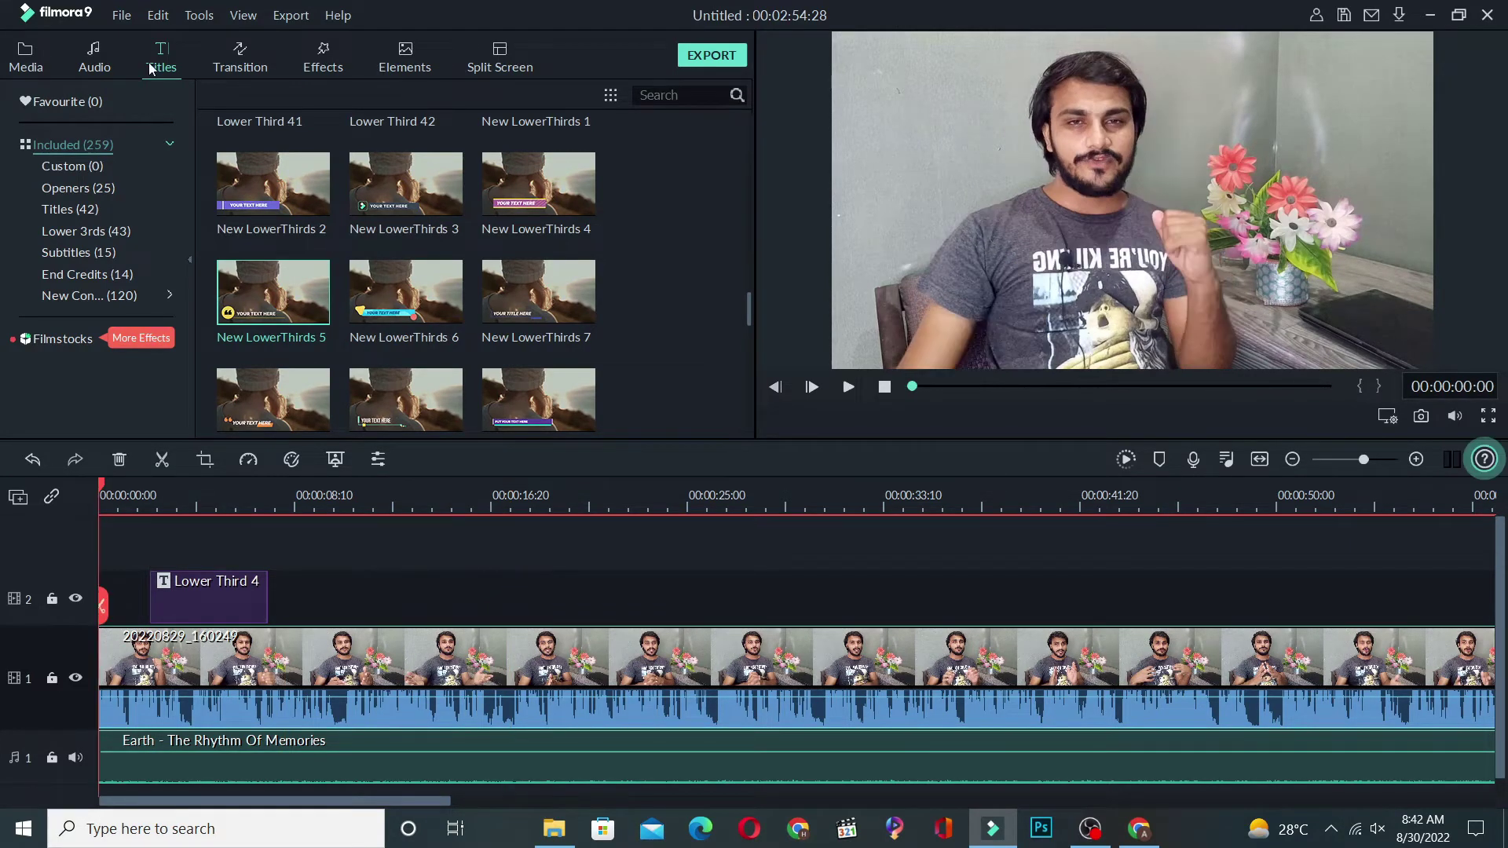
left_click(264, 62)
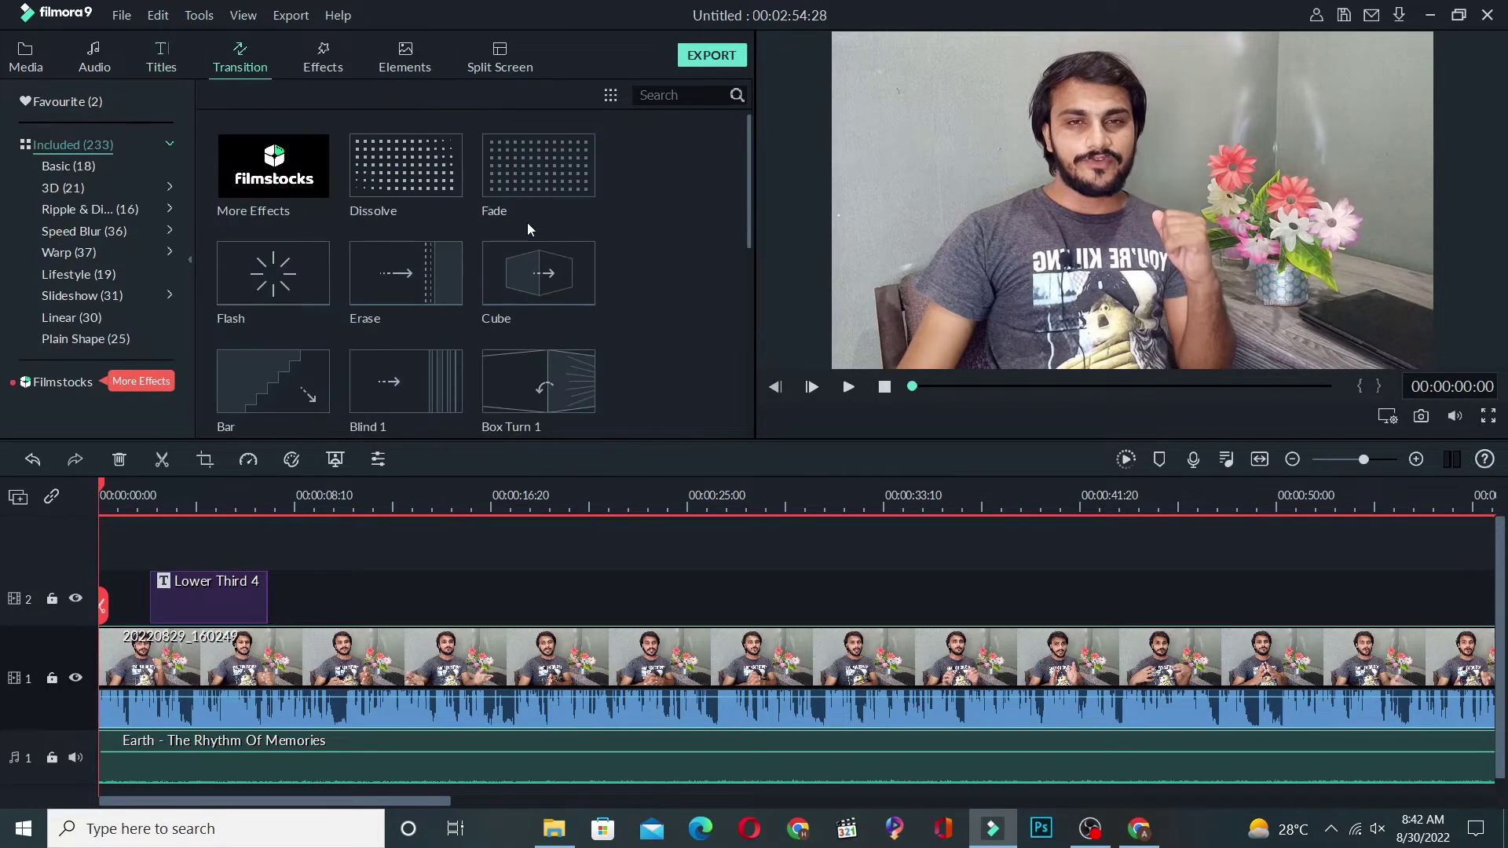
scroll(554, 256, "down", 15)
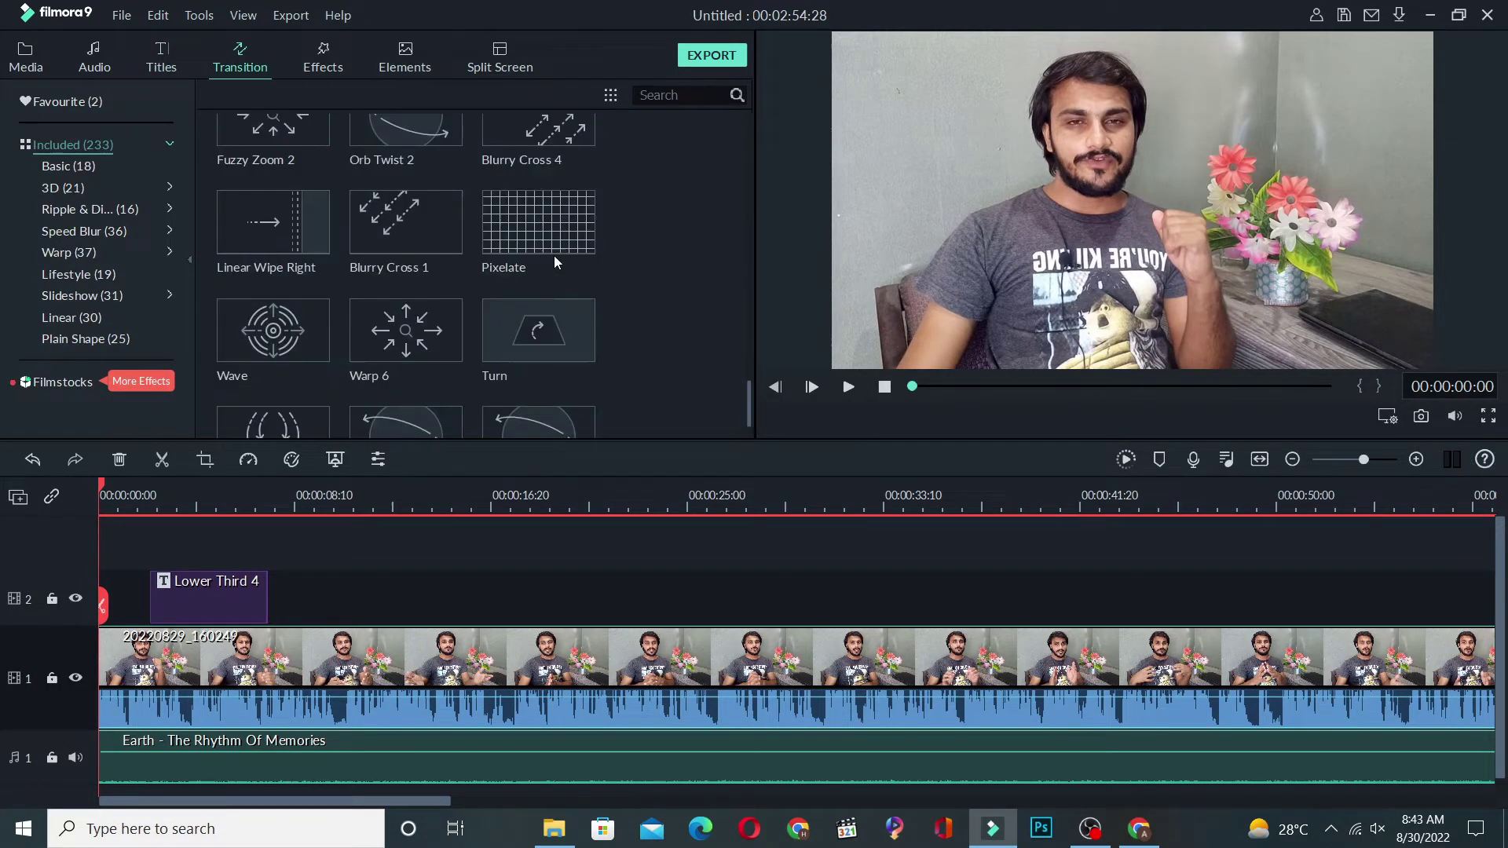
scroll(553, 256, "up", 20)
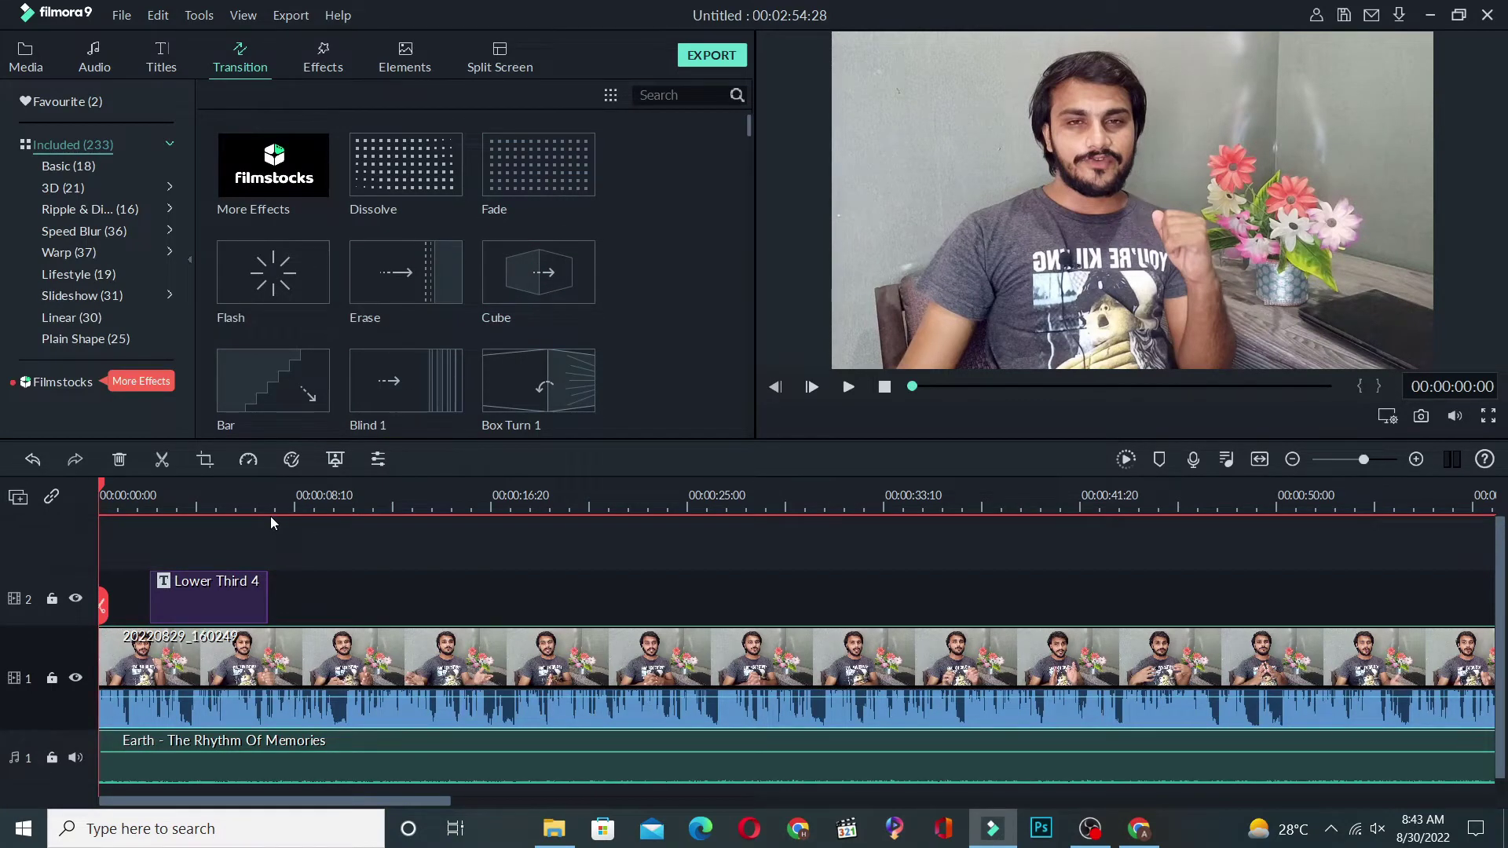
scroll(588, 275, "down", 5)
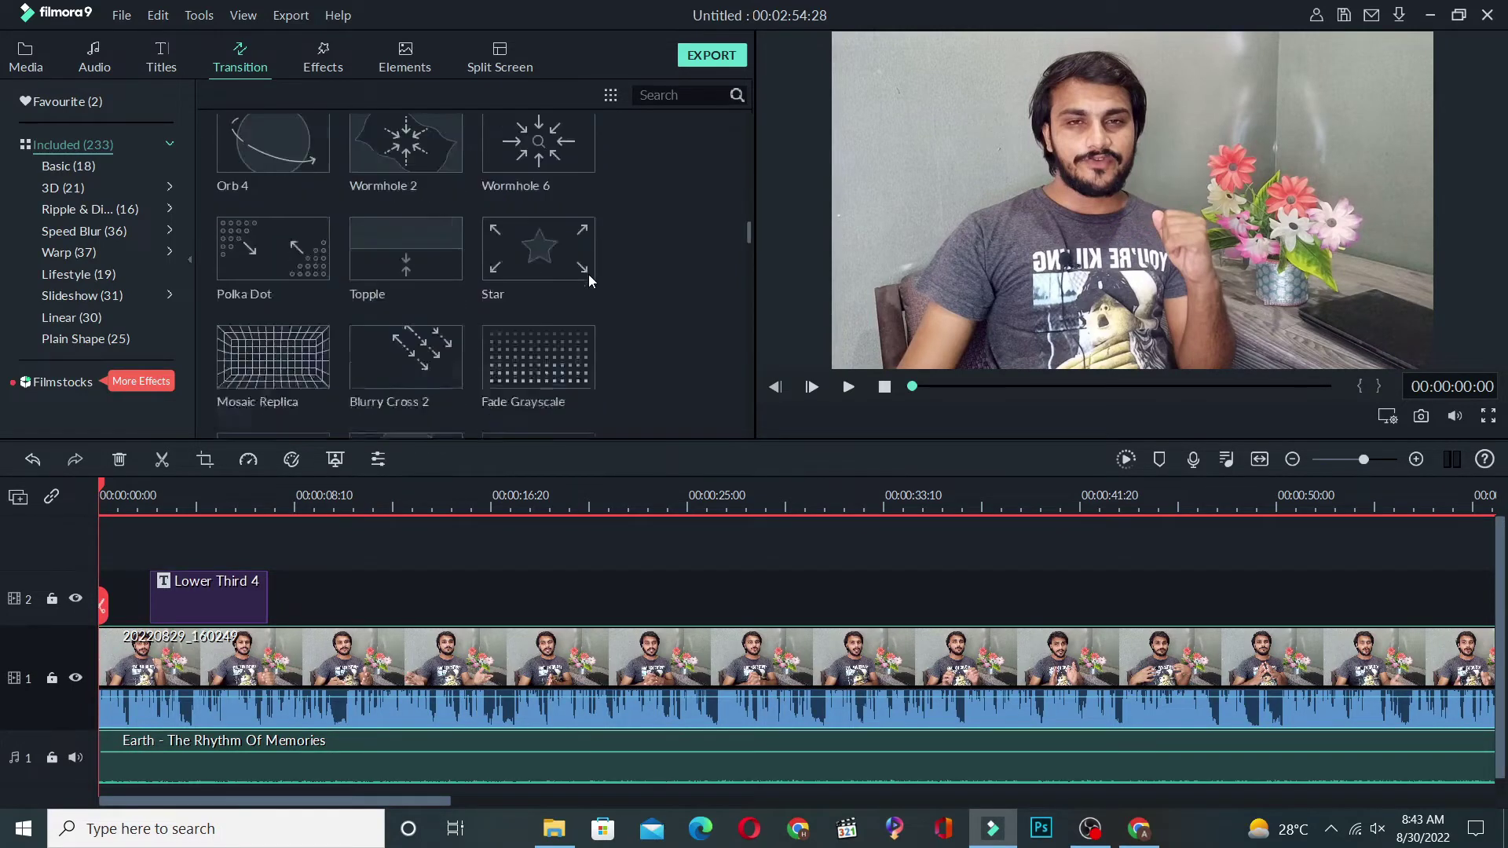
scroll(589, 276, "down", 20)
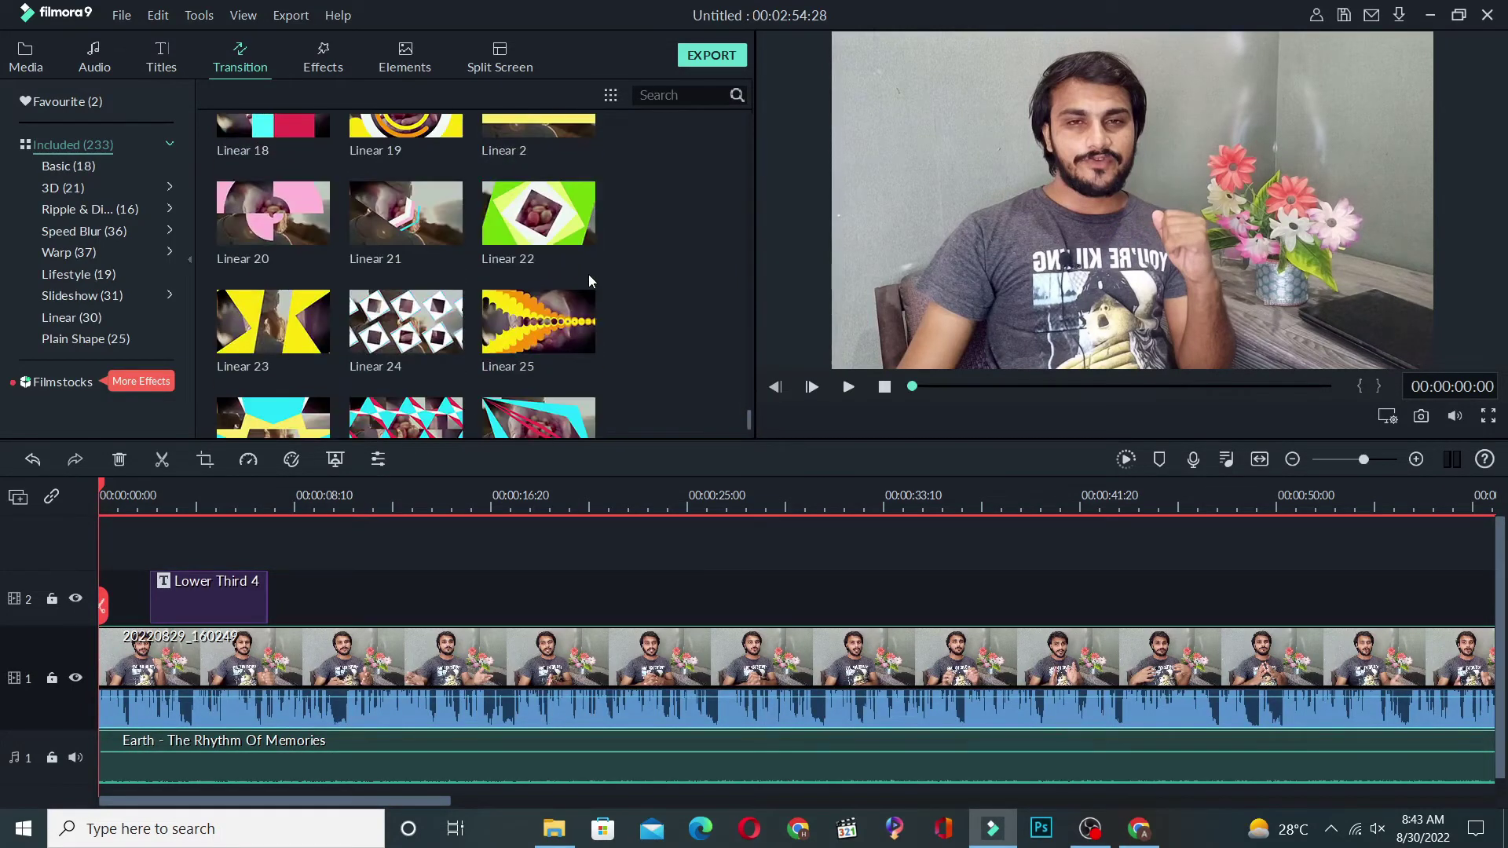
scroll(589, 279, "down", 6)
Preview the Plain Shape 1 transition.
mouse_move(303, 279)
left_click(297, 279)
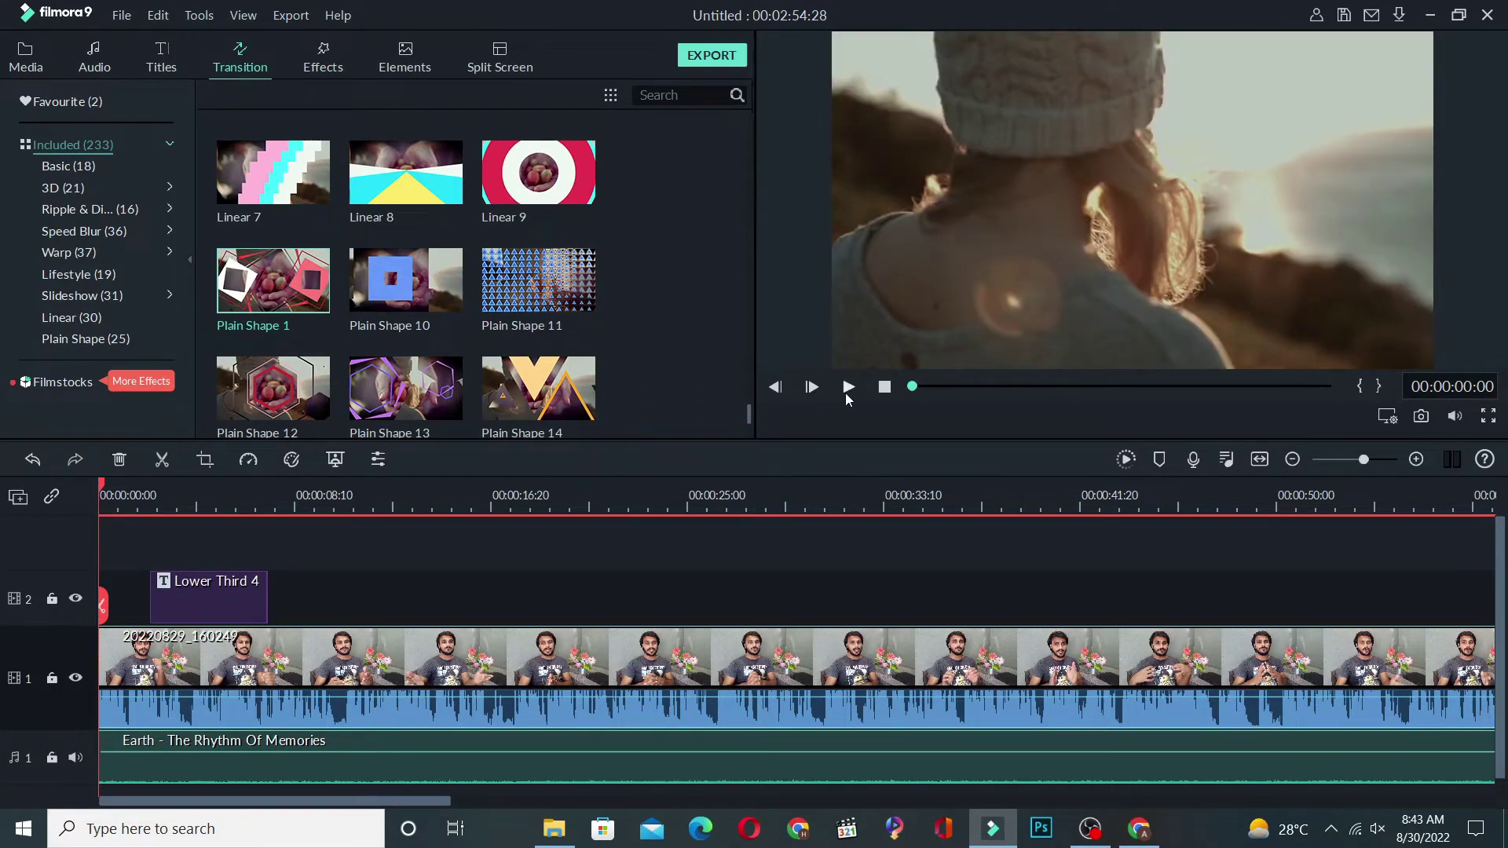
left_click(847, 388)
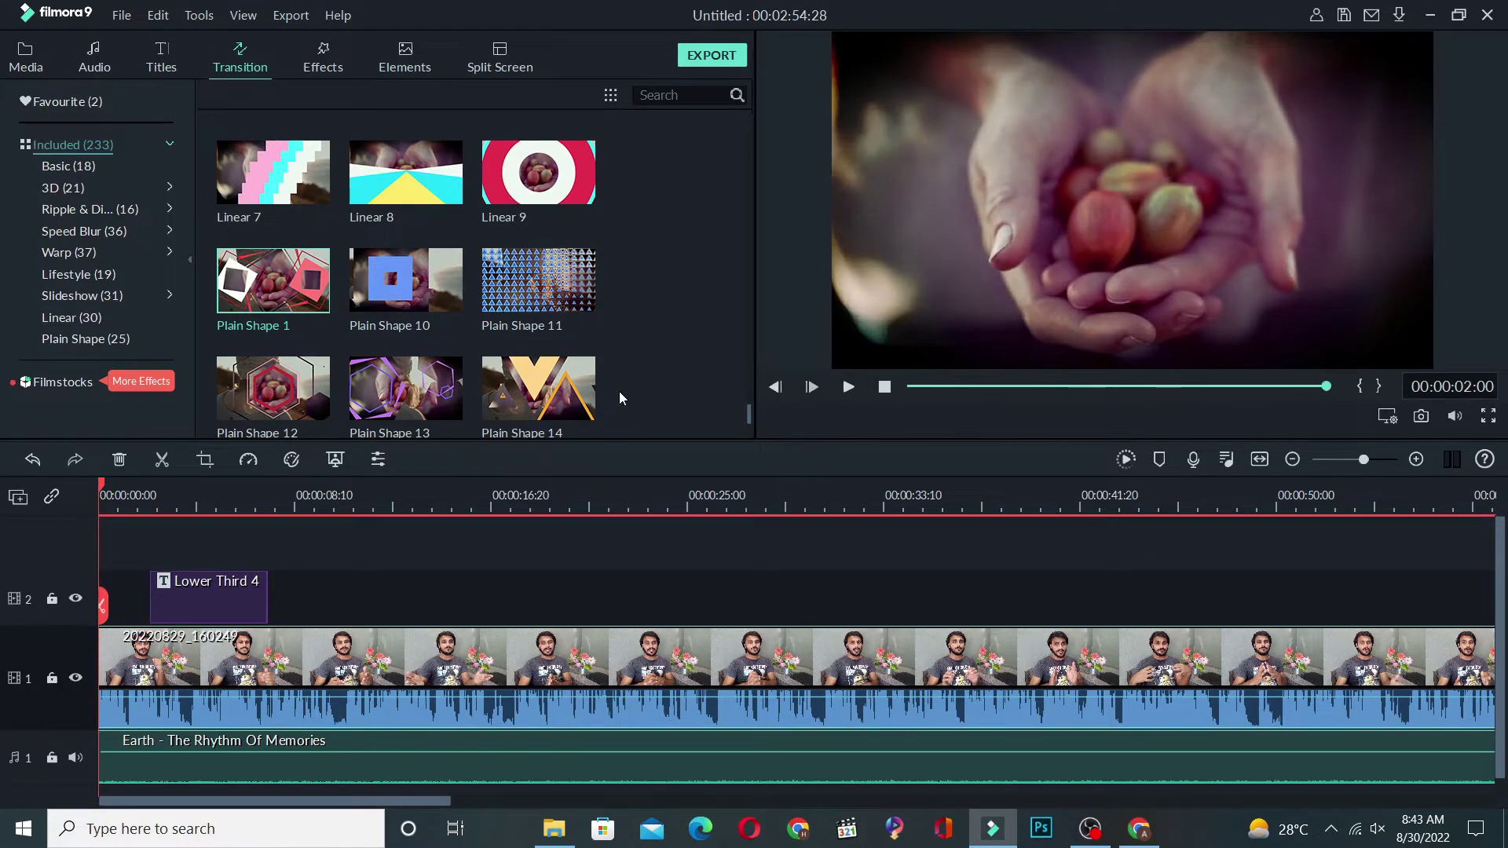
Add the Plain Shape 1 transition to the start of the first video clip, shorten it, and play it back.
left_click_drag(302, 306, 91, 640)
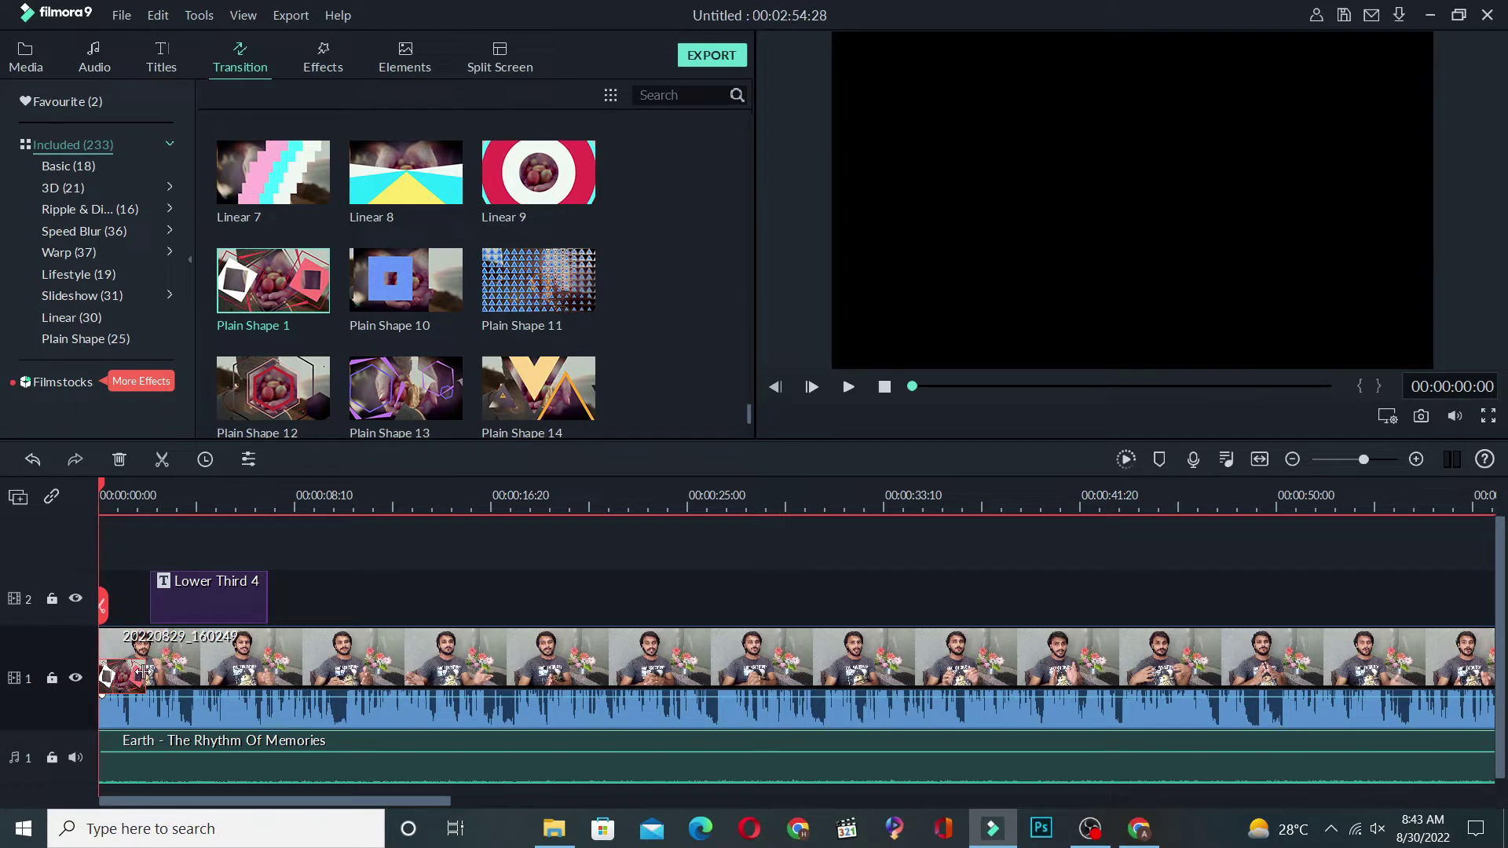
left_click_drag(144, 673, 117, 676)
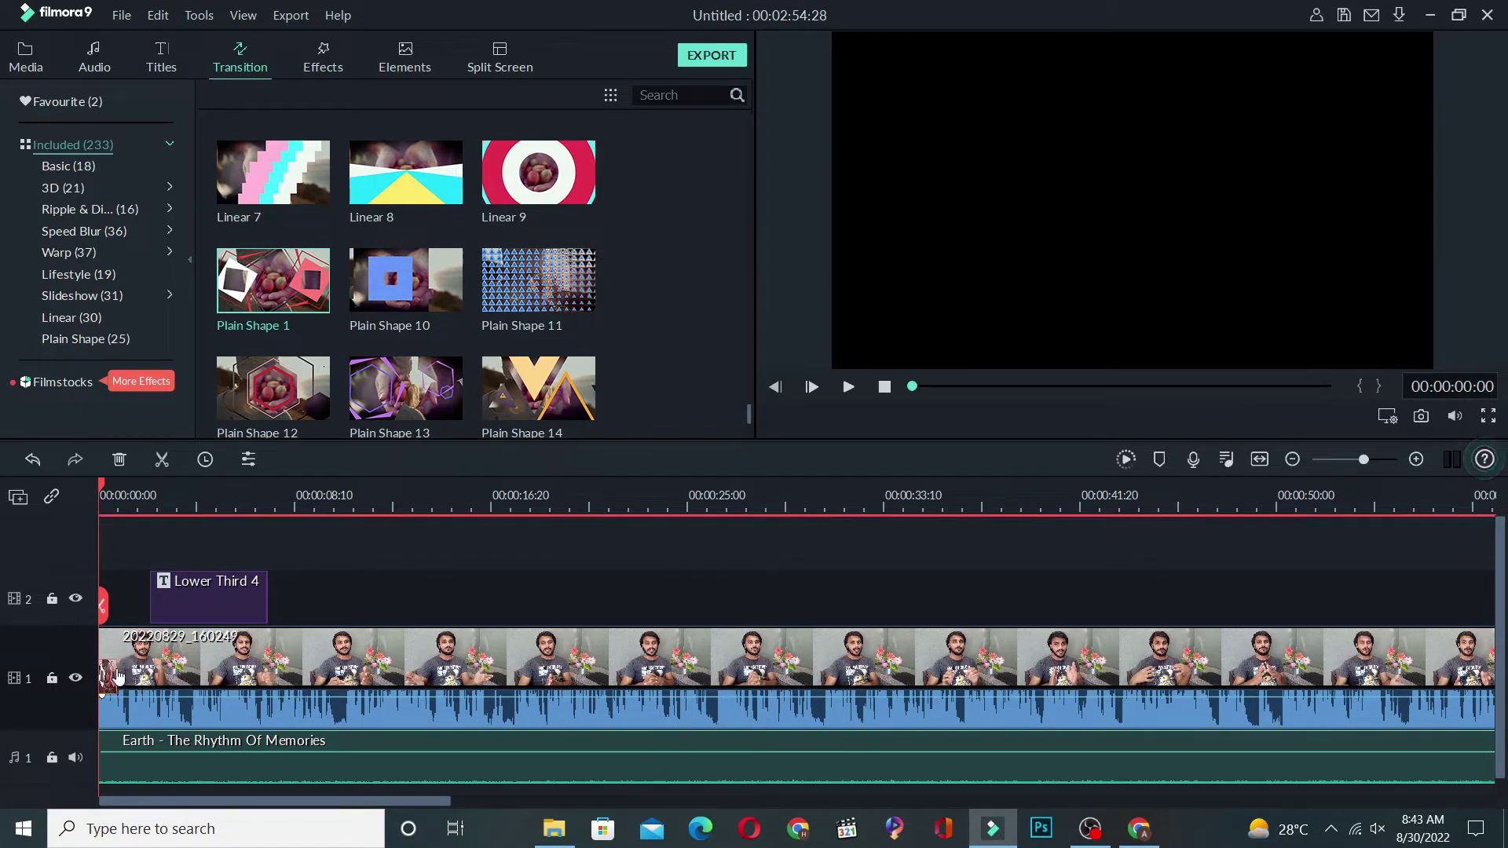
left_click(850, 388)
left_click(850, 387)
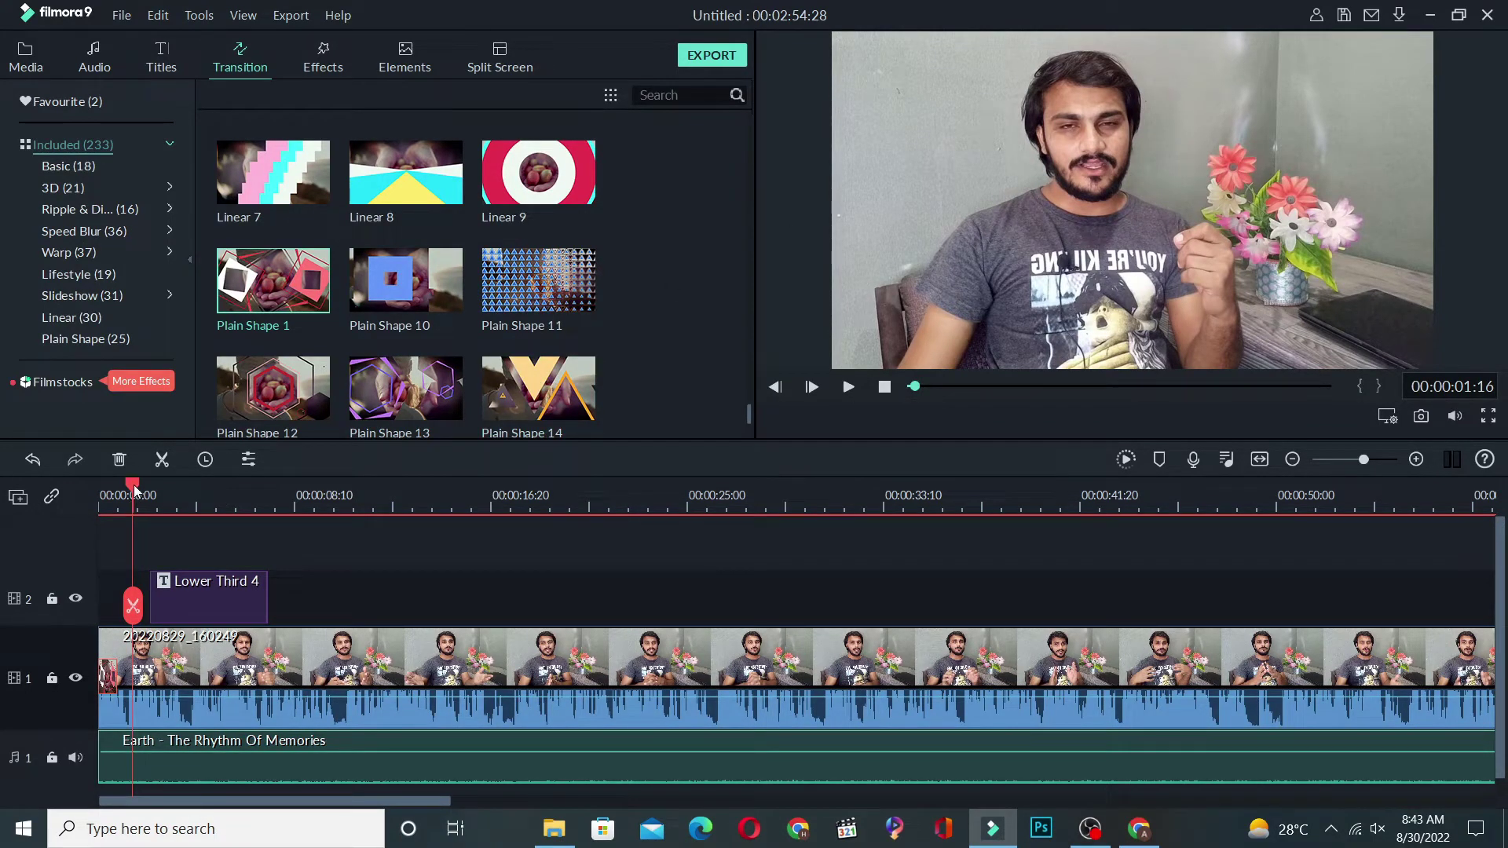
Scrub along the timeline to just before the cut between the two video clips, at about 1:41.
left_click_drag(133, 491, 1096, 559)
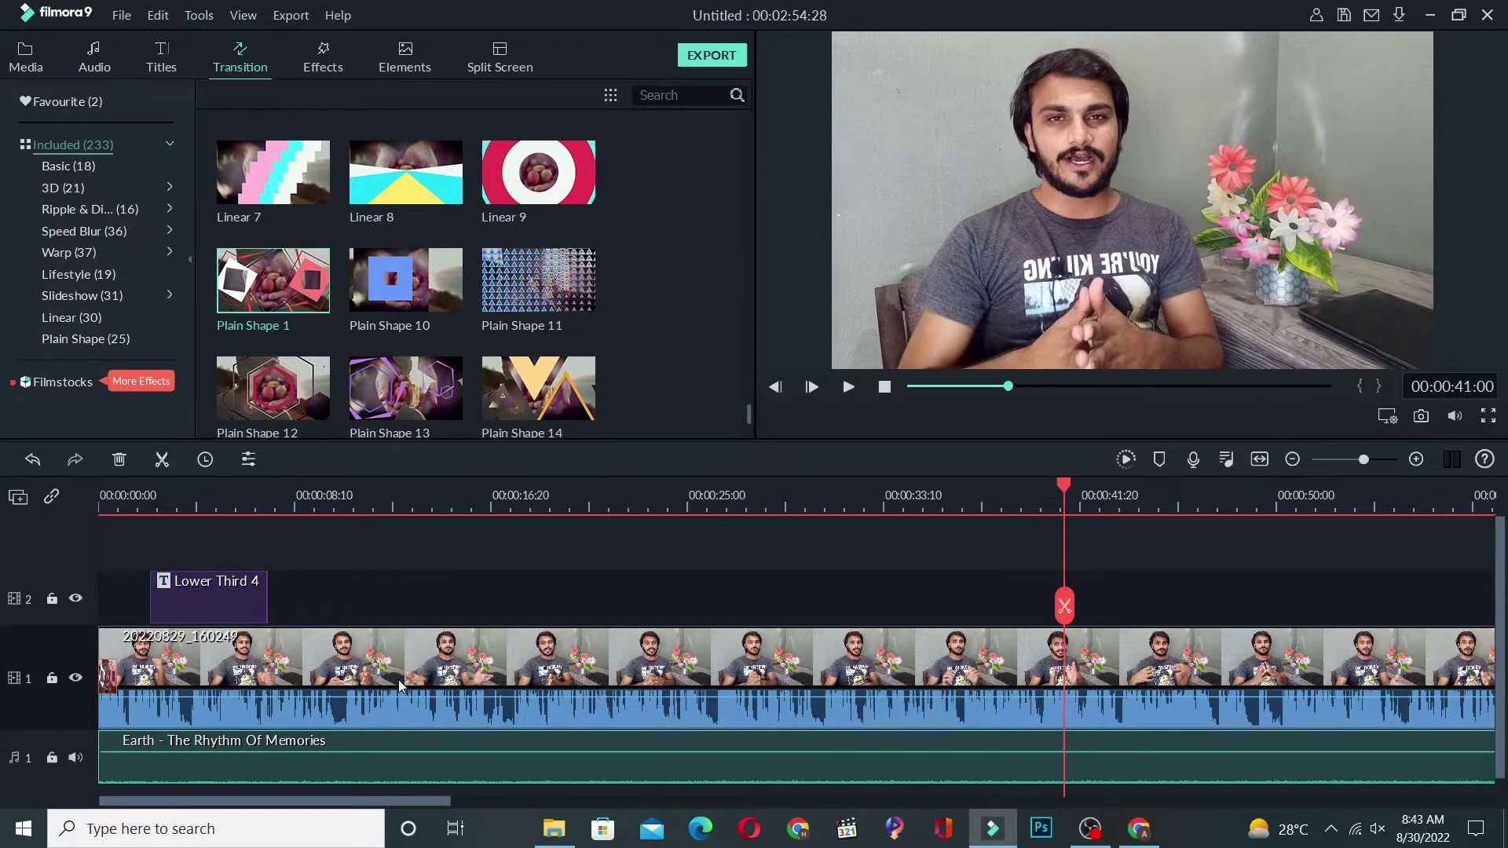
scroll(398, 680, "down", 1)
left_click_drag(388, 803, 574, 844)
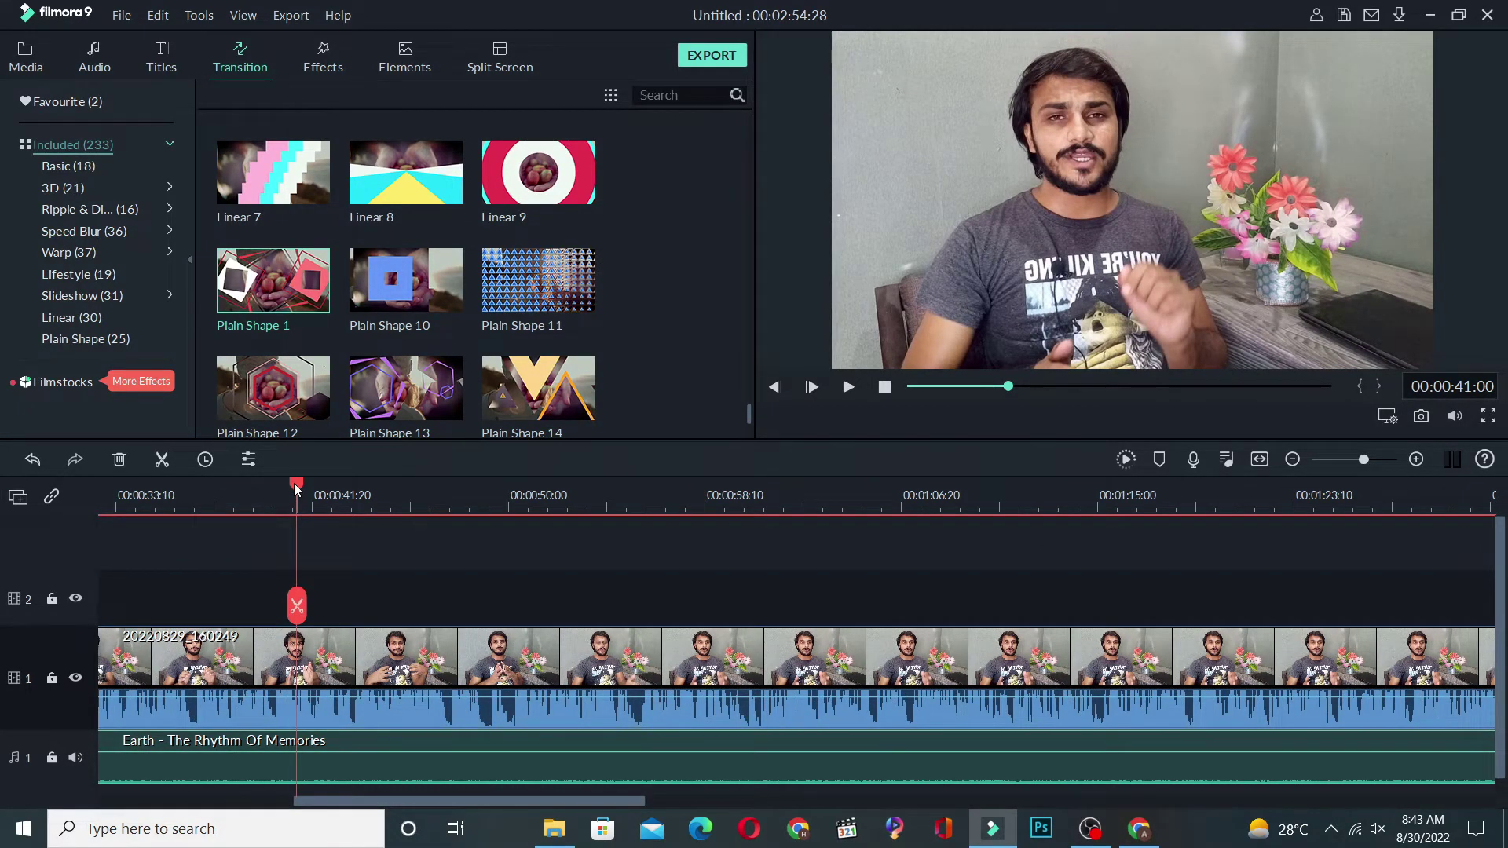
left_click_drag(297, 489, 1039, 489)
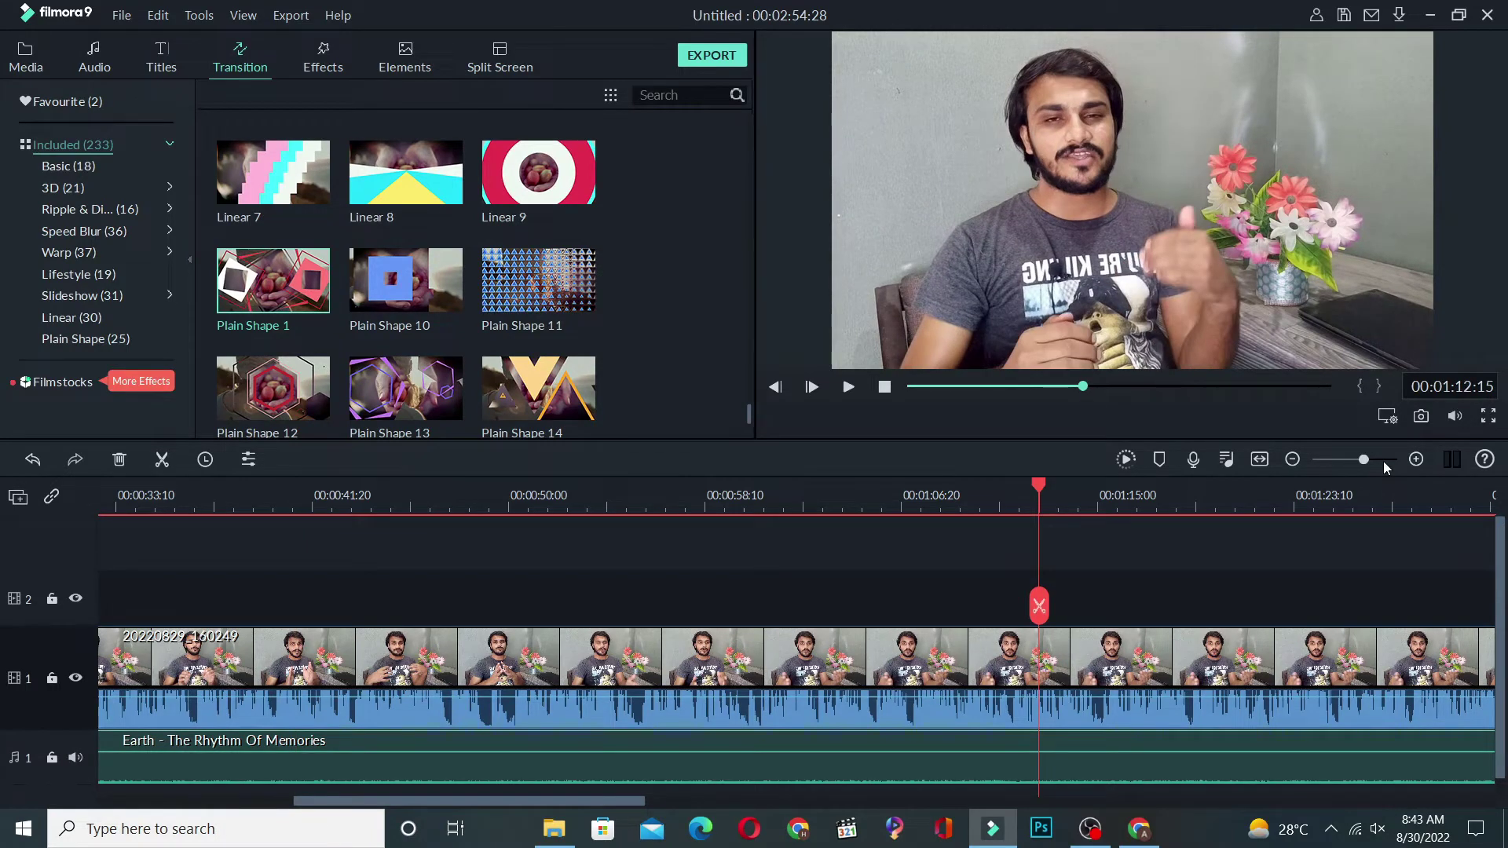
left_click(1293, 460)
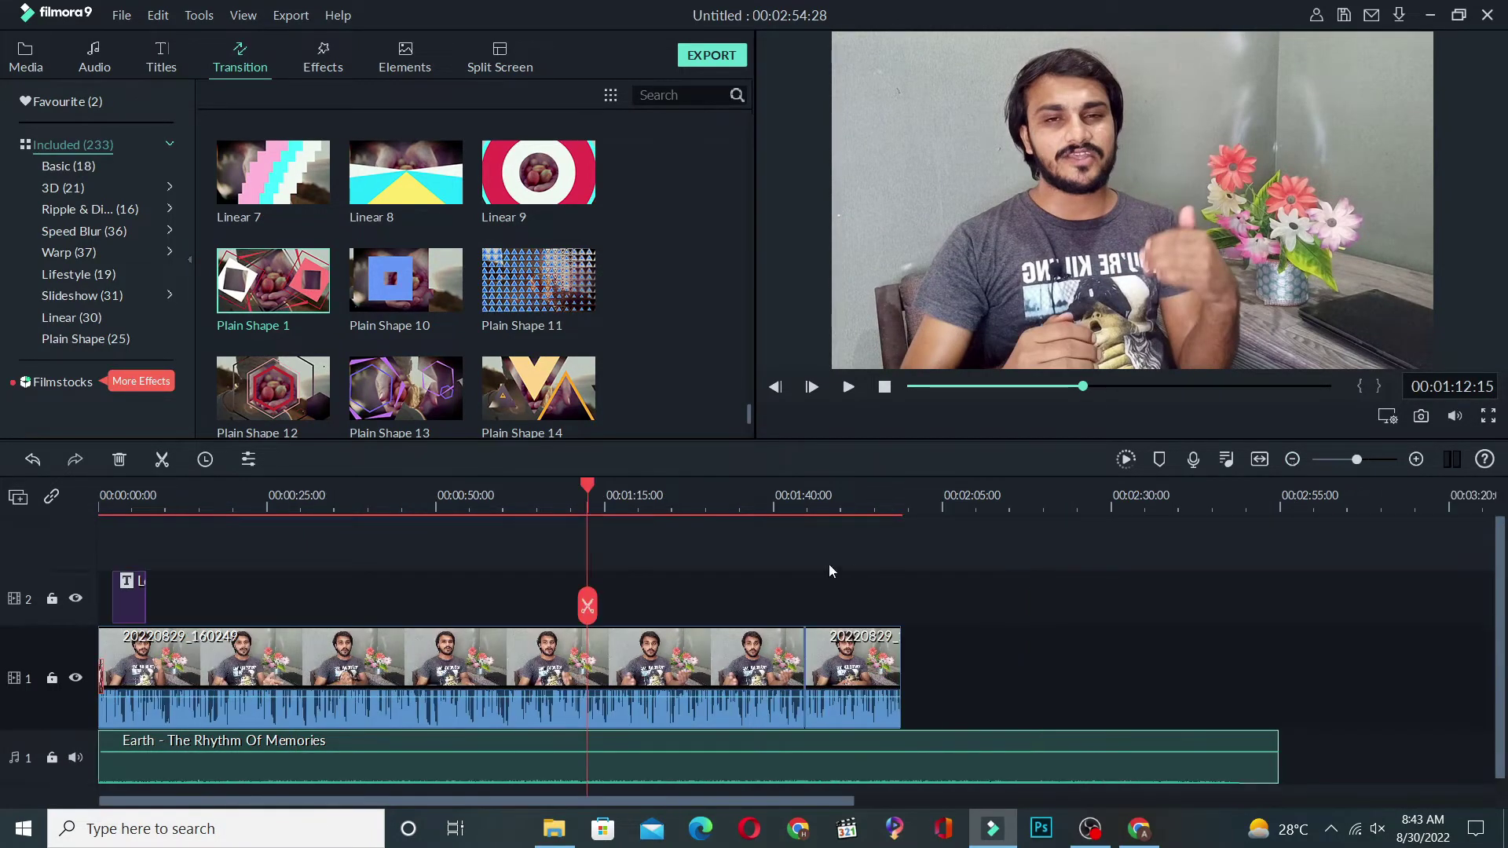
left_click_drag(589, 487, 783, 511)
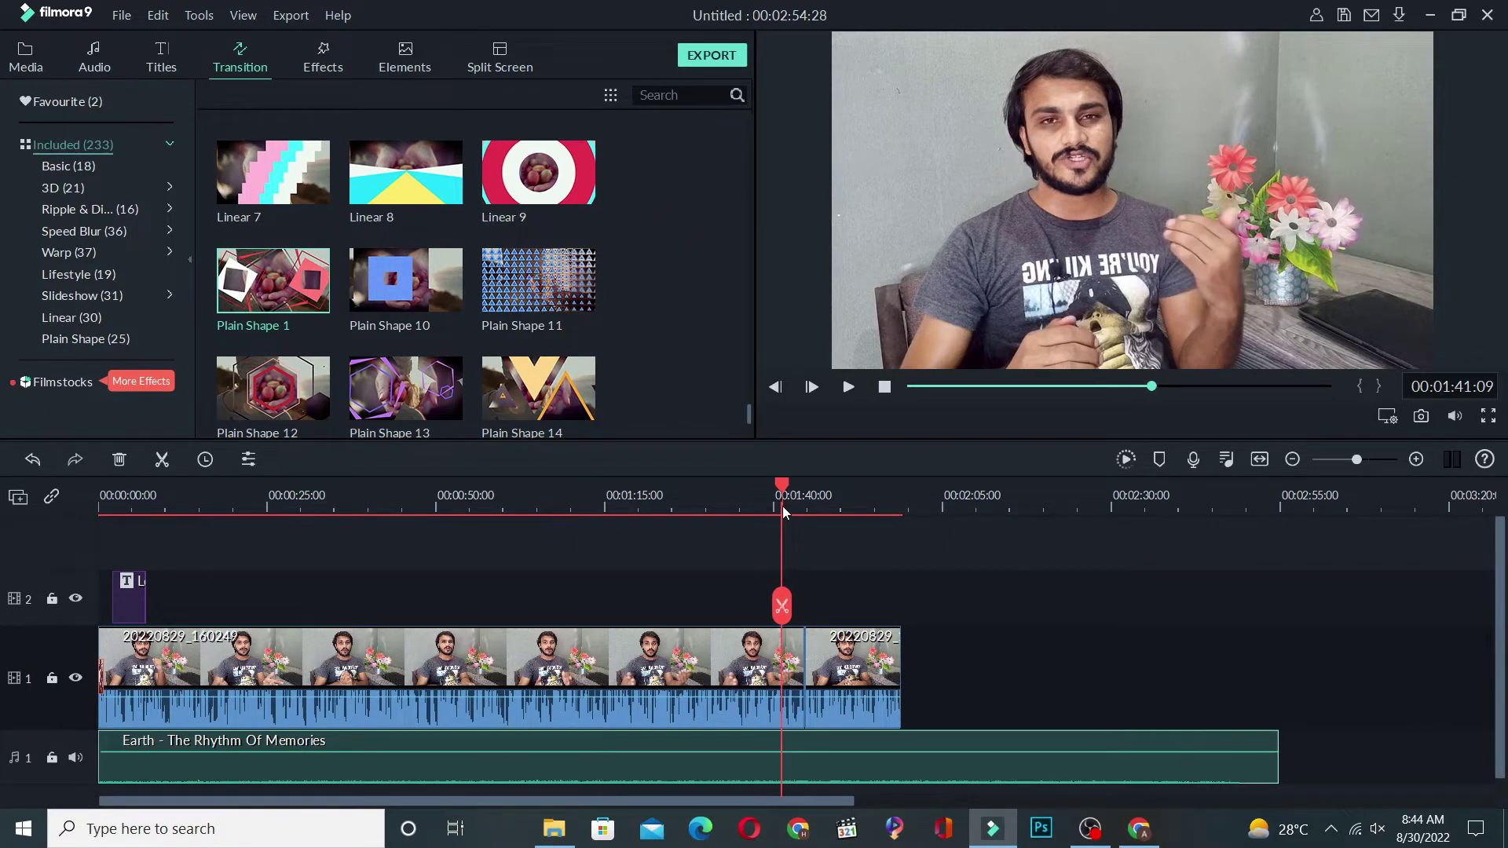
Add the Flash transition at the cut between the two video clips.
scroll(440, 225, "up", 3)
scroll(440, 228, "up", 10)
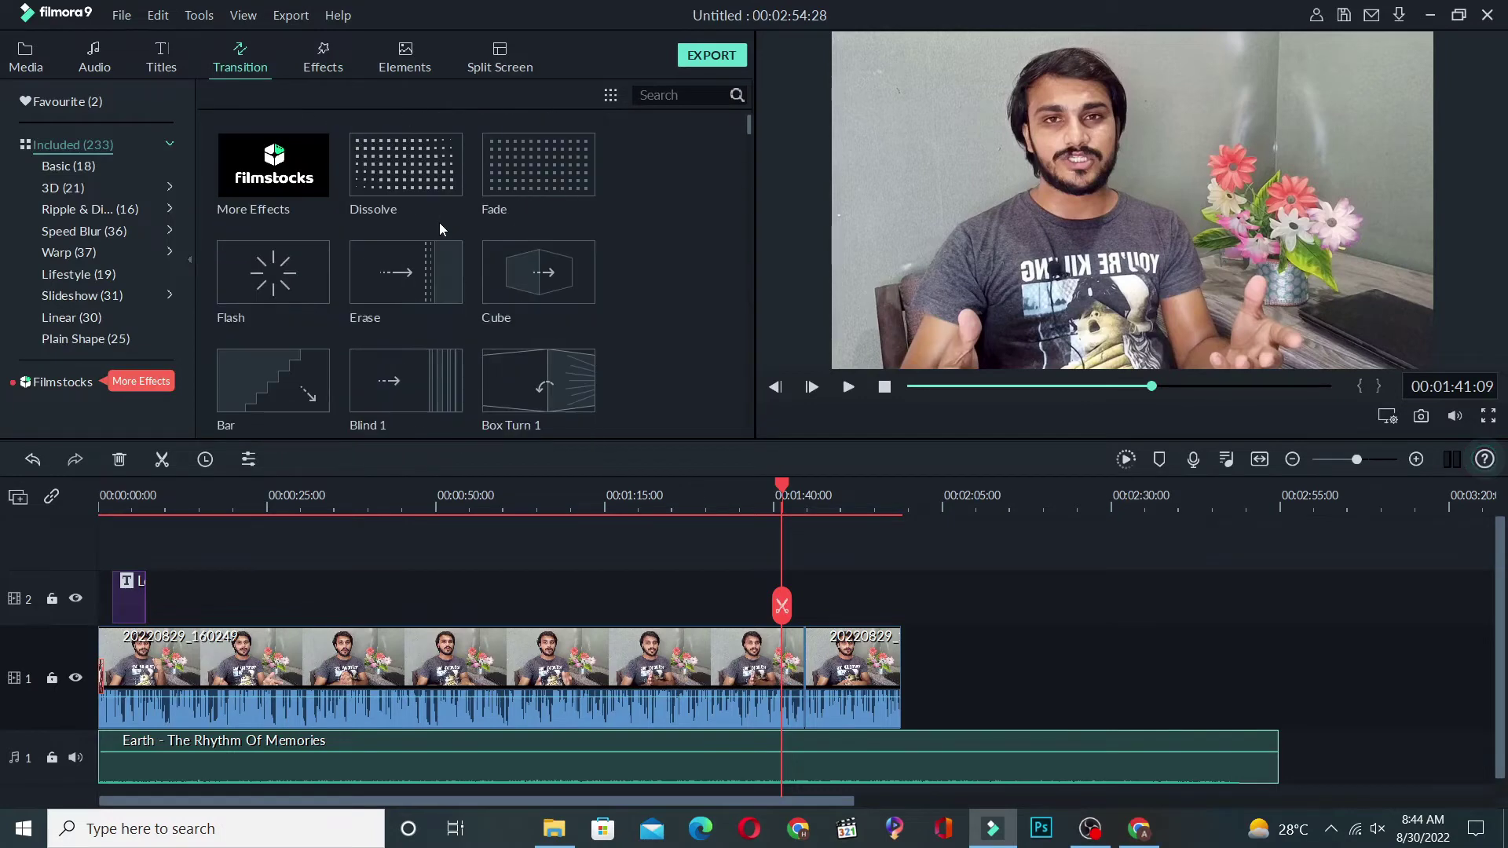
mouse_move(308, 271)
mouse_move(308, 271)
left_mouse_down()
mouse_move(684, 552)
mouse_move(803, 605)
mouse_move(804, 658)
left_mouse_up()
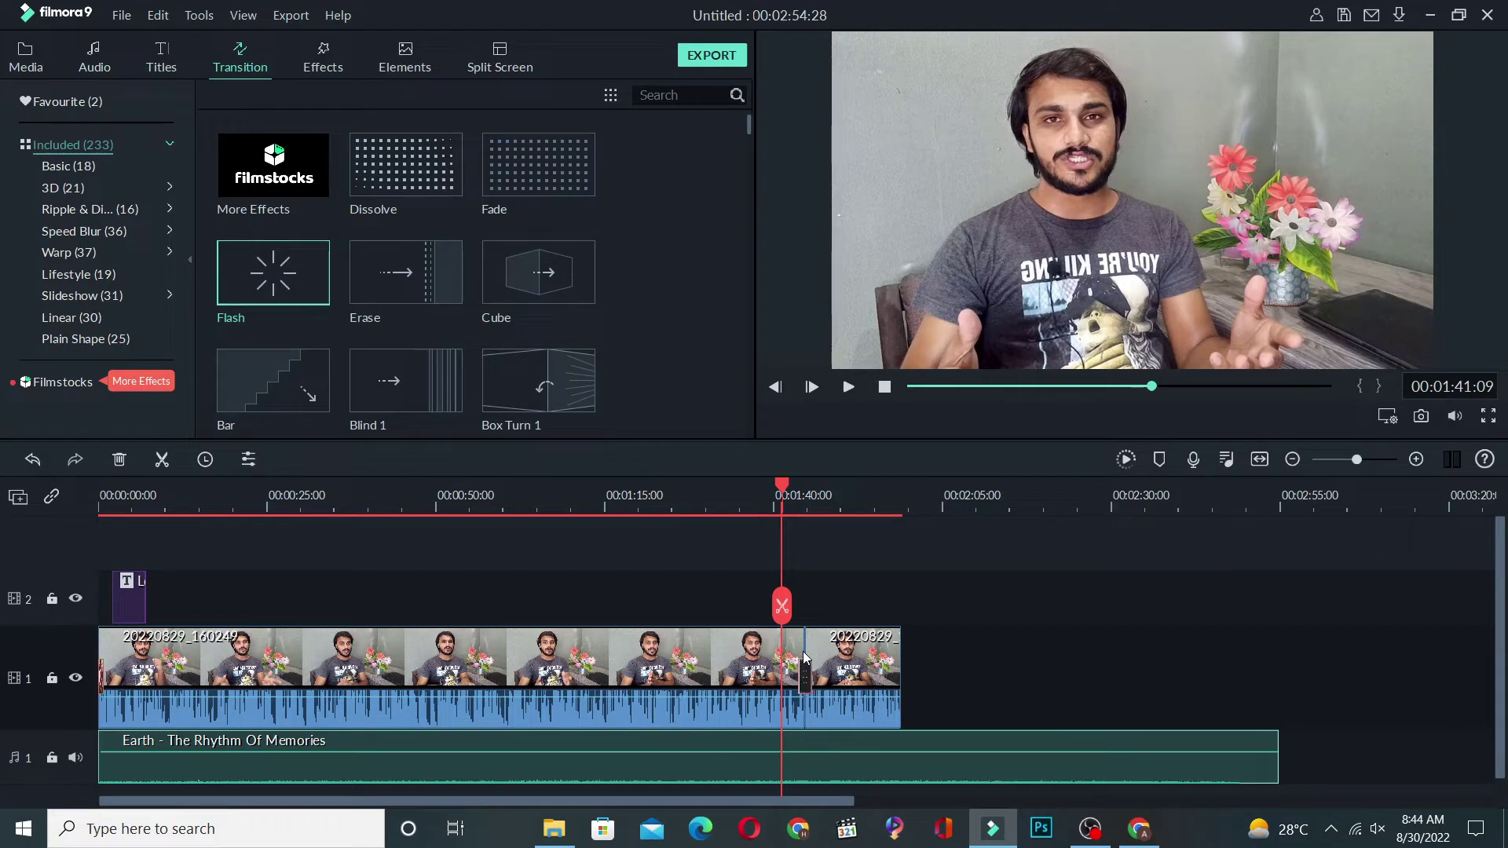
left_click(813, 674)
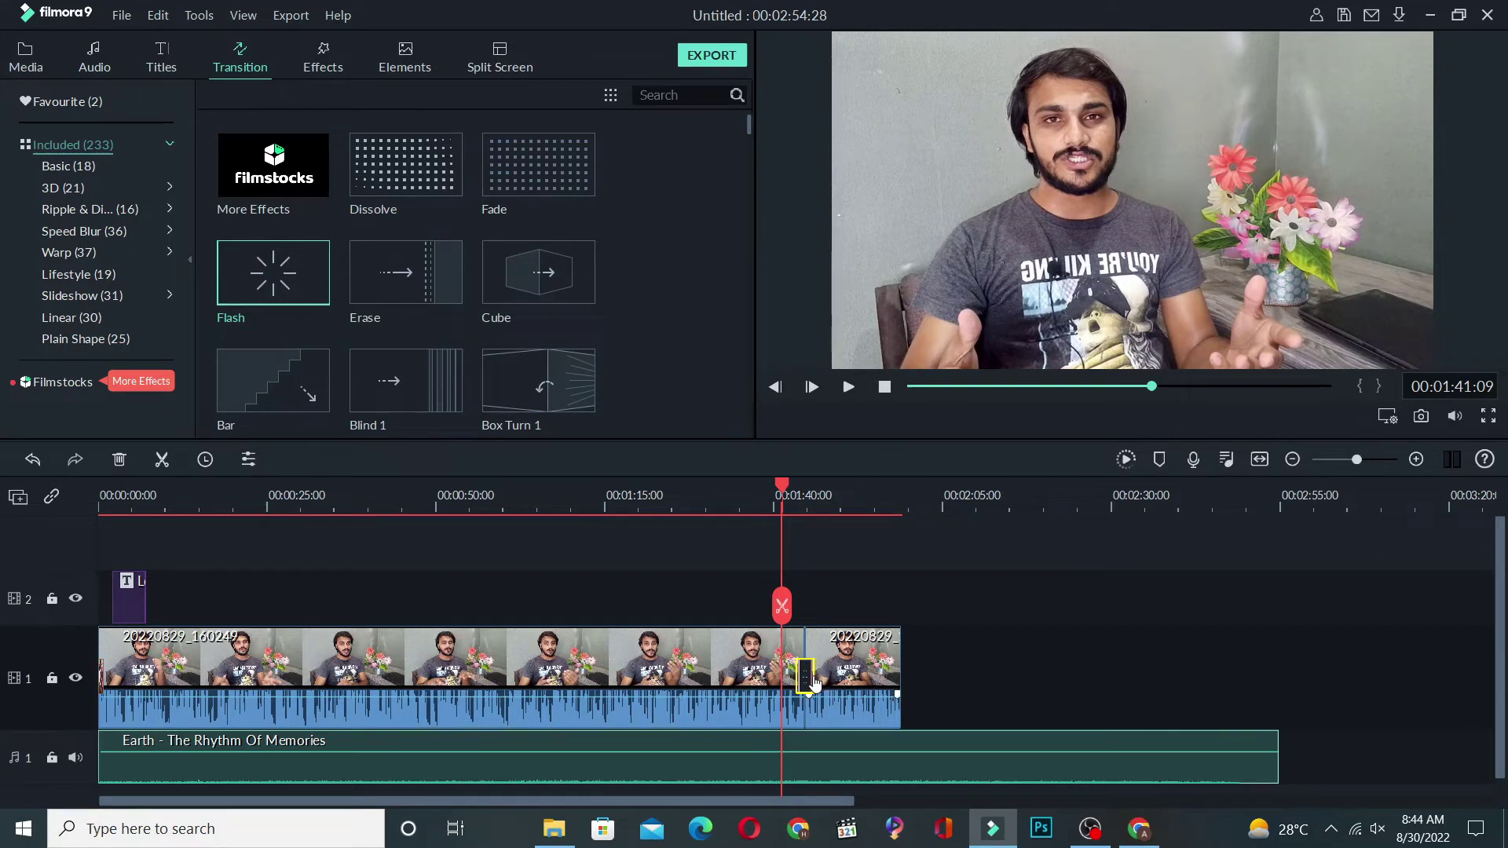
key("Delete")
Play the video across the cut between the two clips, starting from about 1:43.
left_click_drag(782, 487, 799, 491)
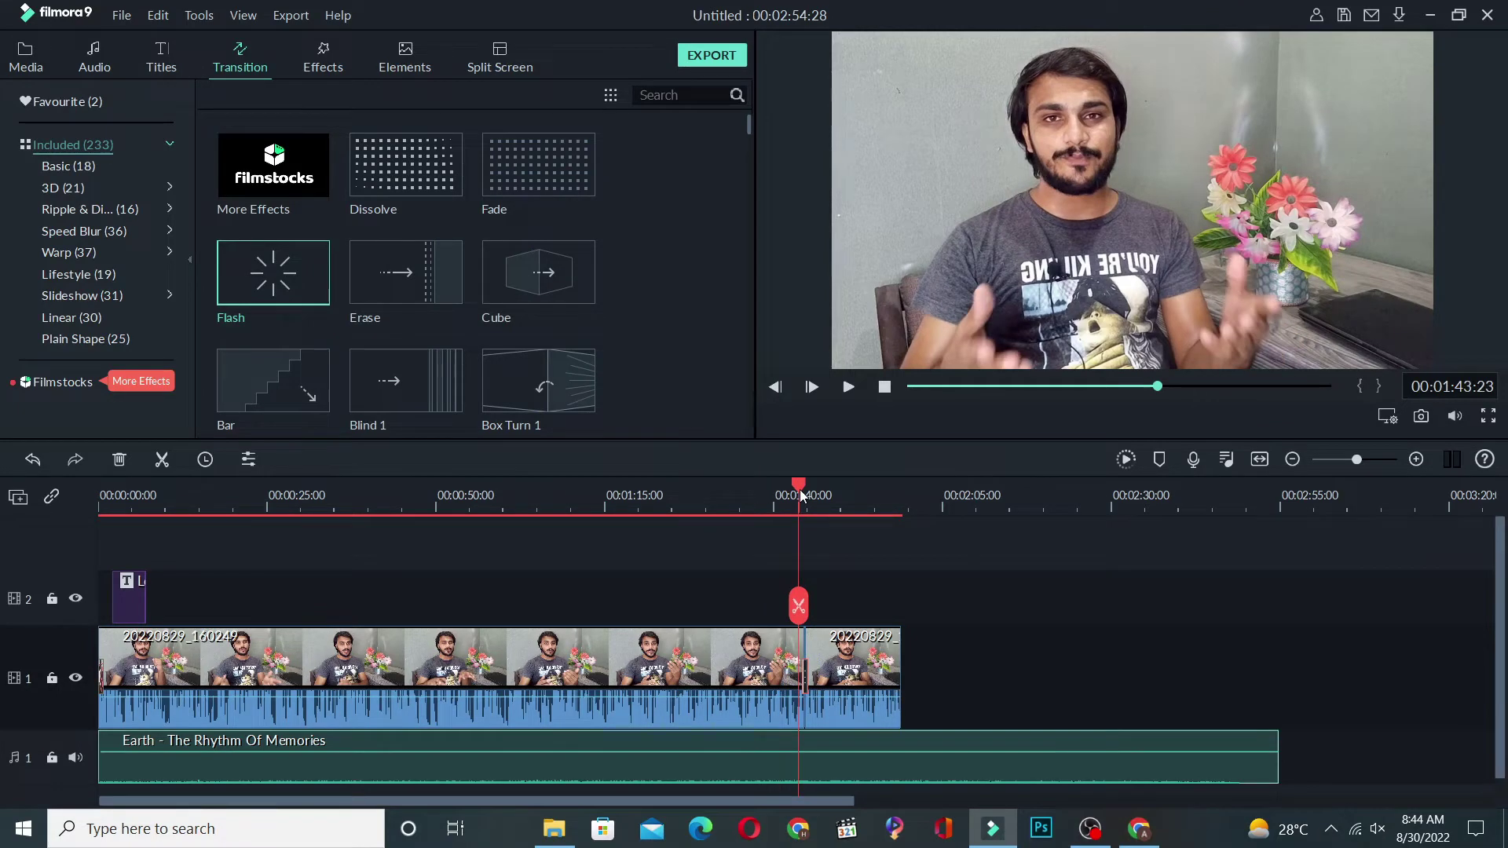
key("space")
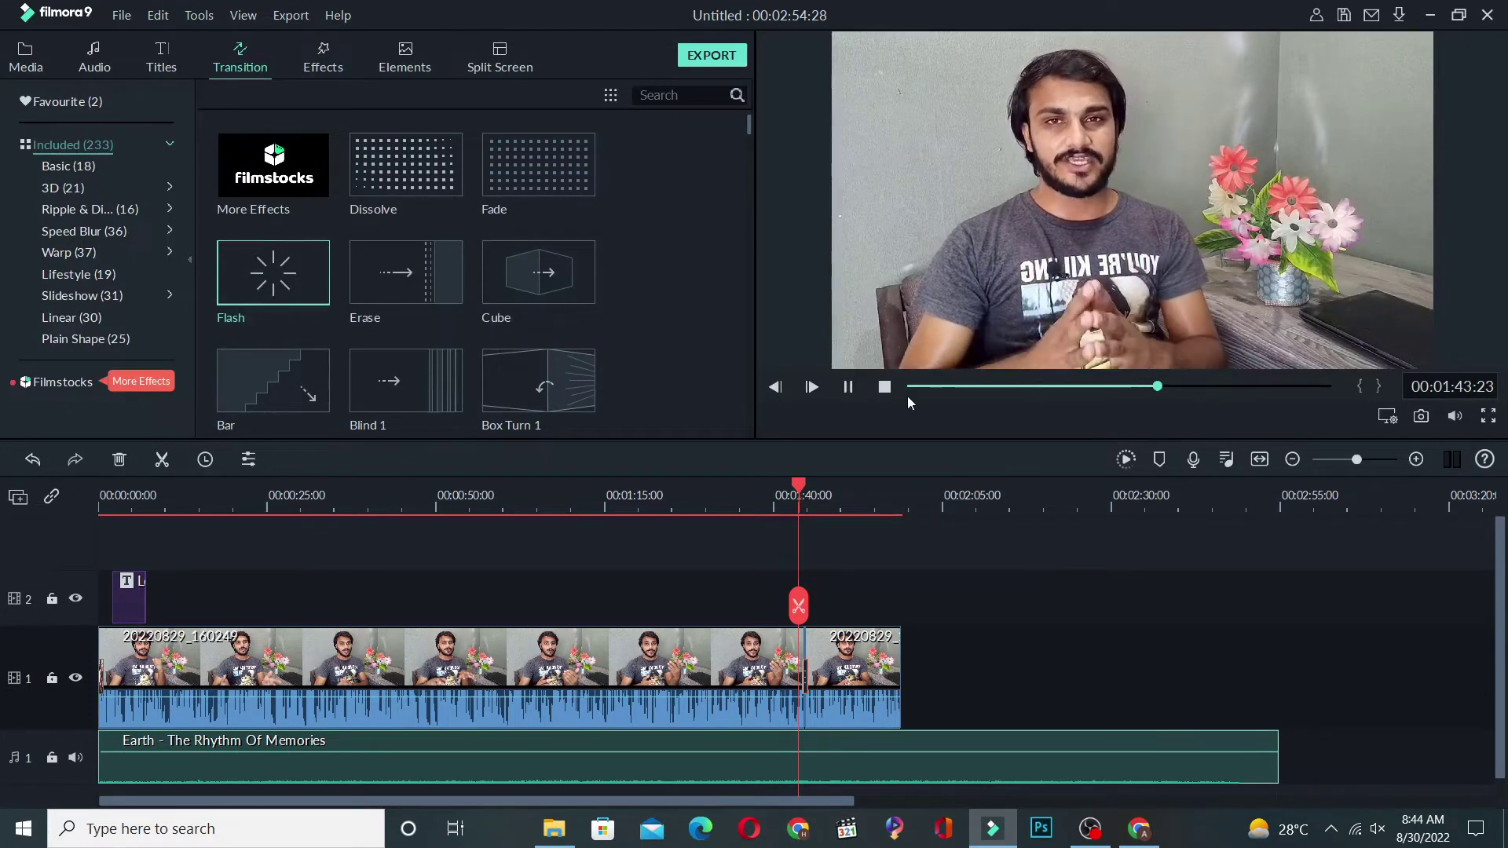
left_click(877, 397)
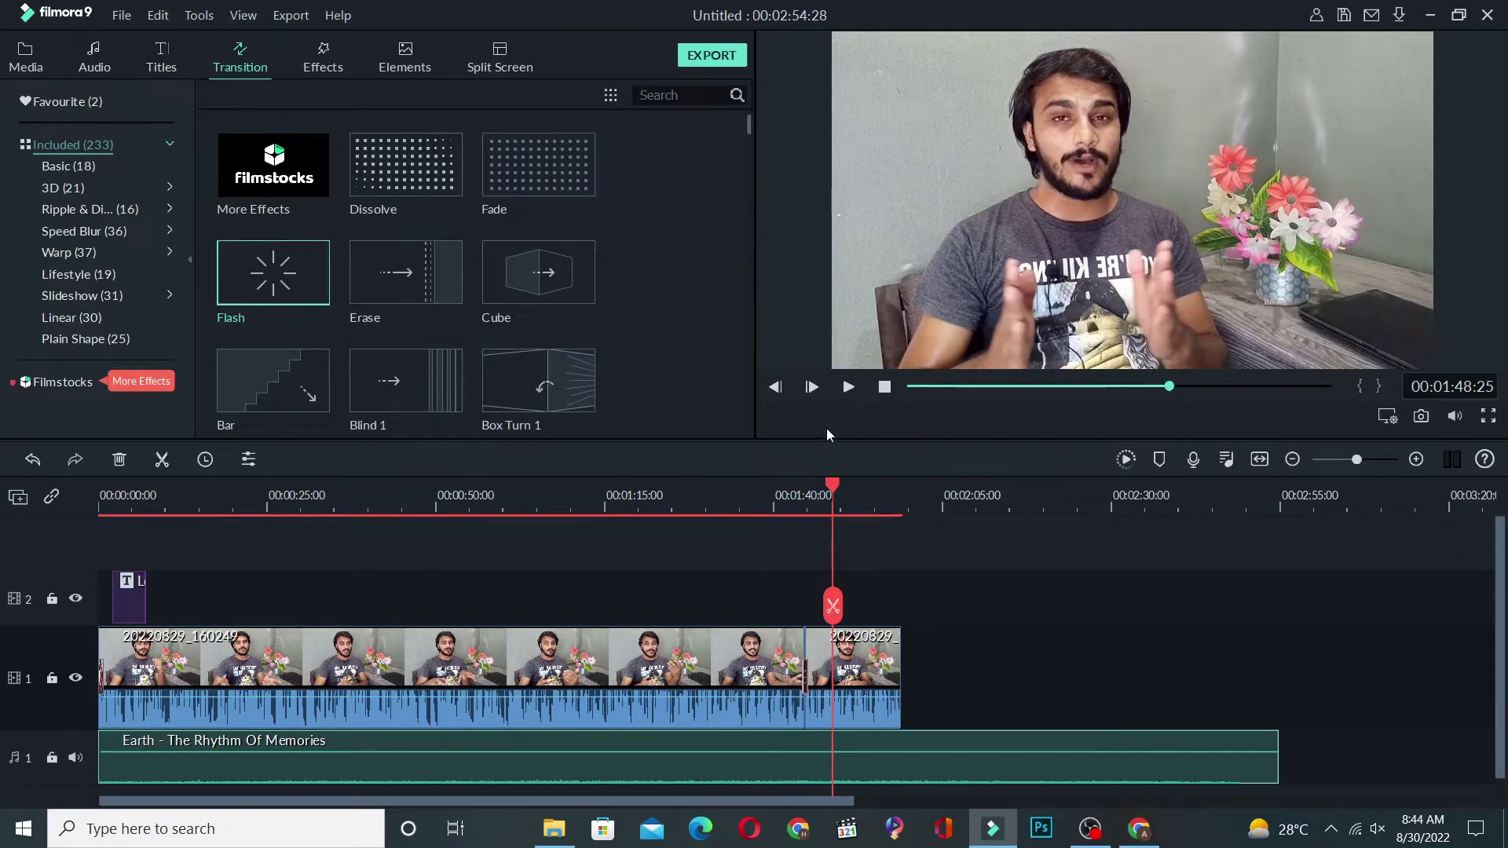
Look through more of the transitions and move the playhead back to about 1:29.
scroll(475, 256, "down", 5)
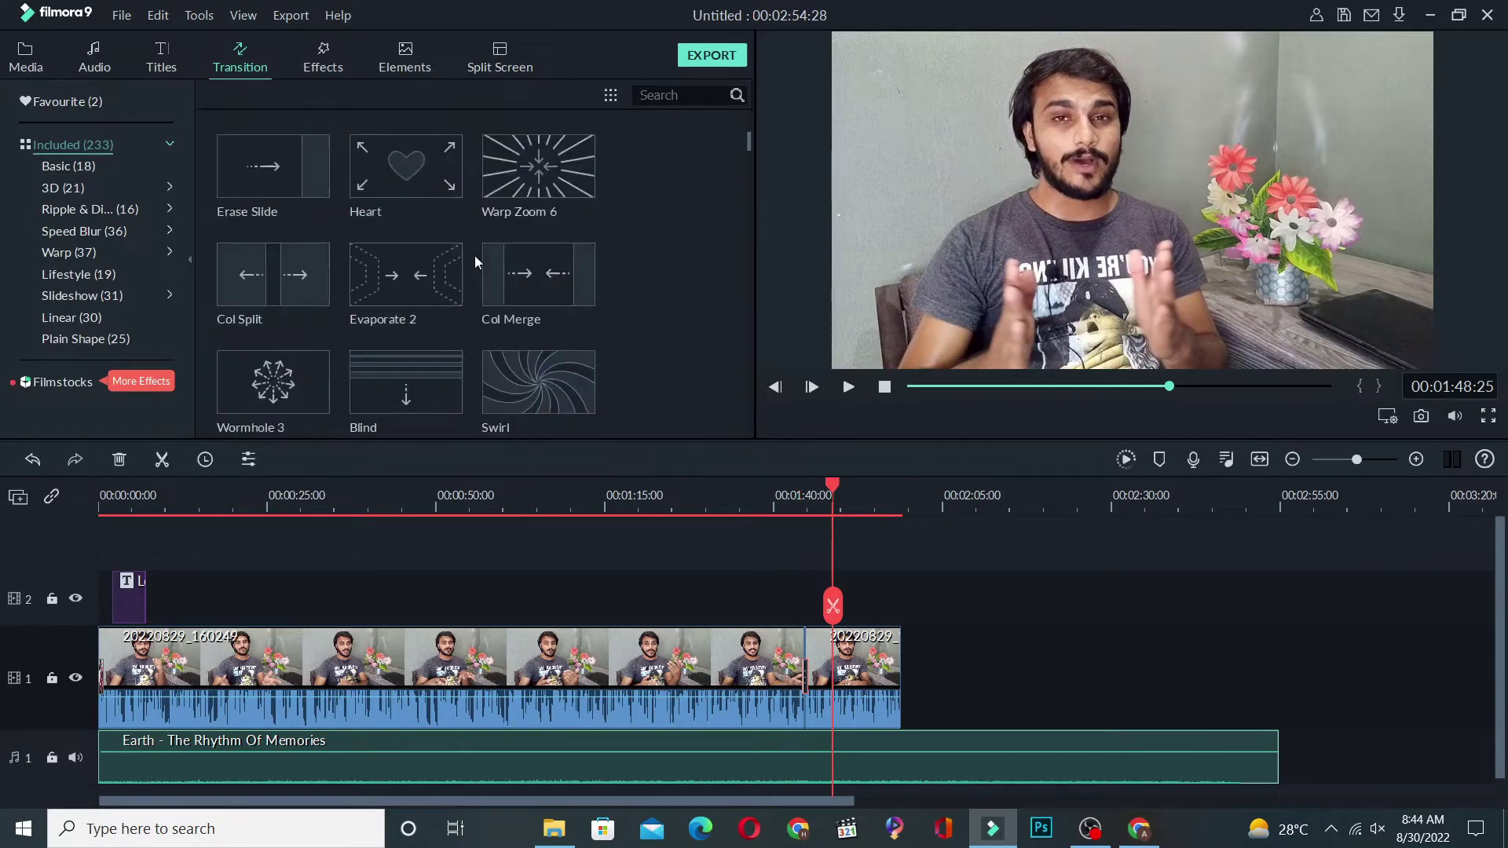
scroll(475, 256, "down", 10)
scroll(475, 256, "up", 15)
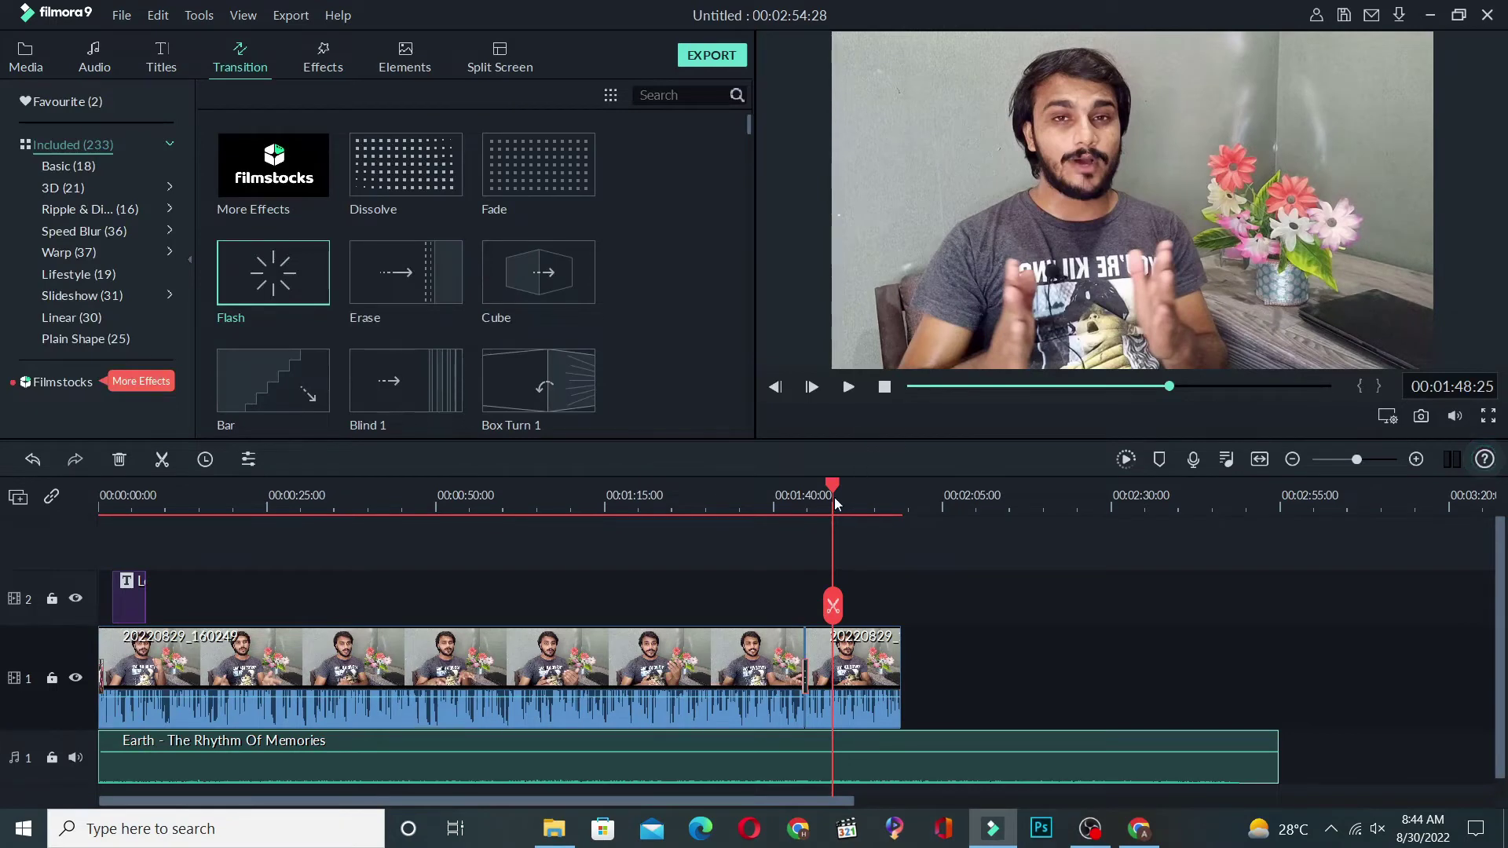
left_click_drag(837, 490, 701, 495)
mouse_move(362, 185)
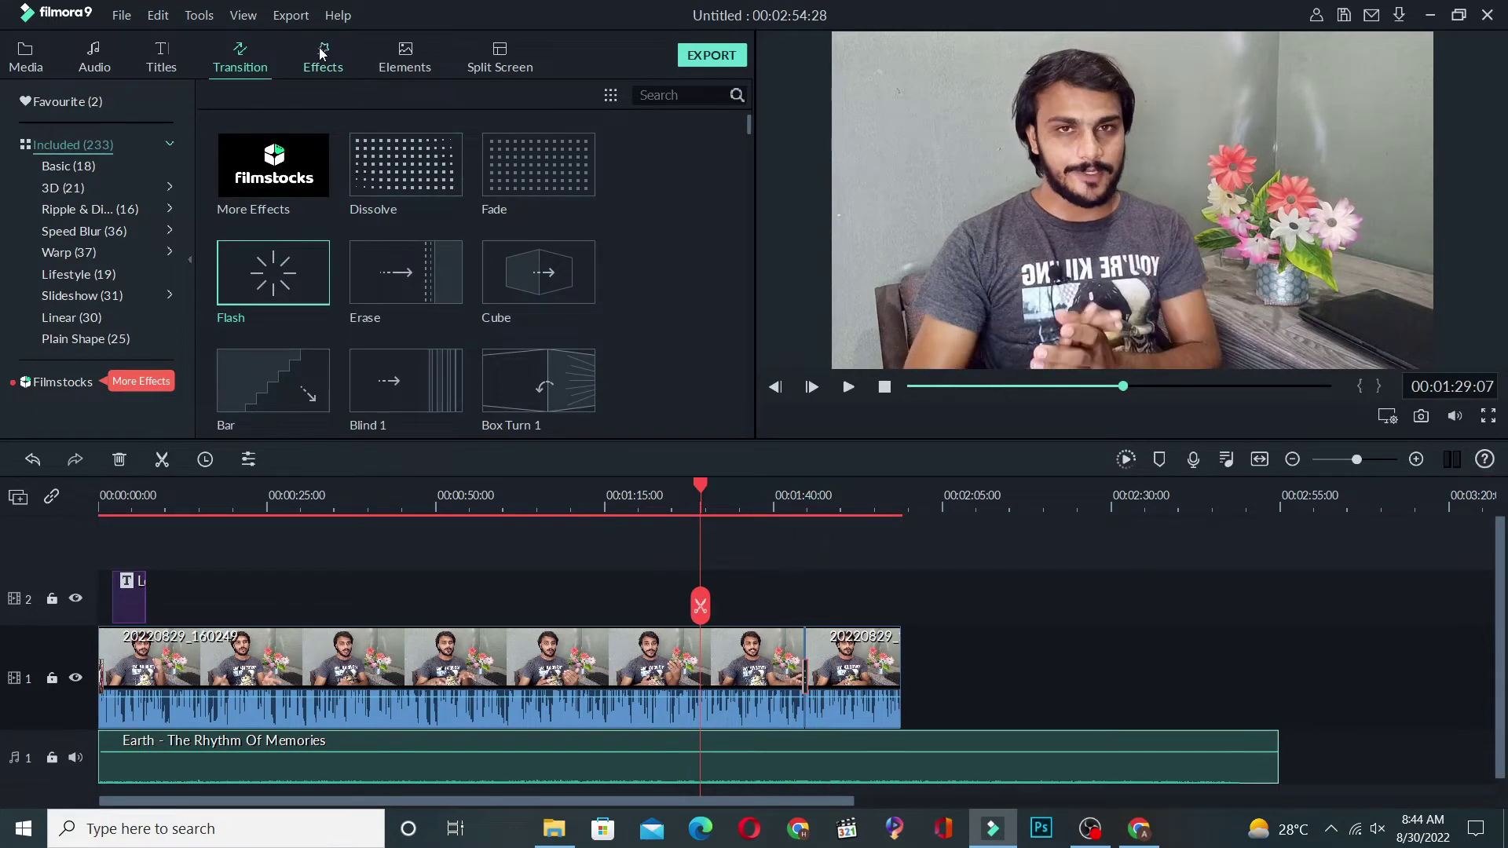
Preview the 70s effect and add it to video track 2 at the start of the second video clip.
left_click(322, 53)
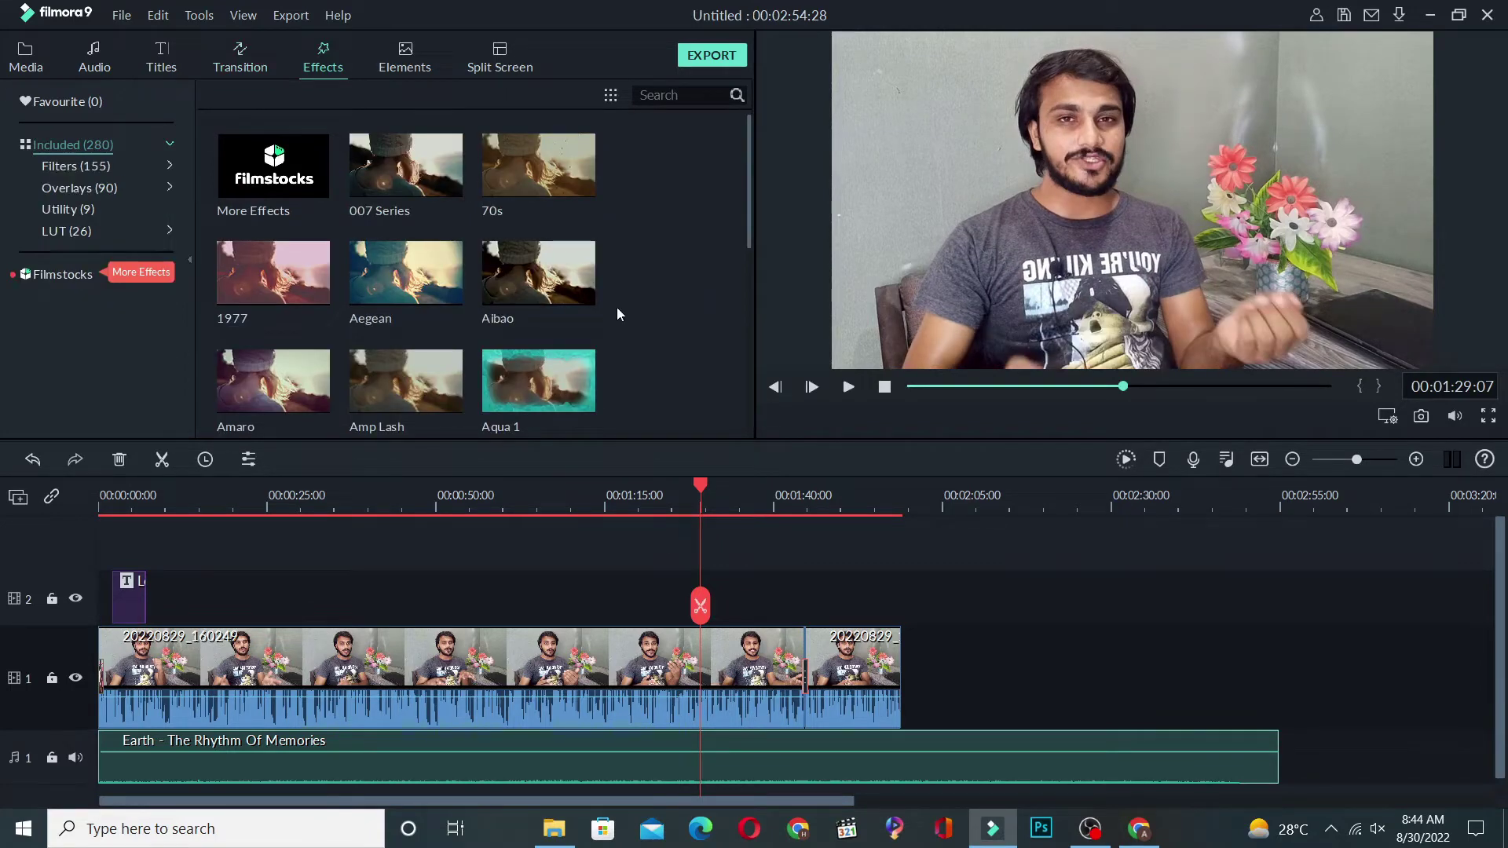
left_click_drag(701, 490, 815, 552)
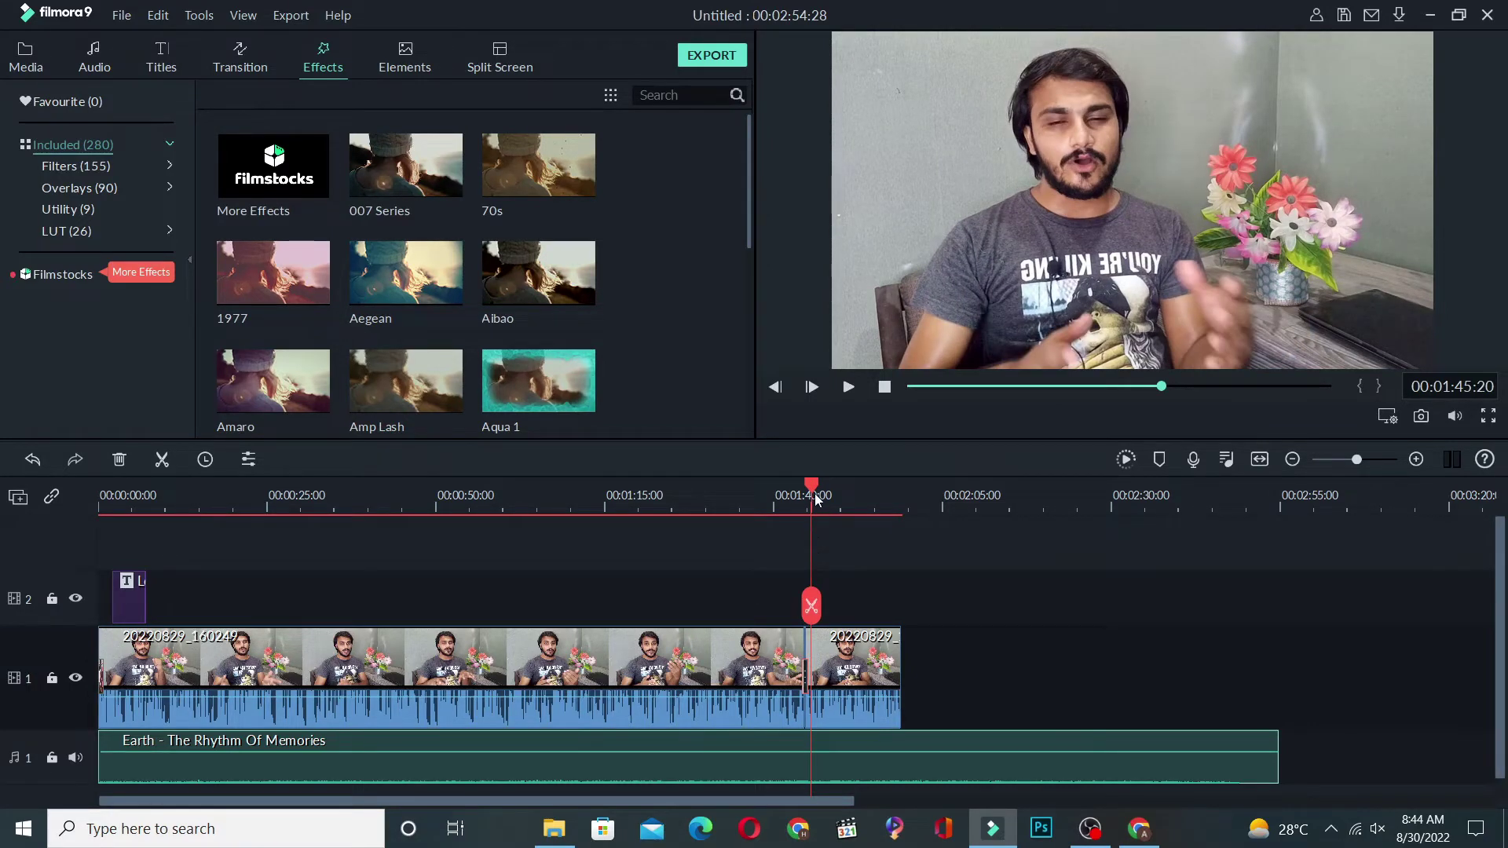
left_click_drag(816, 489, 832, 491)
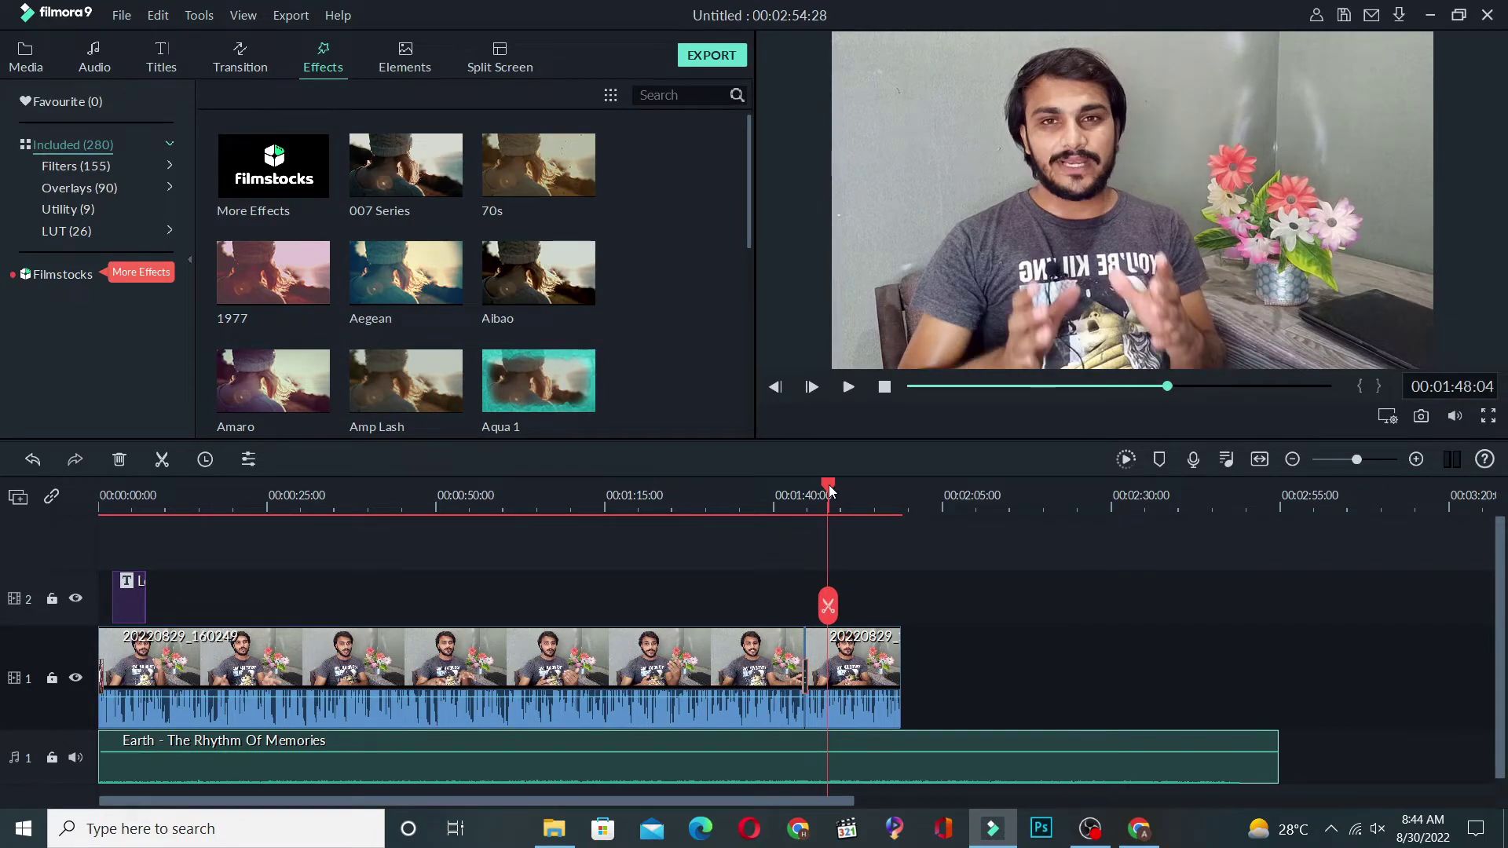
left_click(550, 183)
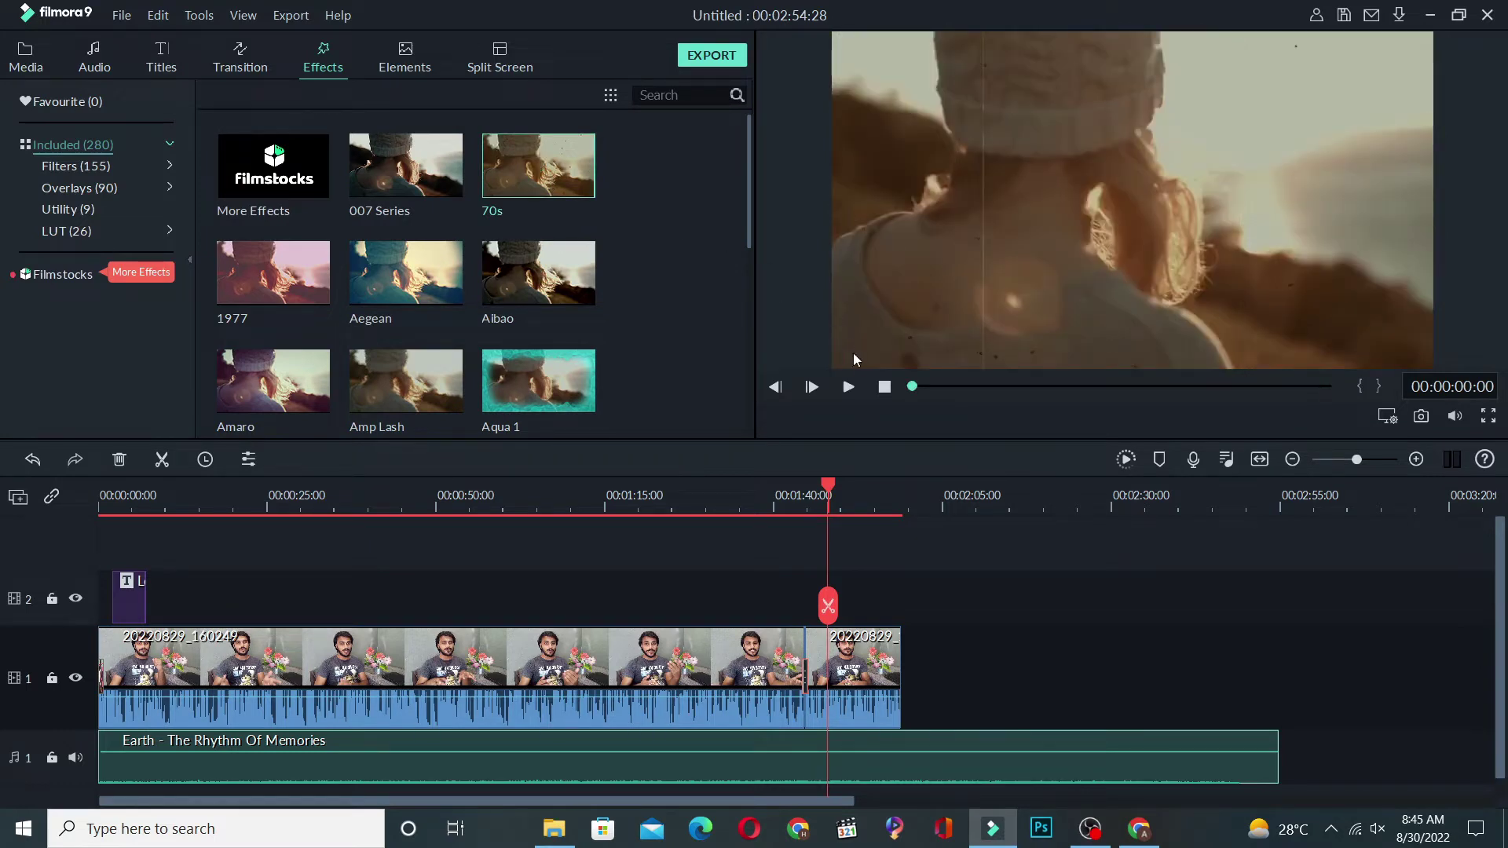
left_click(850, 387)
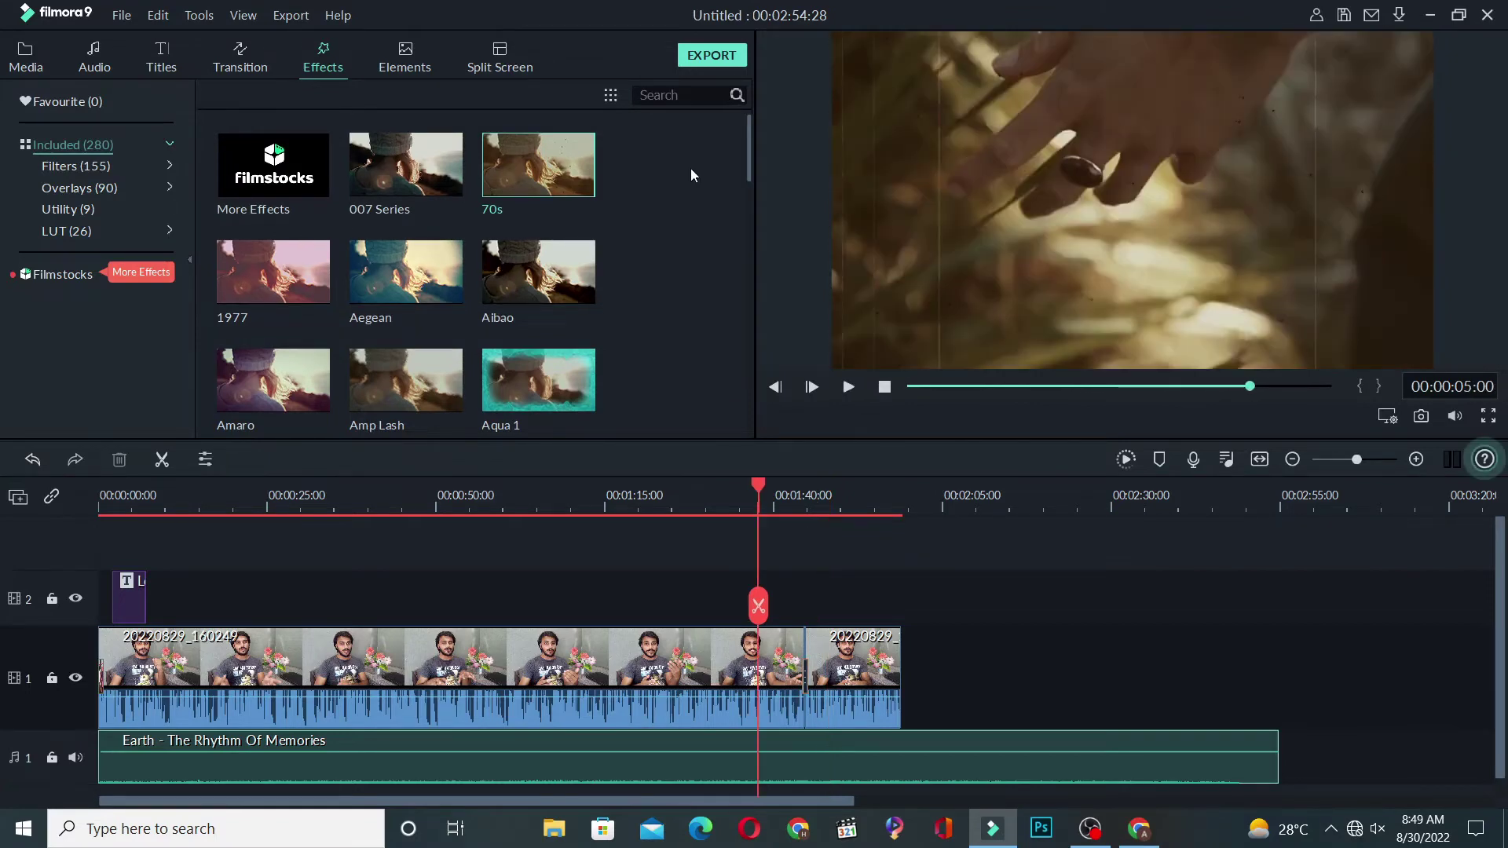
left_click_drag(564, 164, 817, 591)
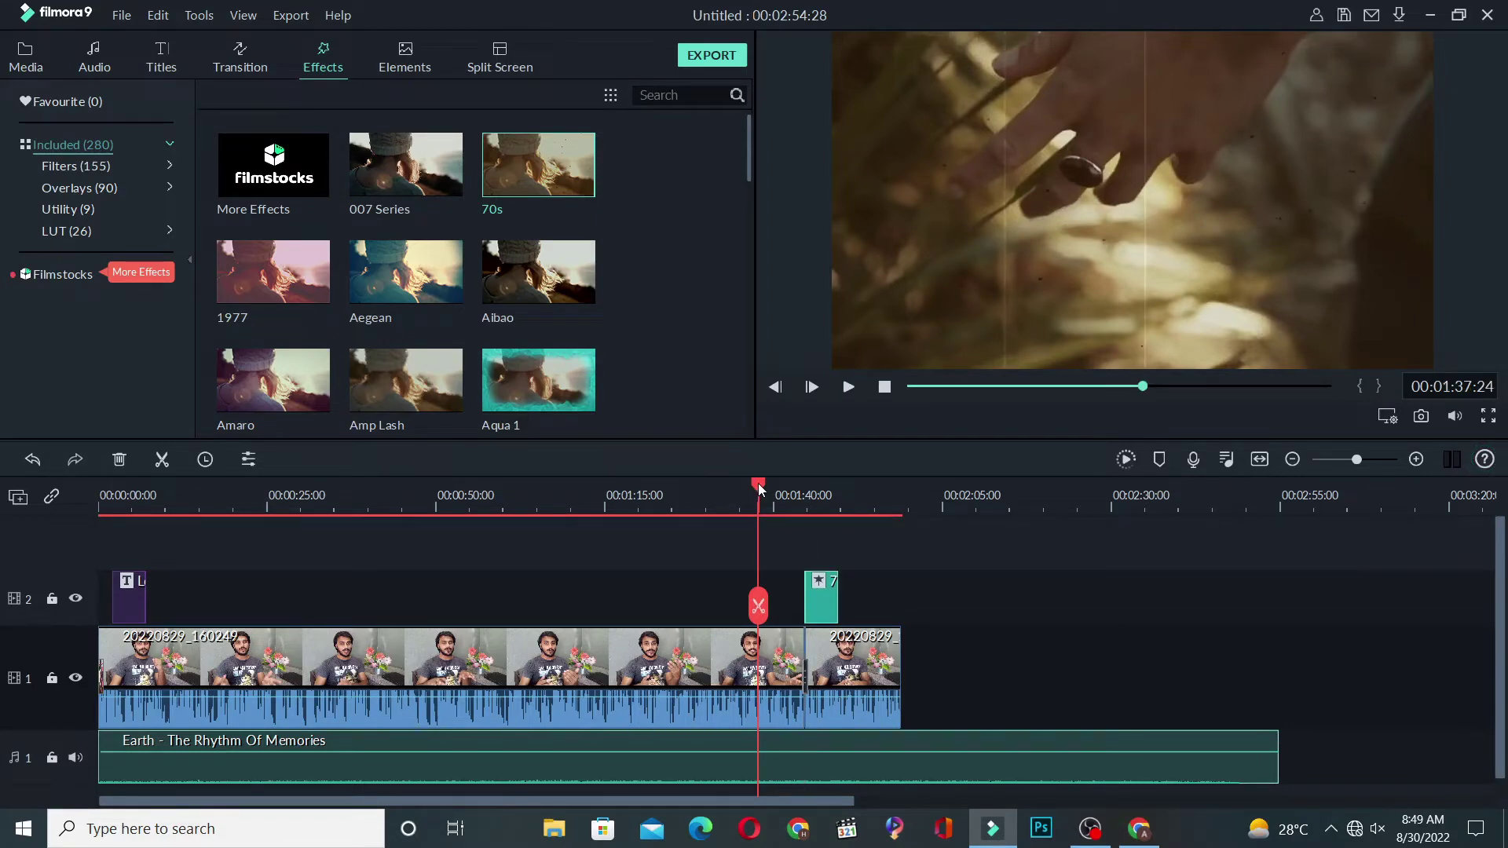
Play the video through the 70s effect, starting from about 1:43.
left_click_drag(759, 489, 797, 489)
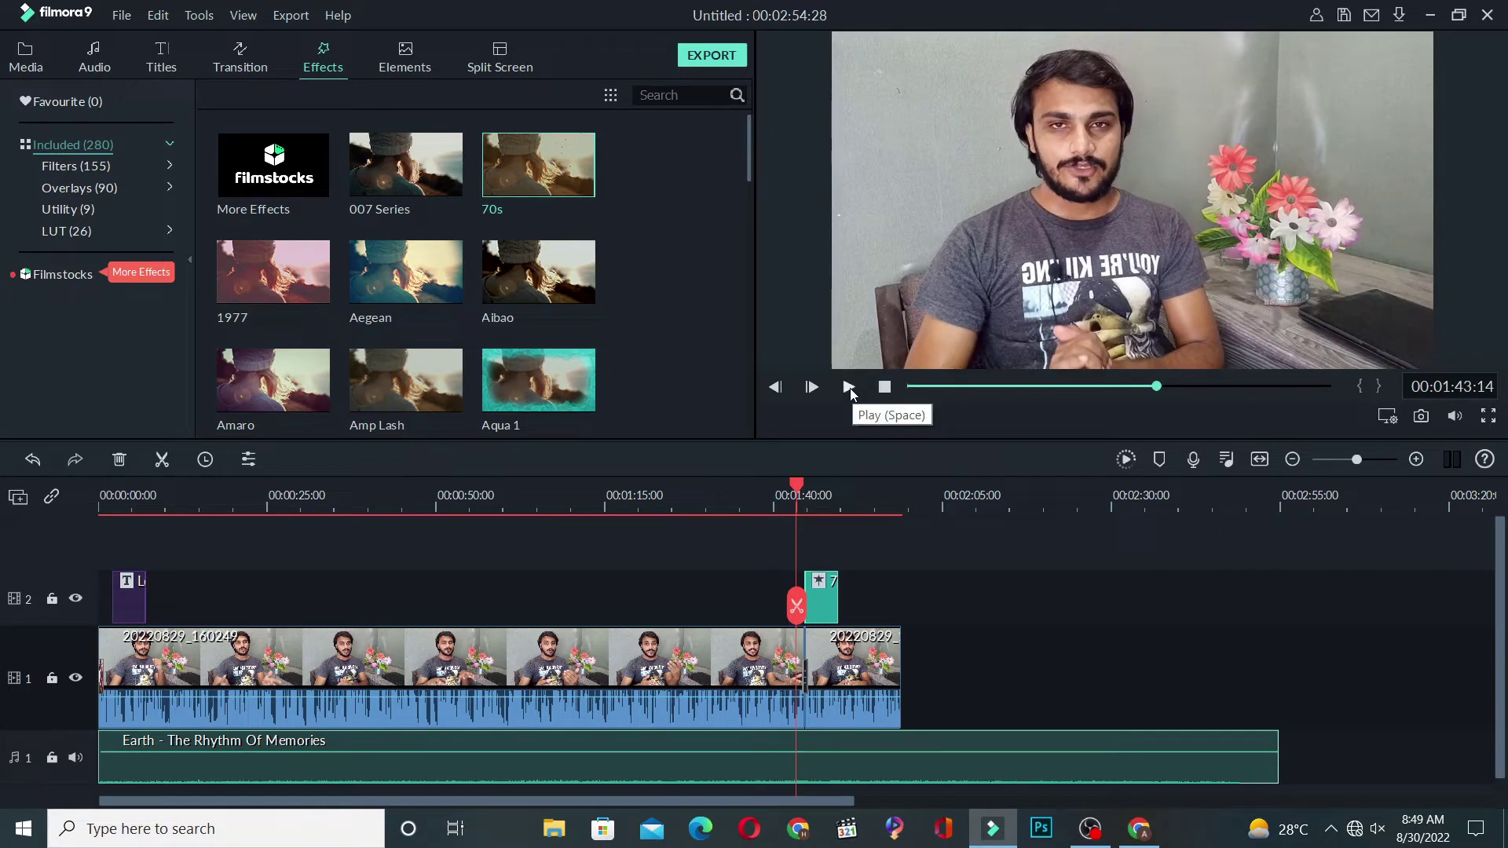
left_click(849, 386)
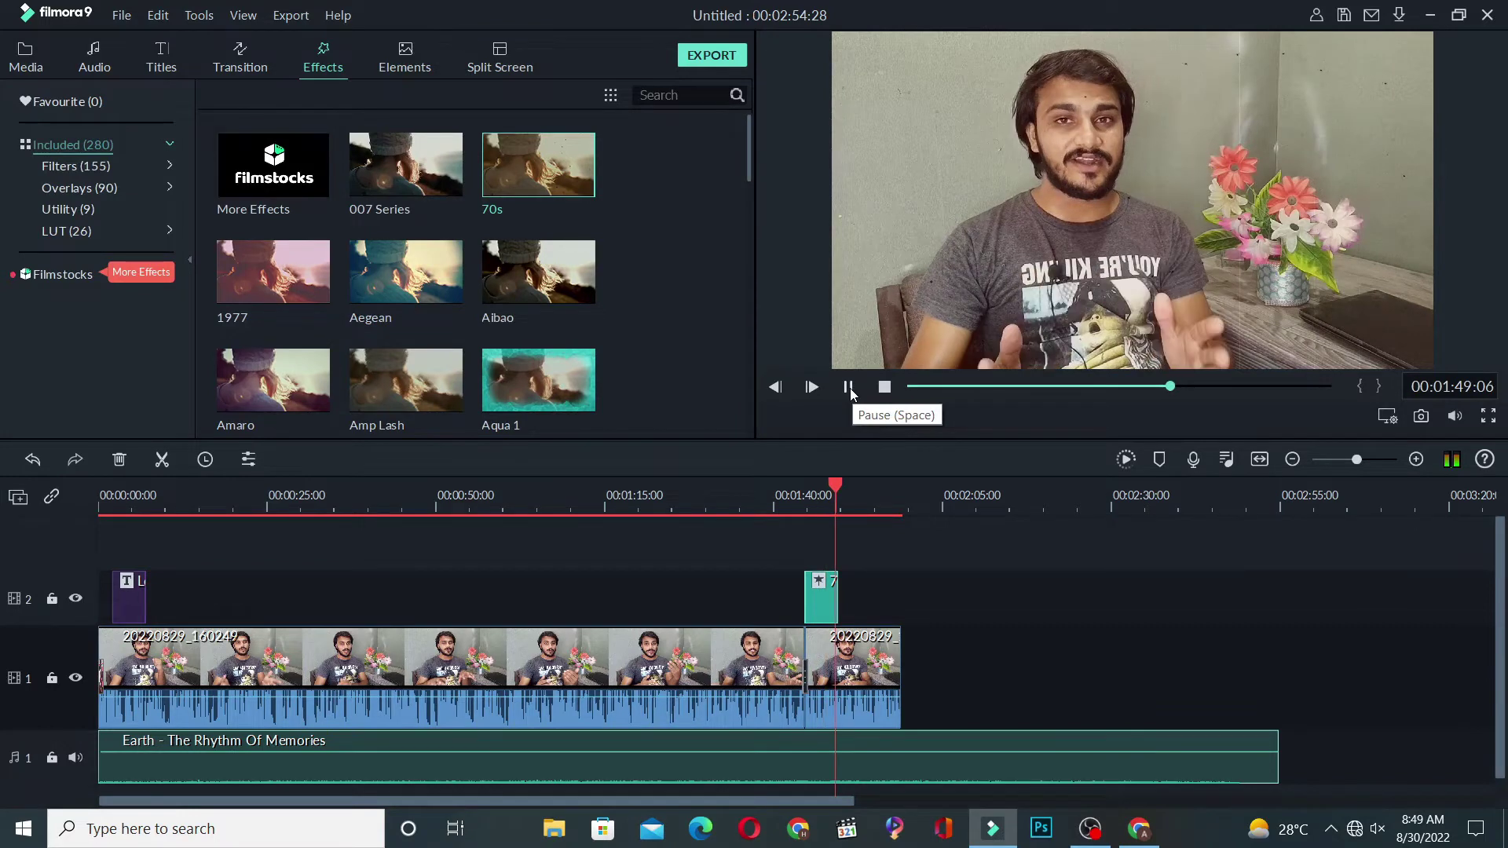
left_click(850, 388)
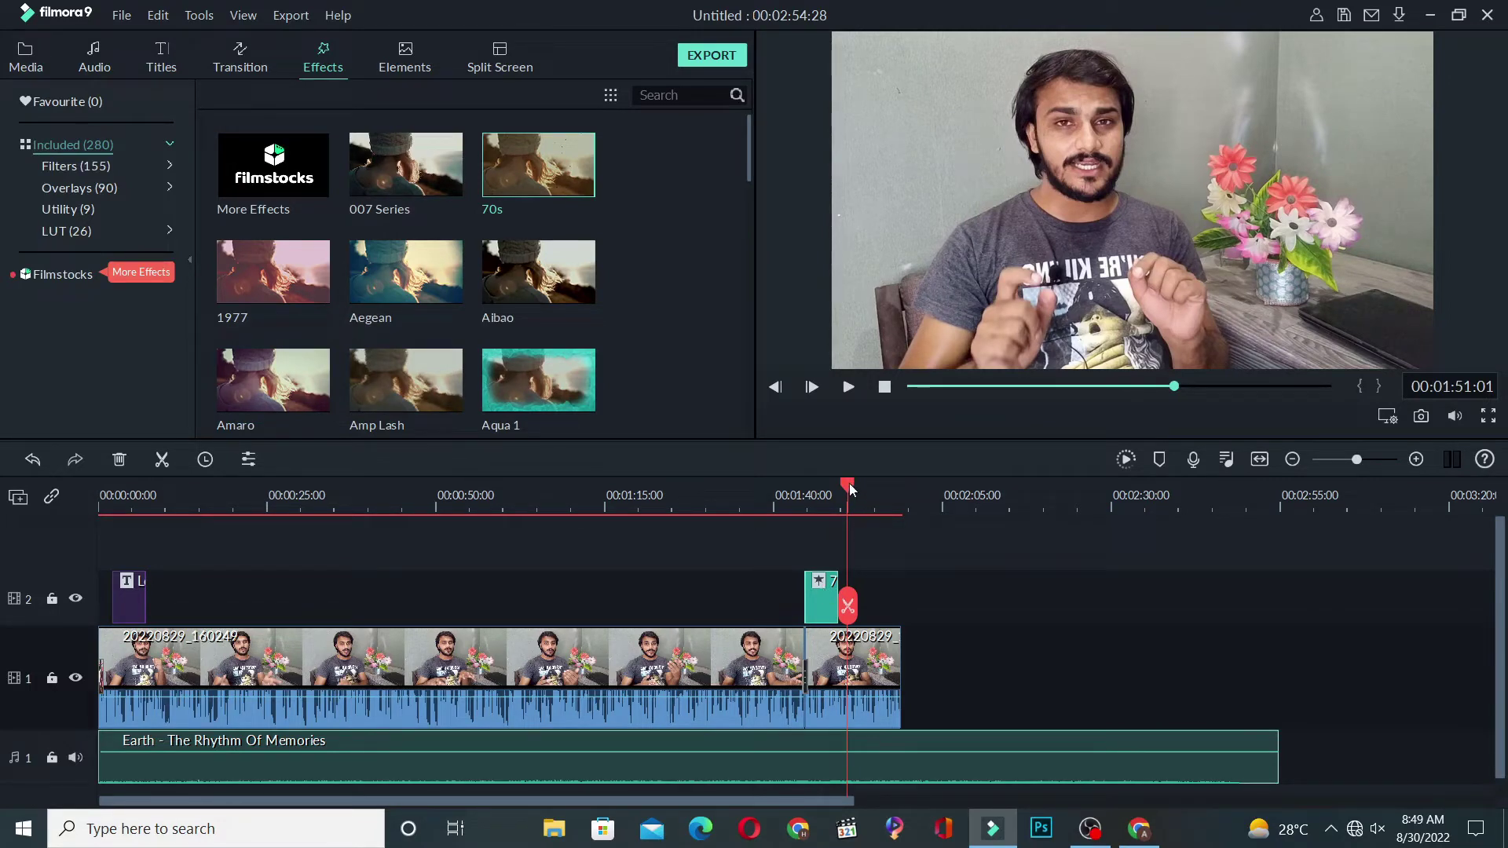
Position the playhead just after the lower-third title, at 00:00:08:23.
left_click_drag(850, 489, 769, 488)
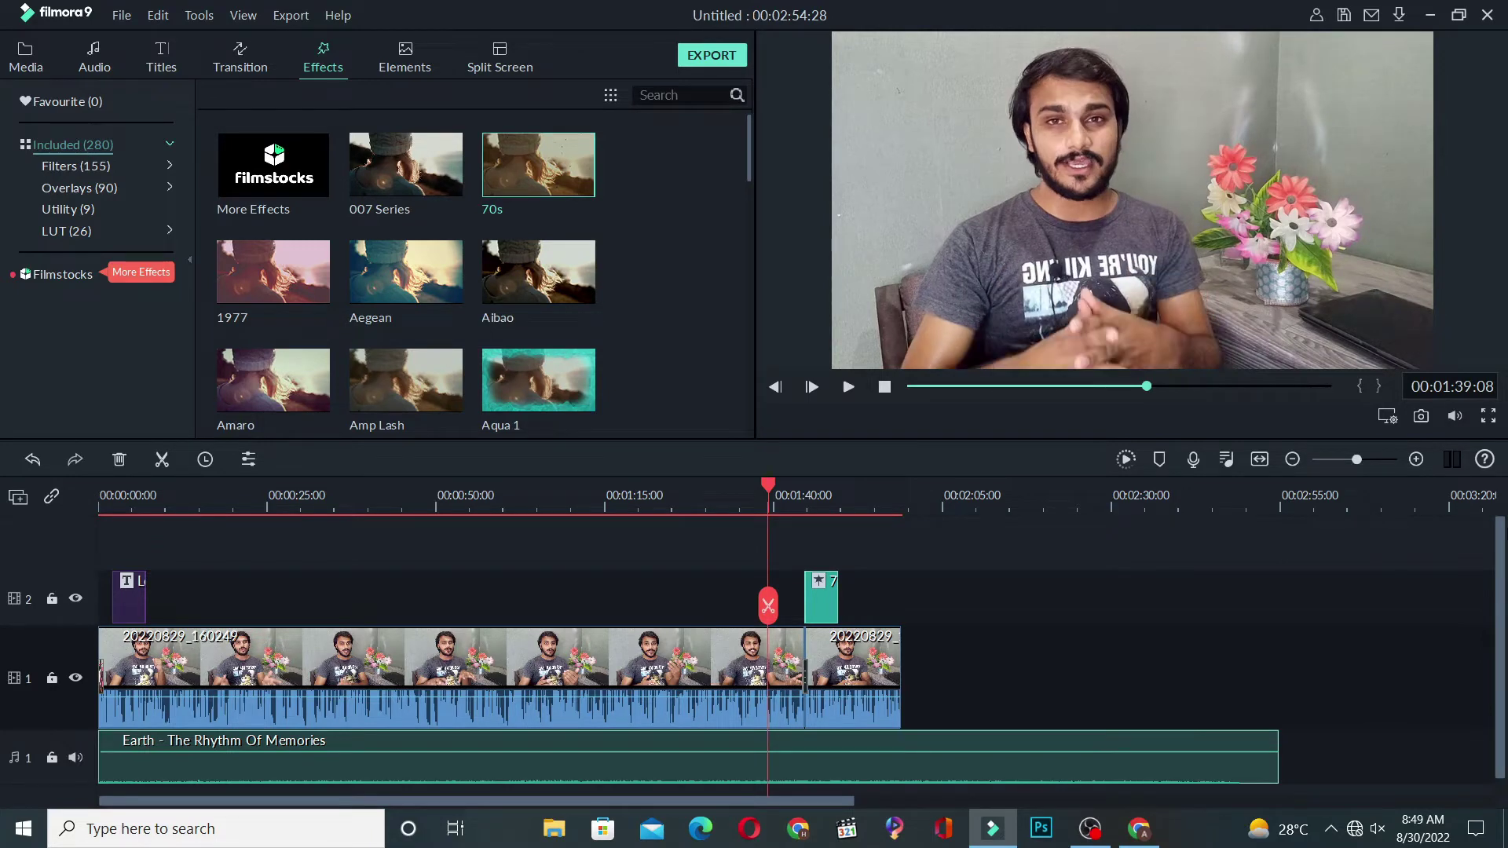
scroll(1499, 546, "down", 1)
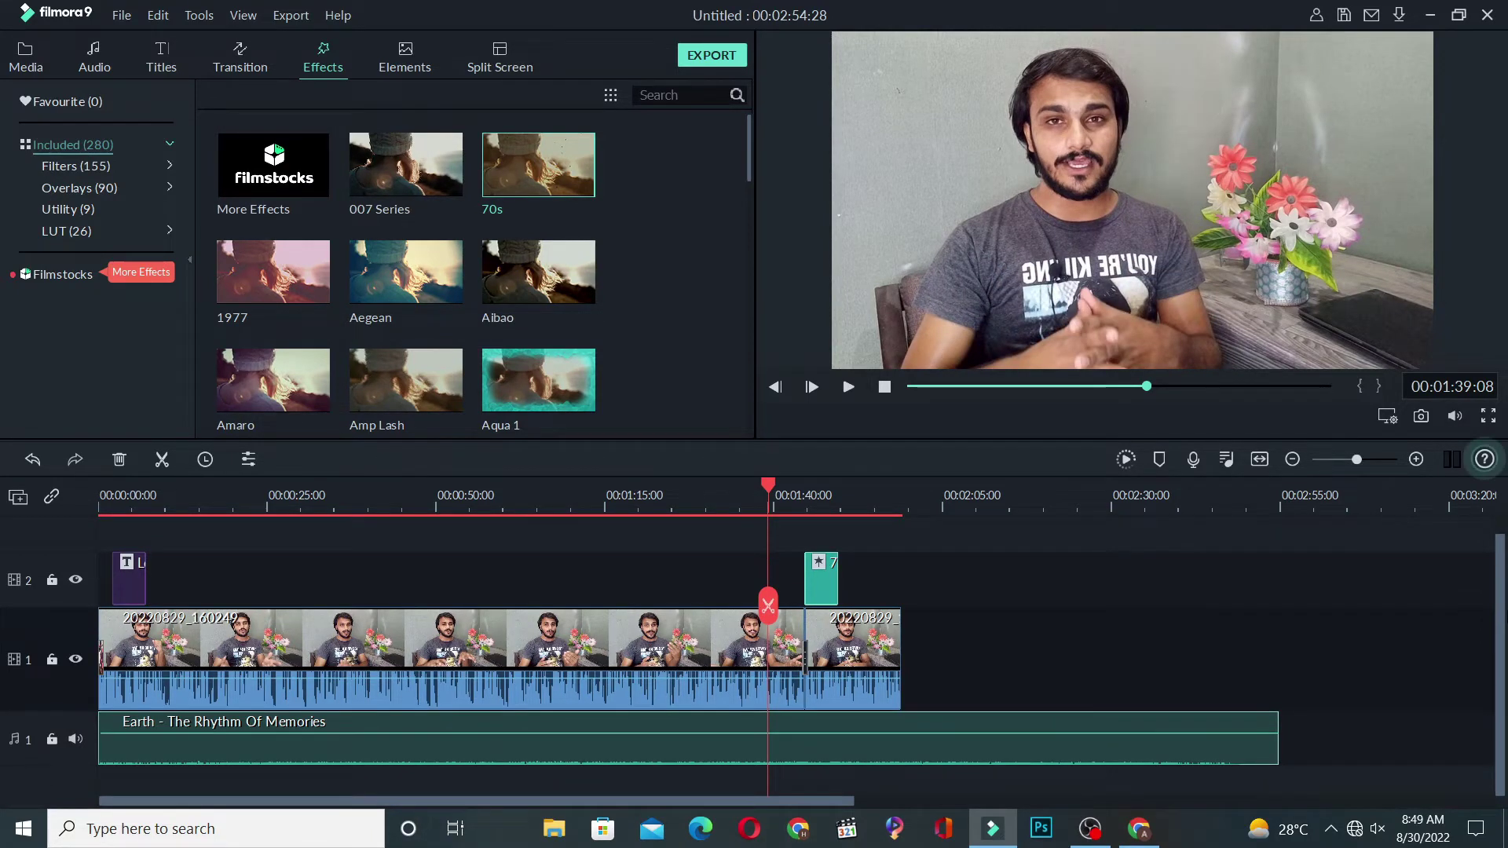
scroll(803, 589, "up", 1)
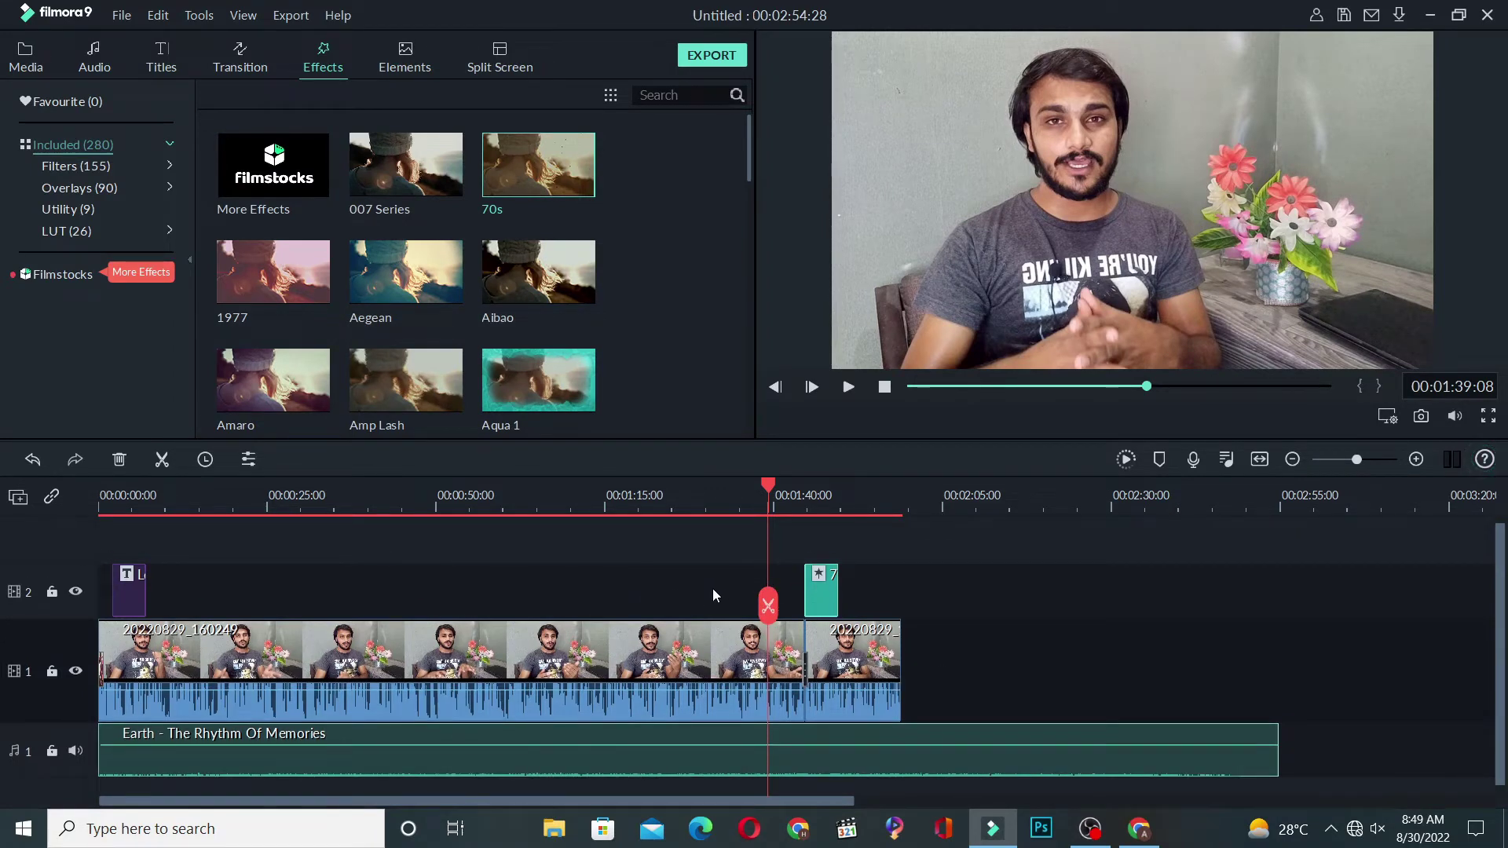
left_click_drag(769, 487, 2, 515)
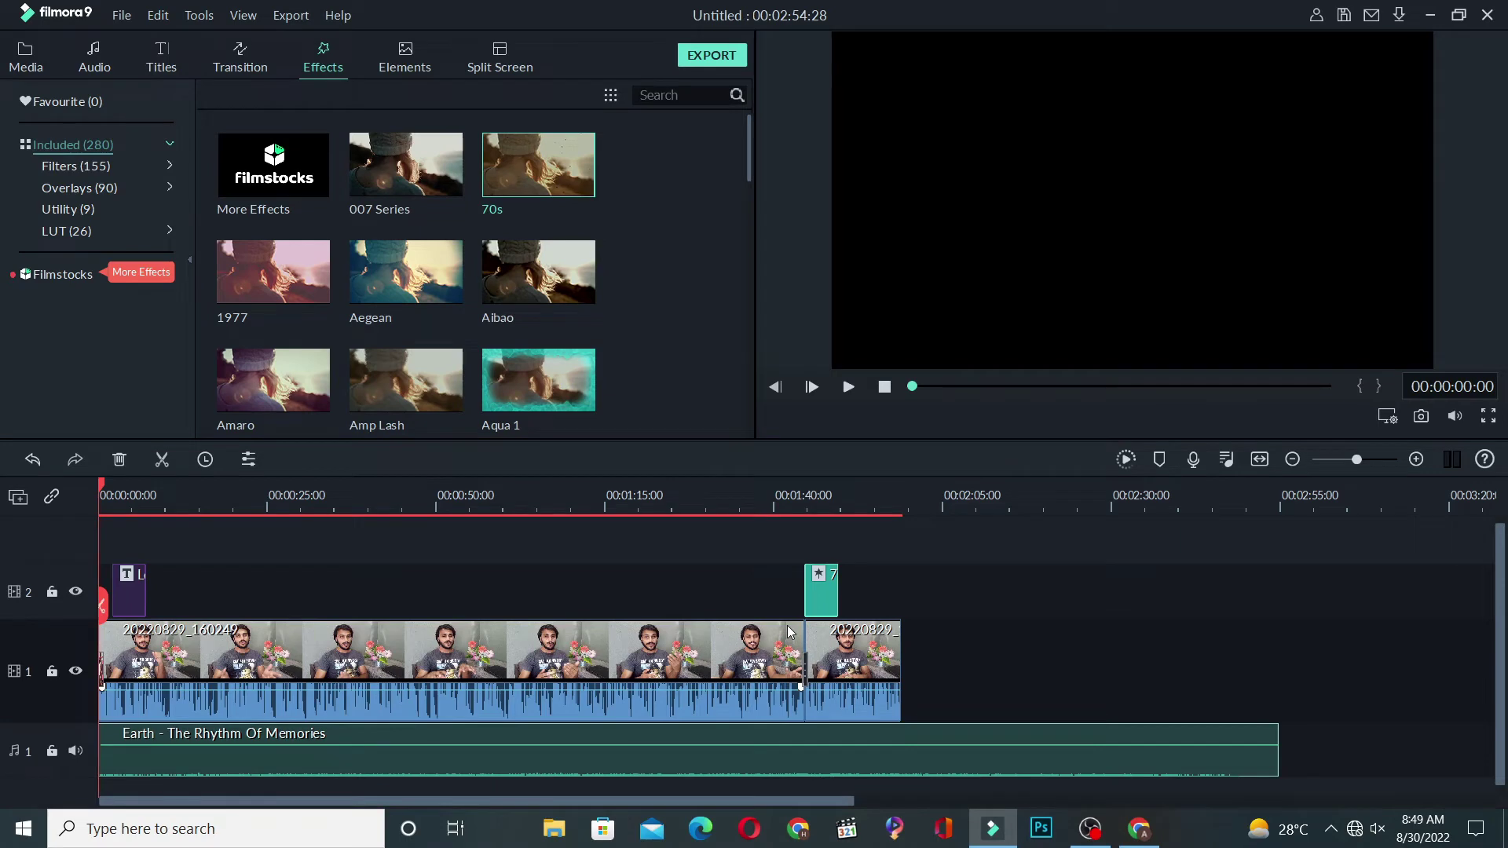
left_click(1417, 461)
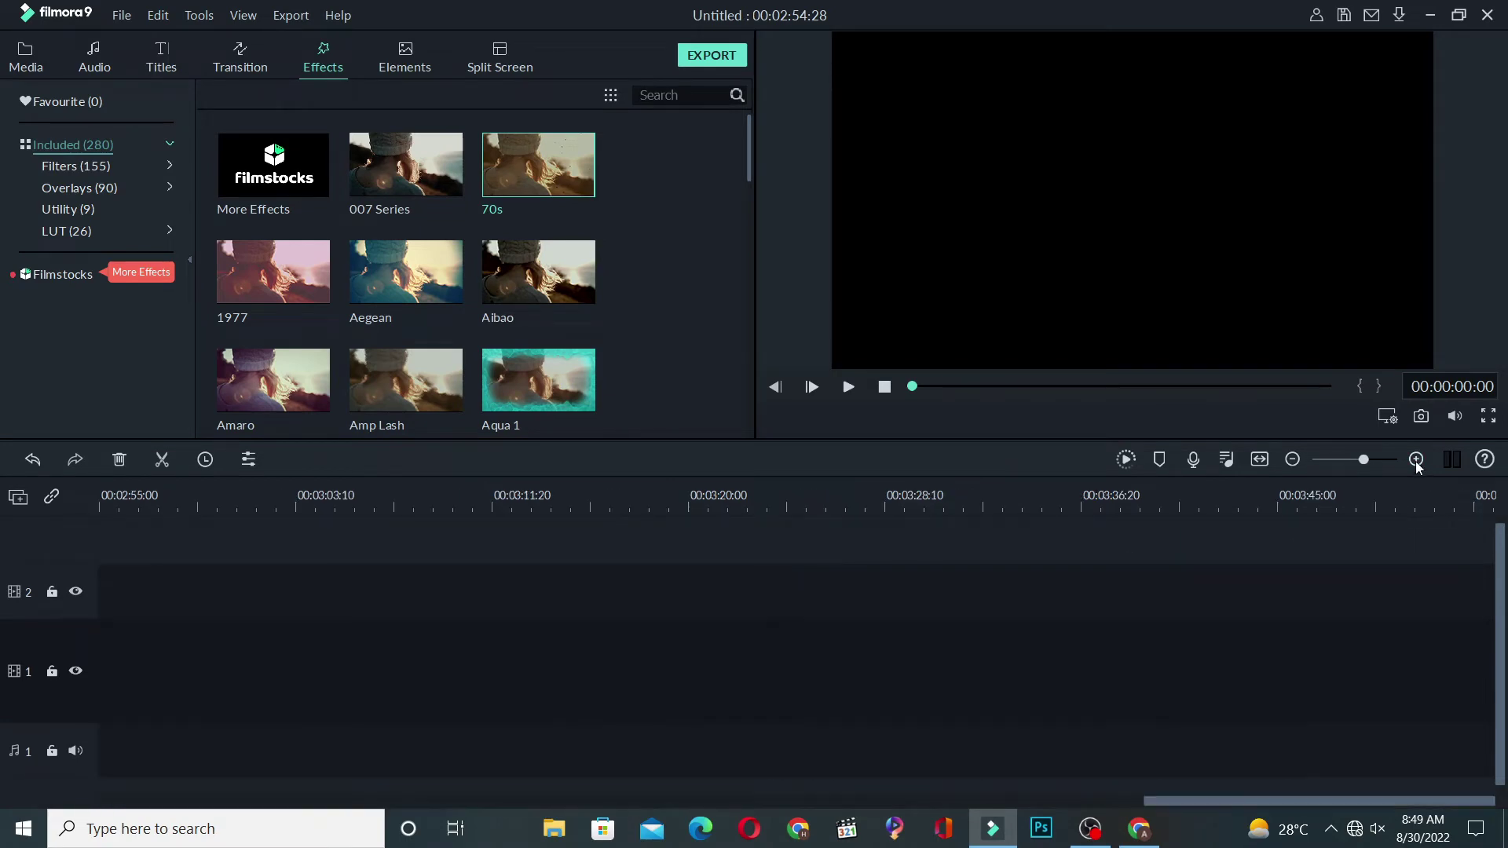
left_click_drag(1280, 802, 184, 773)
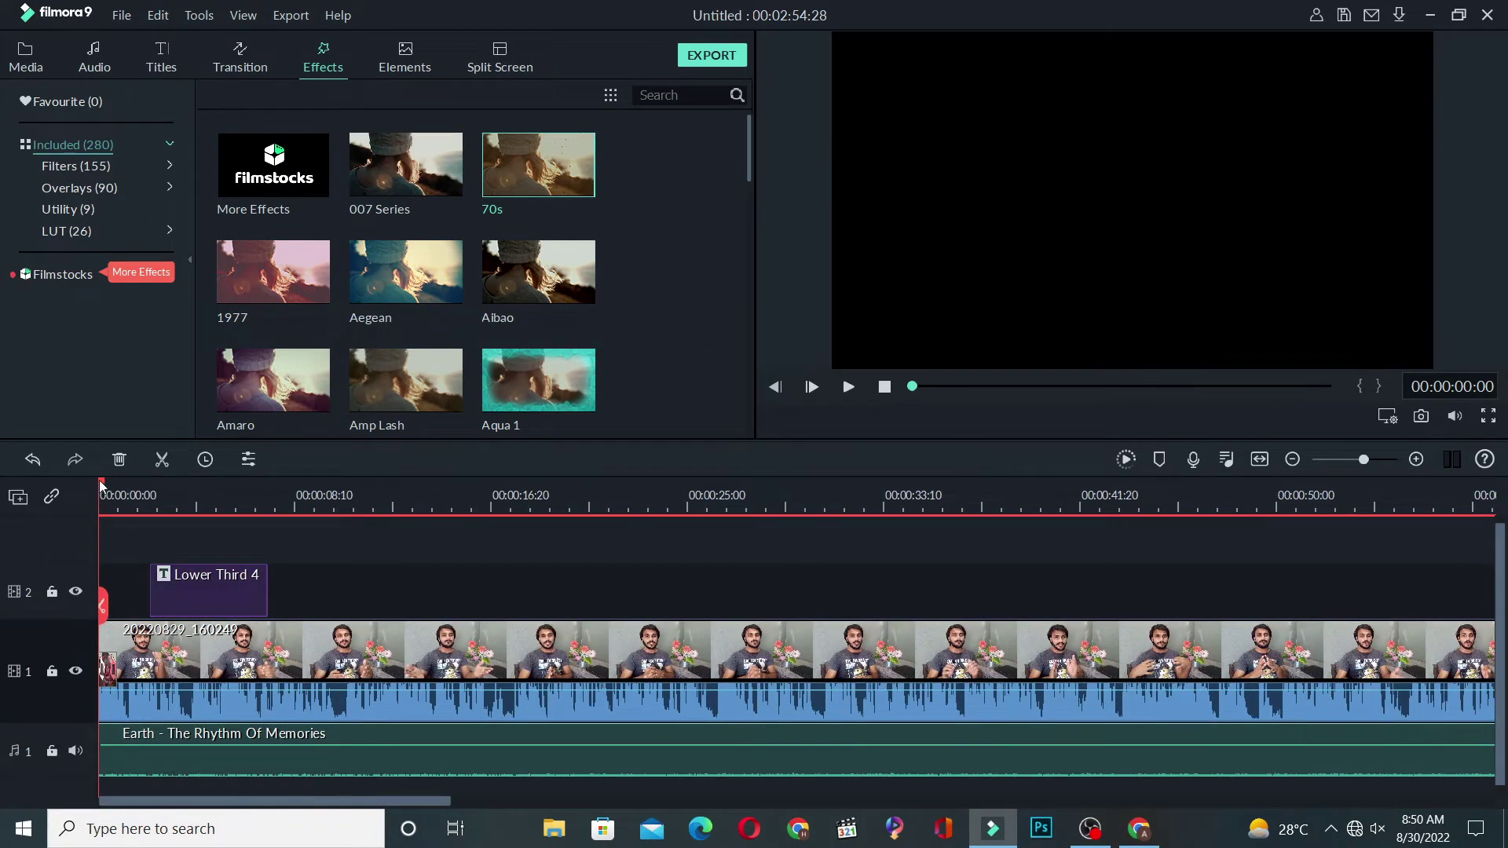
left_click_drag(100, 488, 260, 491)
left_click(307, 536)
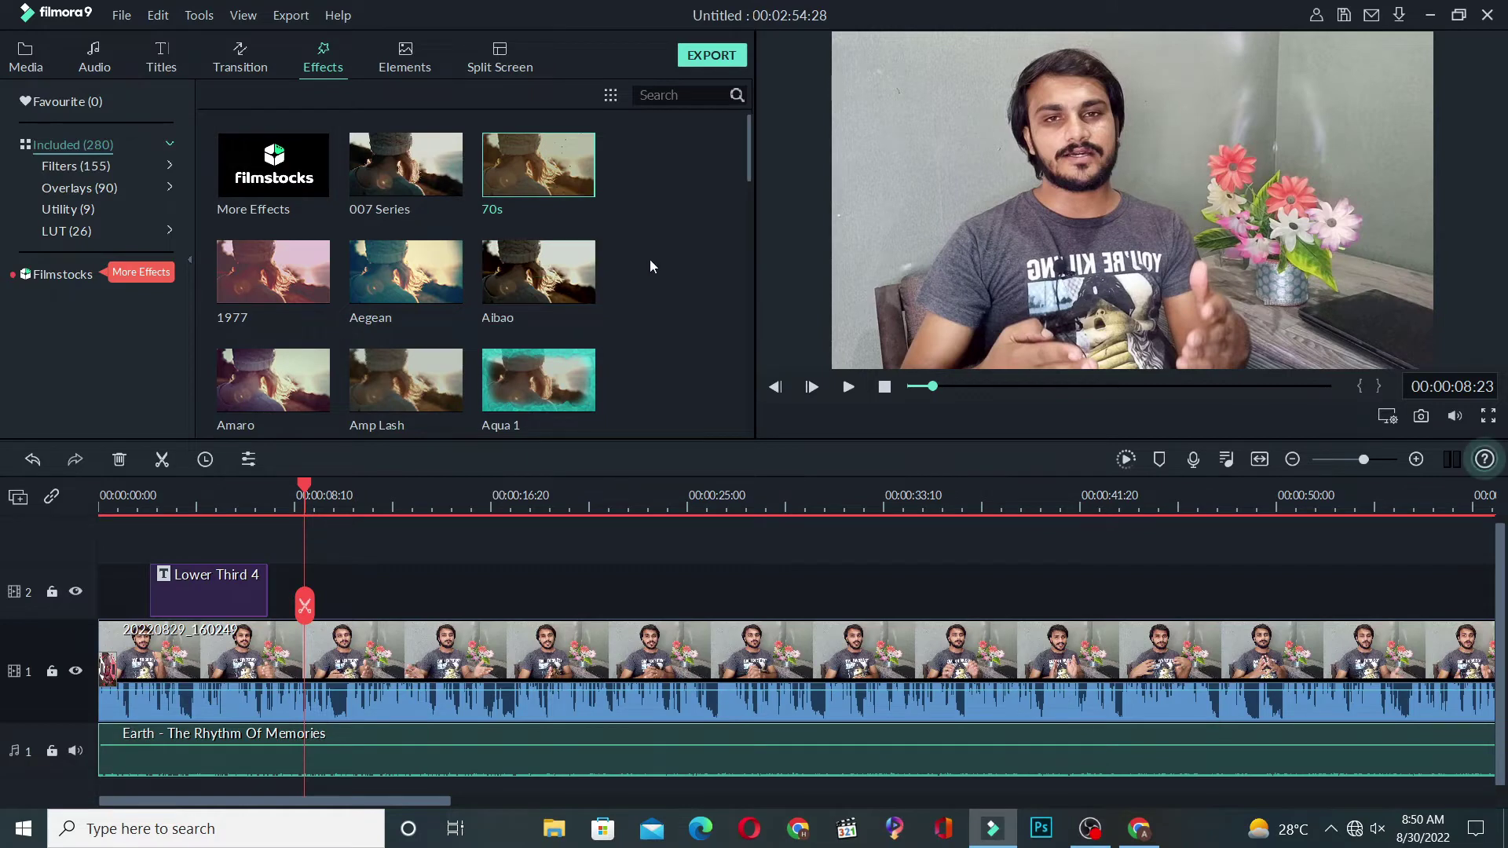
mouse_move(749, 135)
left_mouse_down()
mouse_move(745, 294)
mouse_move(763, 109)
left_mouse_up()
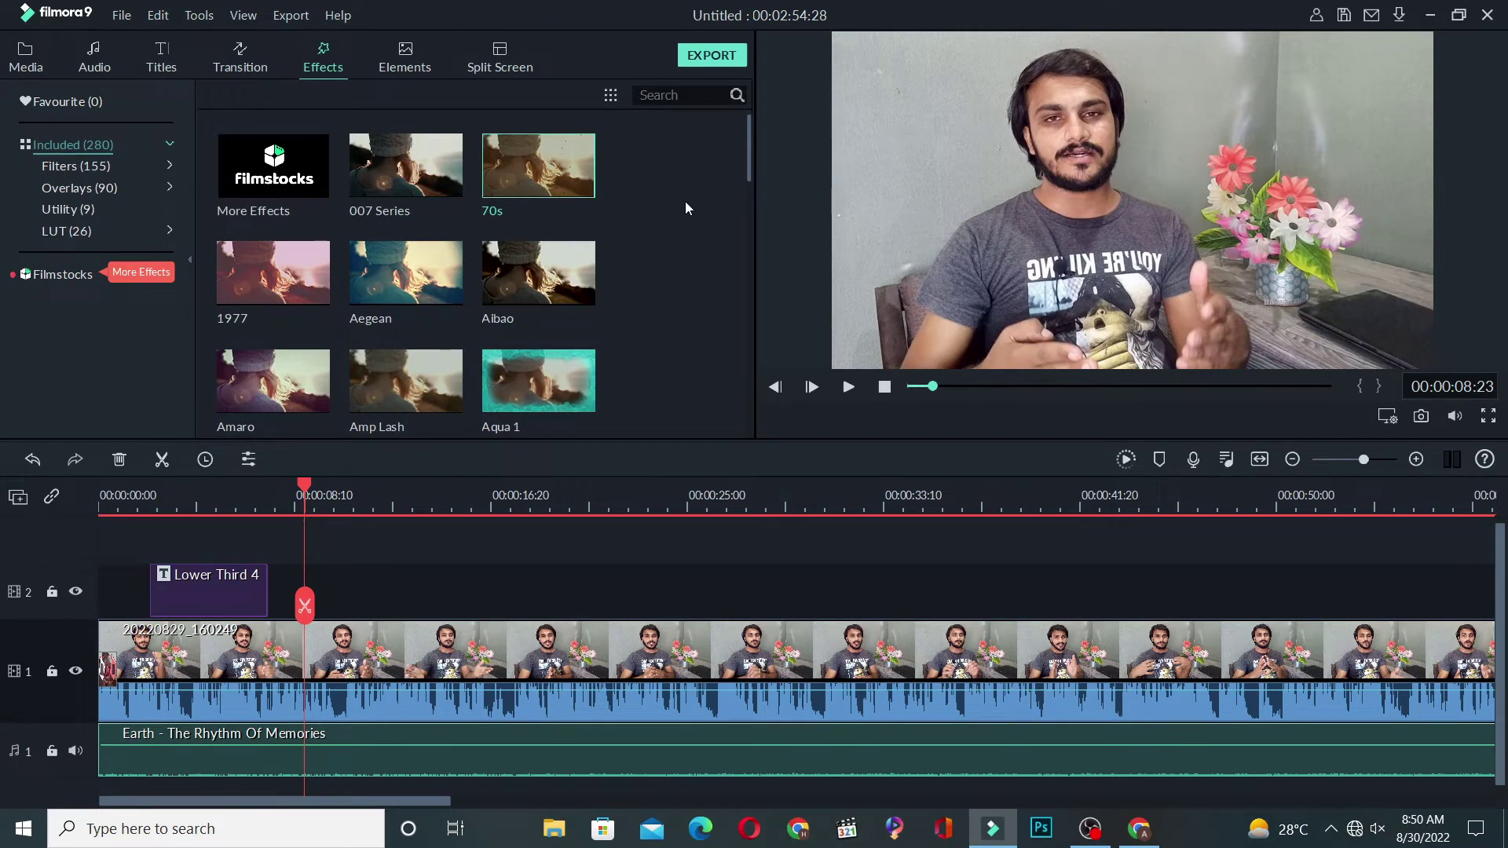
Look through the included elements, such as the love, badge, emoji and pet graphics.
left_click(406, 55)
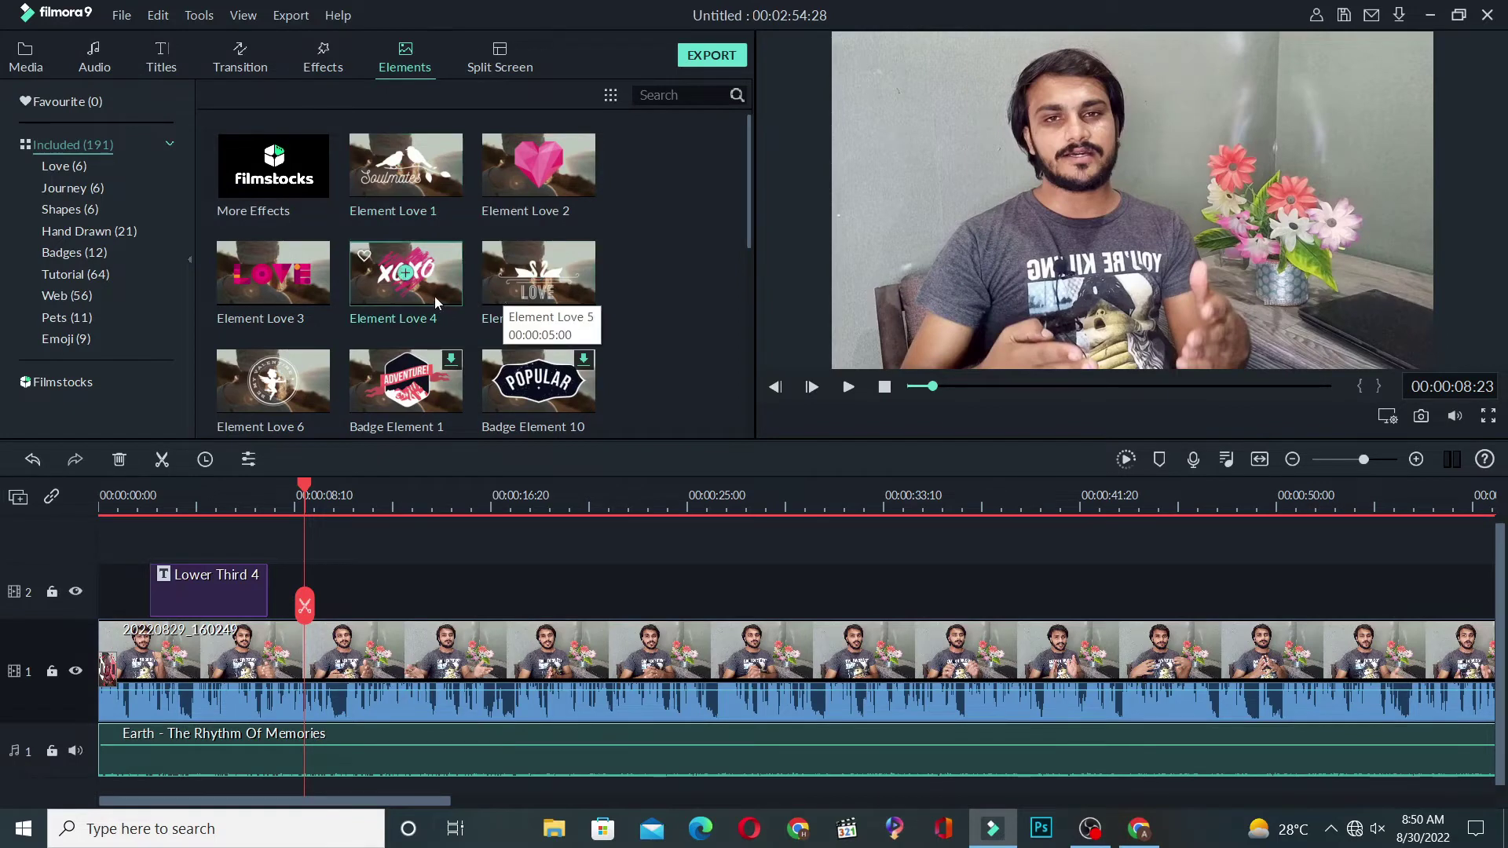
scroll(474, 329, "down", 10)
scroll(475, 326, "down", 8)
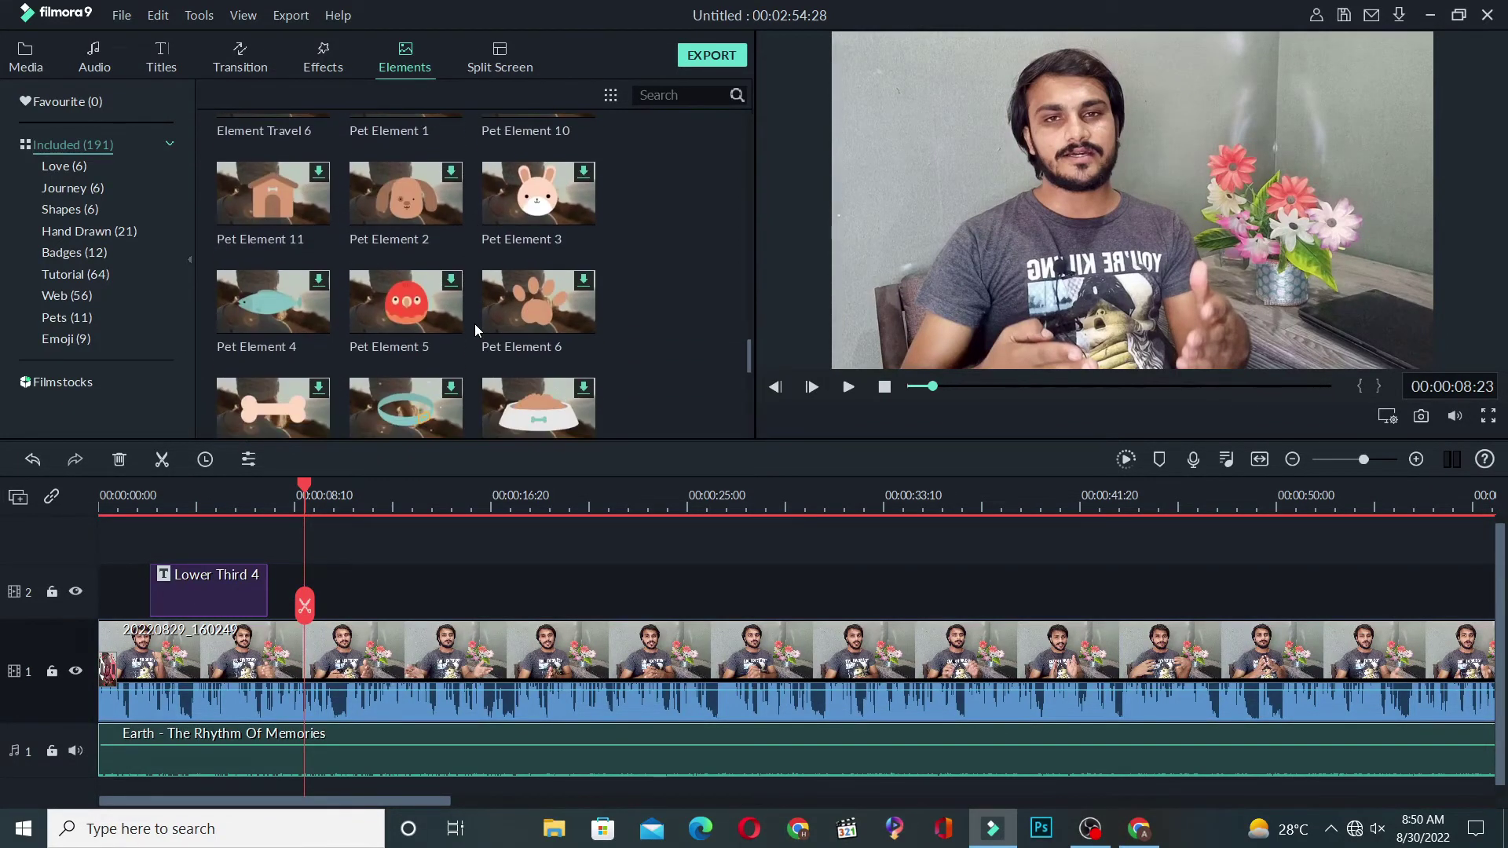
scroll(475, 326, "down", 8)
scroll(475, 328, "up", 8)
scroll(476, 329, "up", 10)
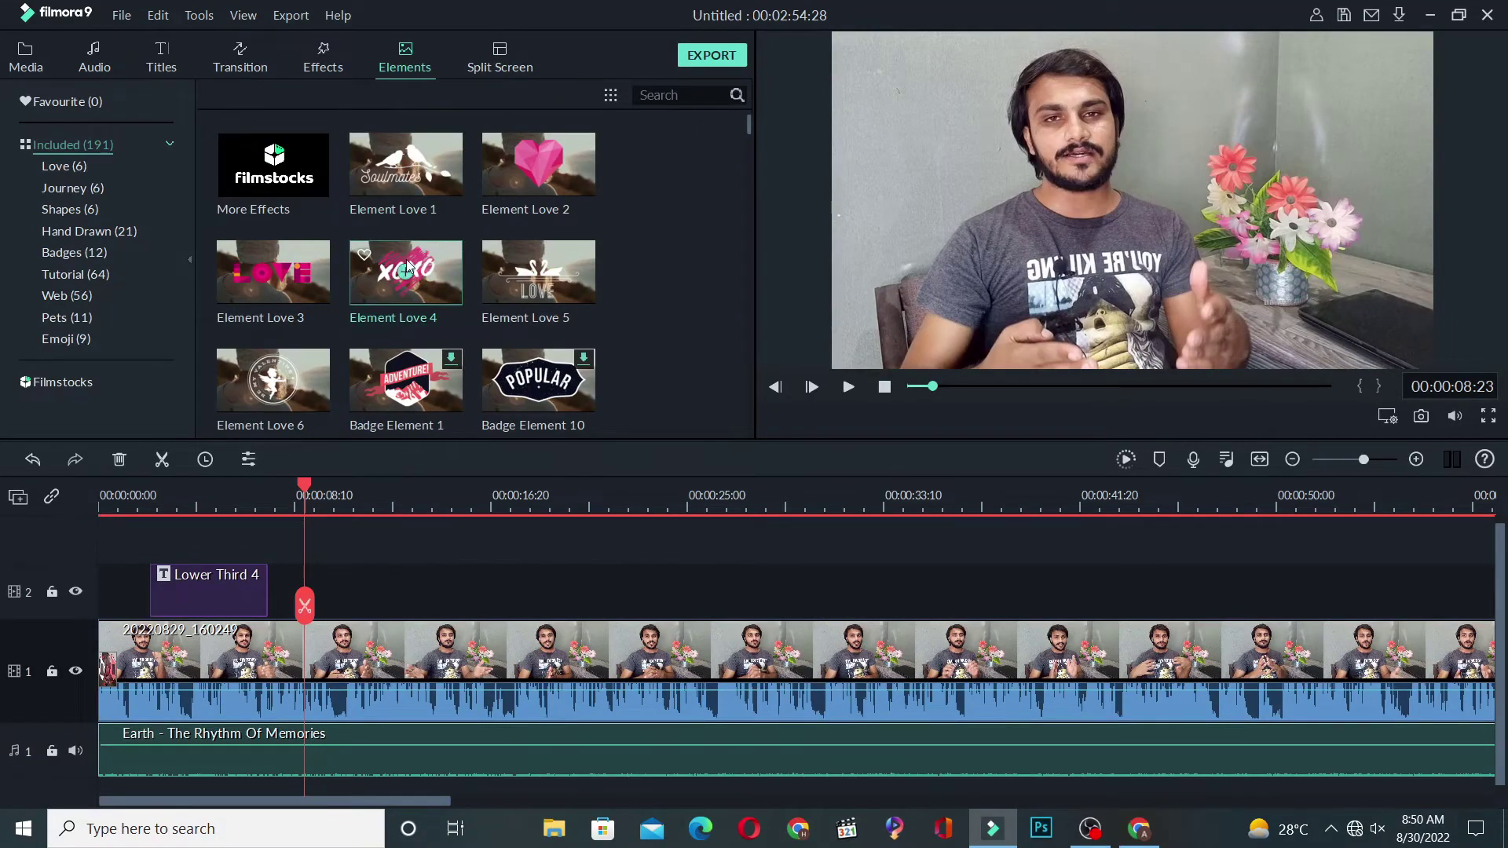
scroll(407, 266, "down", 5)
scroll(406, 266, "up", 3)
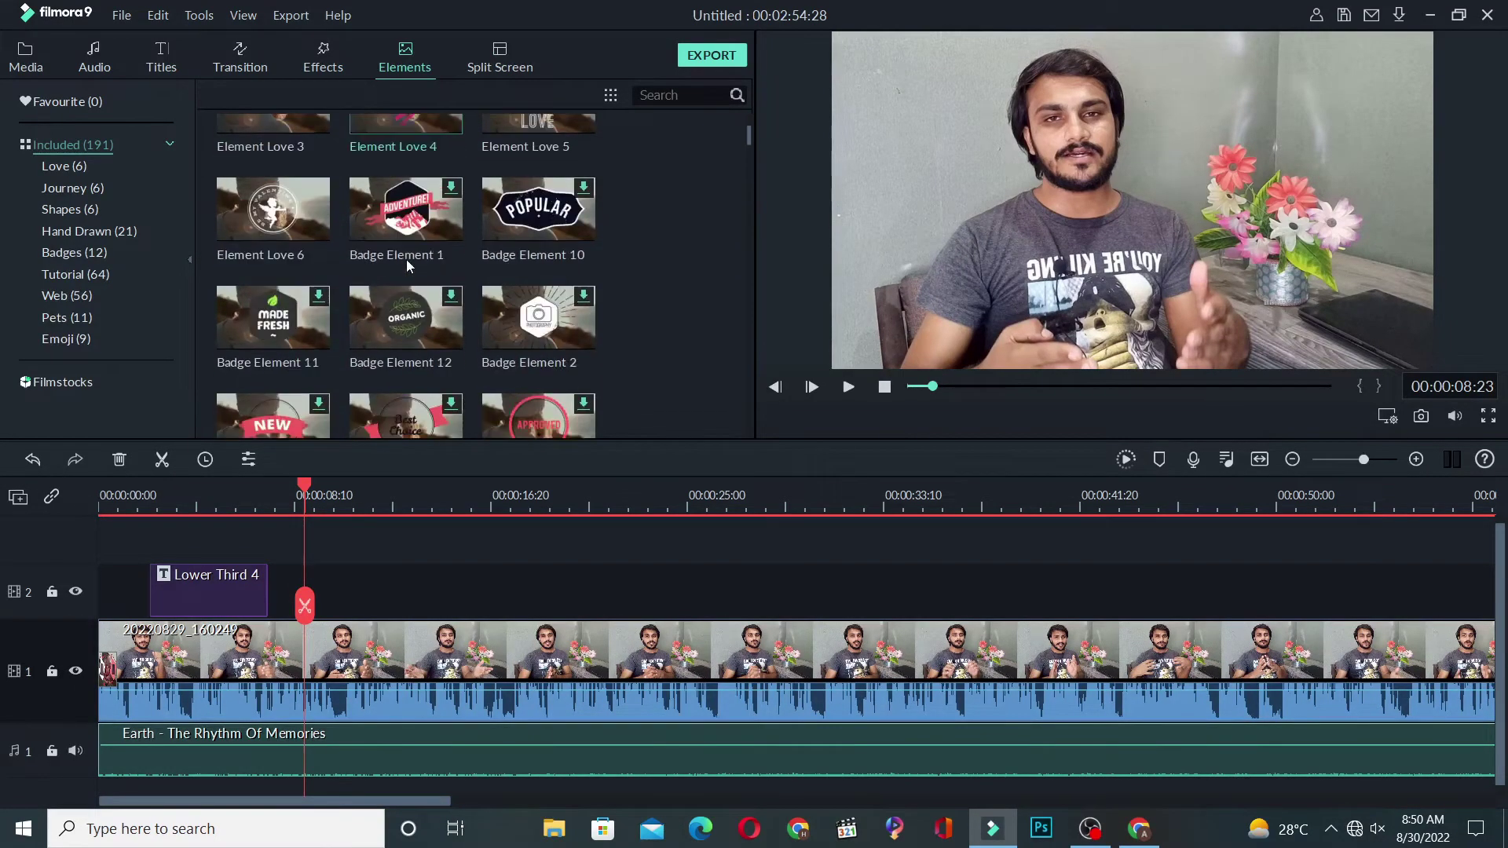
scroll(407, 266, "down", 4)
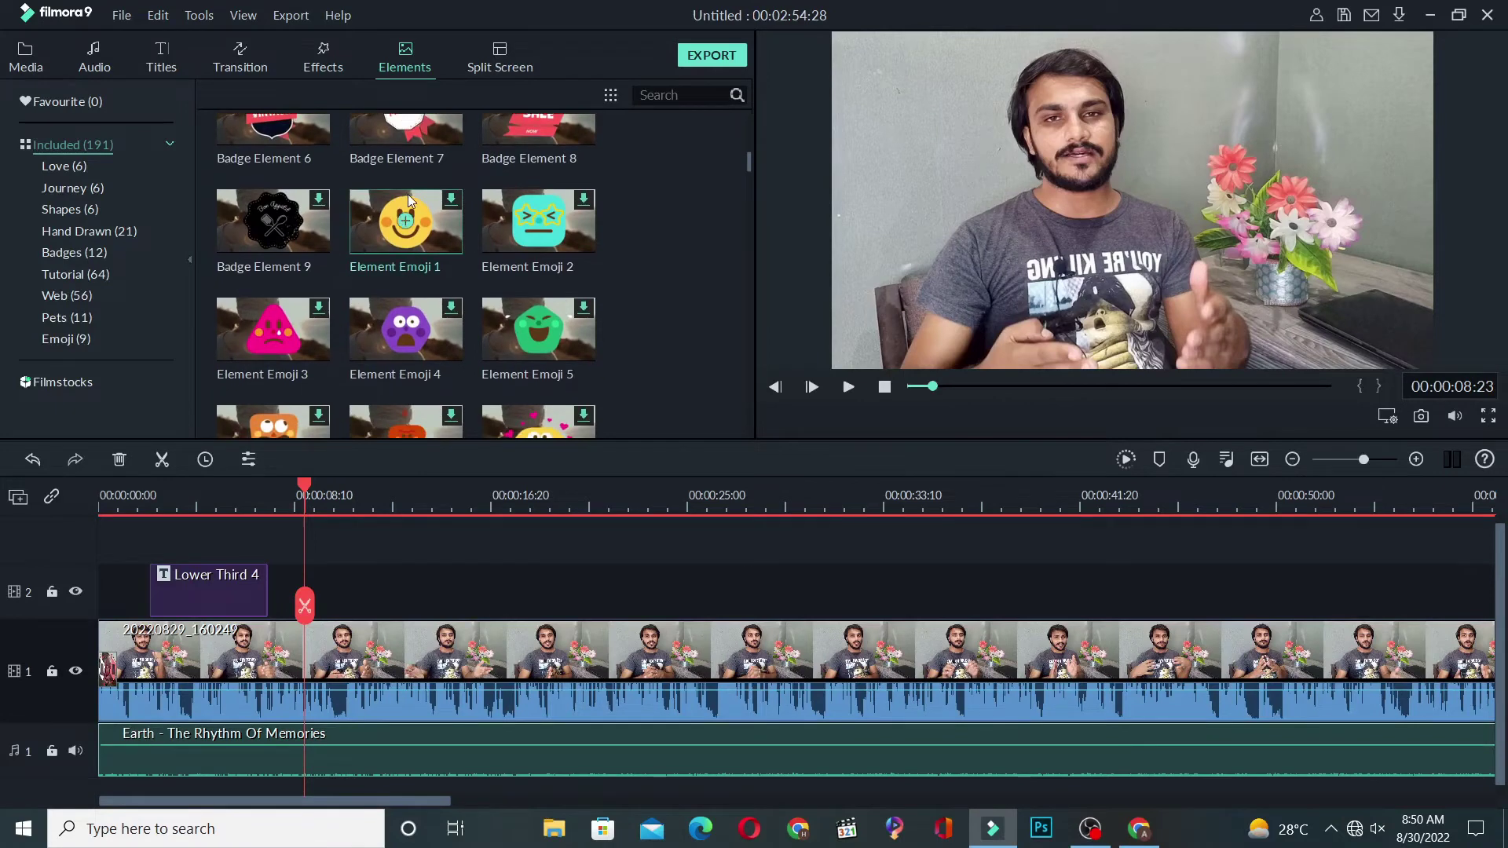
scroll(458, 277, "up", 3)
scroll(458, 277, "up", 2)
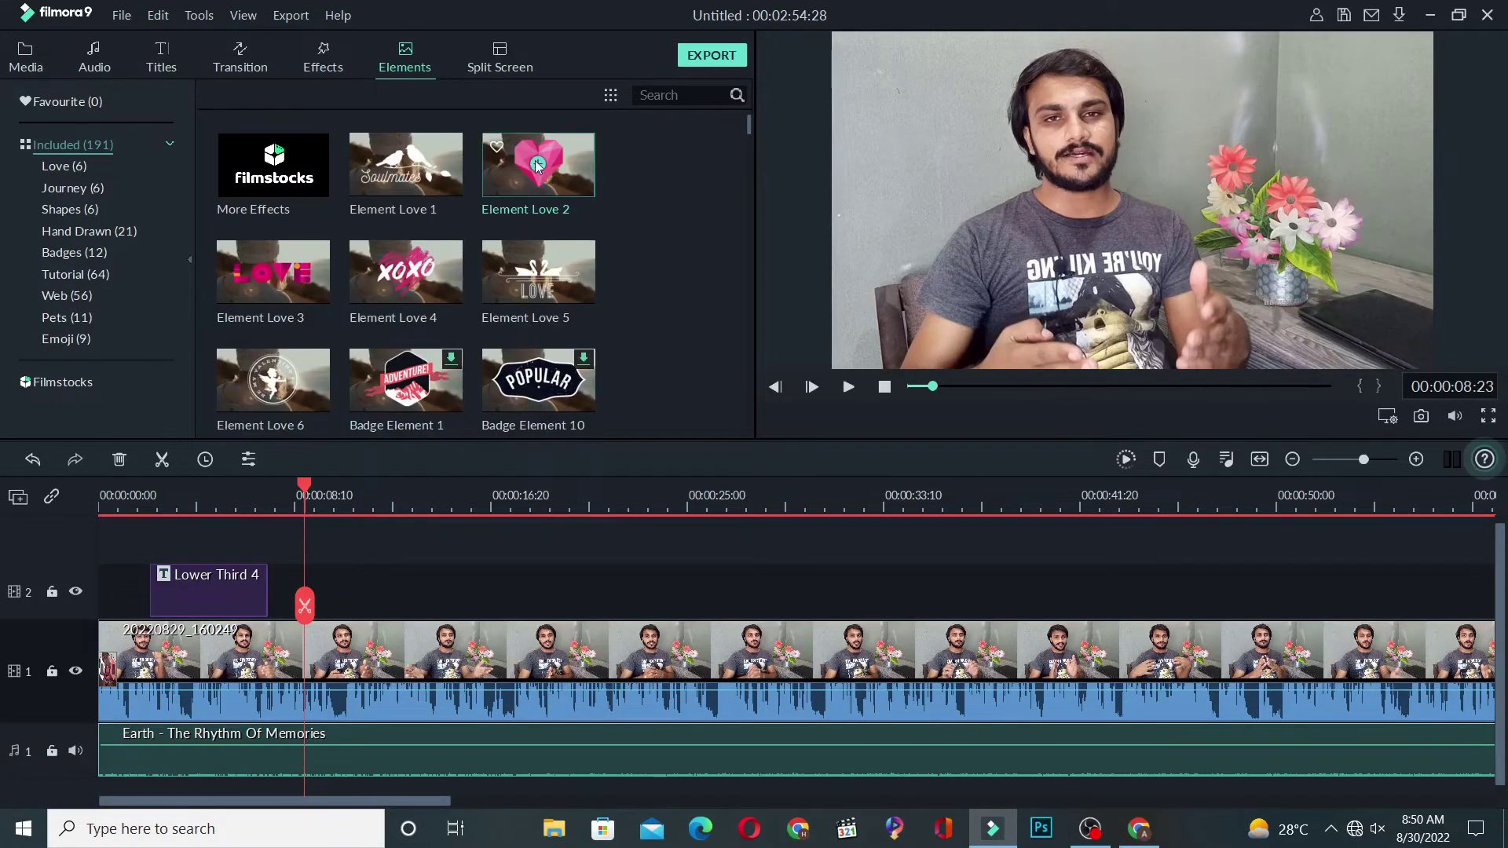
Preview Element Love 2 and add it to video track 2 at the playhead, after the lower-third title.
left_click(507, 177)
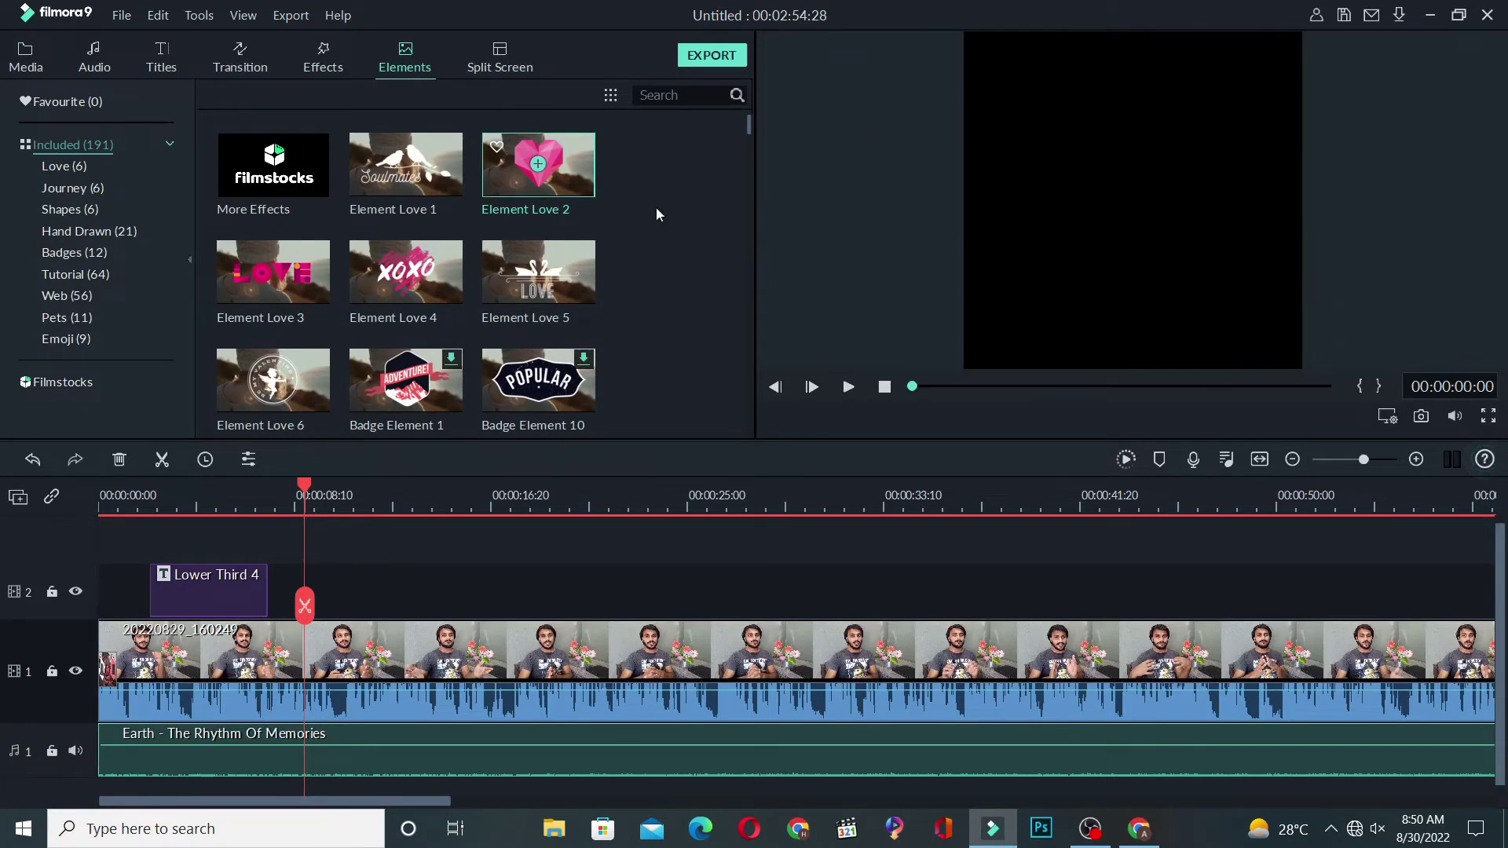
left_click(850, 389)
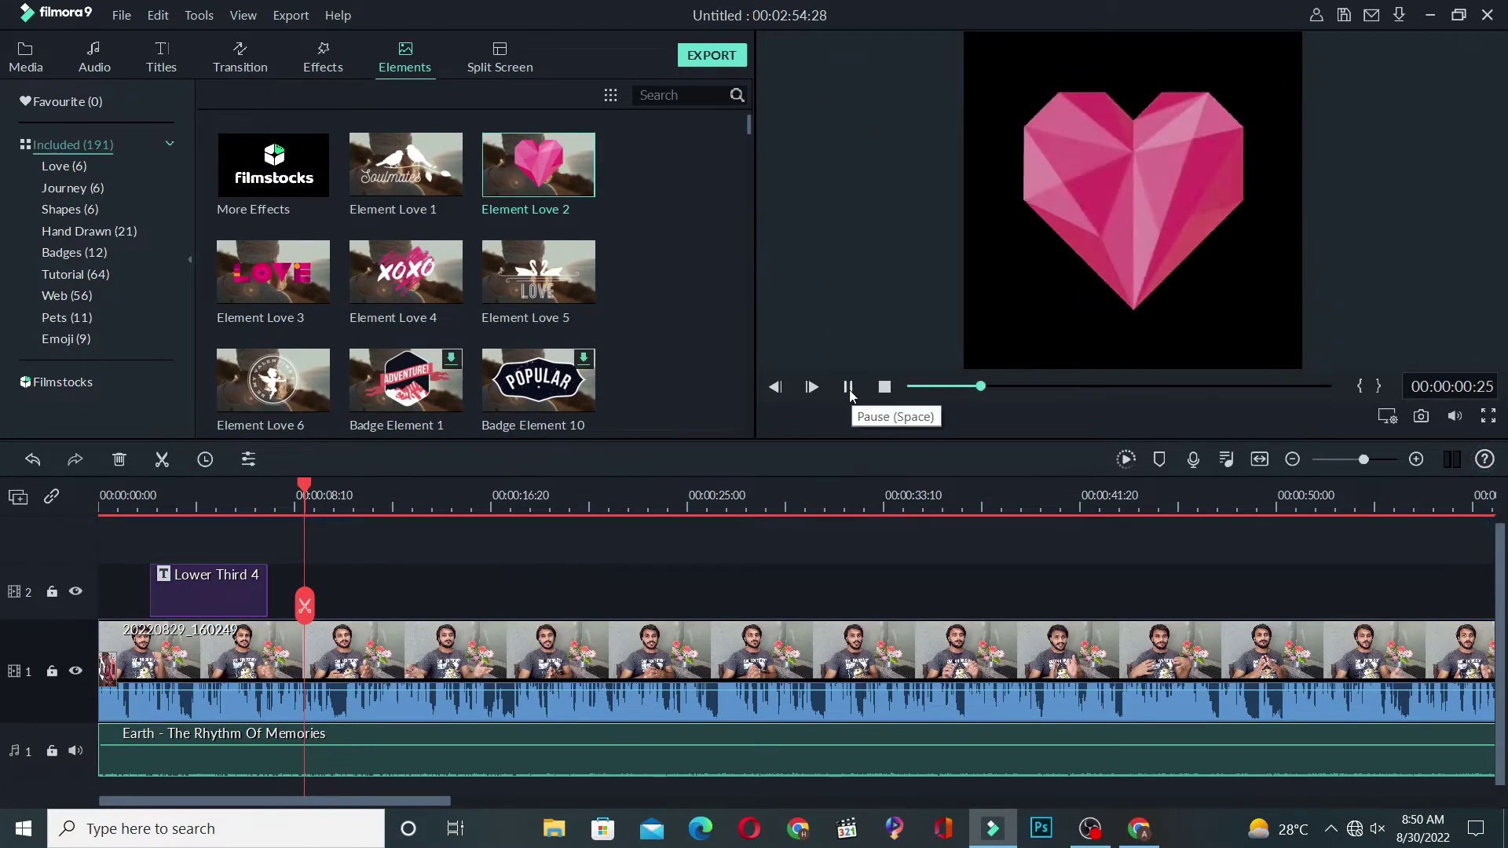
left_click(850, 390)
left_click_drag(573, 172, 315, 593)
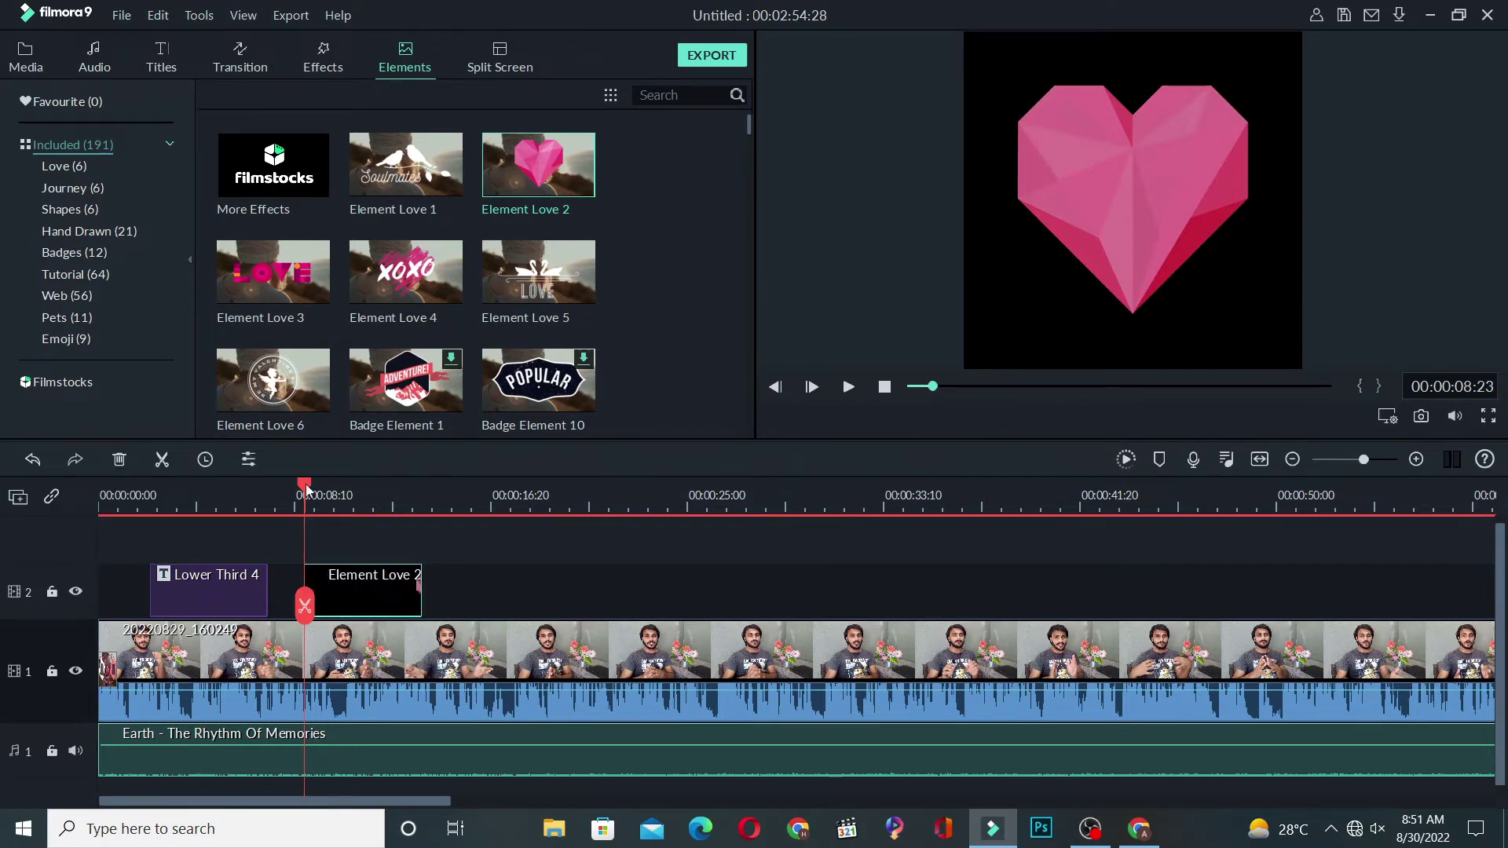
Play the video from 00:00:08:03 into the heart element to check it over the footage.
left_click_drag(306, 489, 289, 489)
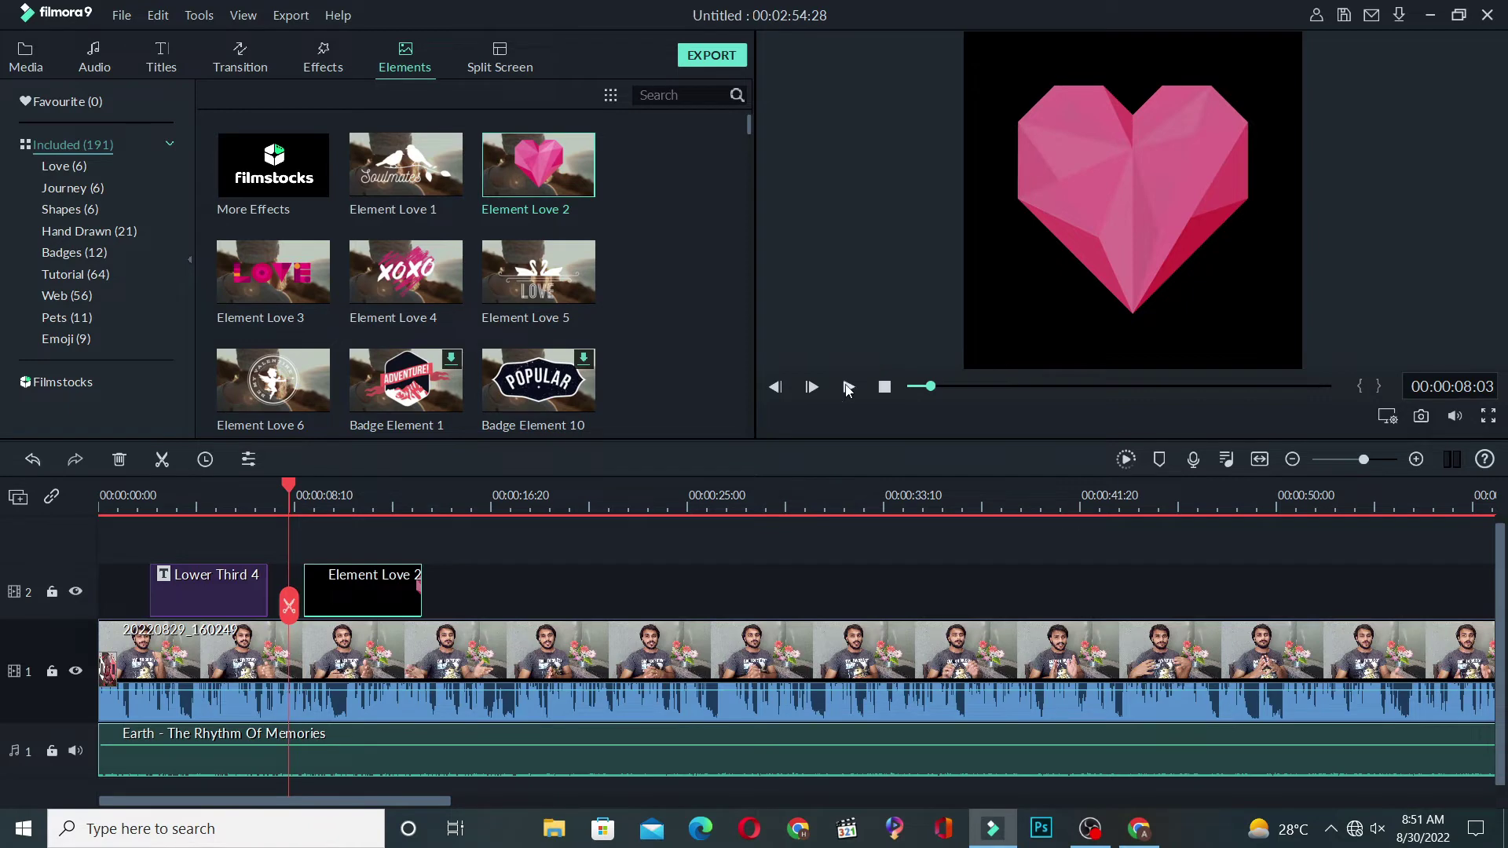
left_click(849, 388)
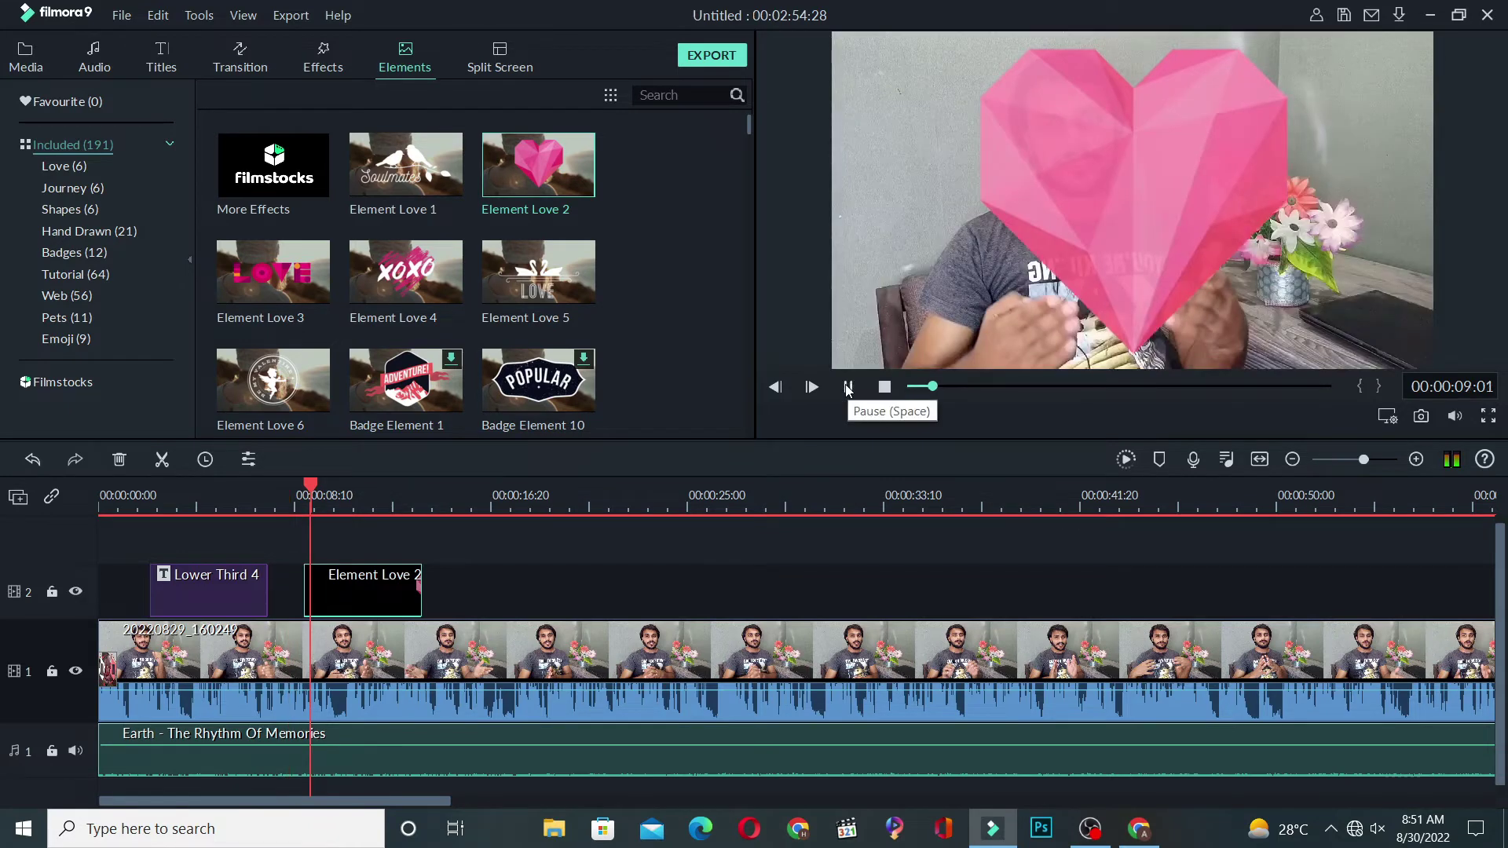
left_click(848, 388)
Shrink the heart element to about half size and place it in the frame's upper-right area, above the flowers.
left_click(1090, 215)
left_click_drag(1301, 33, 1116, 210)
left_click_drag(1061, 262, 1320, 104)
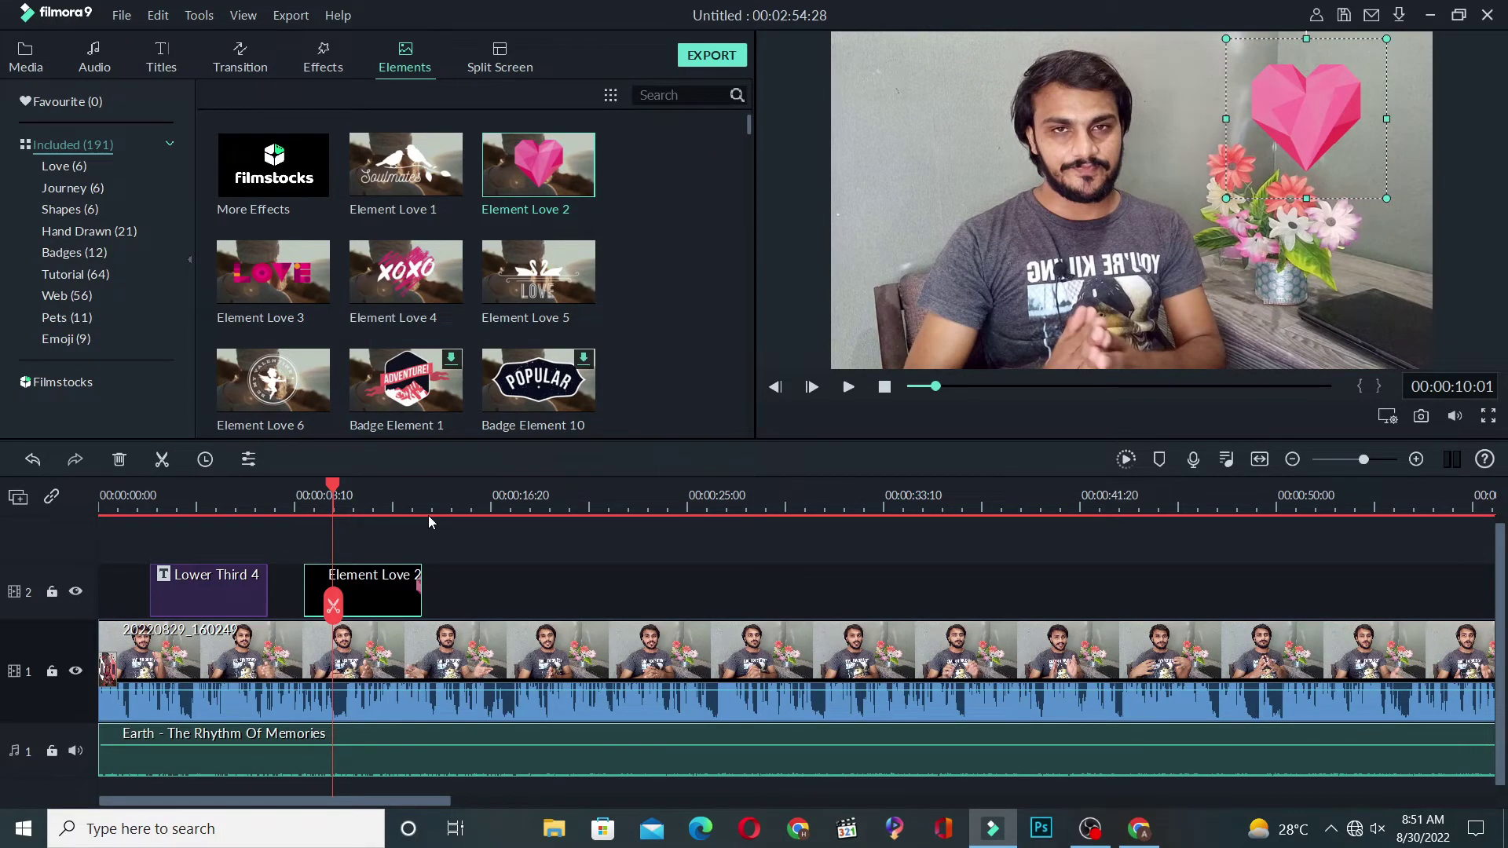
left_click(670, 322)
Find Laser Shot among the included sound effects and add it to audio track 2, under the start of the heart element.
left_click(33, 63)
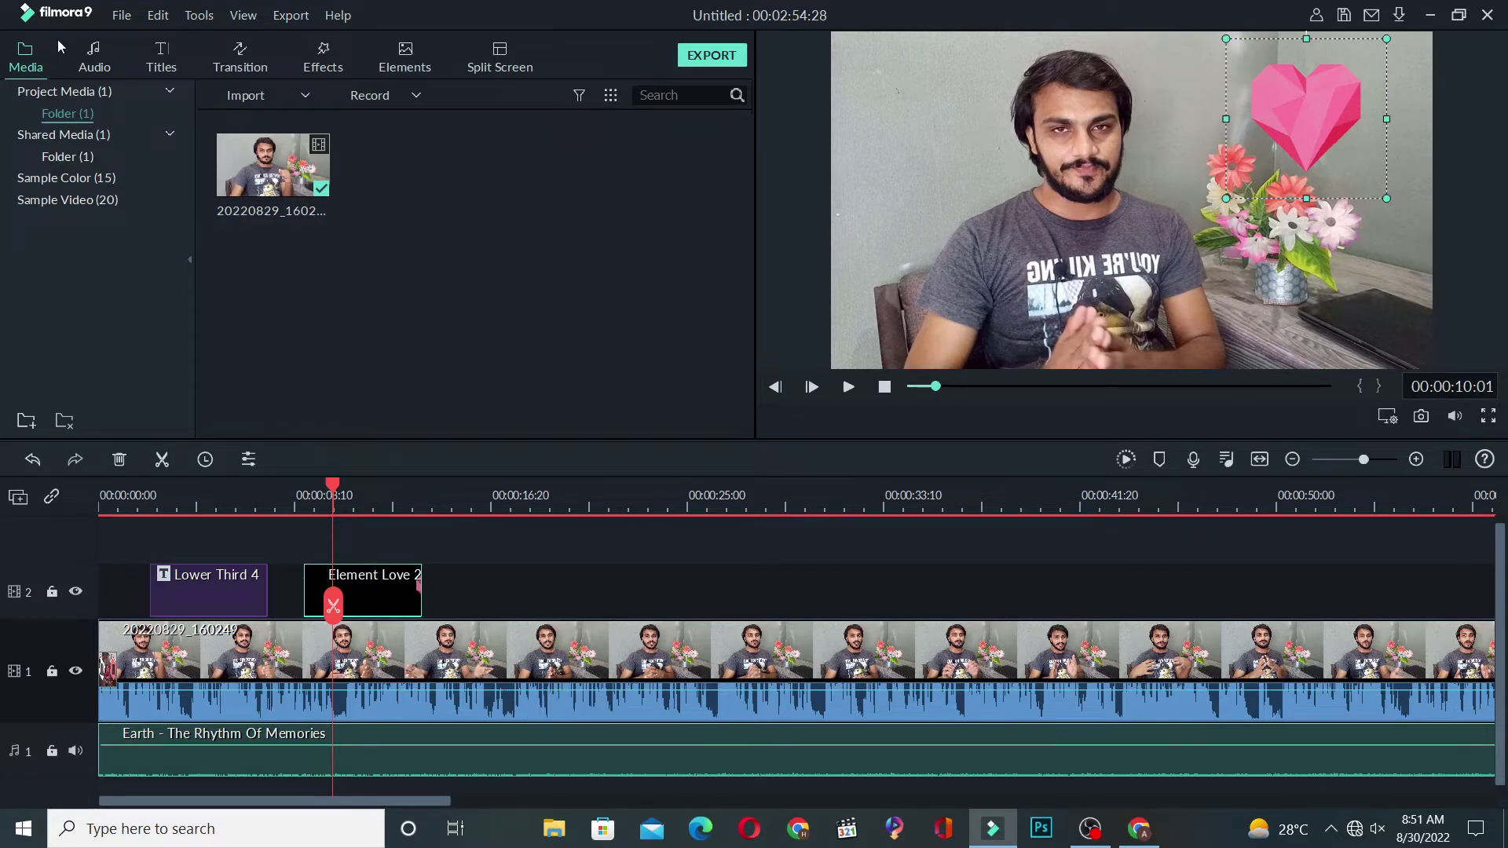
left_click(94, 63)
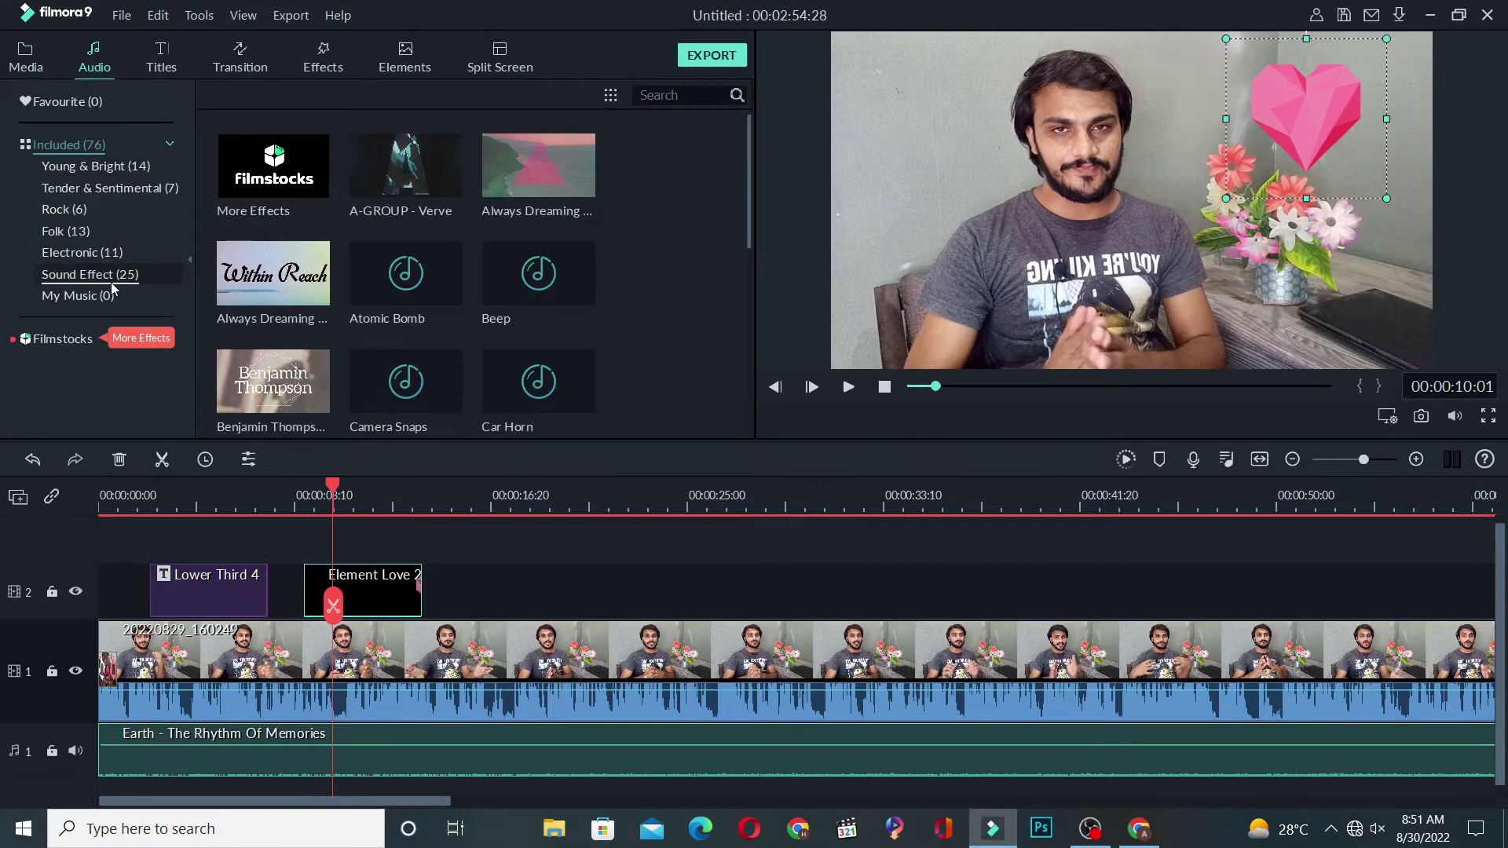
scroll(336, 285, "down", 8)
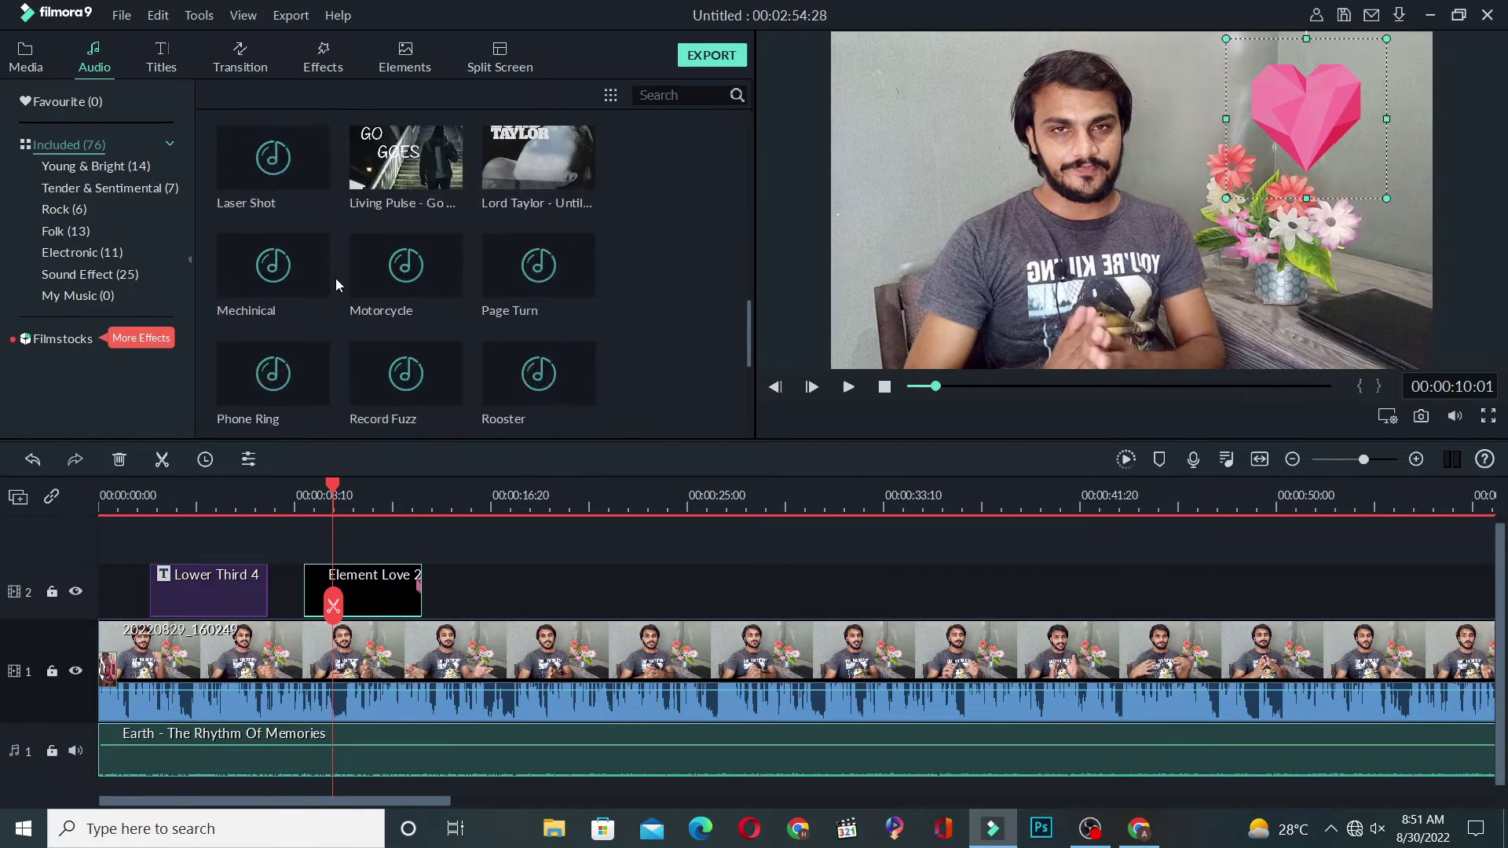
scroll(281, 322, "down", 6)
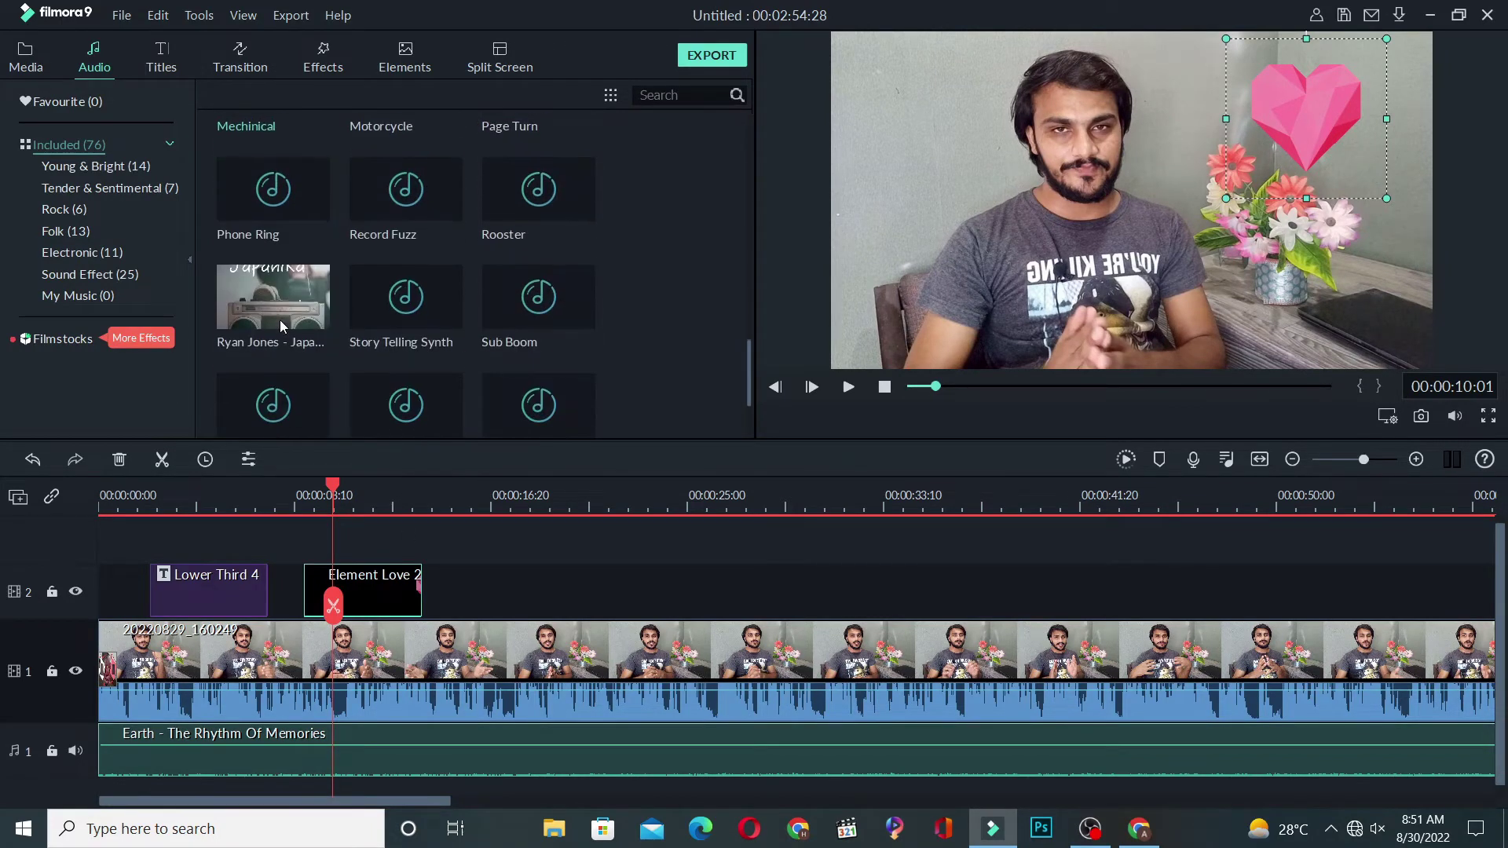
scroll(280, 322, "down", 3)
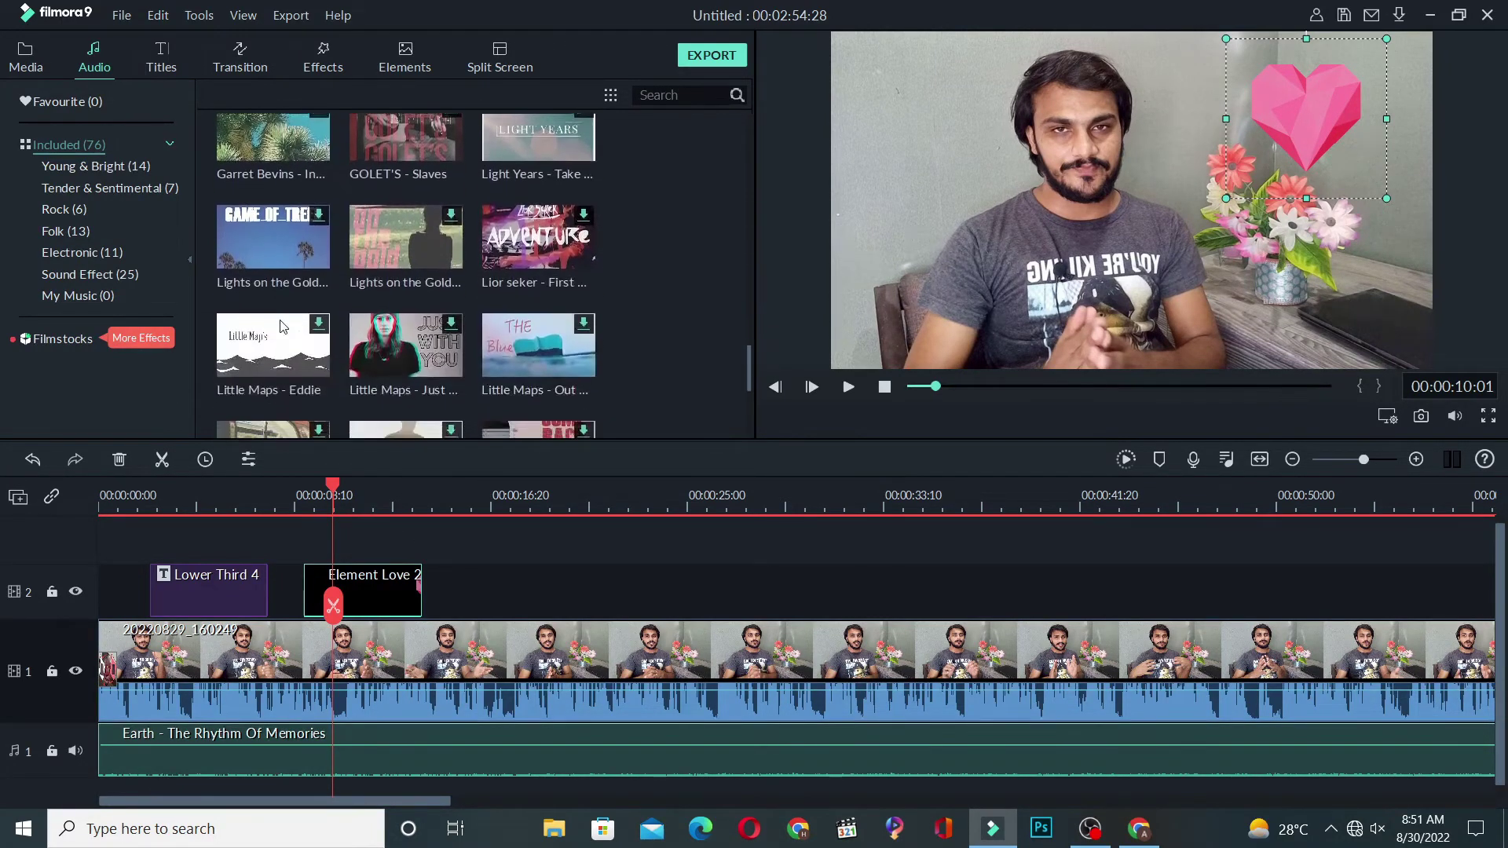
scroll(280, 322, "up", 6)
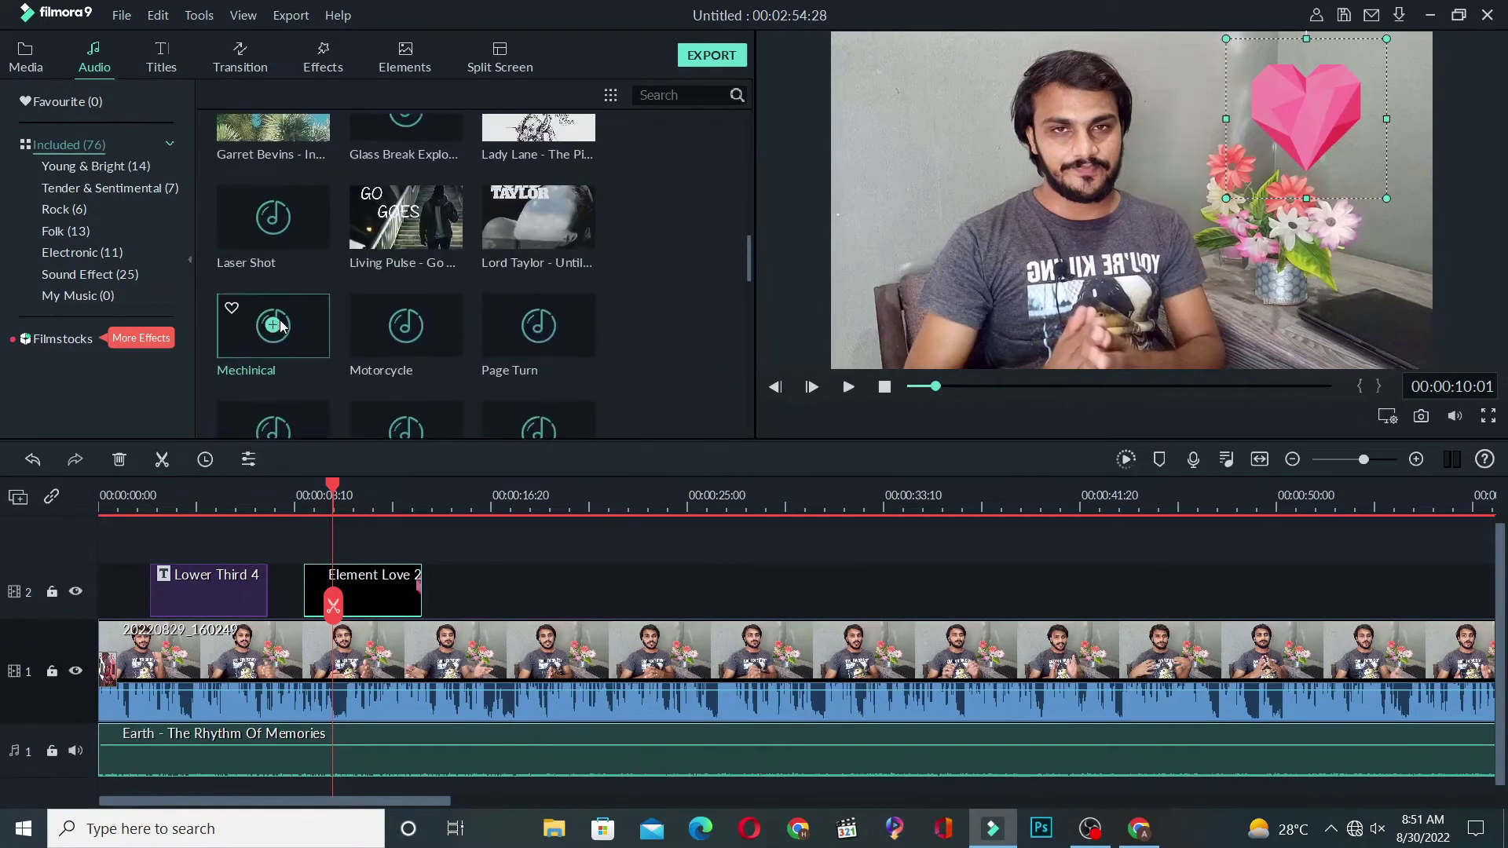
left_click(73, 274)
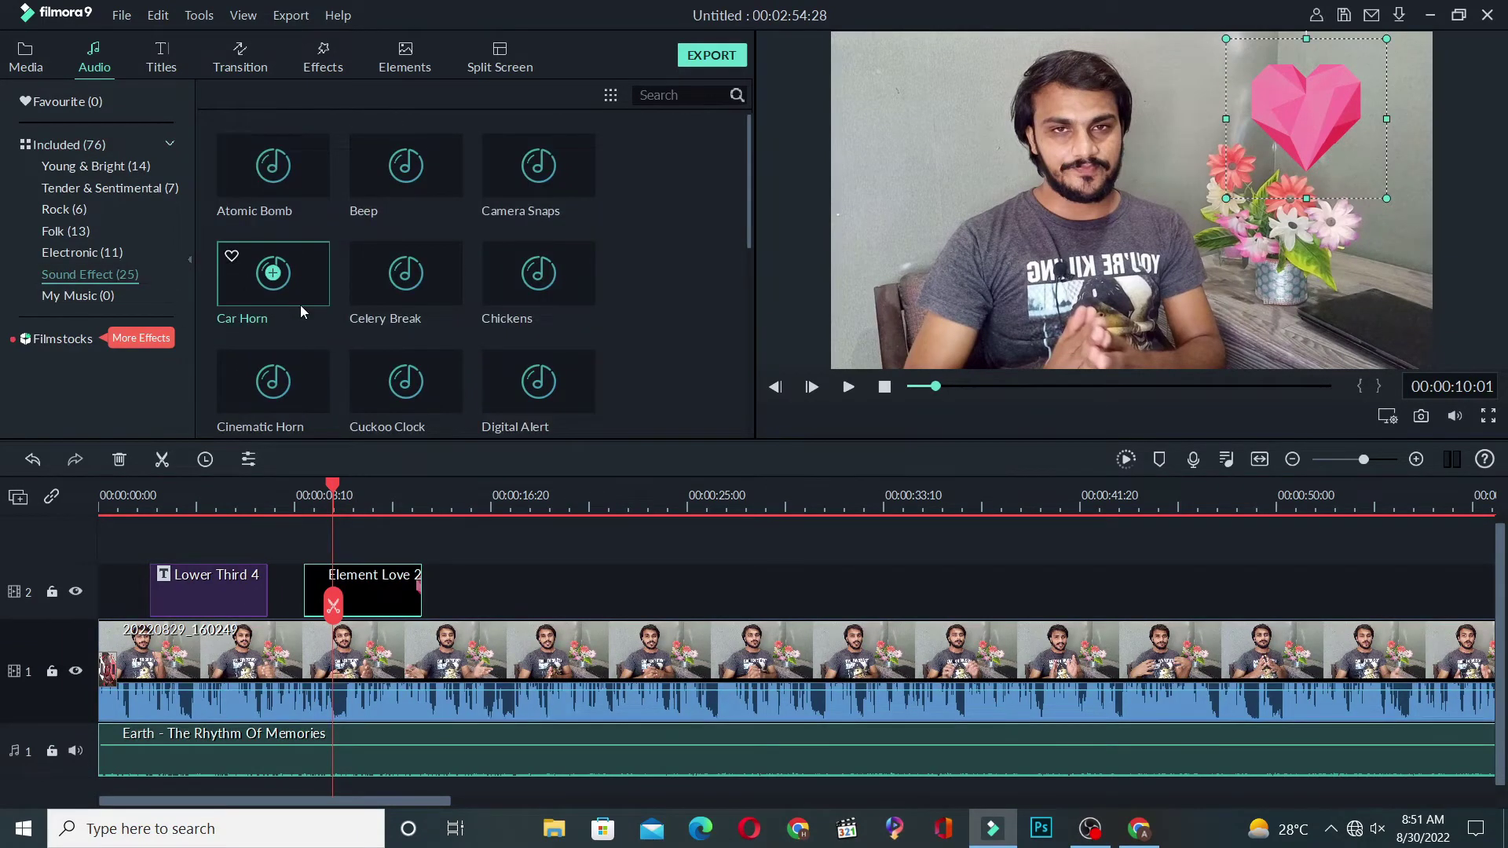
scroll(300, 306, "down", 3)
scroll(300, 305, "down", 2)
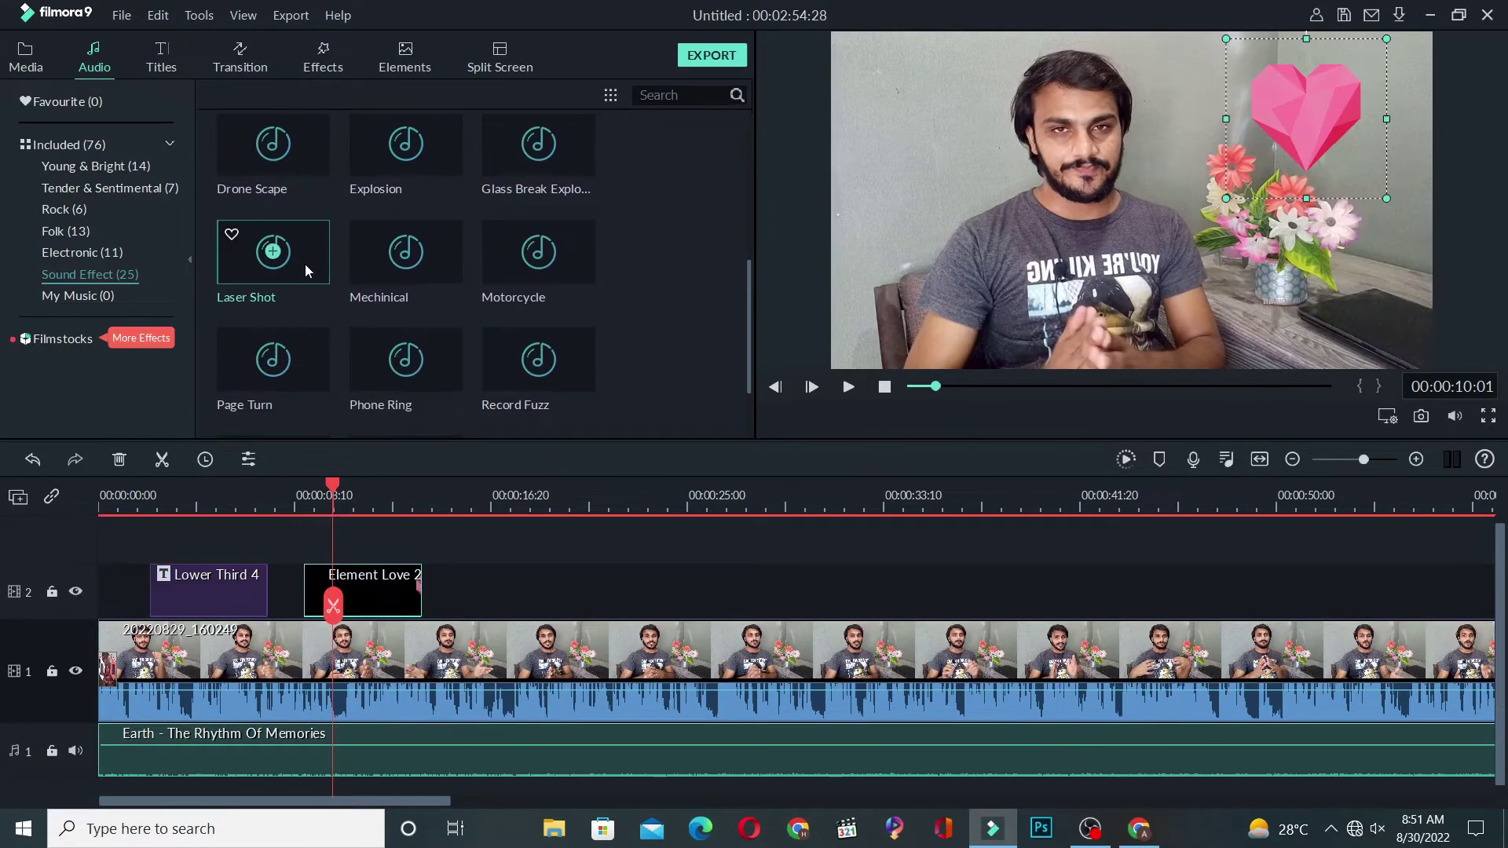
left_click_drag(304, 264, 307, 789)
Play the video from 00:00:08:15 to check the laser sound as the heart element appears.
left_click(306, 506)
left_click(299, 509)
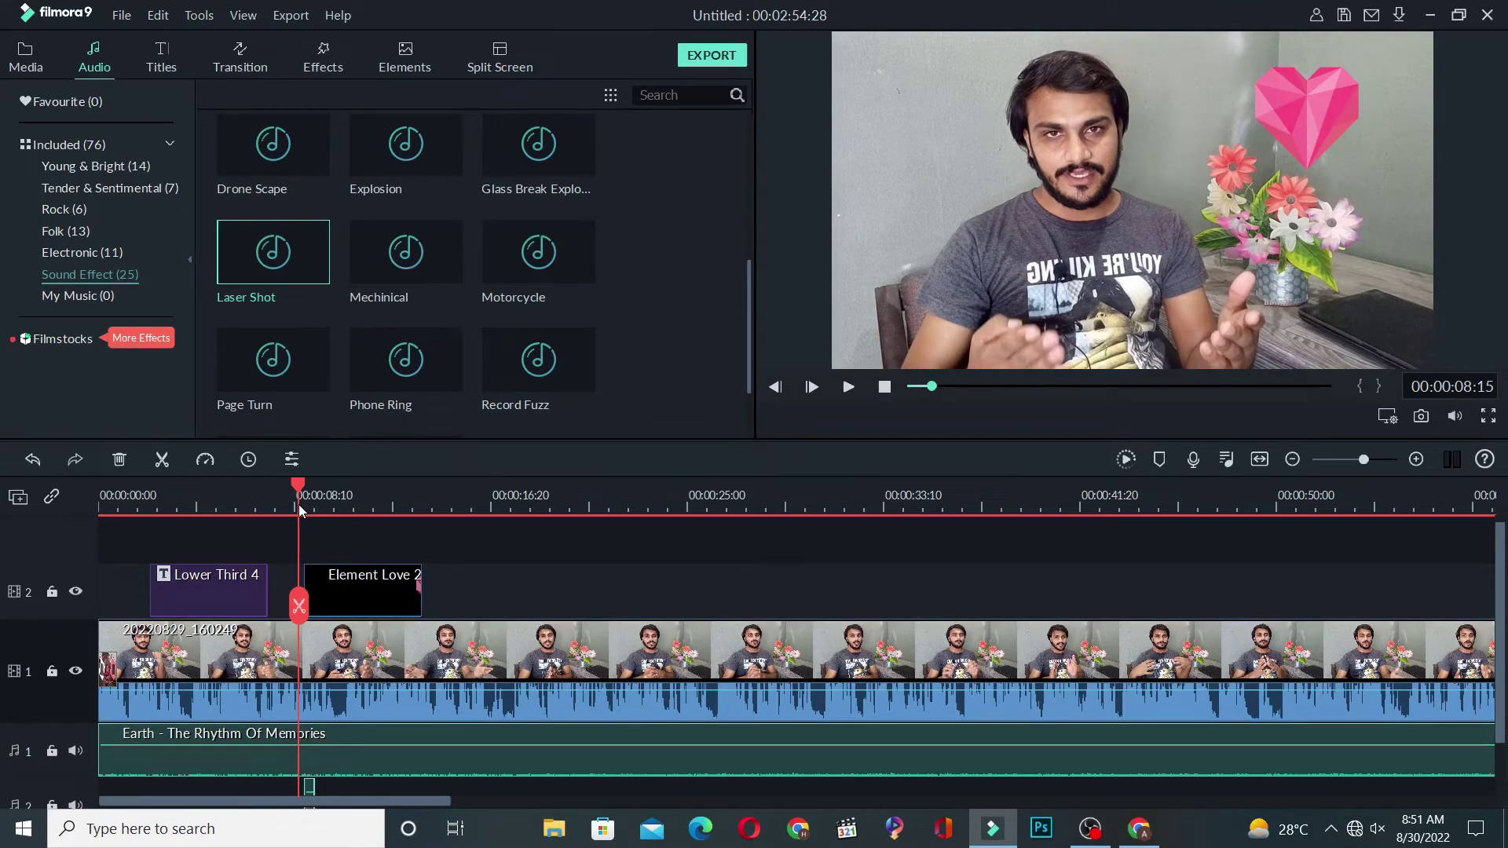
left_click(847, 387)
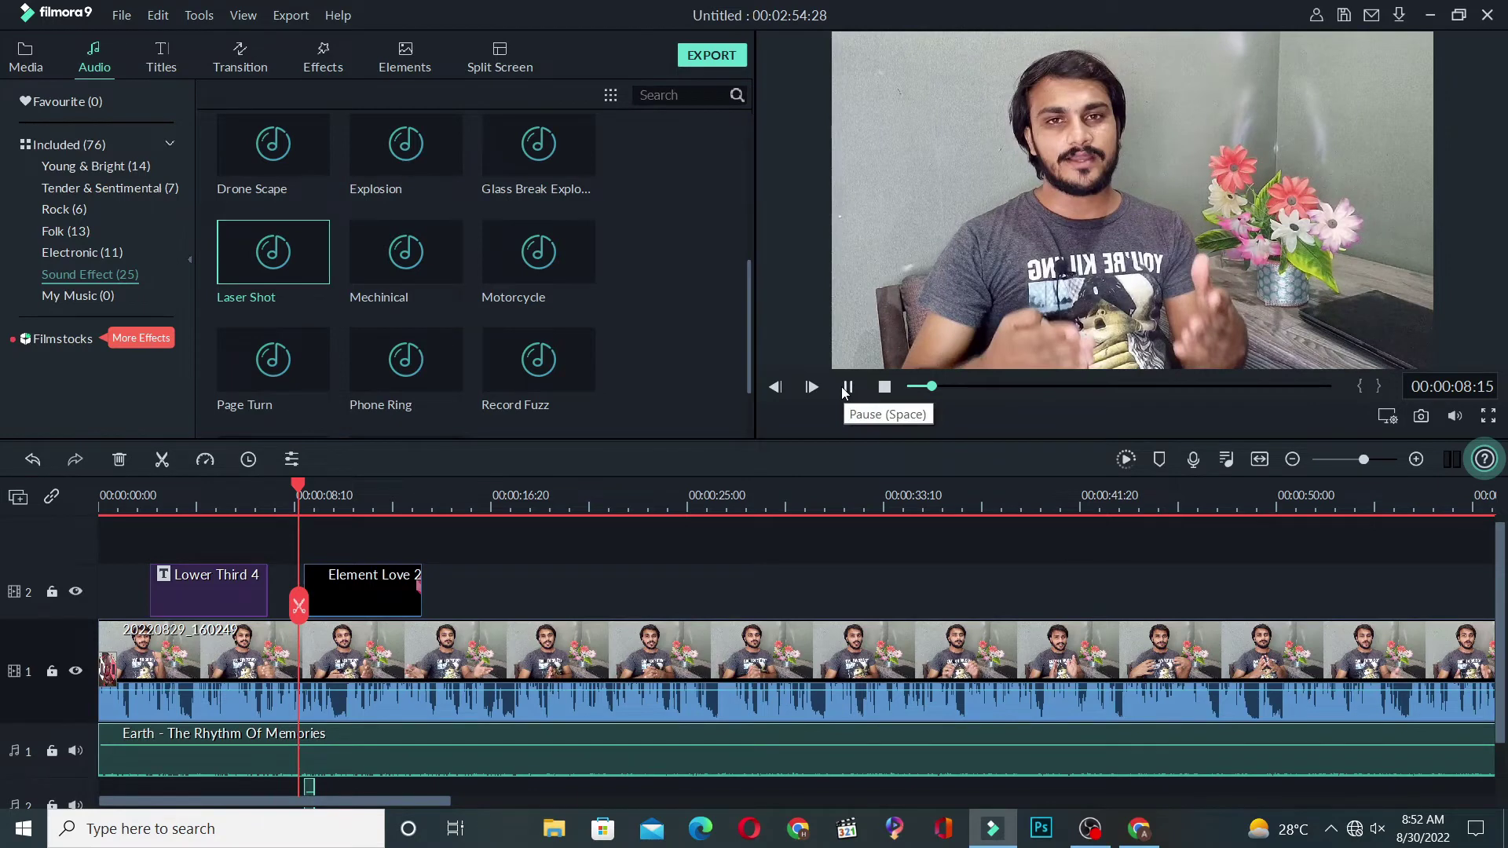
left_click(847, 388)
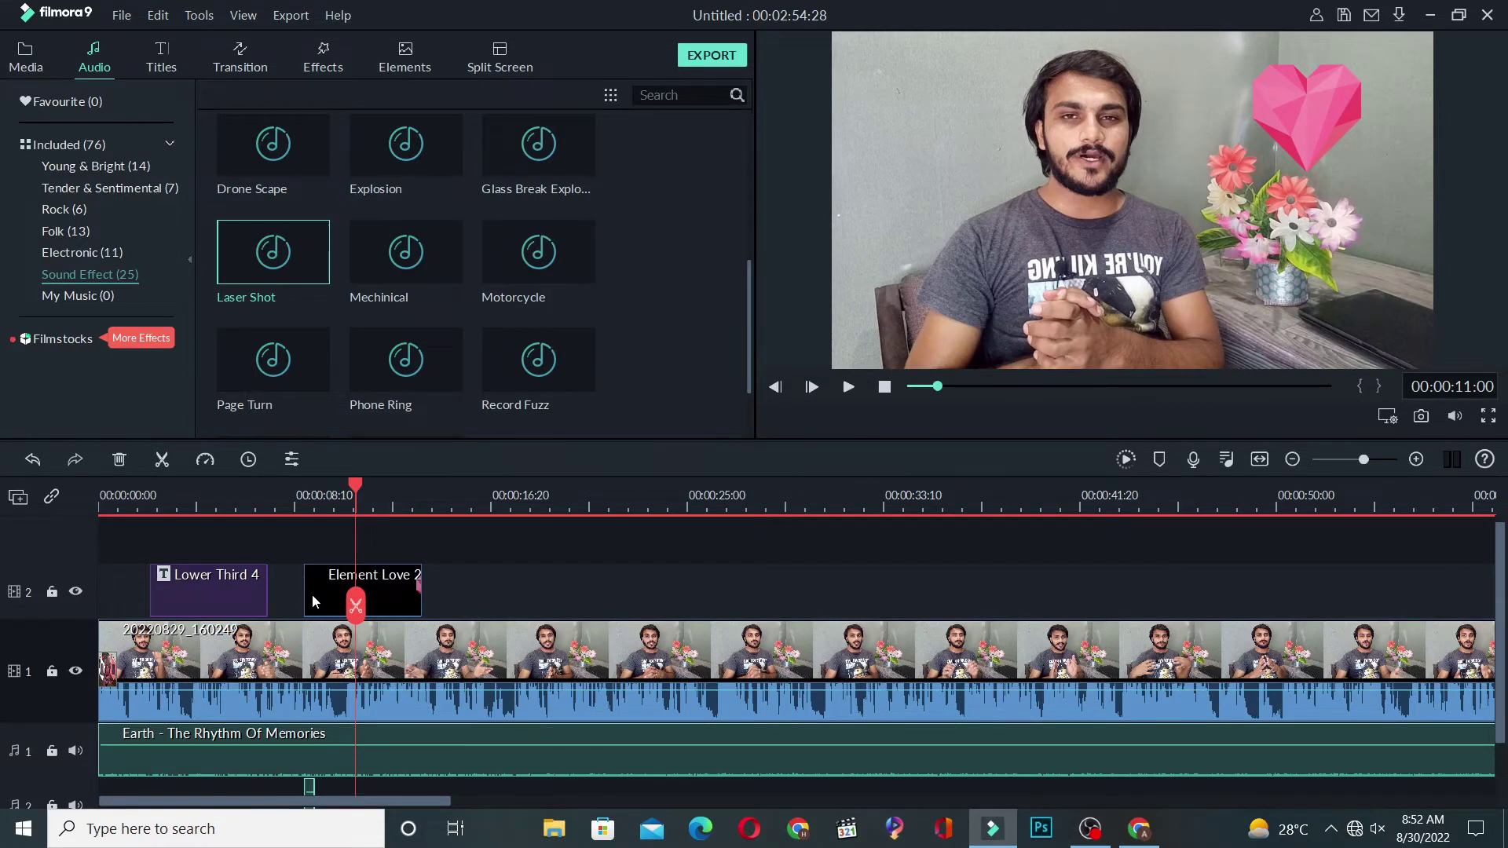
Look through the included split-screen layouts and preview the two-part layout with a straight vertical divider.
left_click(395, 69)
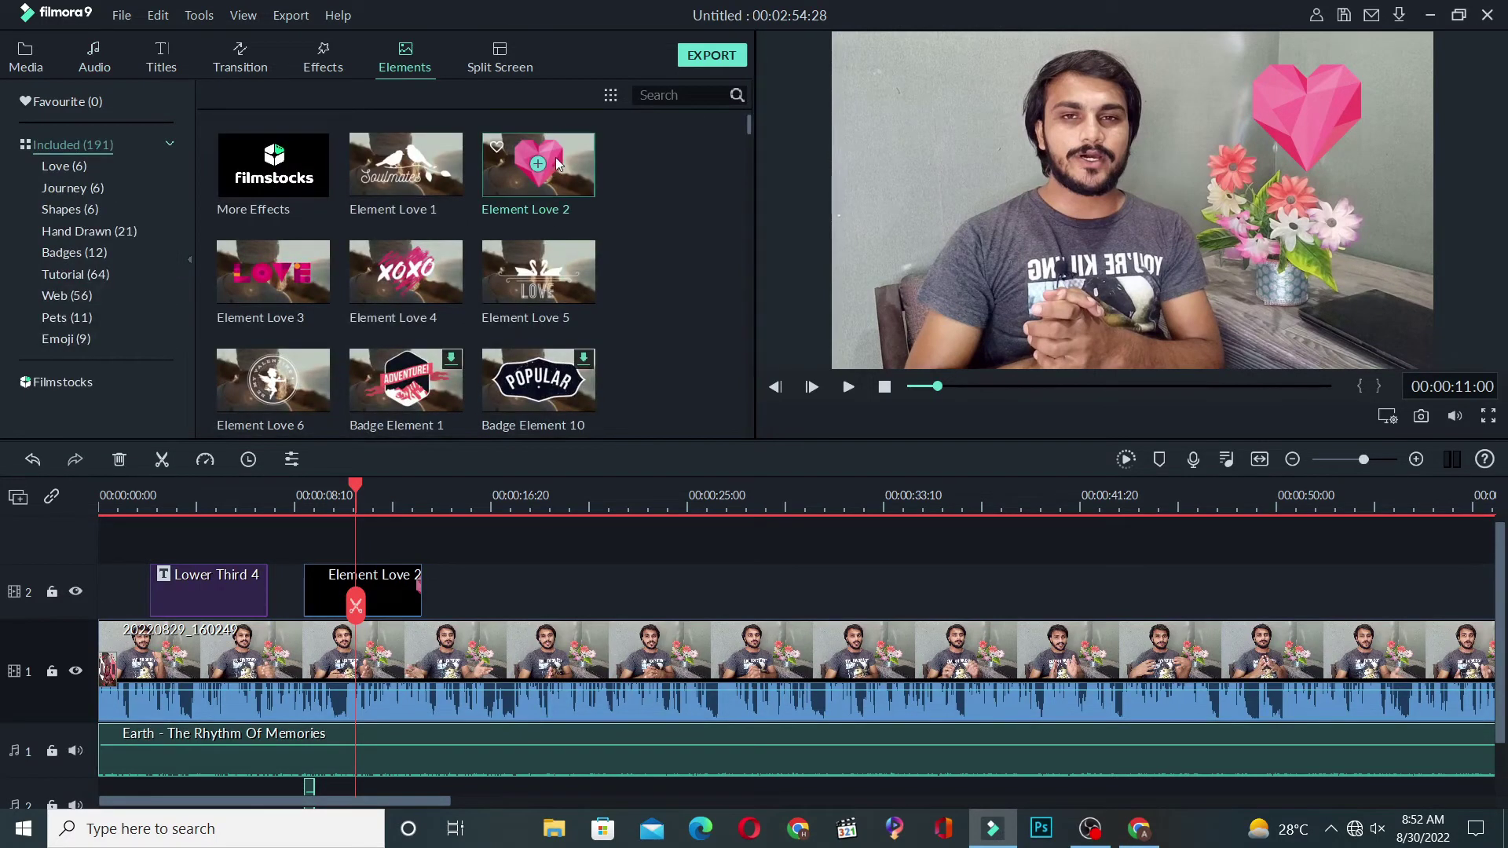
scroll(454, 376, "down", 5)
scroll(454, 376, "up", 5)
left_click(496, 59)
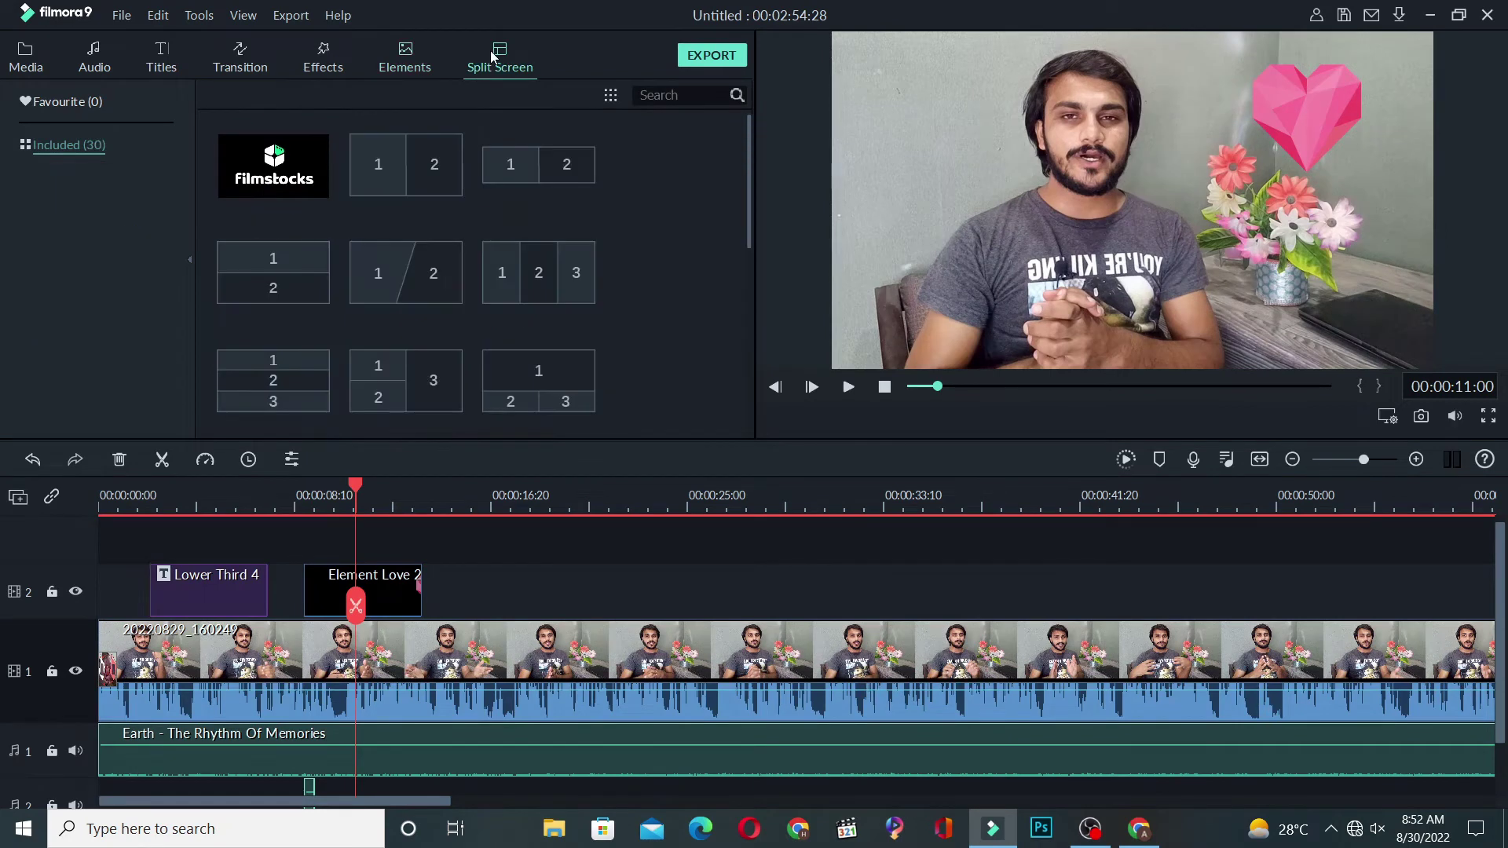
mouse_move(431, 188)
left_click(422, 166)
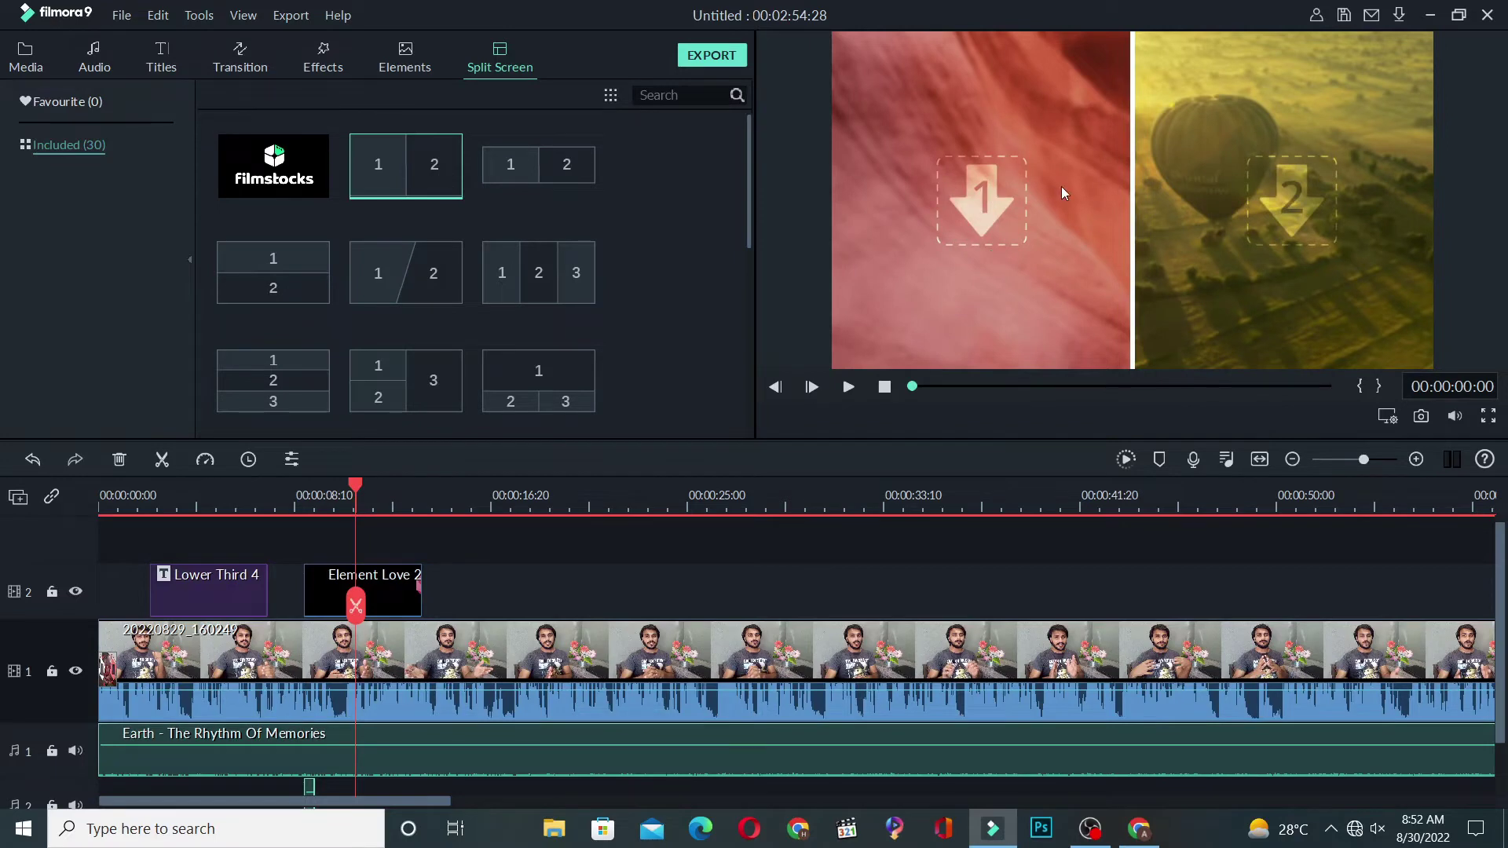
mouse_move(522, 303)
scroll(500, 295, "down", 10)
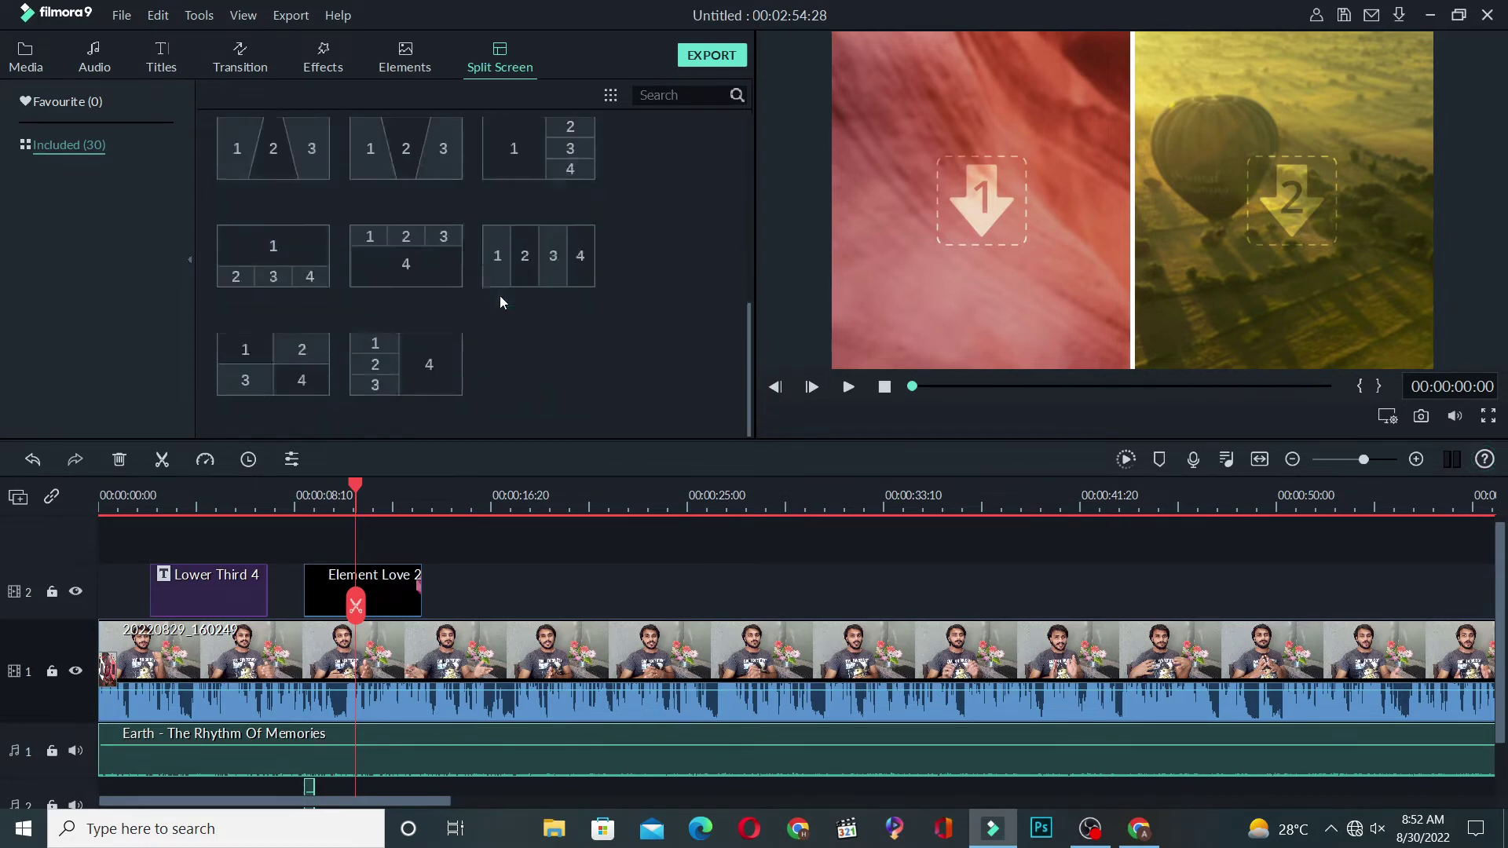
scroll(411, 220, "up", 10)
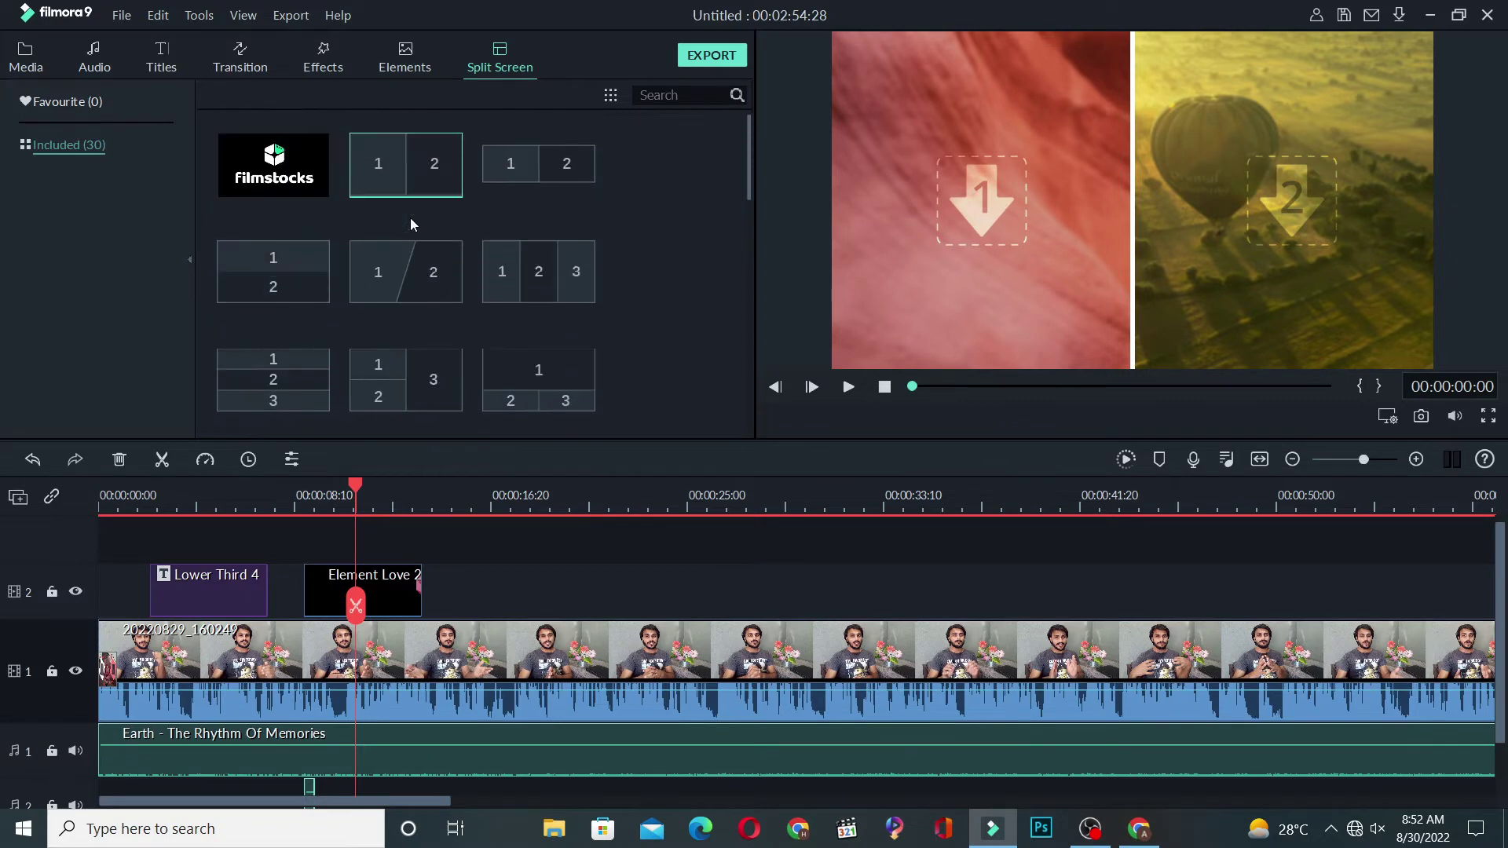
Preview the two-part split-screen layout with the diagonal divider and play it briefly.
left_click(425, 251)
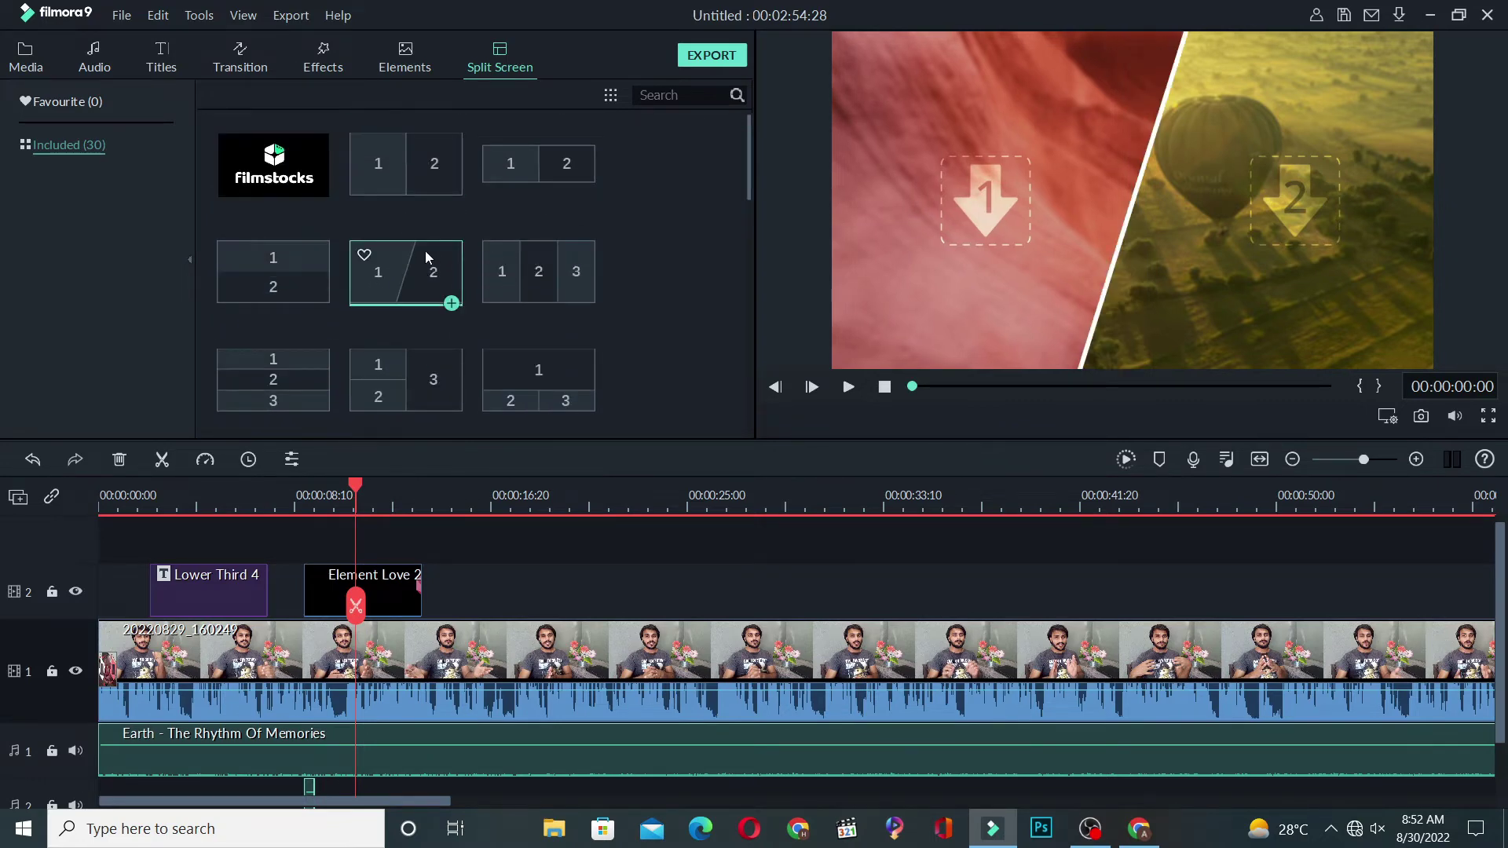
left_click(855, 385)
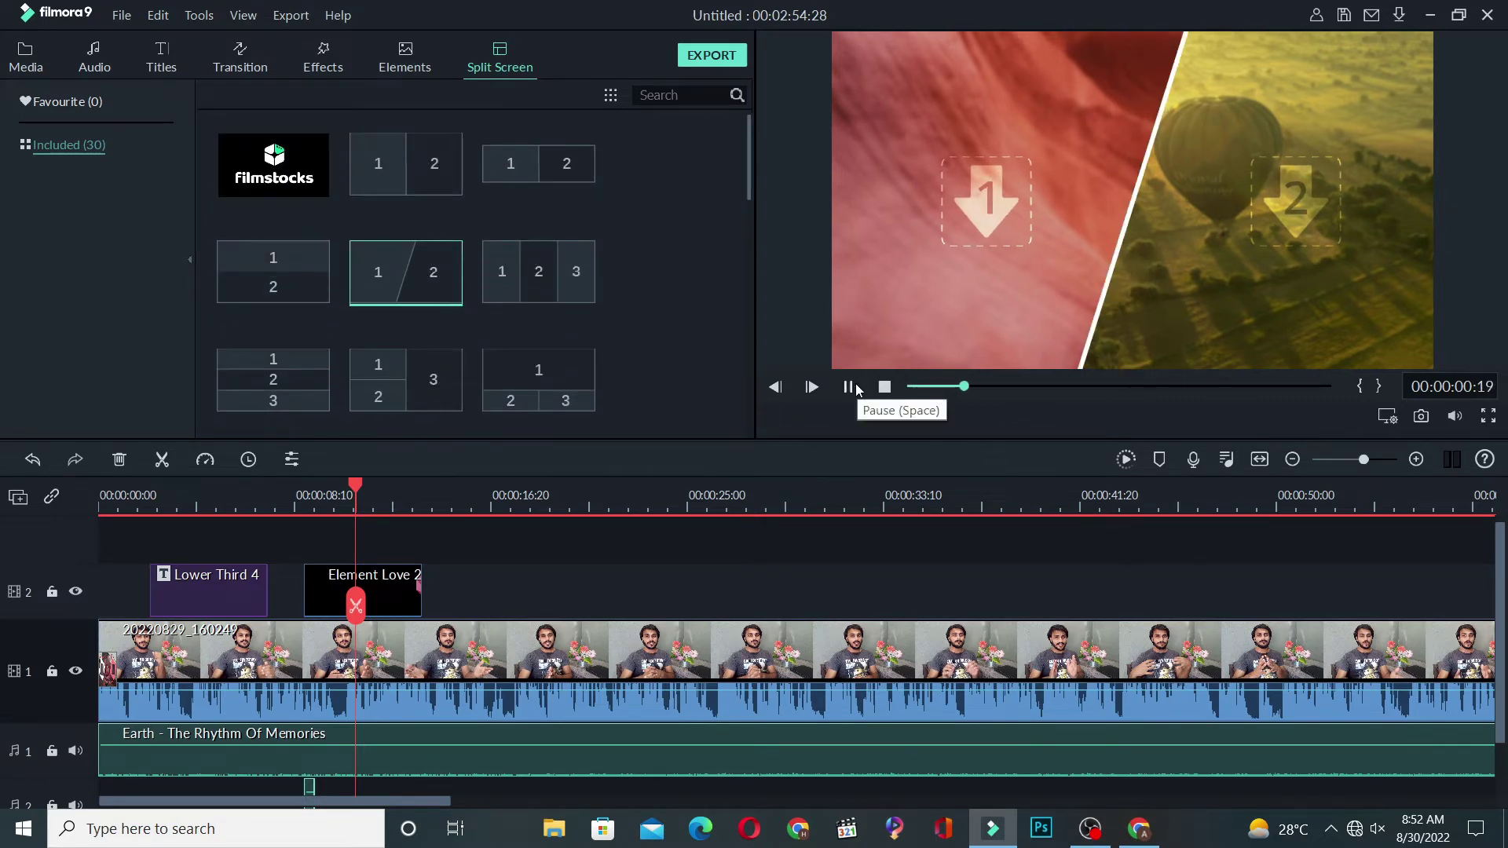
left_click(855, 385)
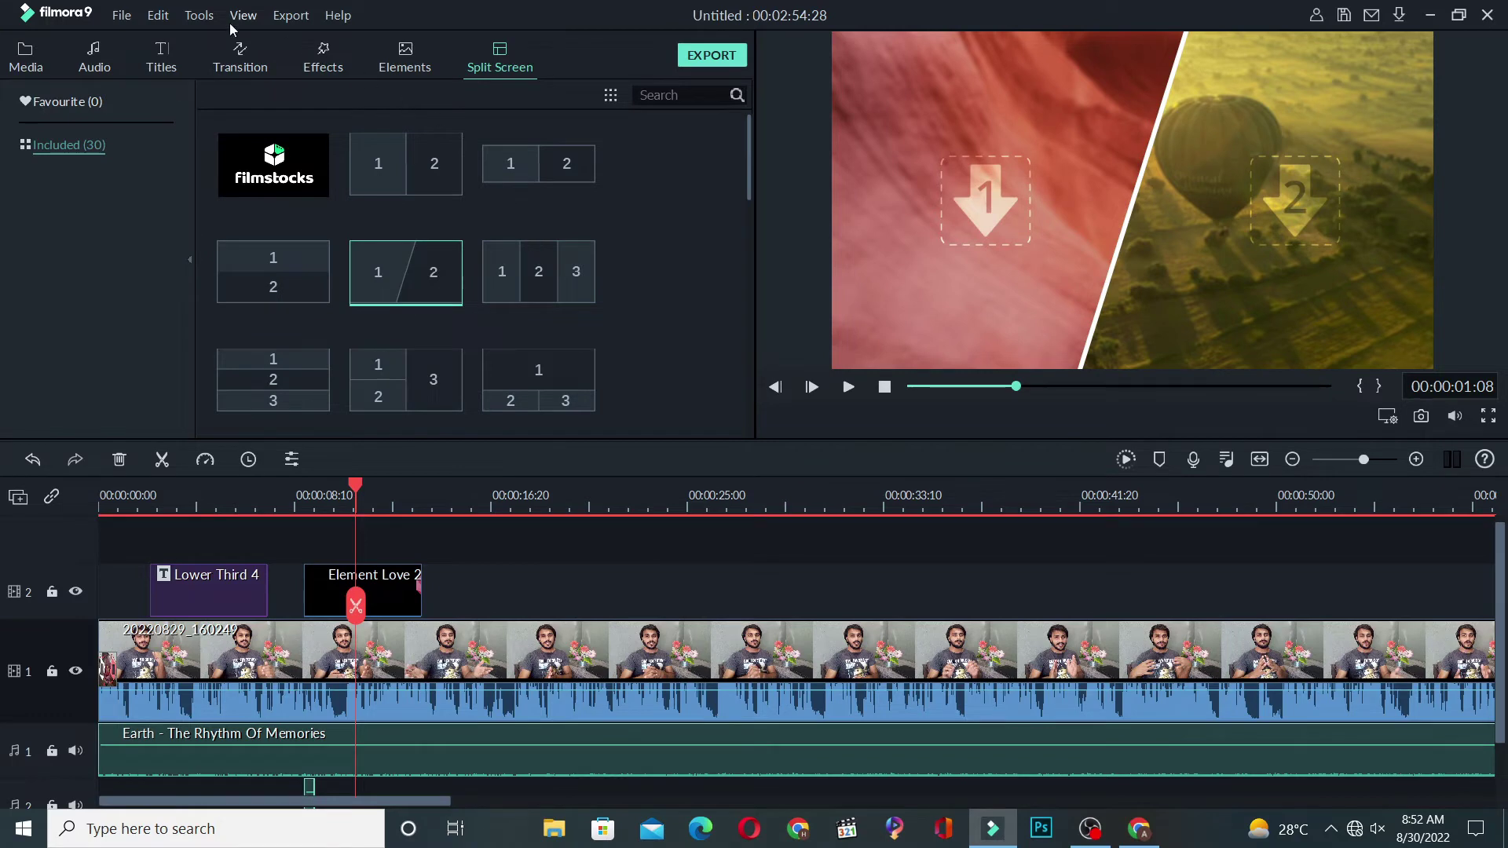
Import the Pexels green-screen clip with the subscribe graphics from the Downloads folder, creating a proxy file for it.
left_click(25, 69)
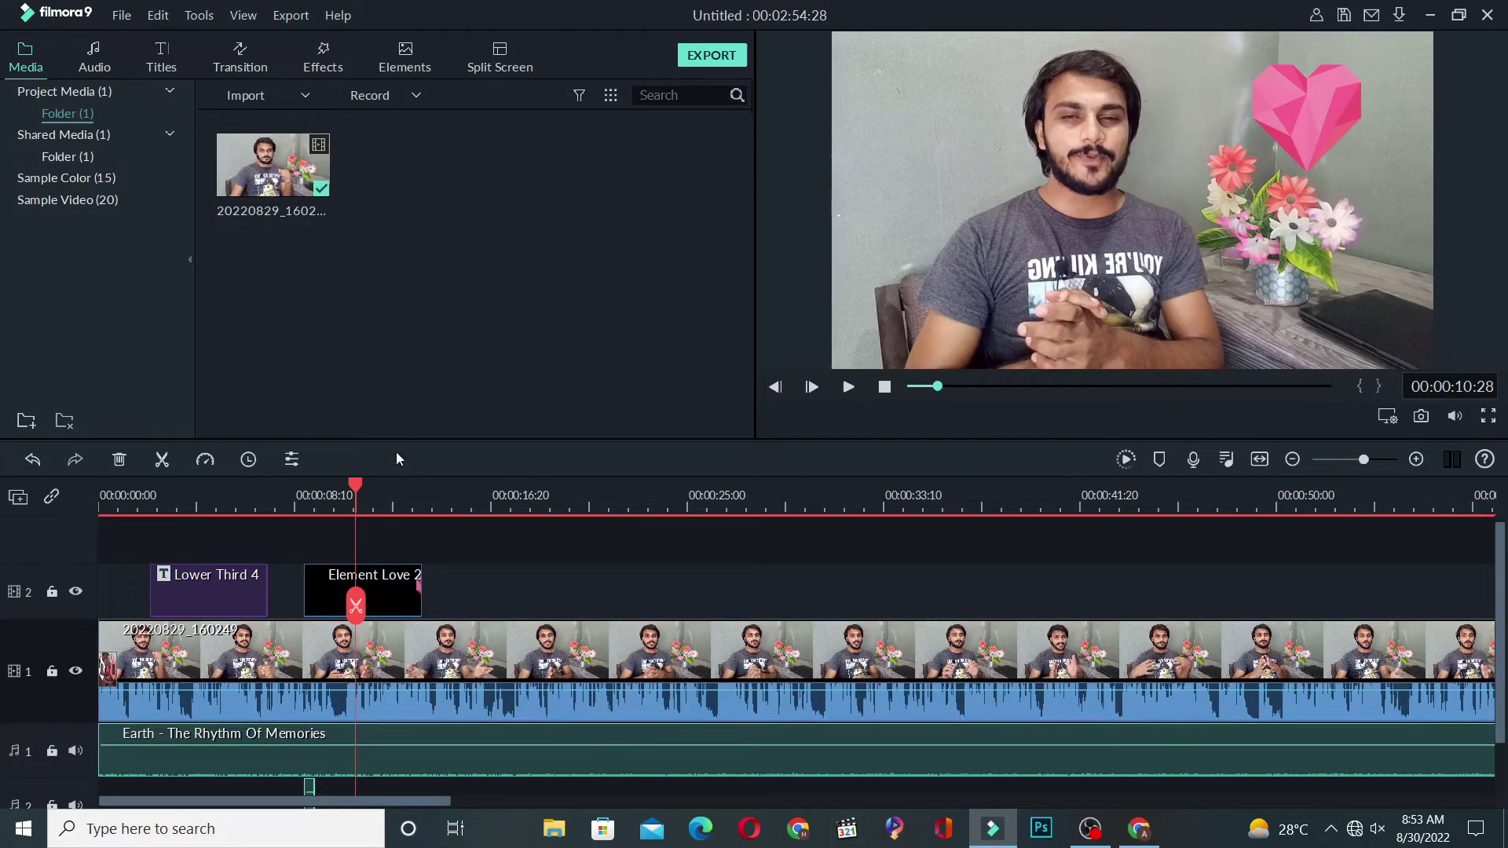
left_click_drag(349, 493, 451, 504)
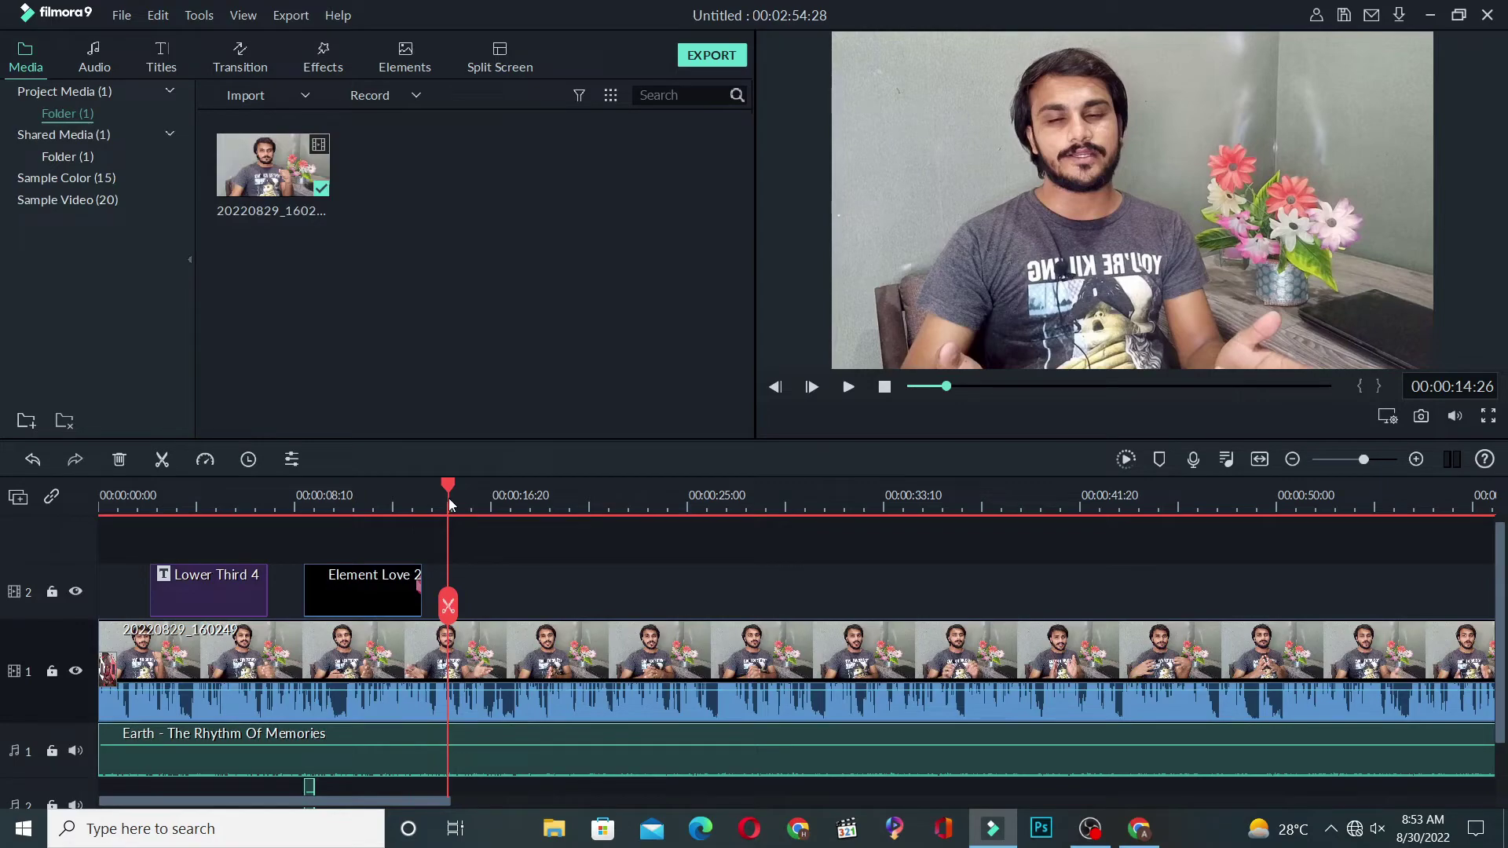
double_click(536, 281)
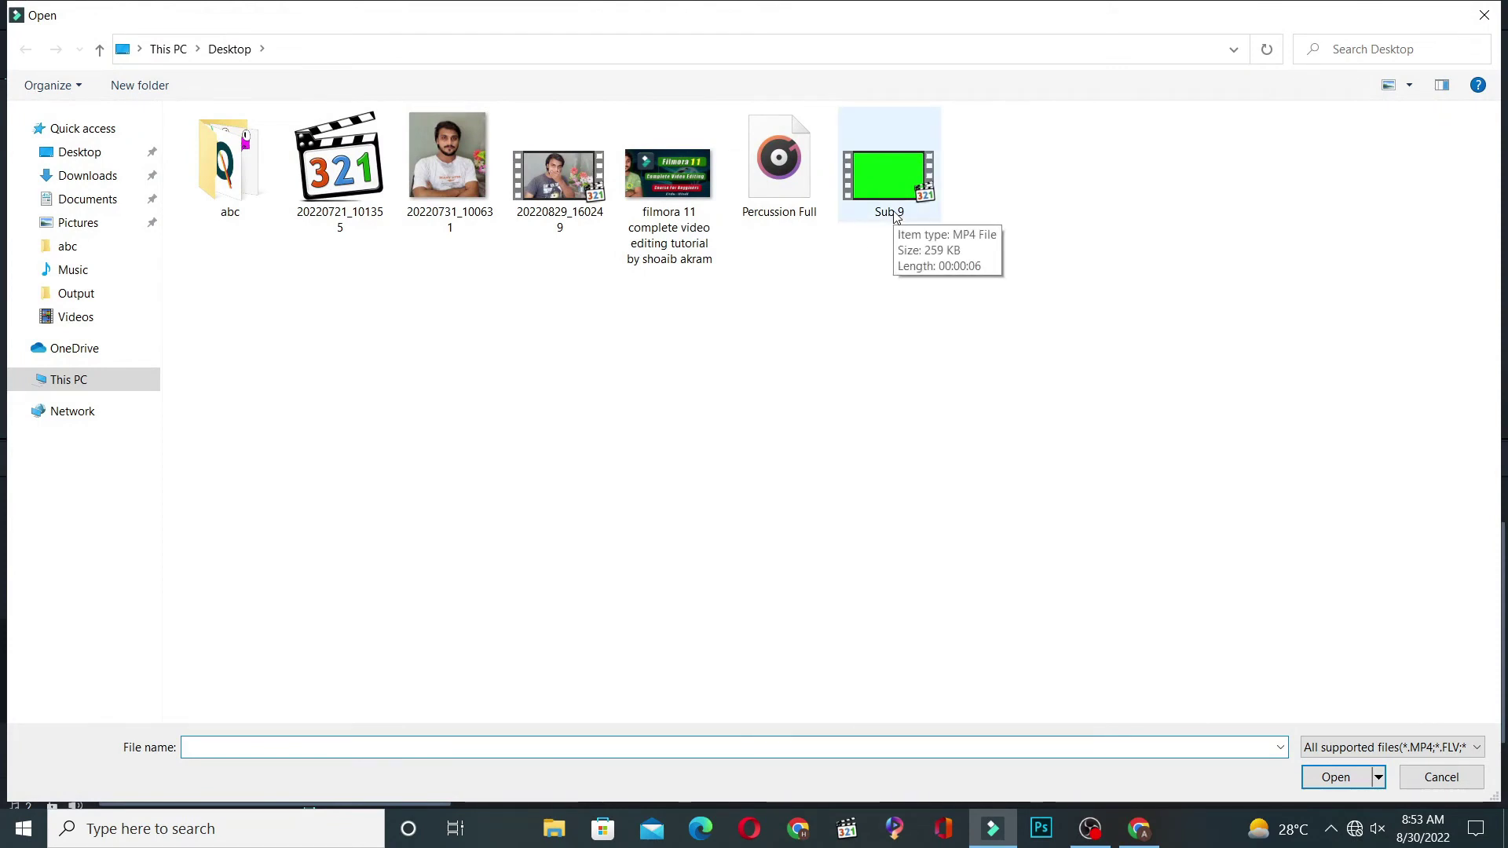
left_click(43, 179)
scroll(722, 424, "down", 5)
scroll(723, 427, "down", 3)
scroll(724, 427, "up", 6)
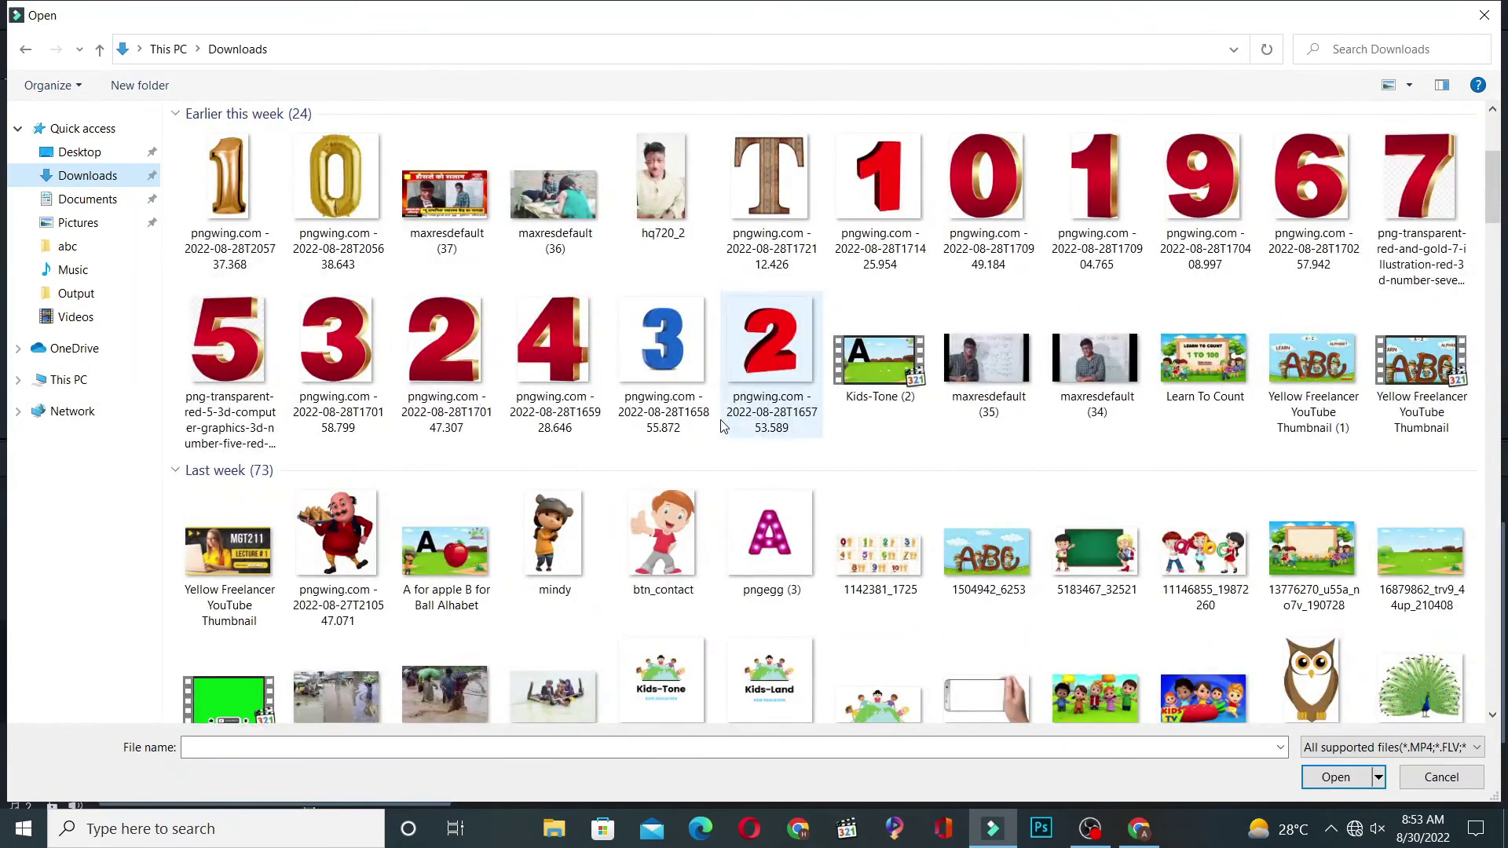
left_click(211, 692)
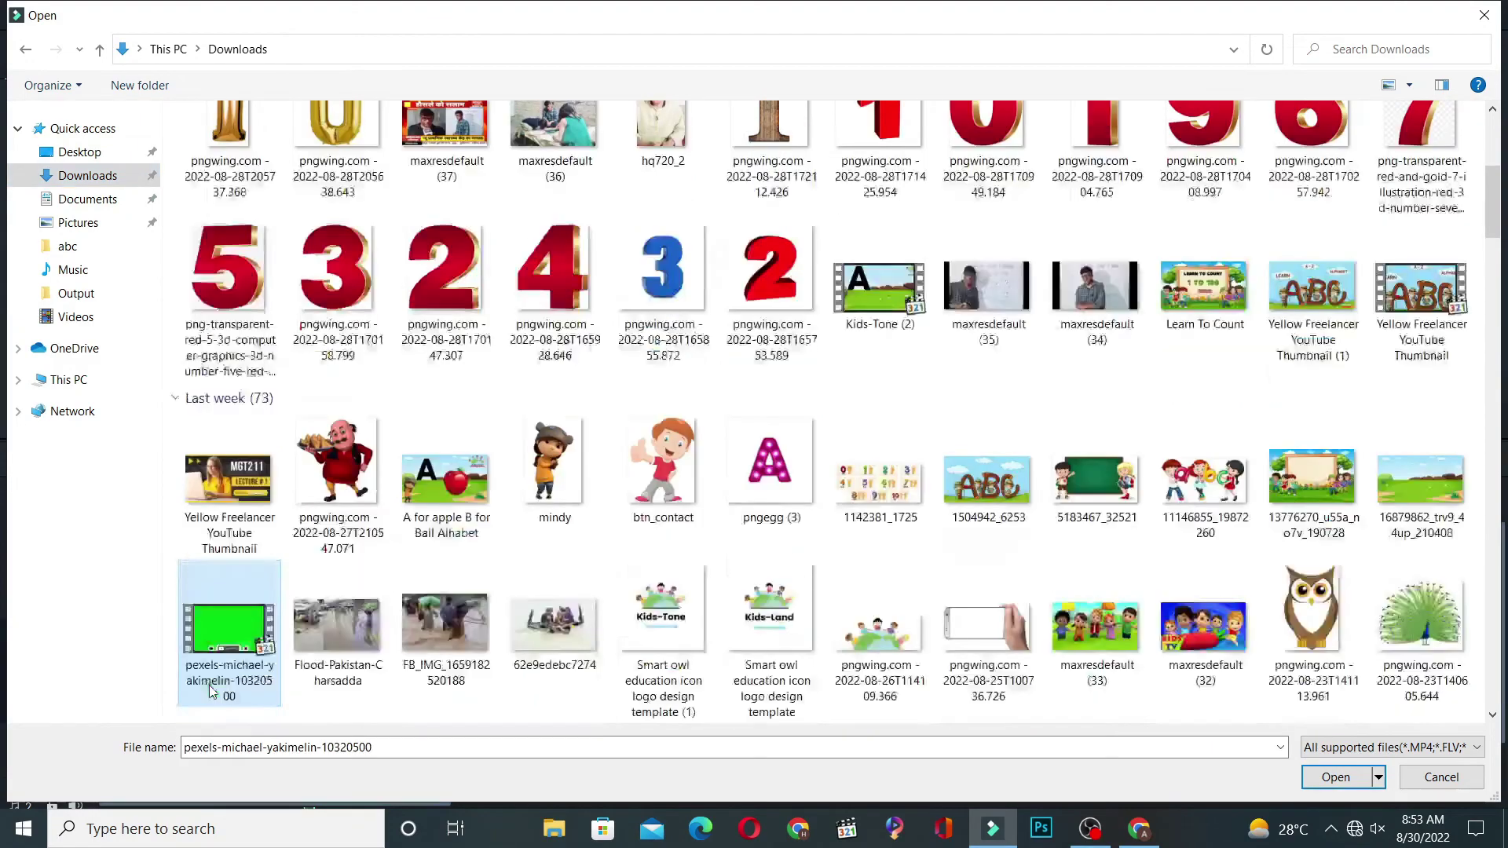
double_click(211, 691)
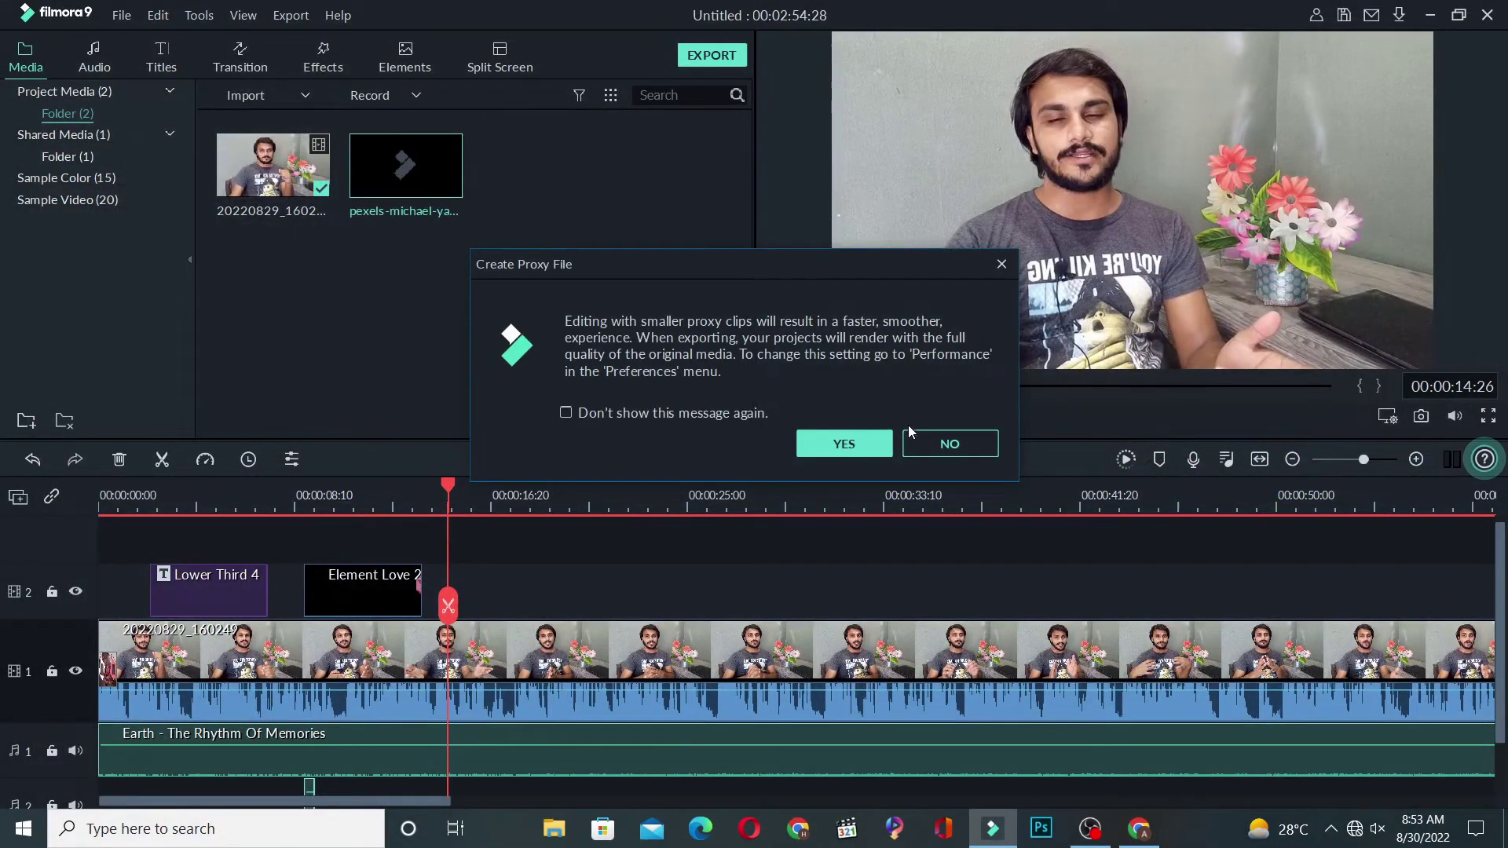
left_click(879, 446)
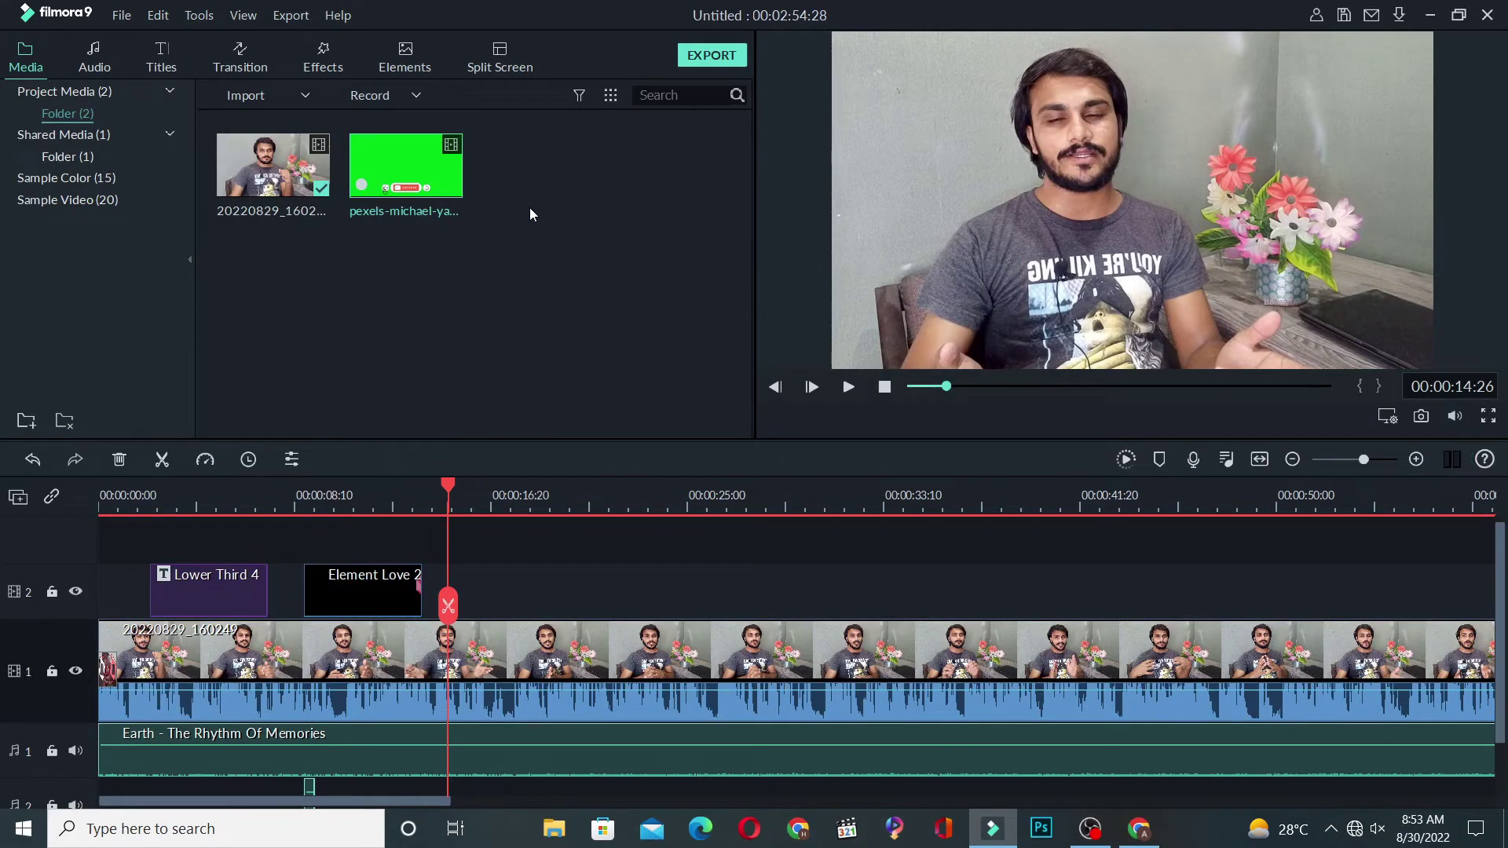
Place the green-screen clip on video track 2 after the heart element and move the playhead onto it at 00:00:17:08.
mouse_move(431, 193)
left_click_drag(438, 167, 482, 610)
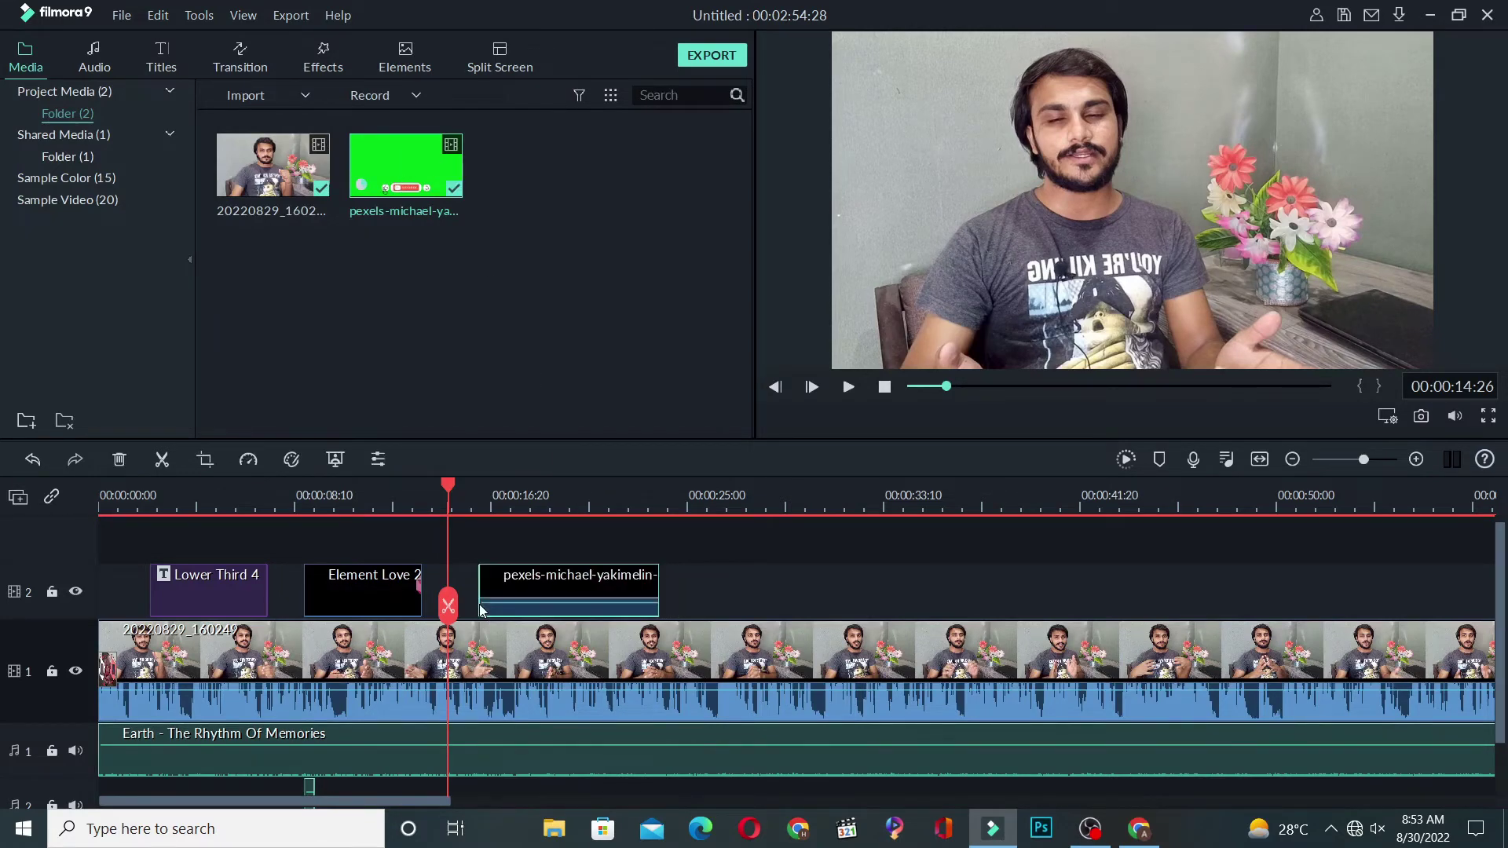
left_click_drag(445, 489, 508, 495)
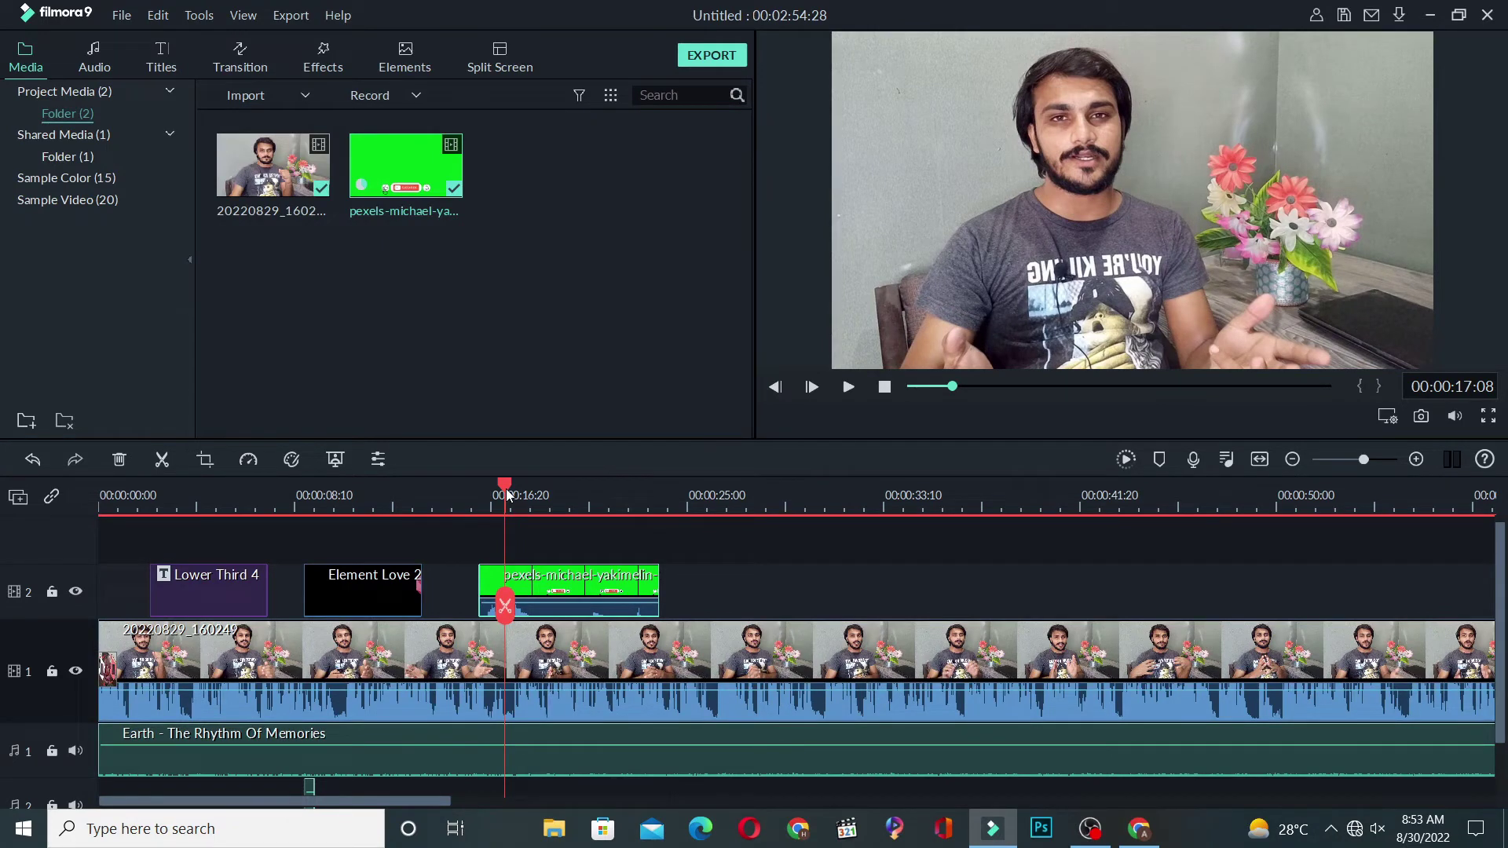
Key out the clip's green background with Chroma Key, setting the edge feather to 6.69 and the tolerance to 60.
left_click(614, 587)
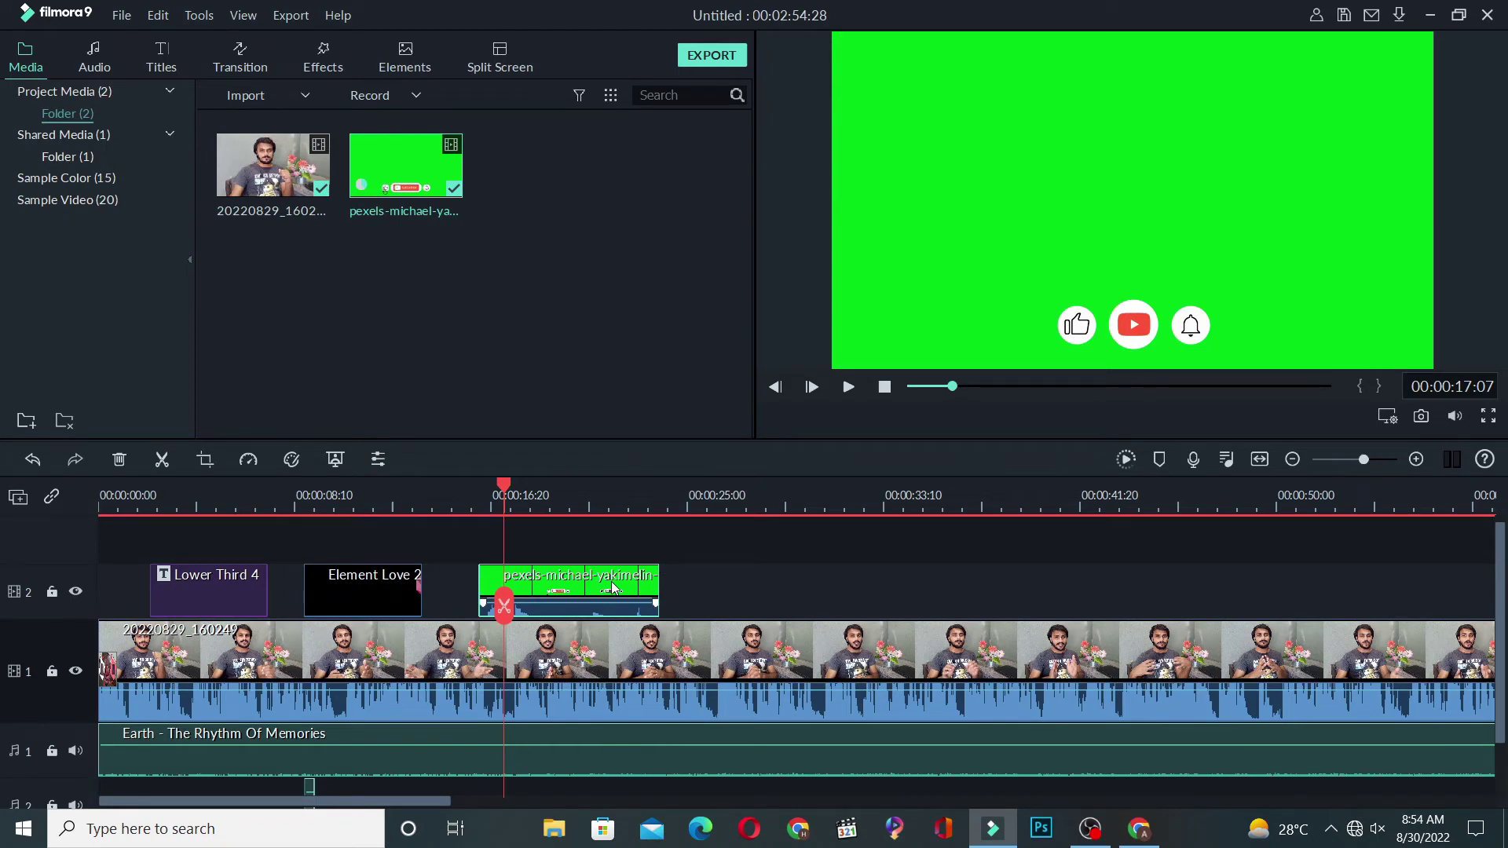
right_click(614, 587)
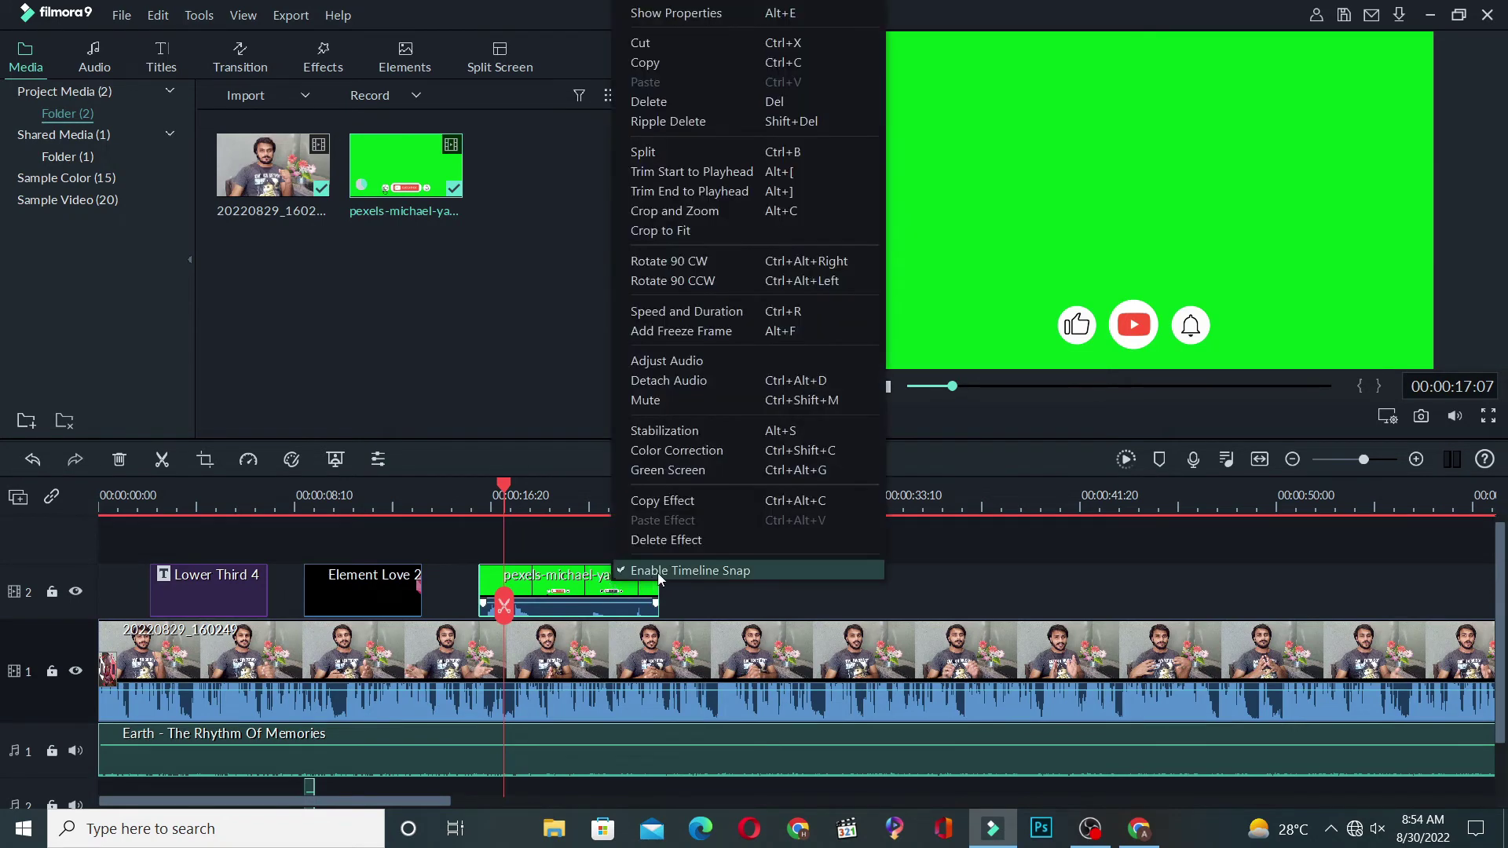
left_click(690, 471)
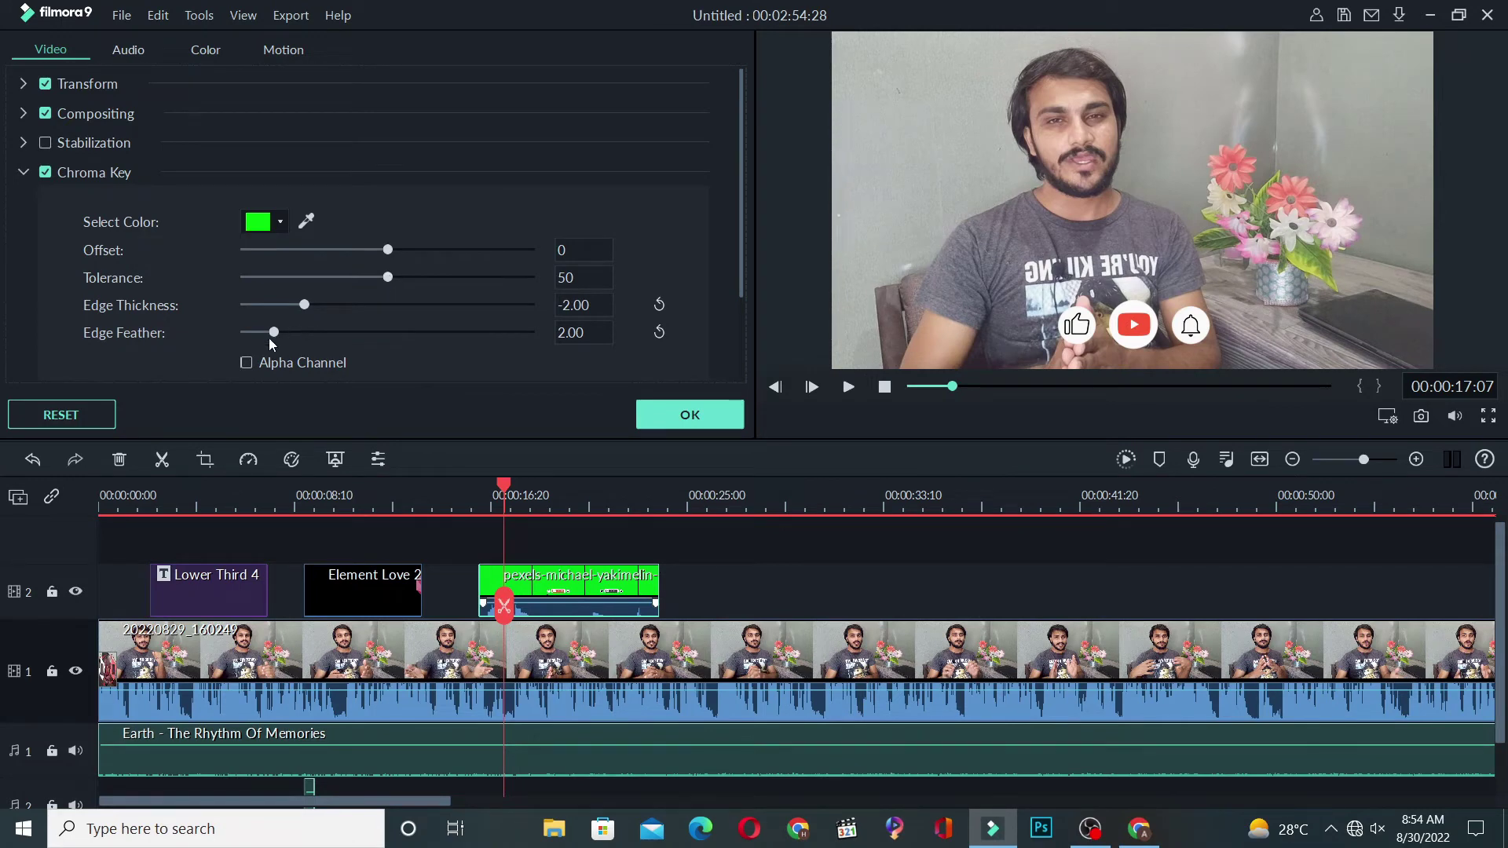
left_click_drag(273, 332, 343, 330)
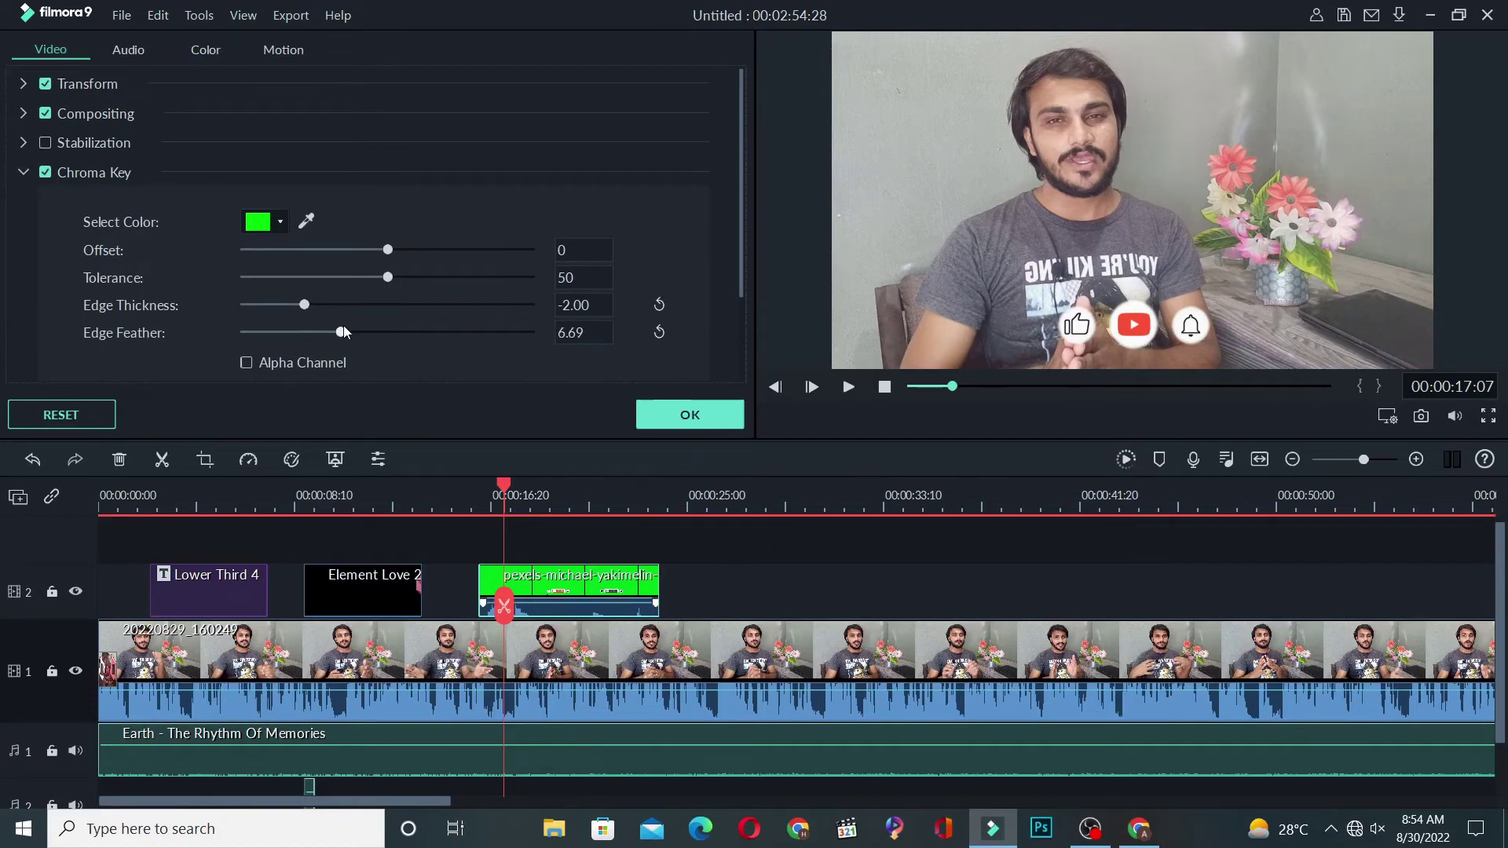
left_click_drag(385, 276, 417, 281)
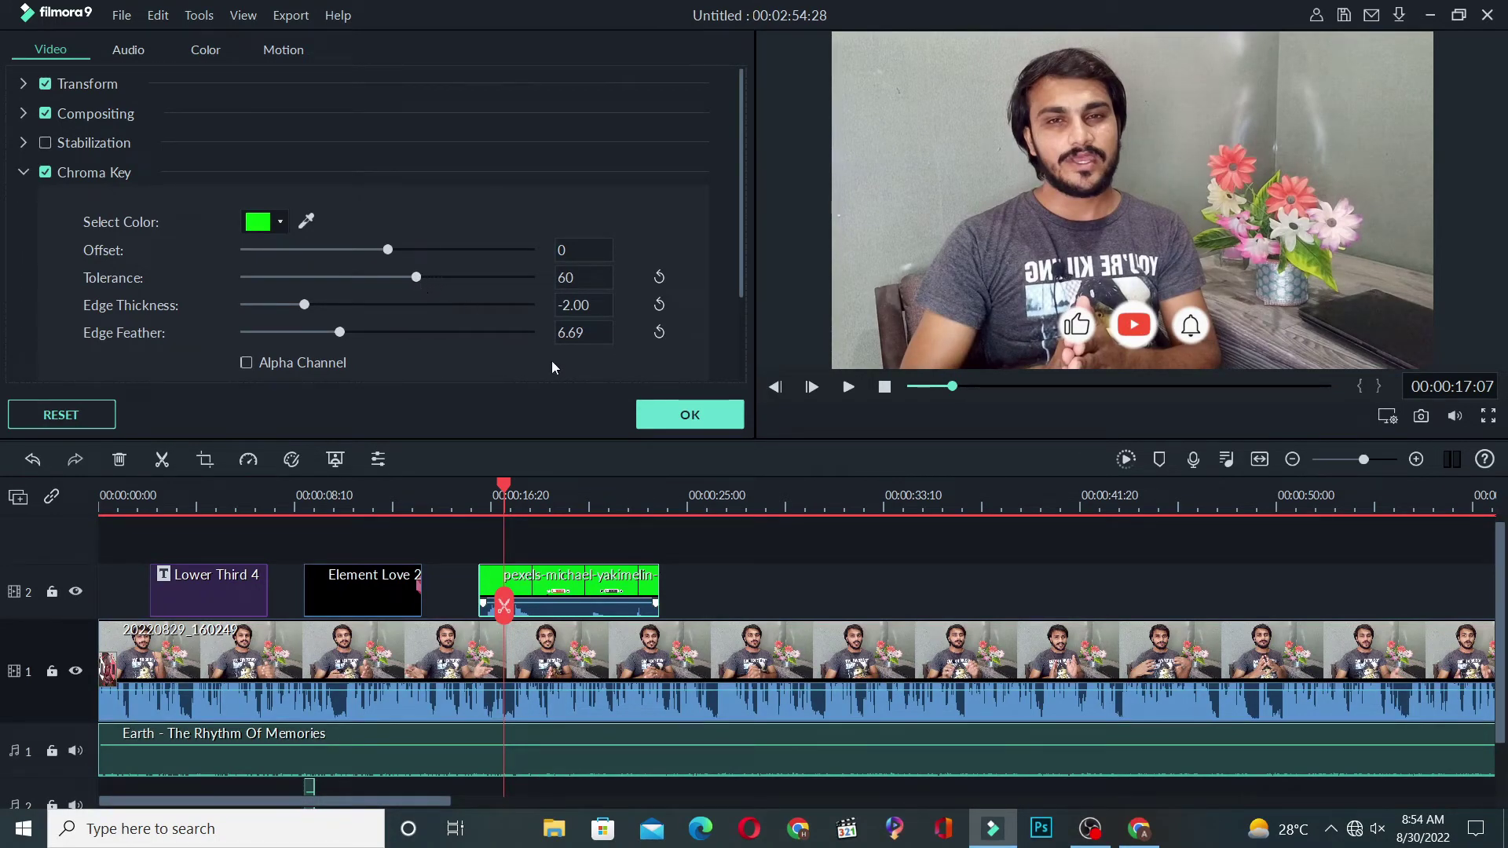
left_click(654, 413)
Play the video from 00:00:15:27 to check the keyed subscribe graphics over the footage.
left_click_drag(506, 489, 473, 492)
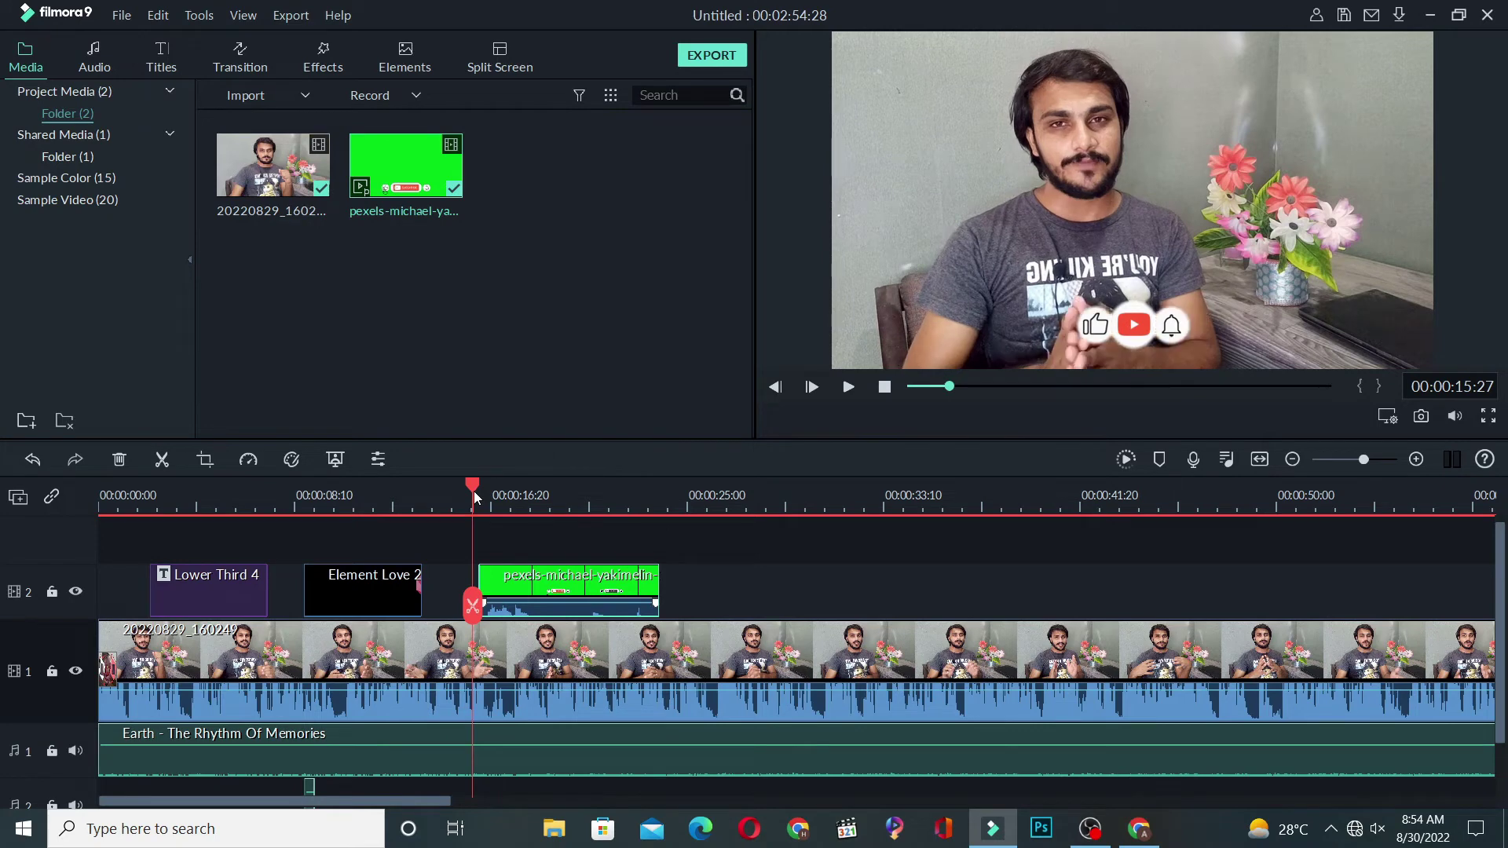
key("space")
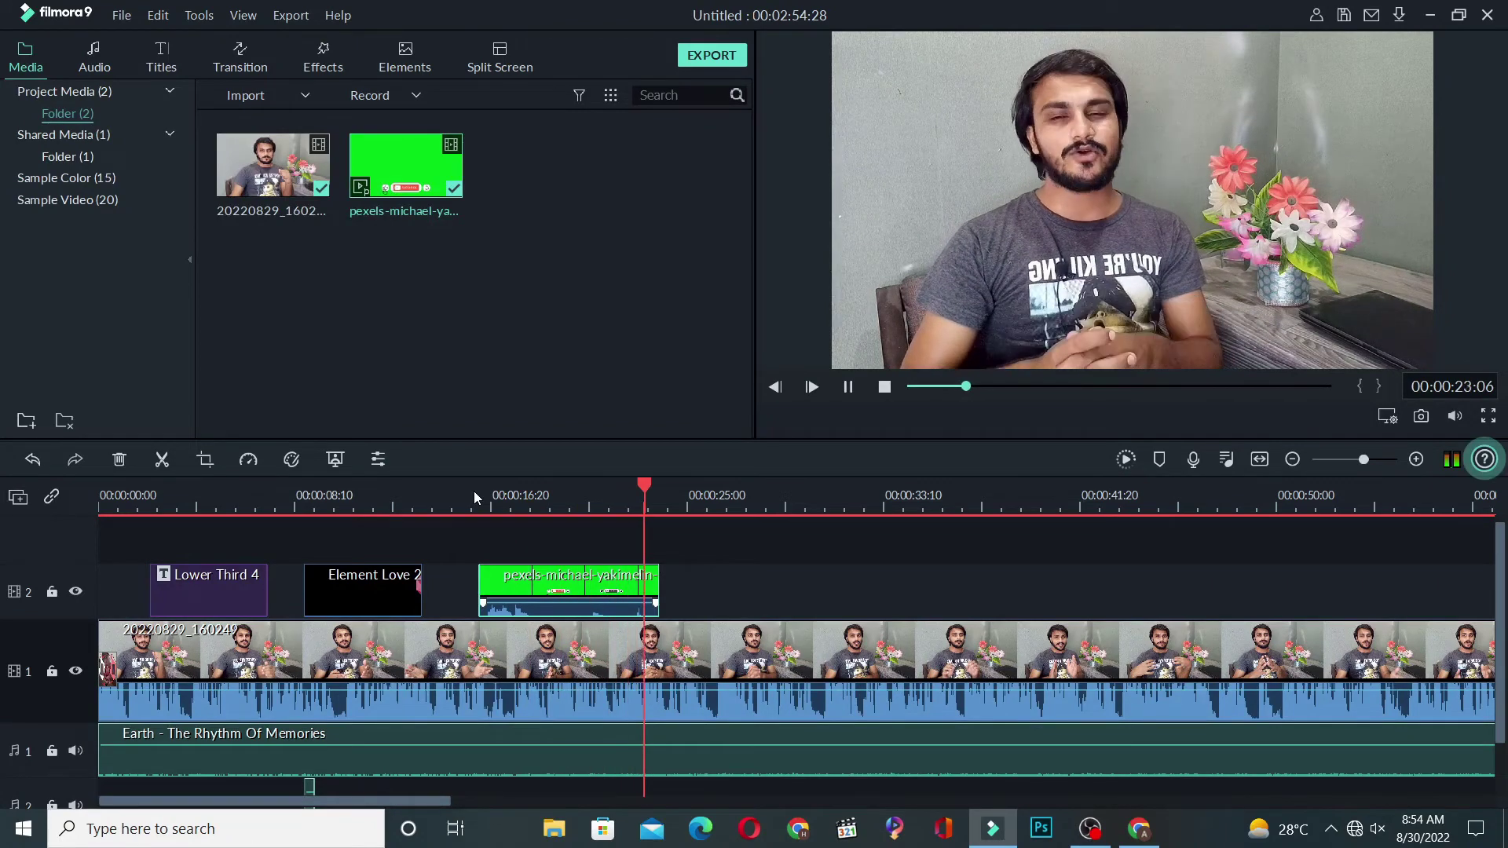
Split the footage and the music at 00:01:49:28, just after the end of the 70s effect.
left_click_drag(649, 484, 728, 501)
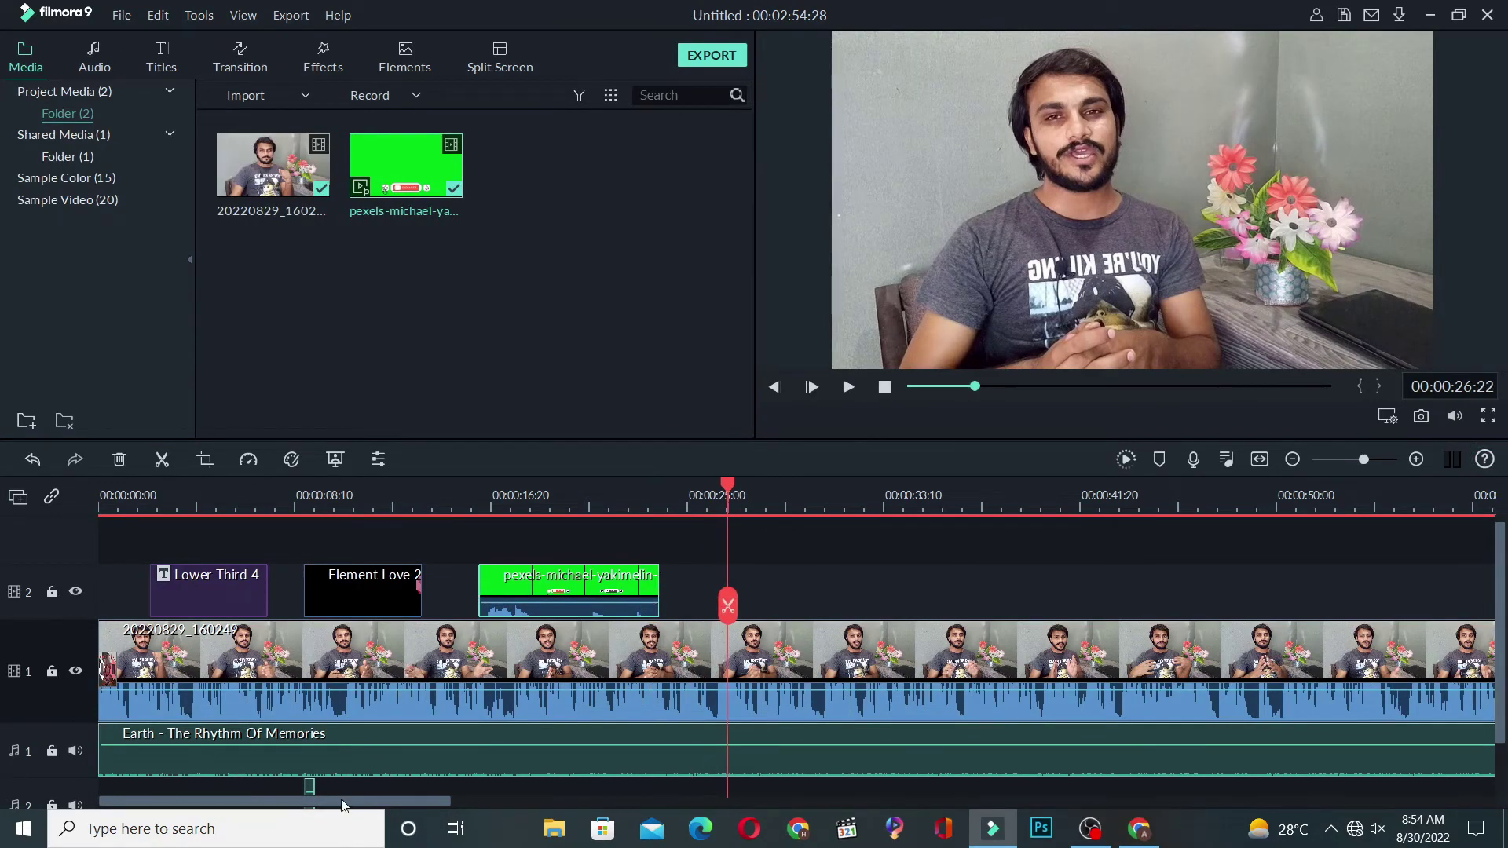
mouse_move(343, 802)
left_mouse_down()
mouse_move(417, 798)
mouse_move(371, 801)
left_mouse_up()
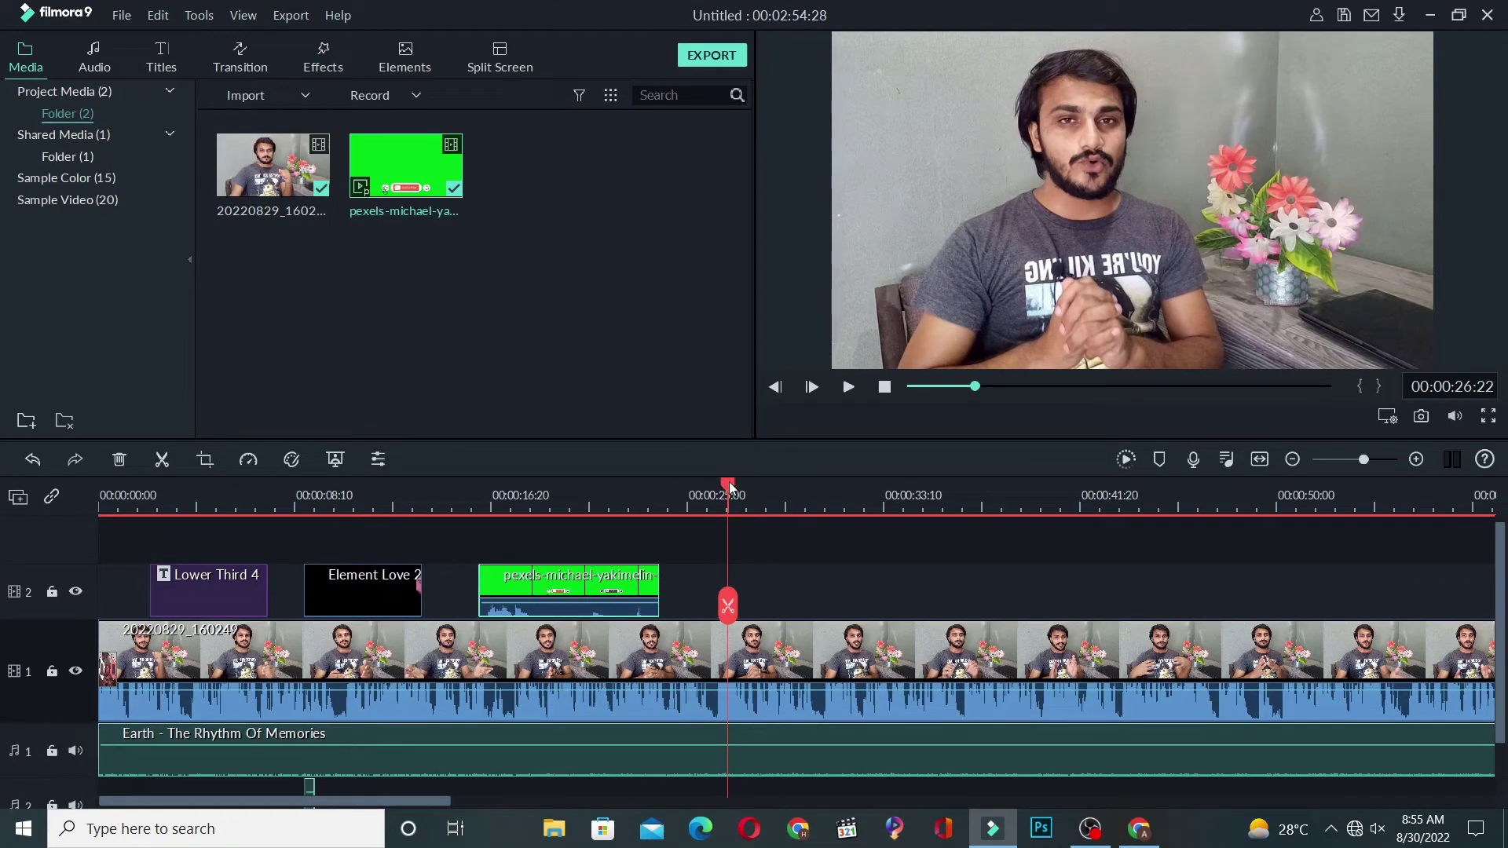
left_click_drag(729, 486, 1481, 503)
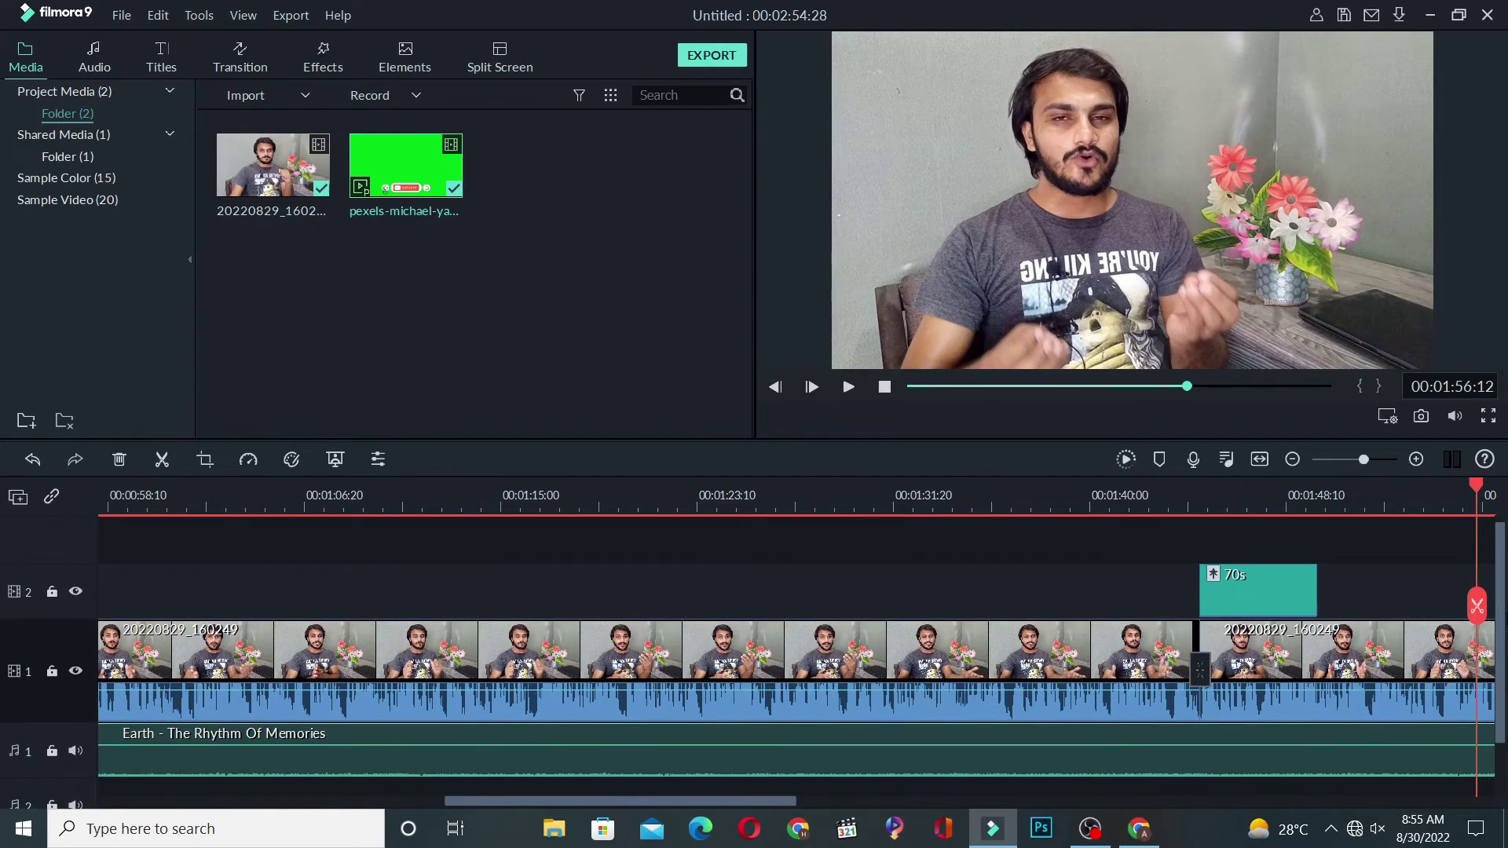
left_click_drag(1477, 606, 1258, 617)
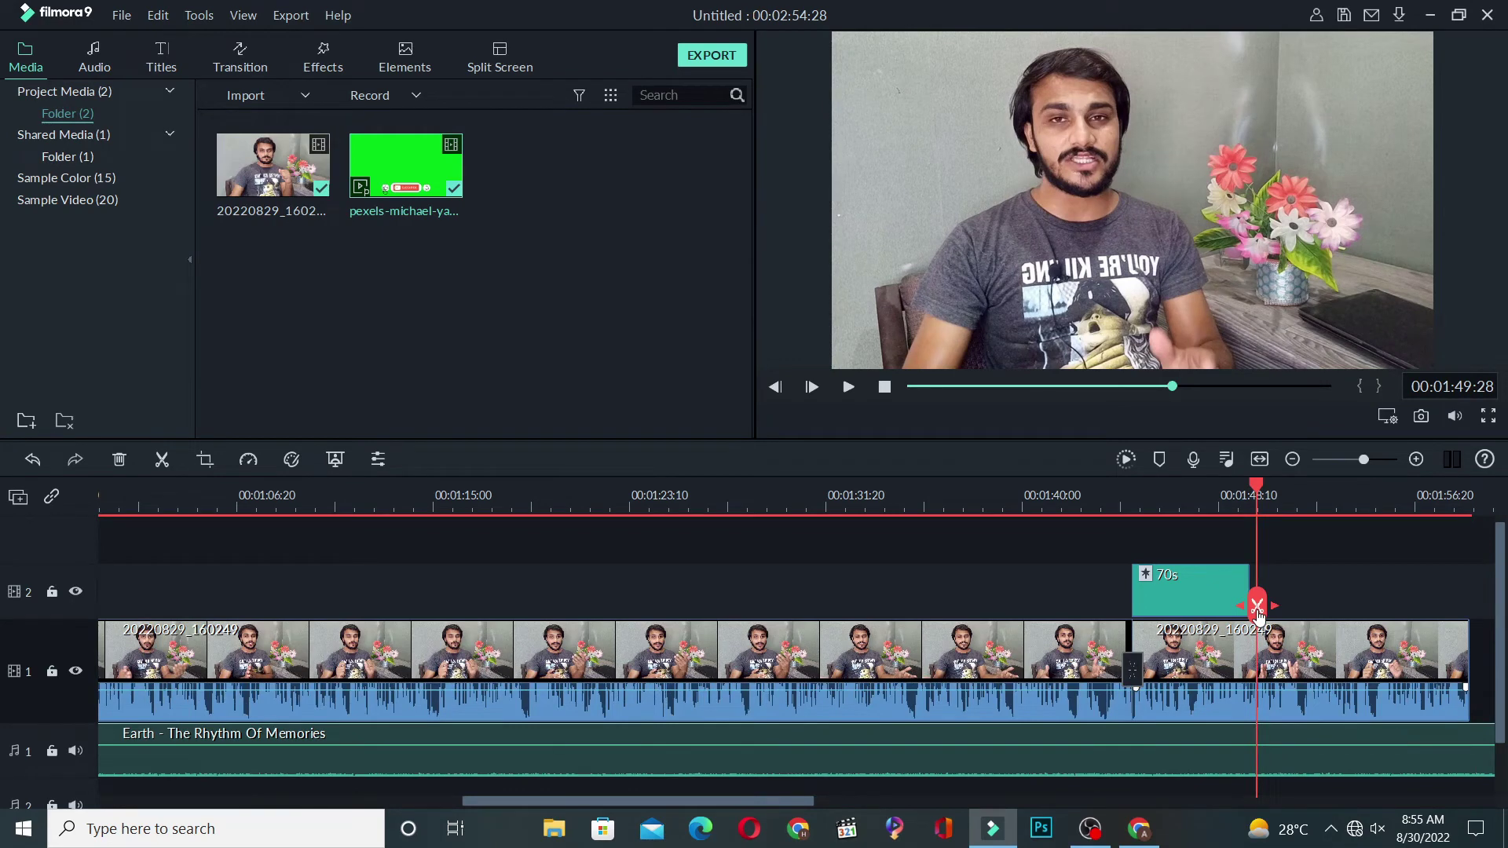
left_click(1258, 607)
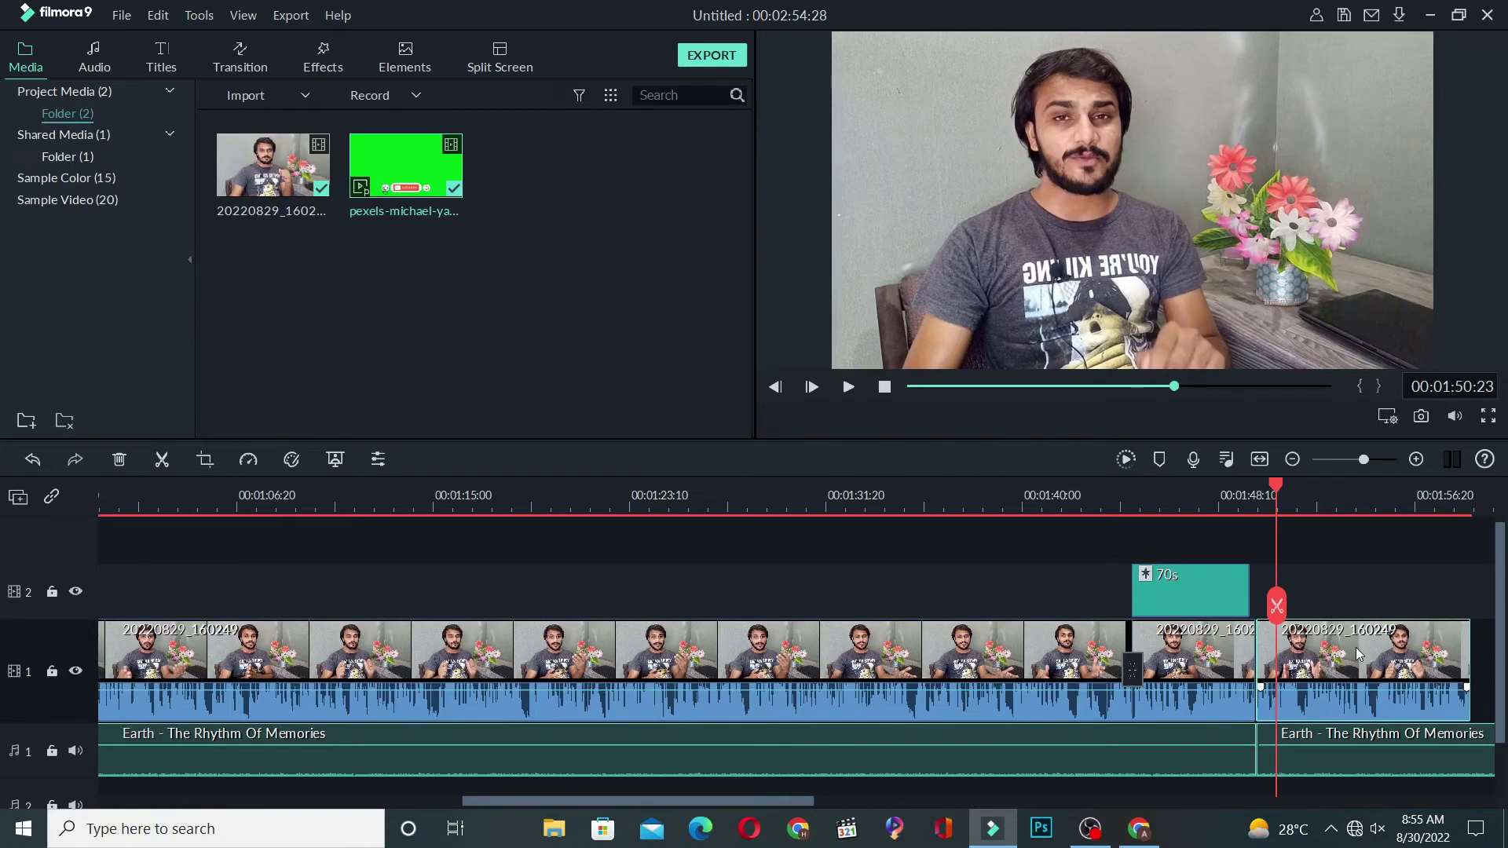
Crop the footage segment after the new cut to 1562 x 879 at the original ratio, framing the speaker more closely.
right_click(1310, 643)
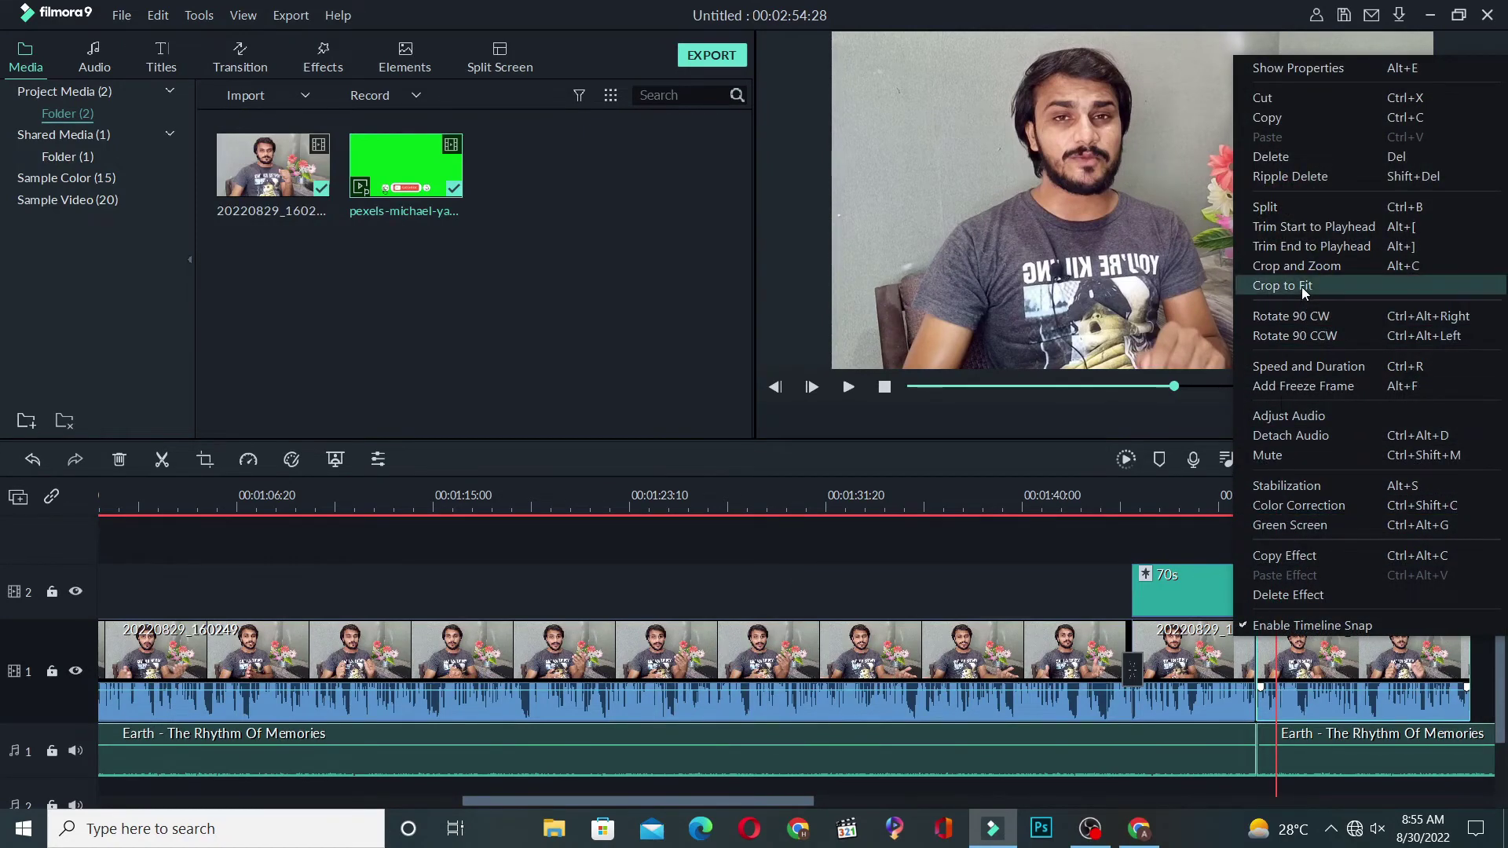
left_click(1301, 268)
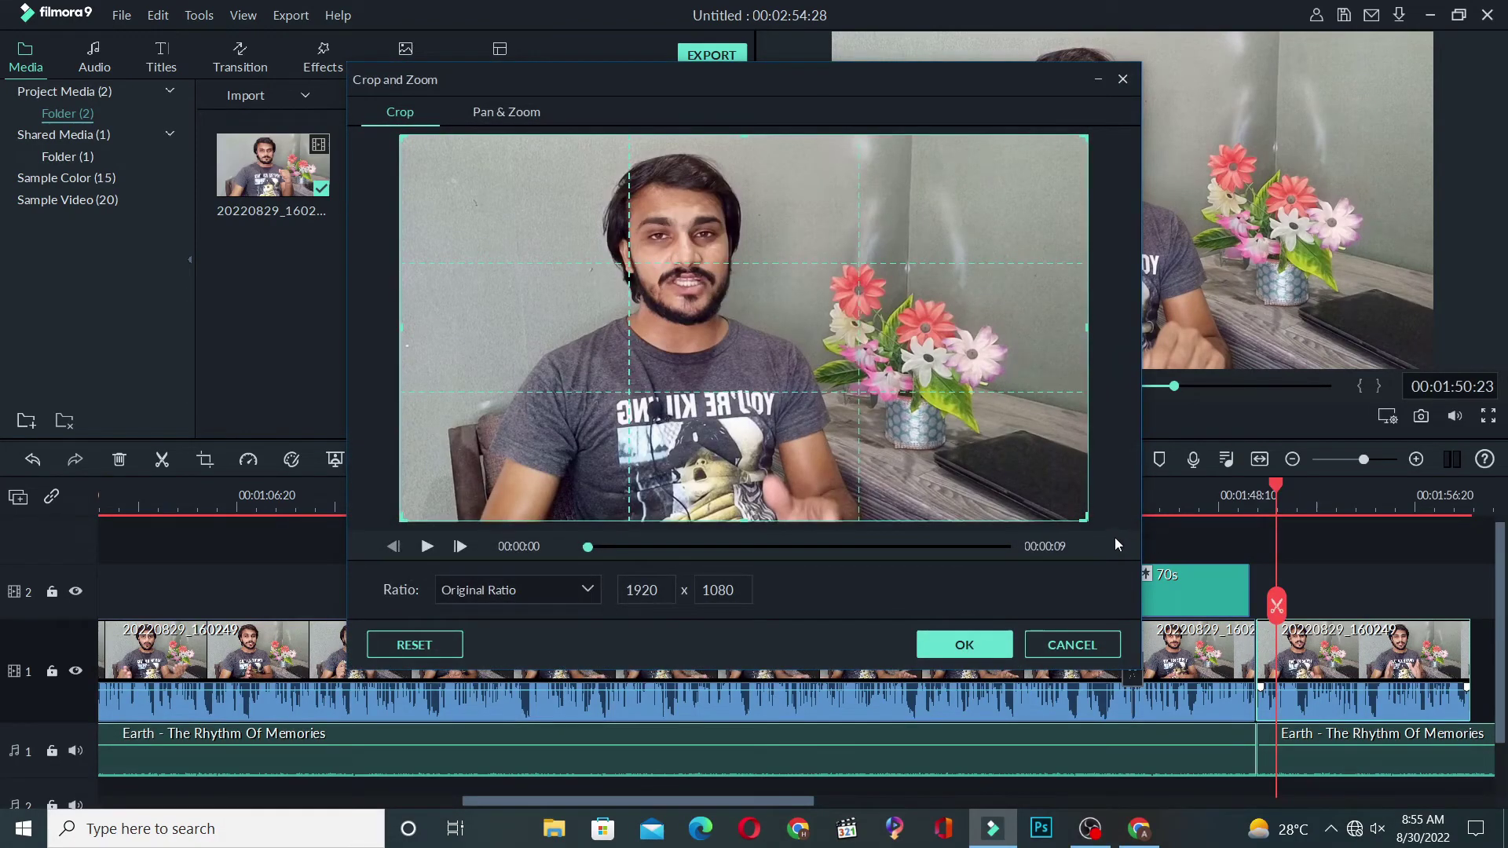
left_click_drag(1088, 520, 935, 458)
left_click_drag(707, 349, 750, 362)
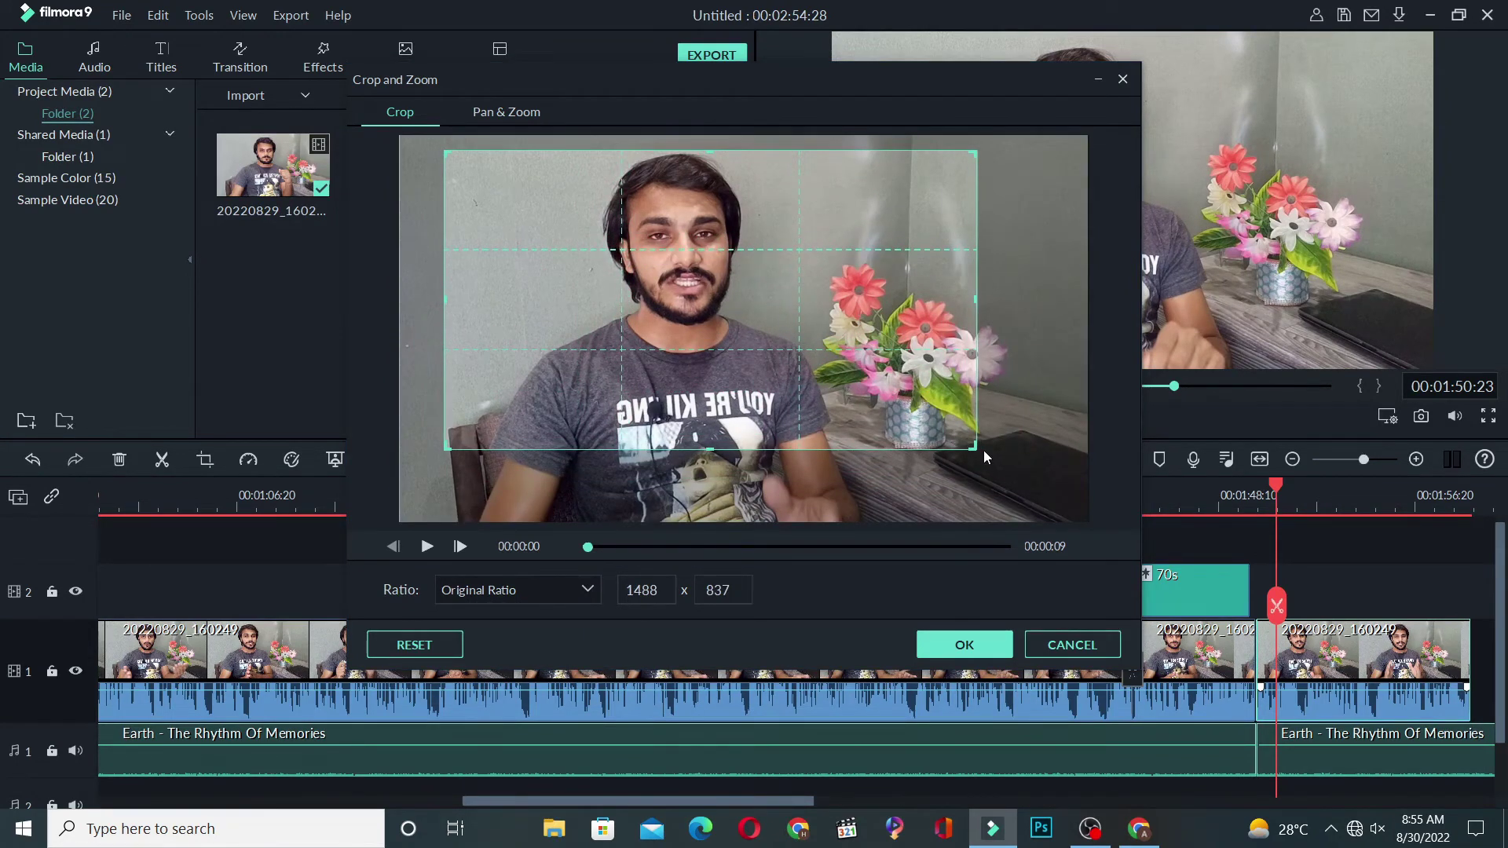
left_click_drag(983, 451, 1005, 483)
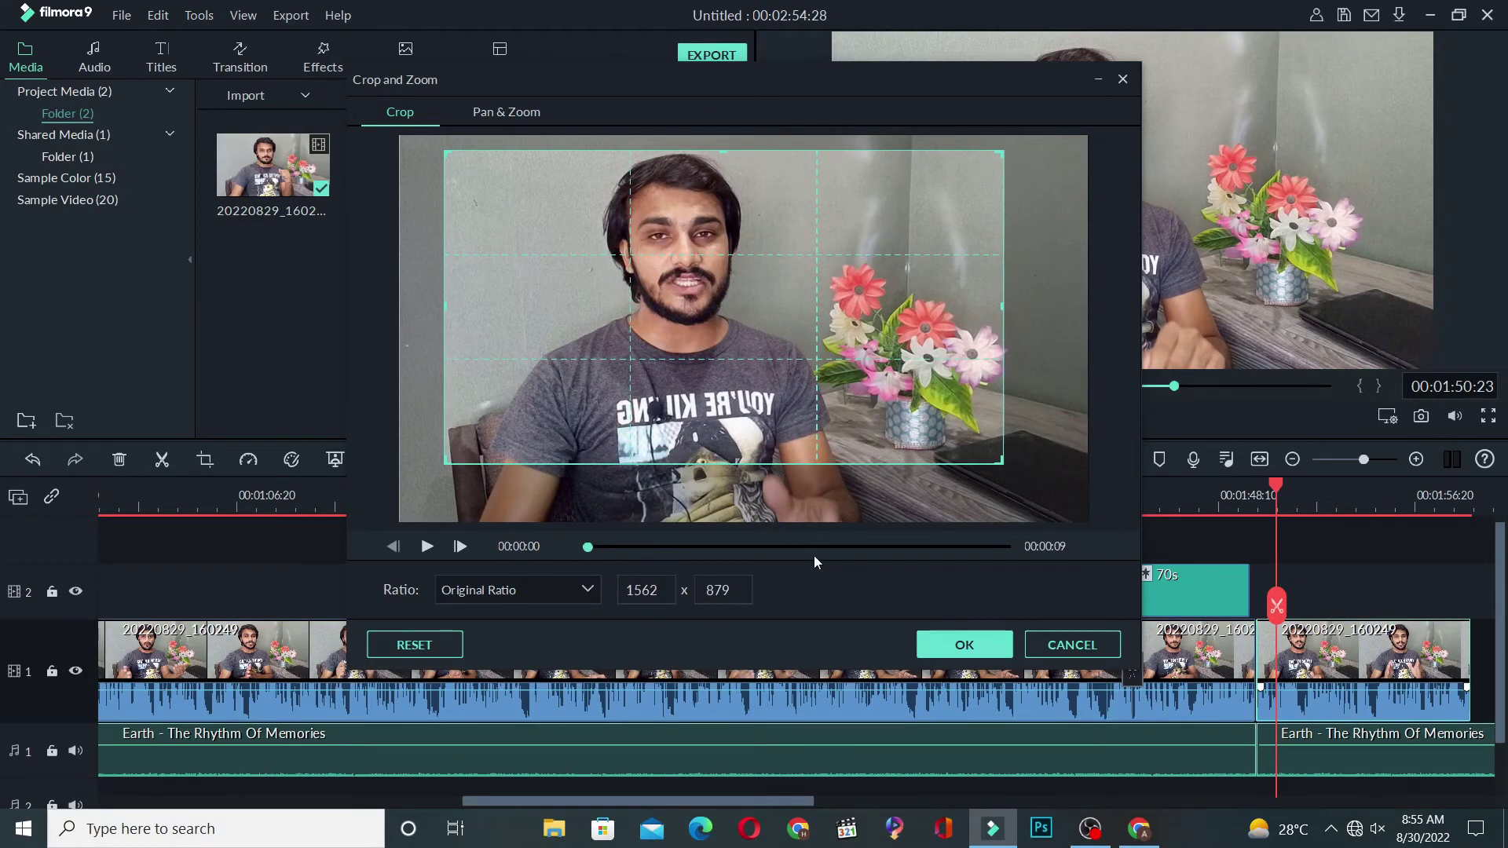
left_click(949, 646)
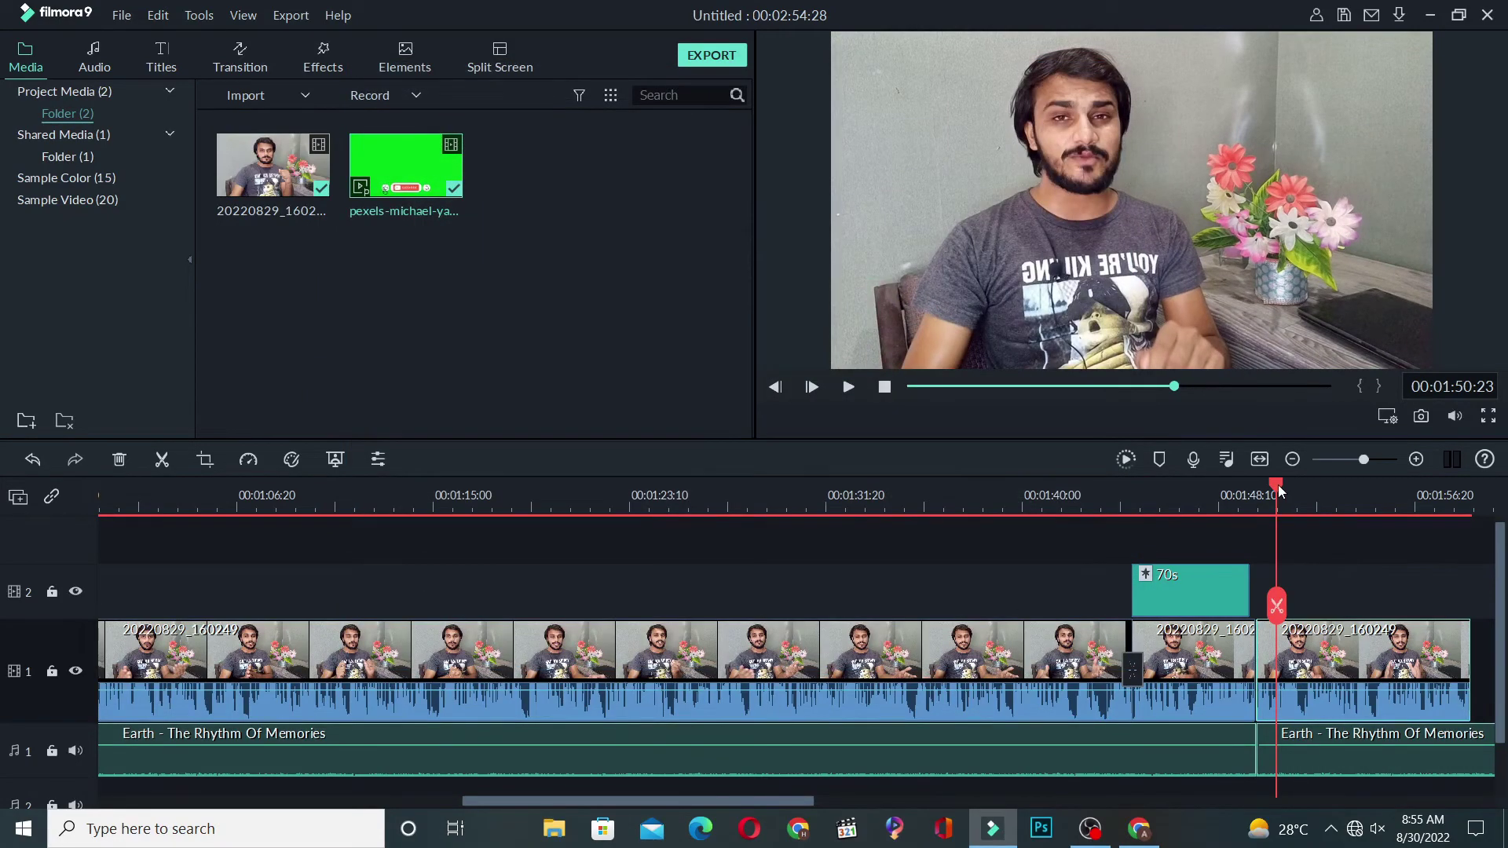
Play the video from 00:01:49:10 across the cut to check the zoomed-in framing.
left_click_drag(1279, 491, 1244, 507)
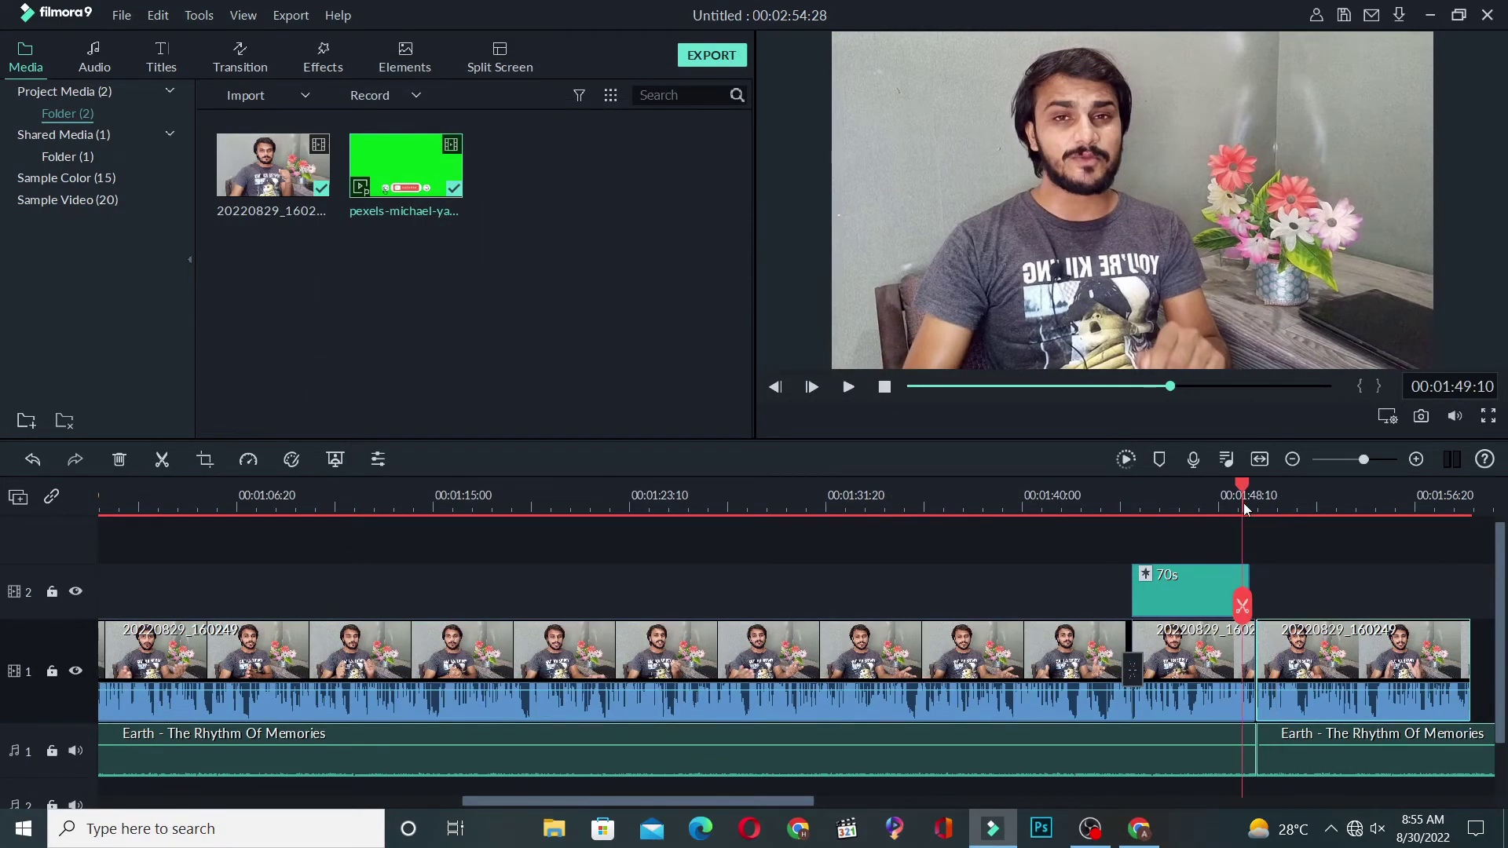
left_click(849, 387)
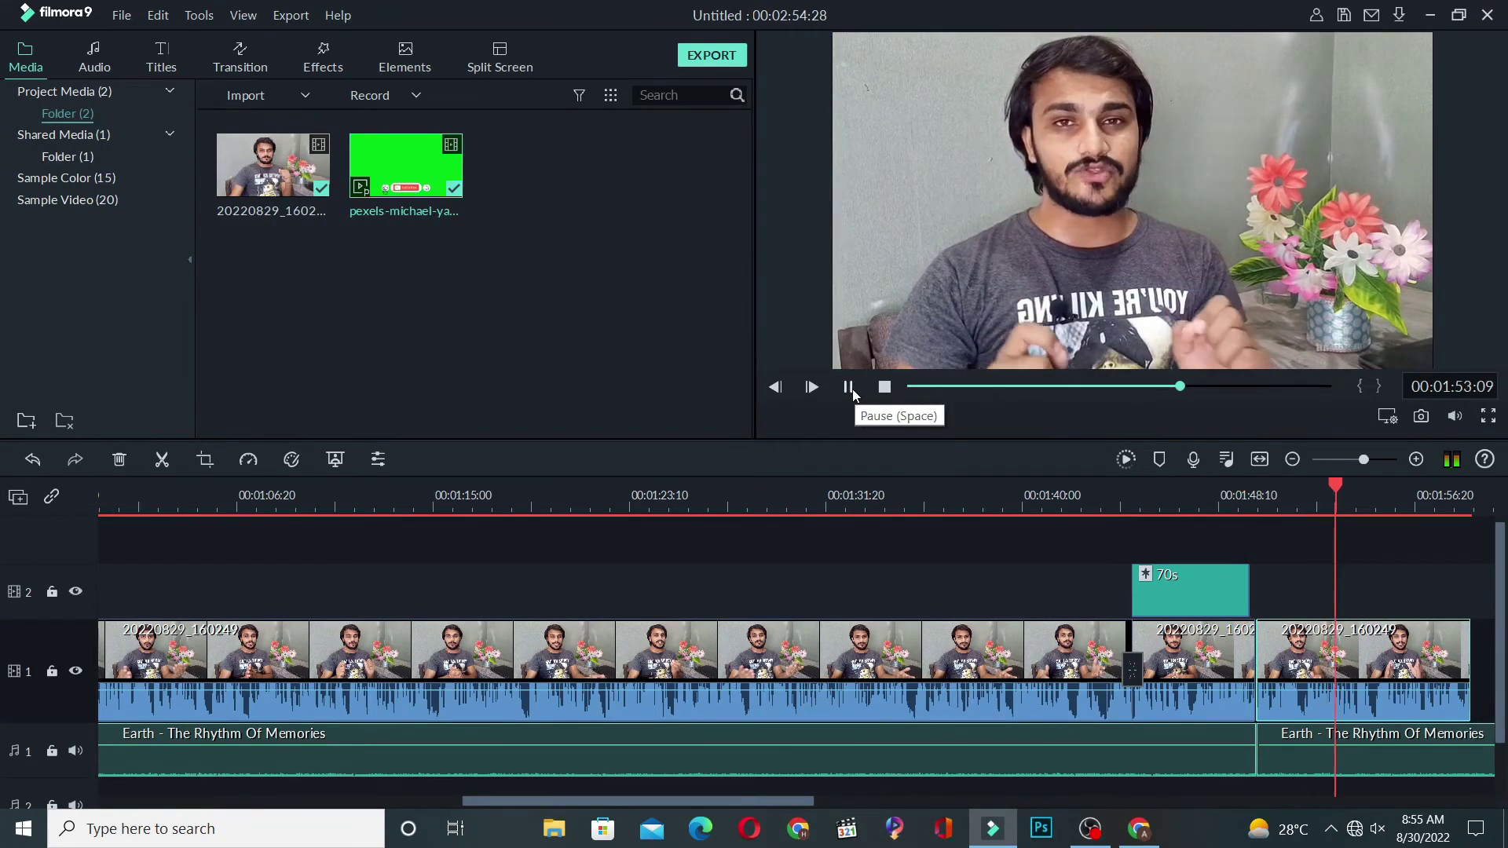
left_click(850, 387)
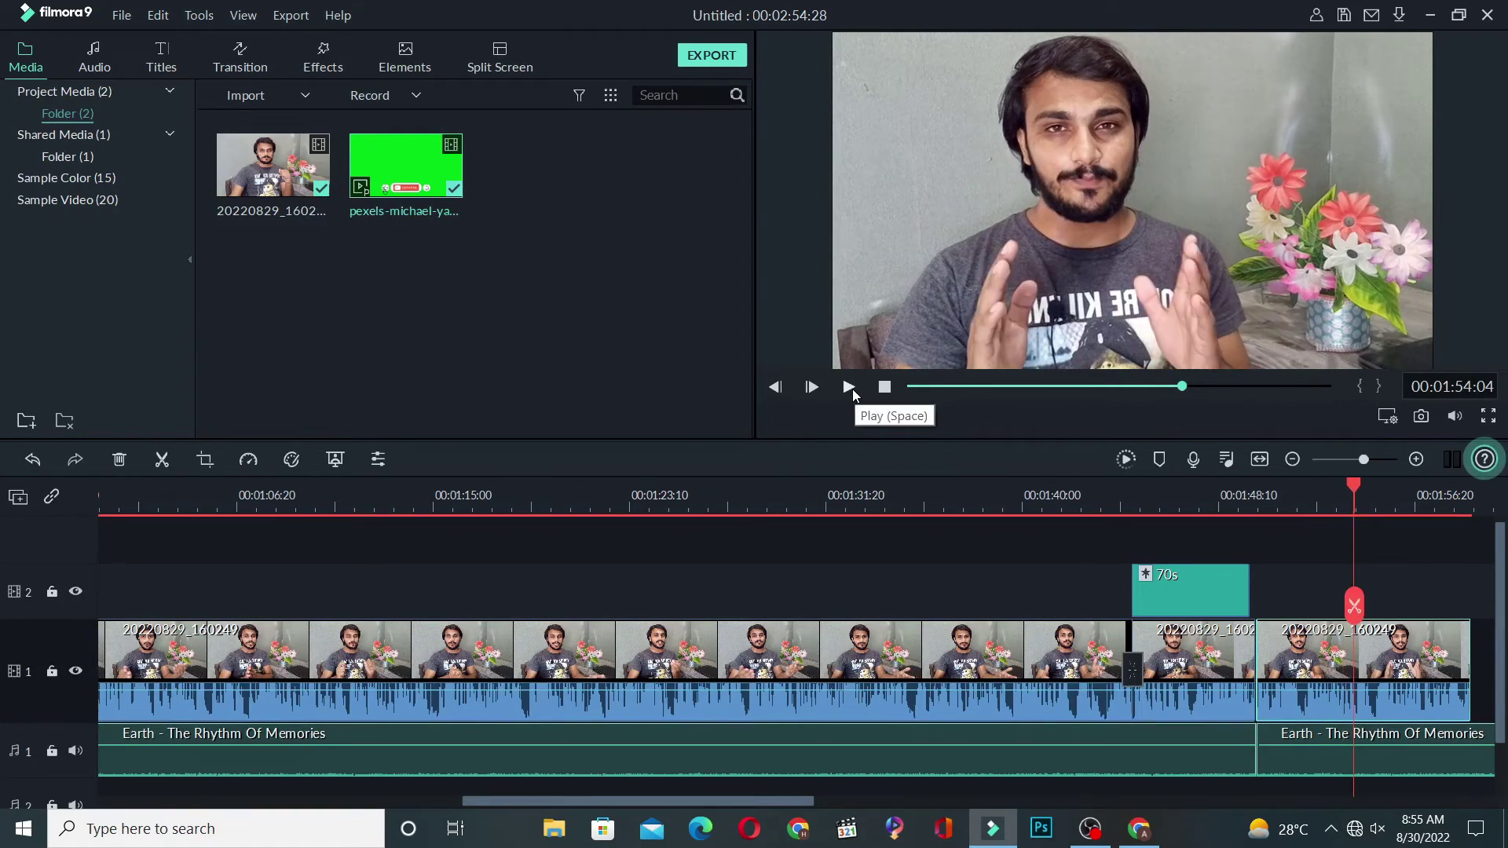
Split the zoomed-in segment at 00:01:54:04 and expand the crop of its second part back to the full frame.
left_click(1352, 619)
right_click(1377, 644)
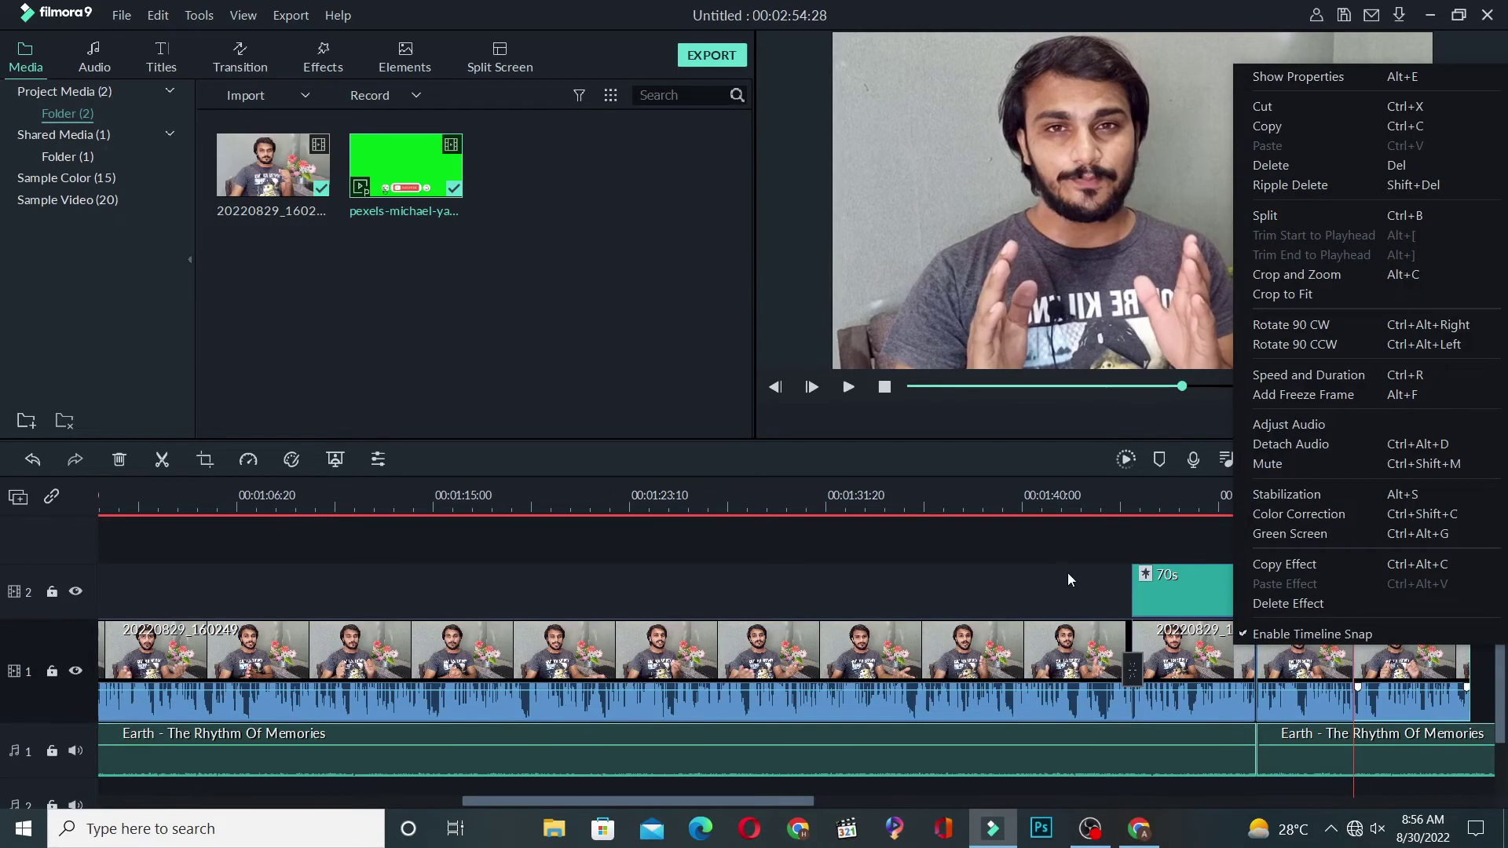
left_click(1390, 654)
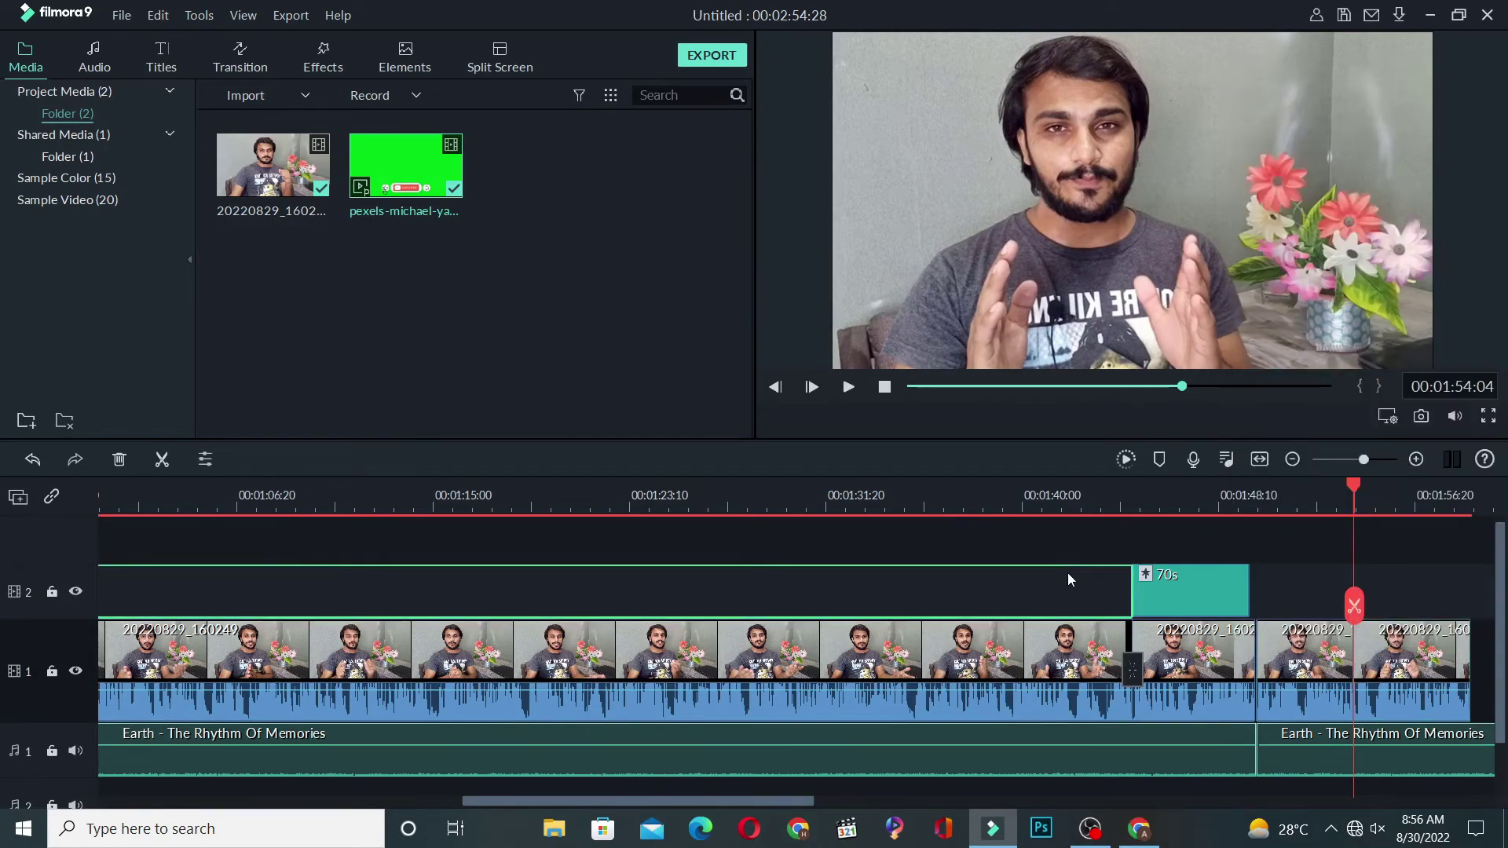
right_click(1386, 656)
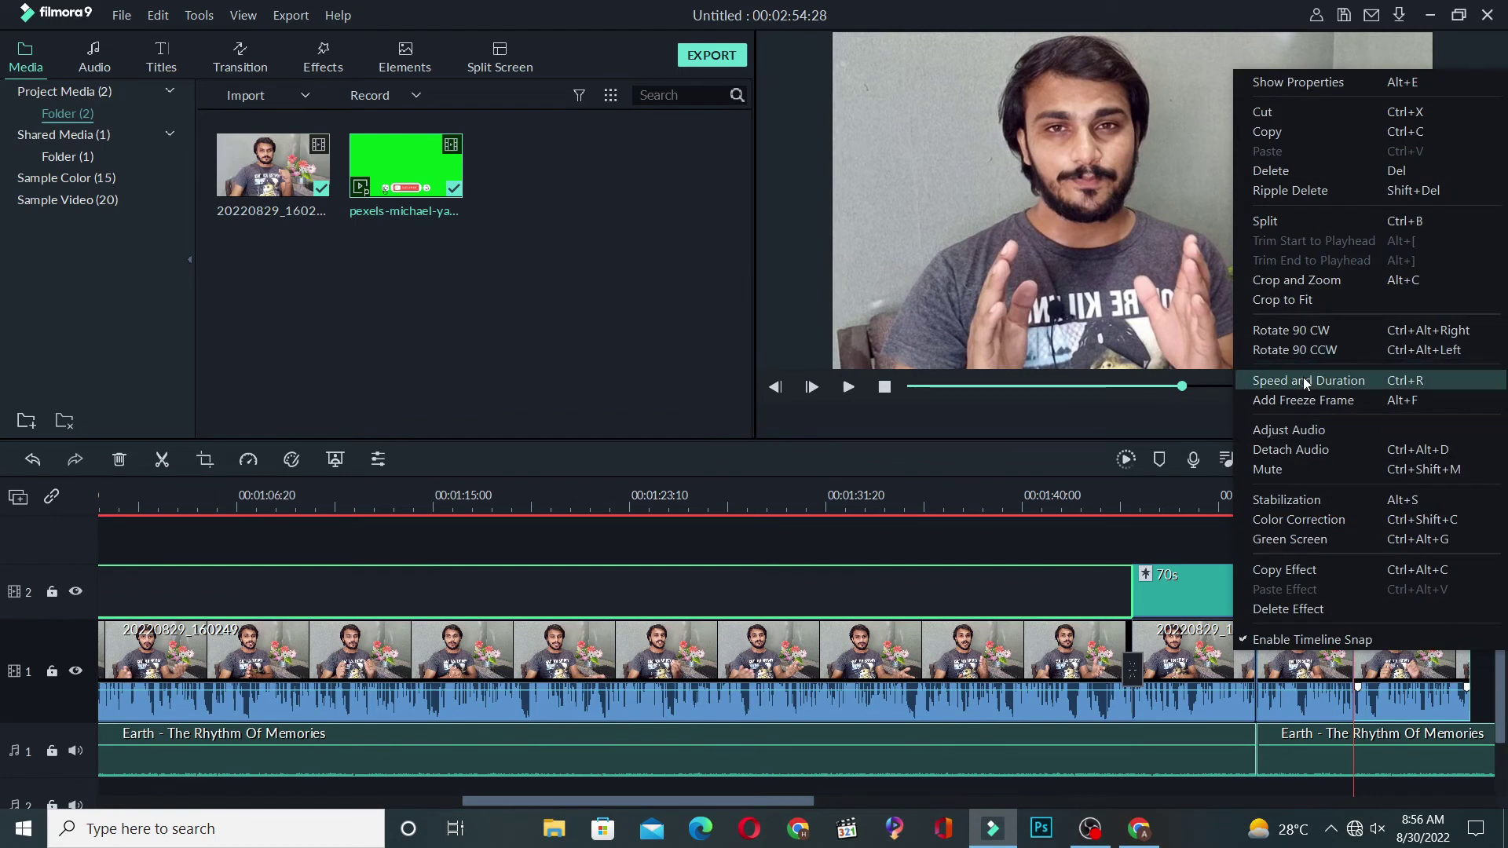
left_click(1306, 282)
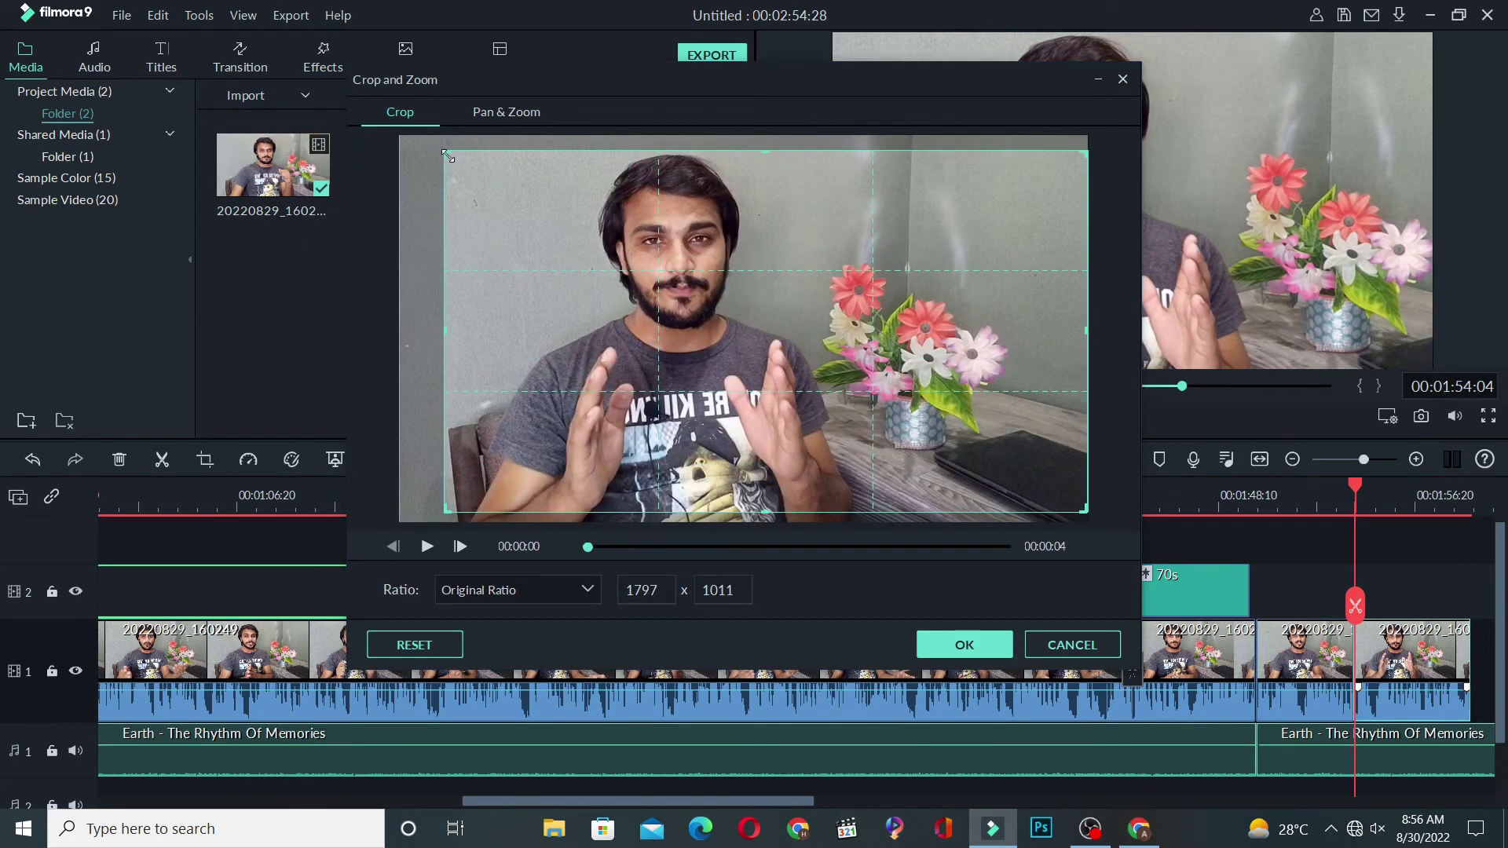
left_click_drag(435, 153, 386, 144)
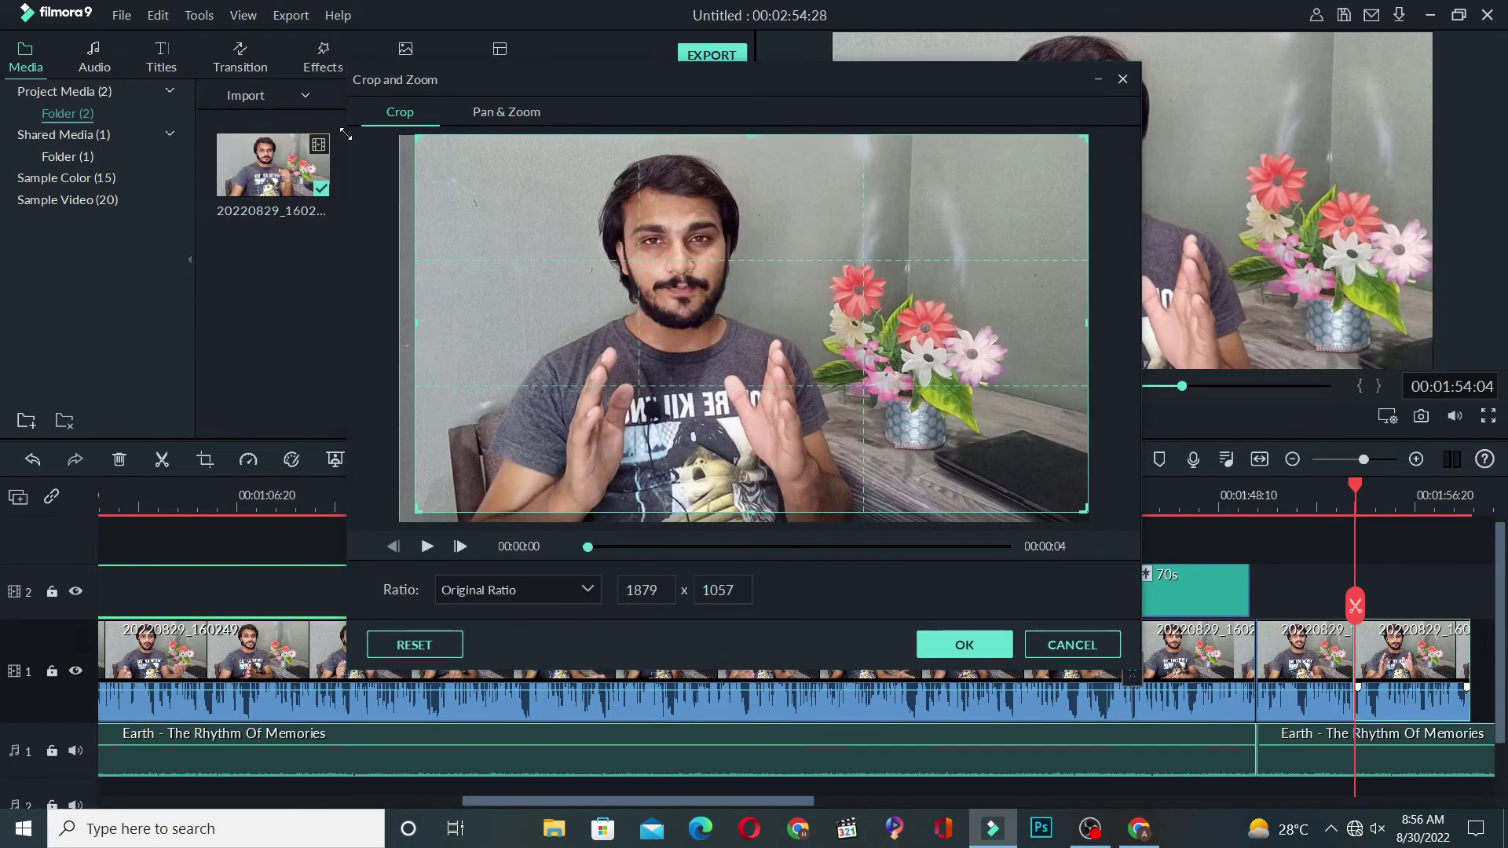
left_click_drag(418, 512, 357, 539)
left_click(975, 652)
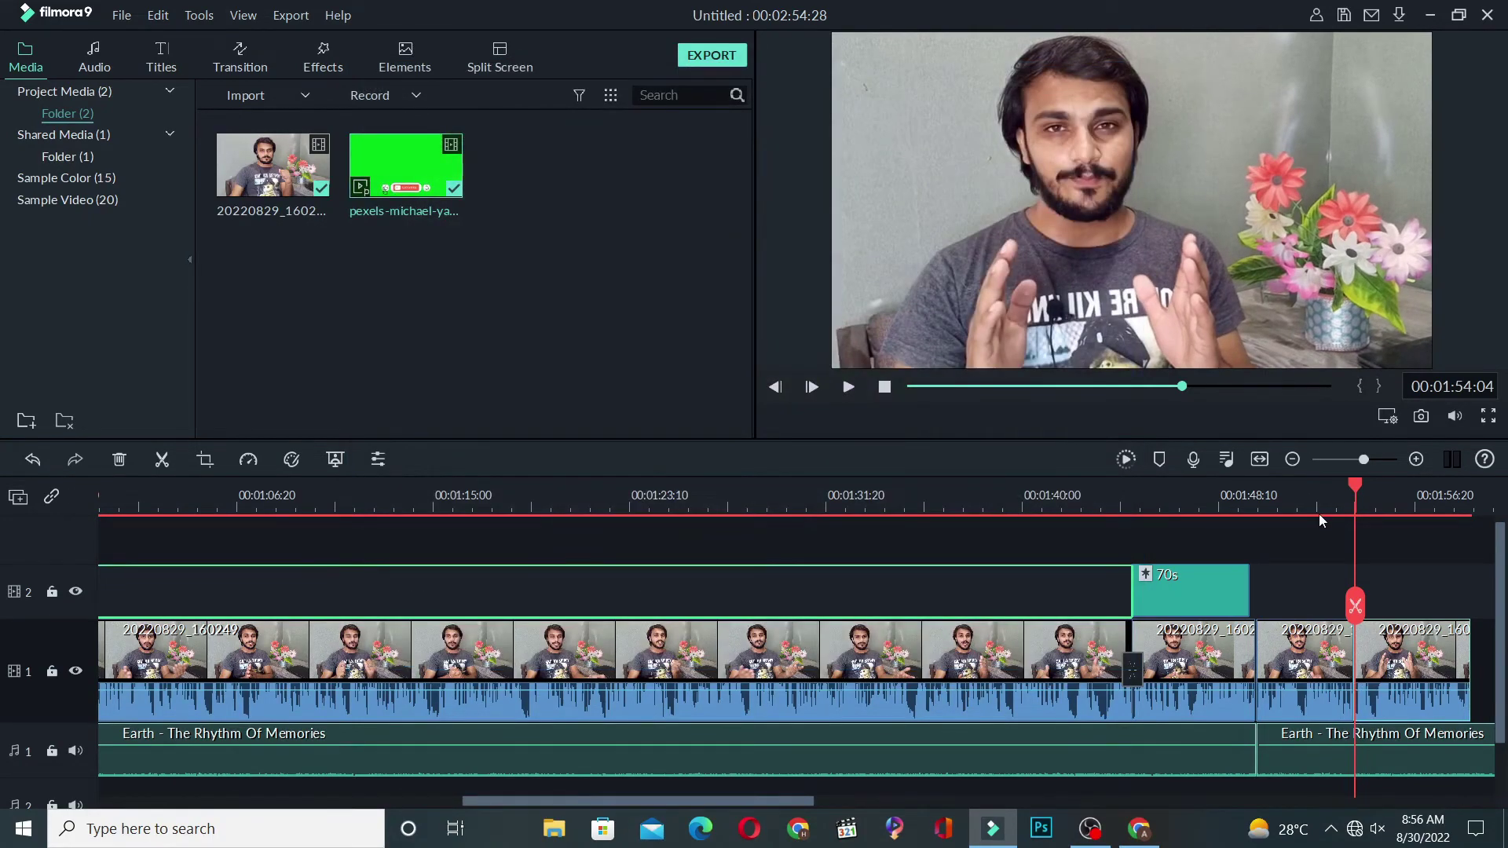
Play the video from 00:01:49:20 to check the zoom in and the return to full frame.
left_click(1320, 511)
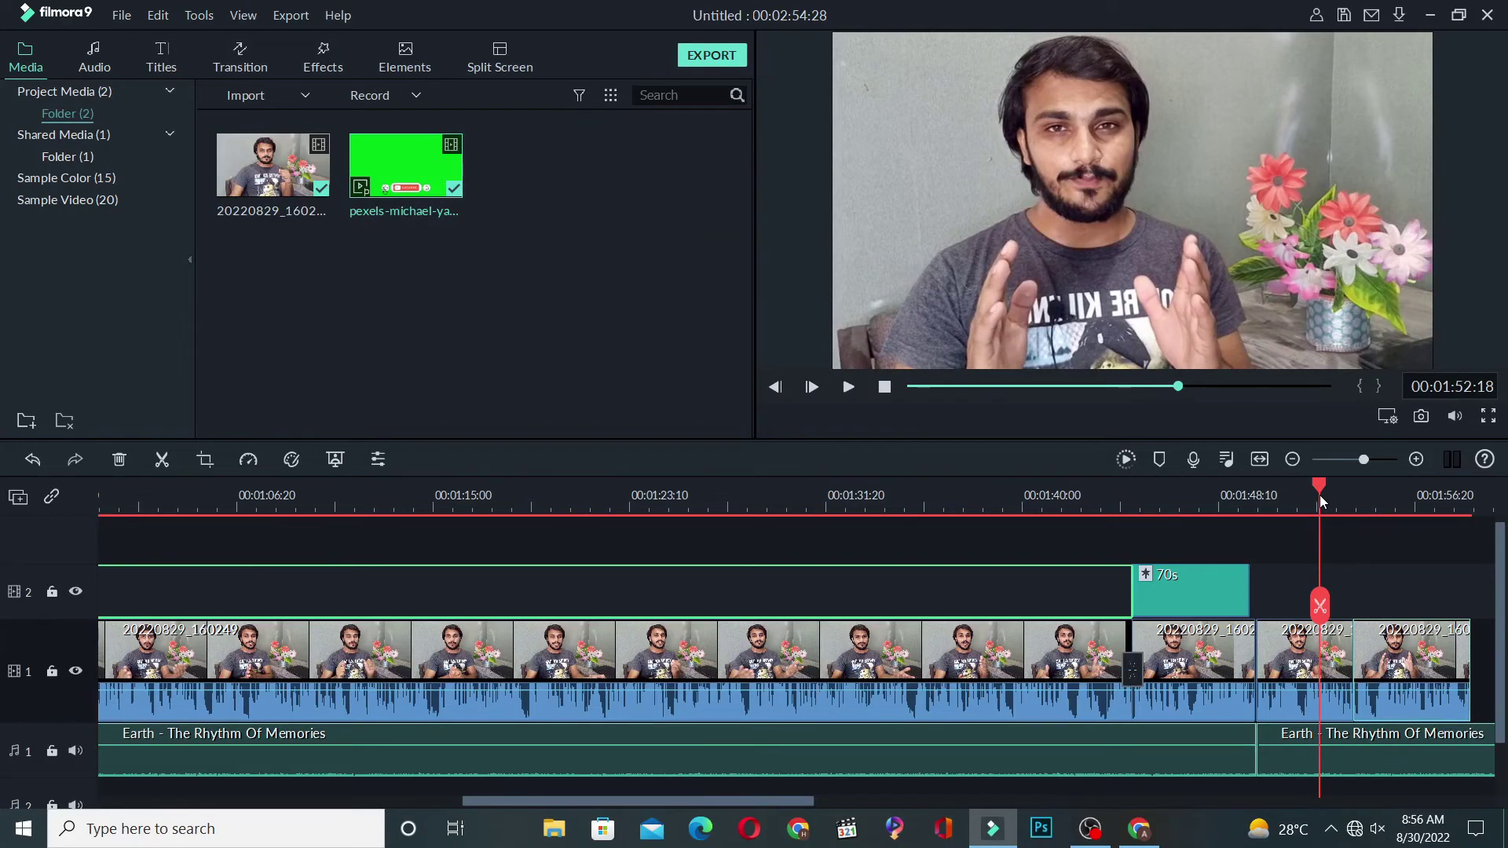
left_click_drag(1321, 501, 1250, 501)
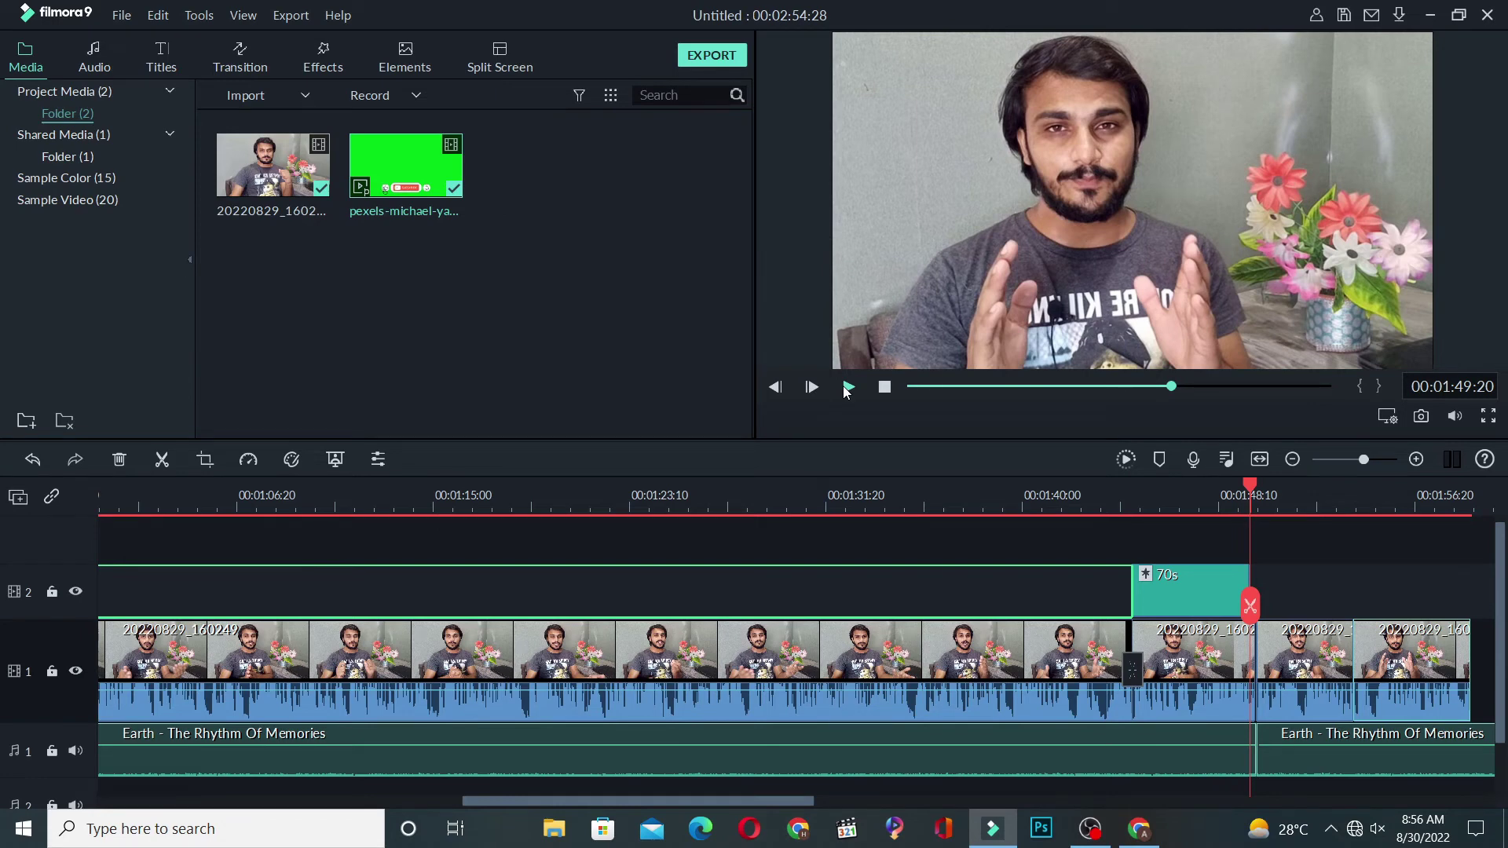
left_click(848, 388)
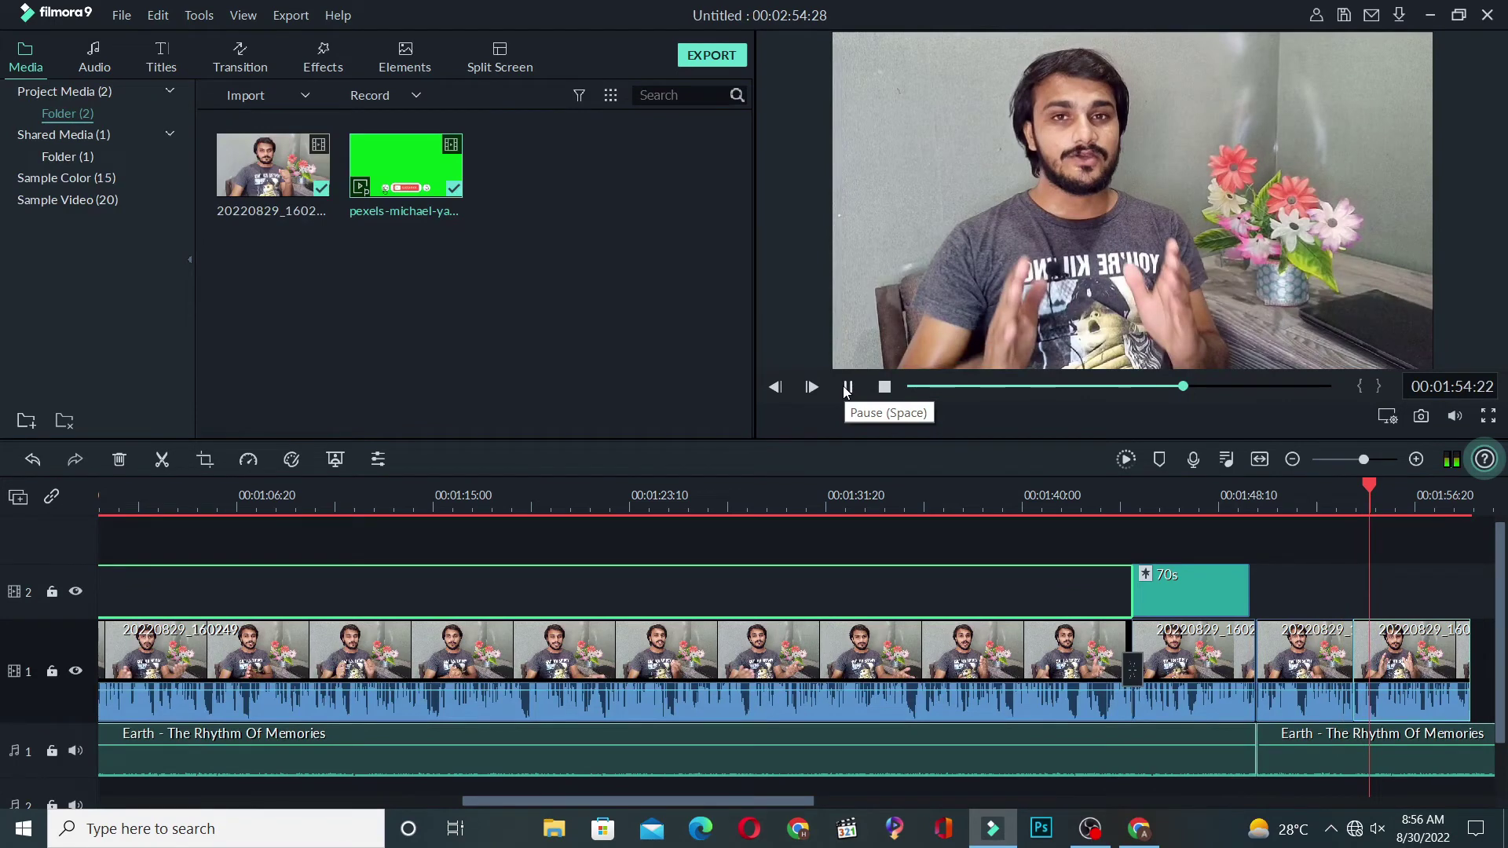
left_click(848, 387)
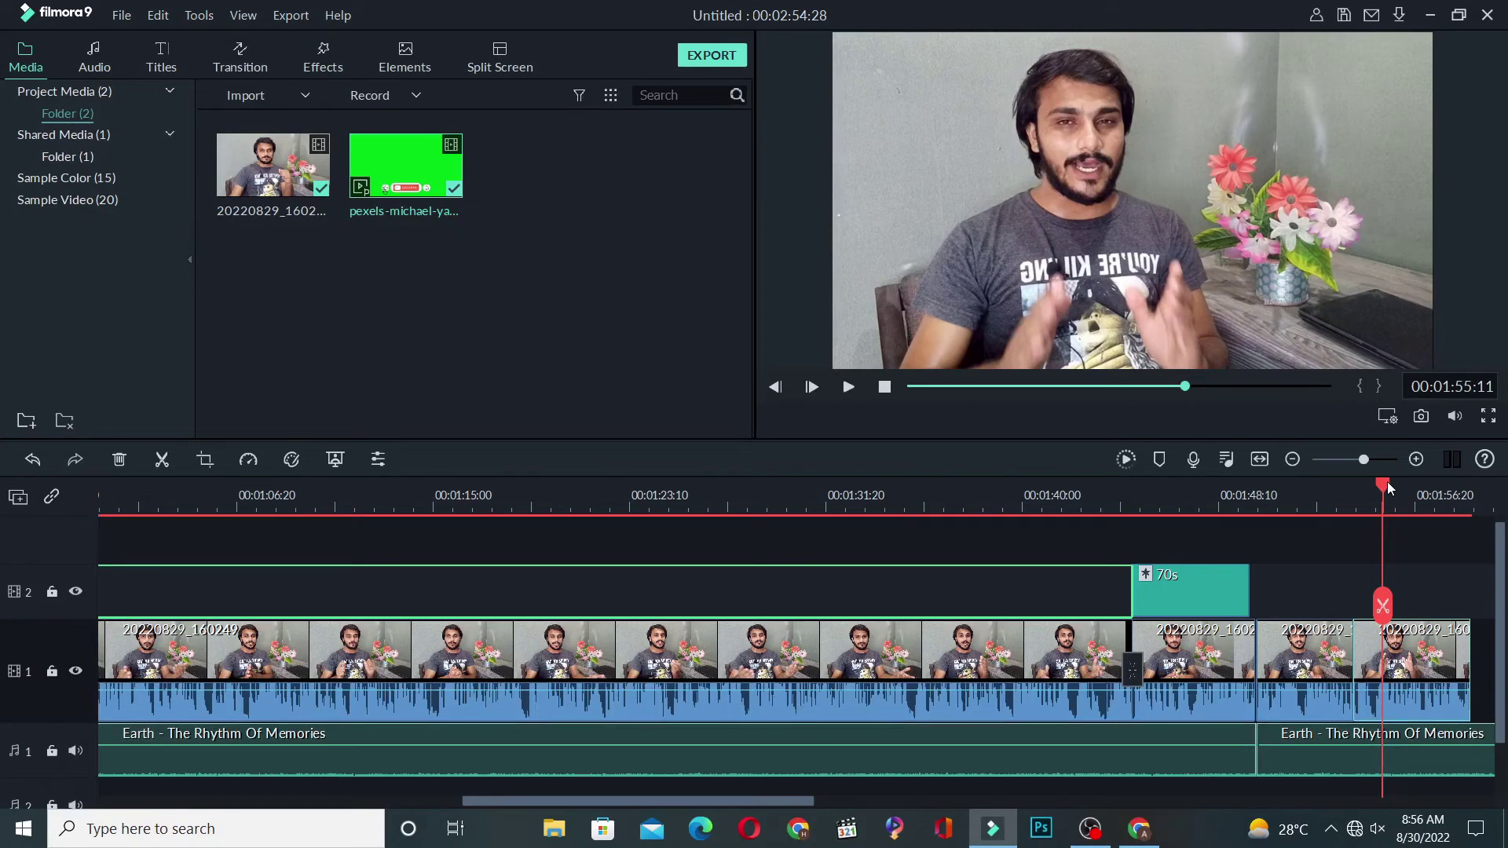
Return to the start of the timeline and place the playhead at 00:00:29:02, in the empty stretch after the green-screen clip.
left_click_drag(1387, 488, 3, 554)
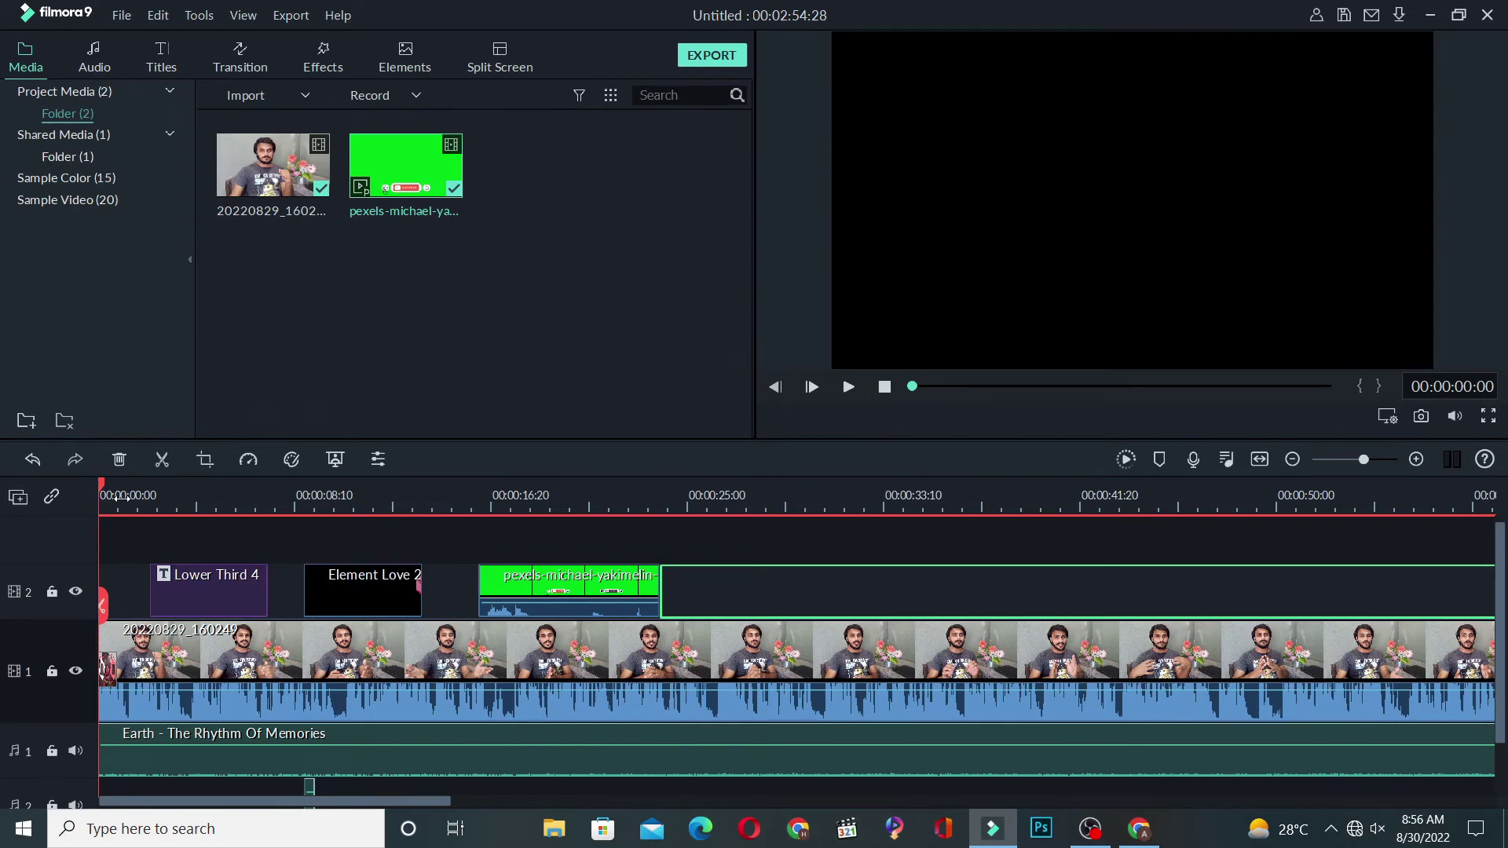
left_click_drag(101, 488, 135, 490)
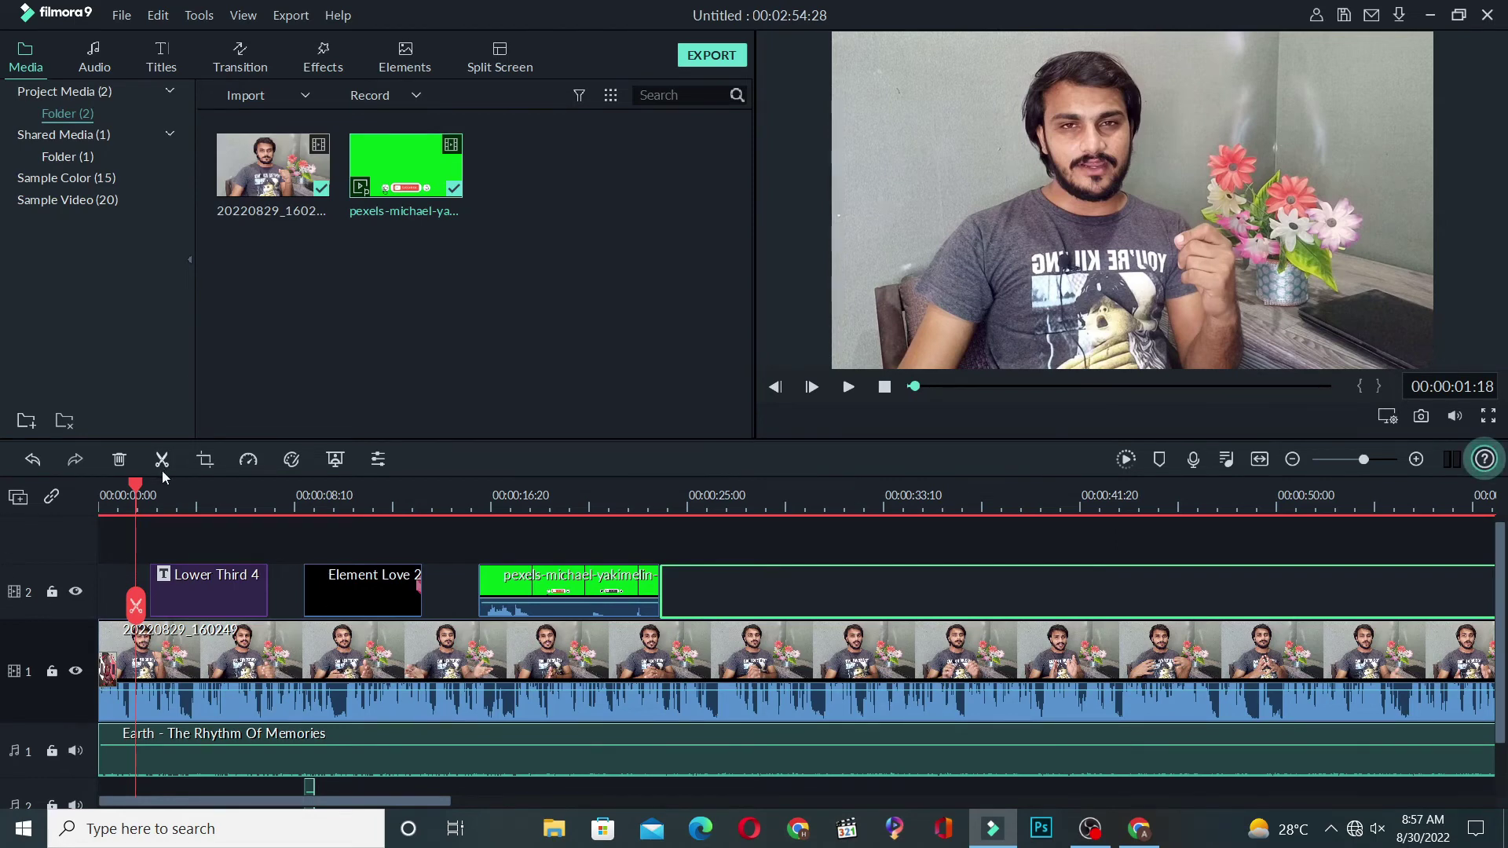
left_click_drag(134, 484, 784, 603)
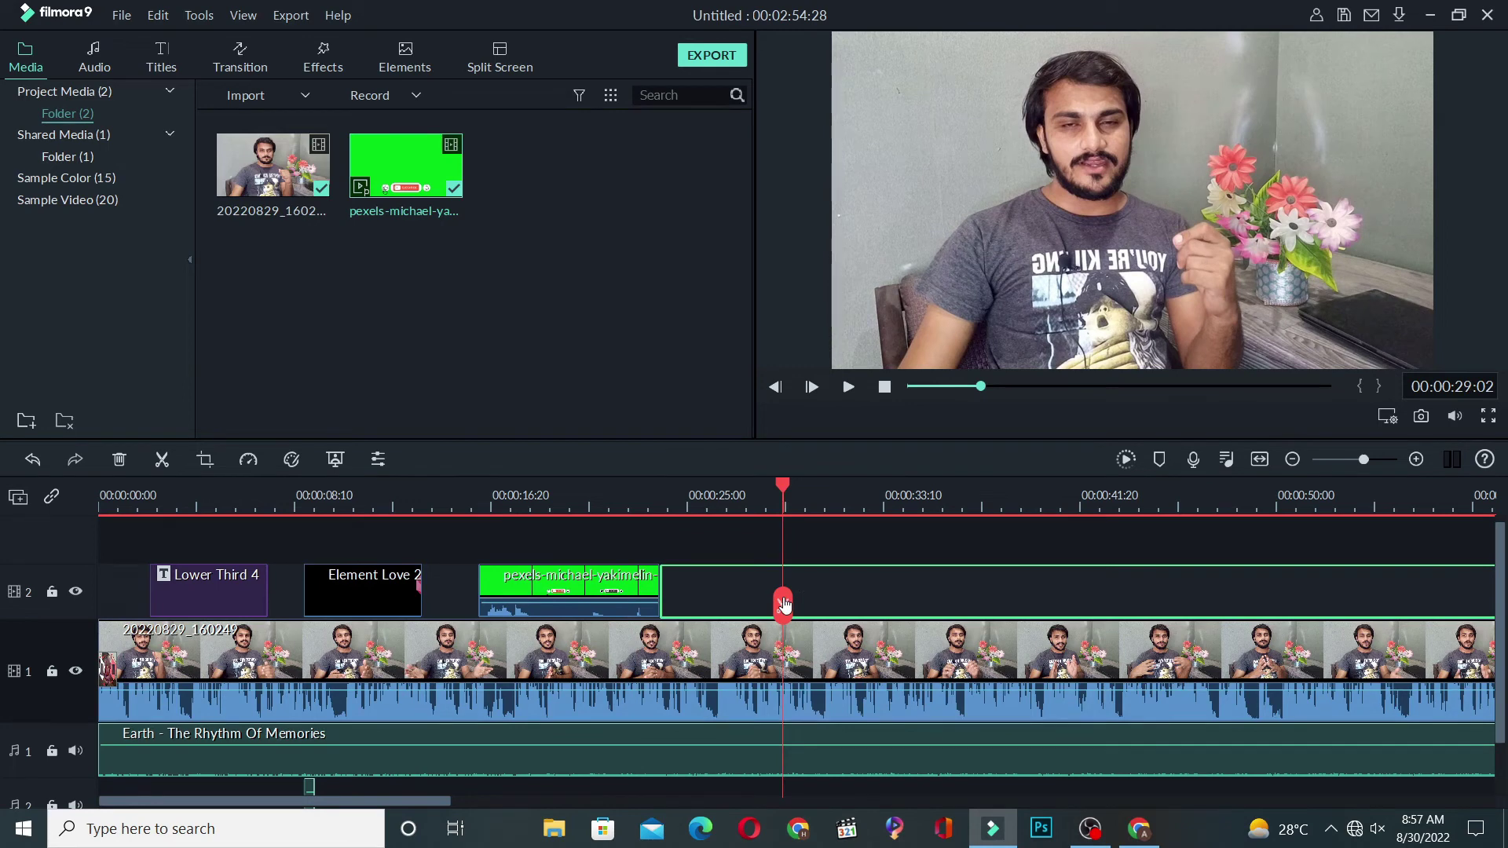
left_click(732, 545)
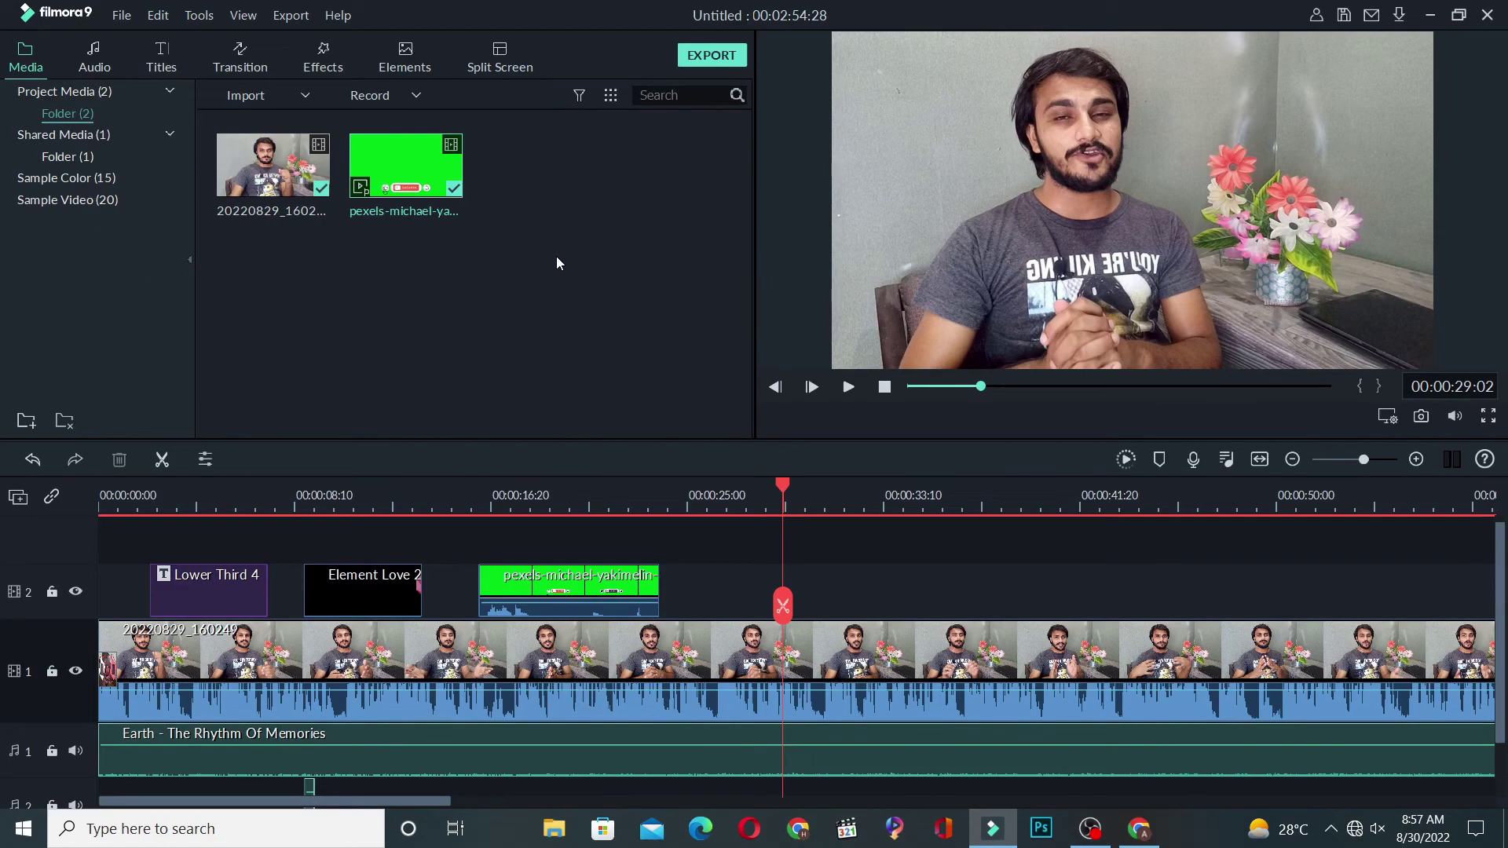
Import the portrait photo with the dark blue background from the Pictures folder into the project media.
double_click(607, 275)
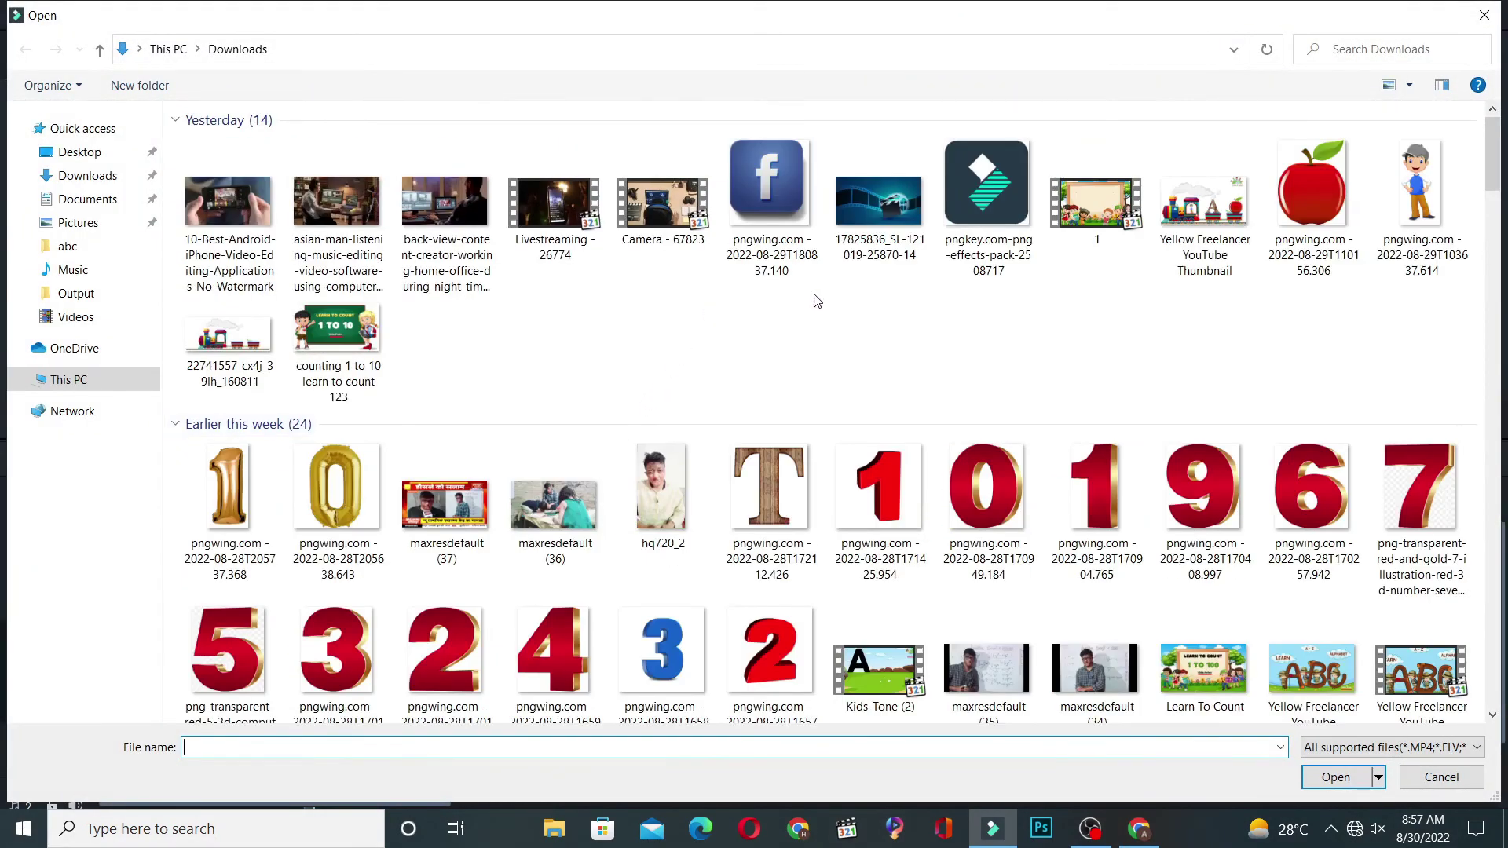
scroll(564, 352, "down", 5)
scroll(565, 352, "up", 5)
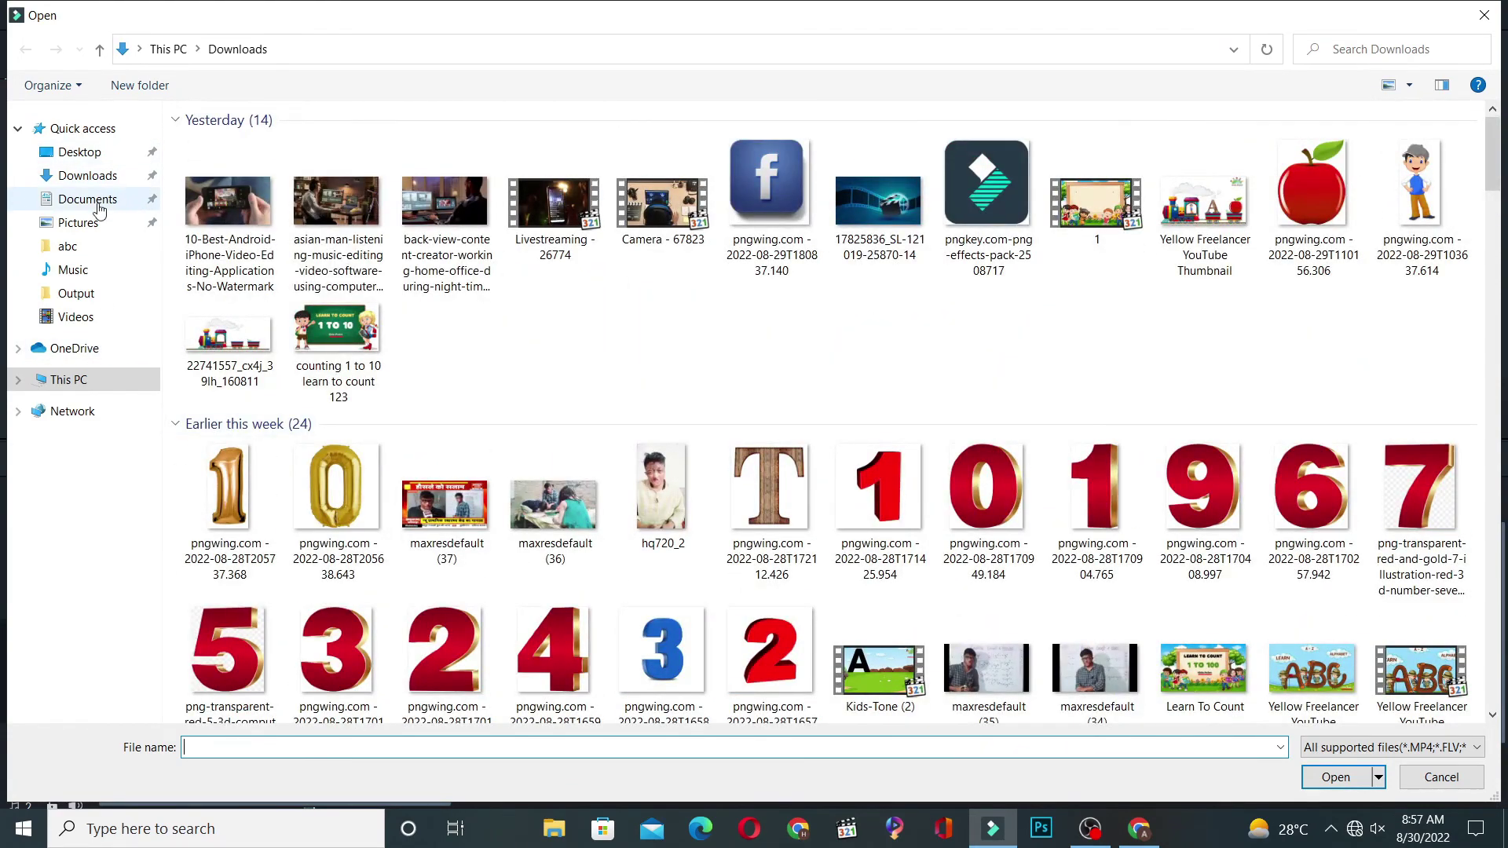
left_click(92, 233)
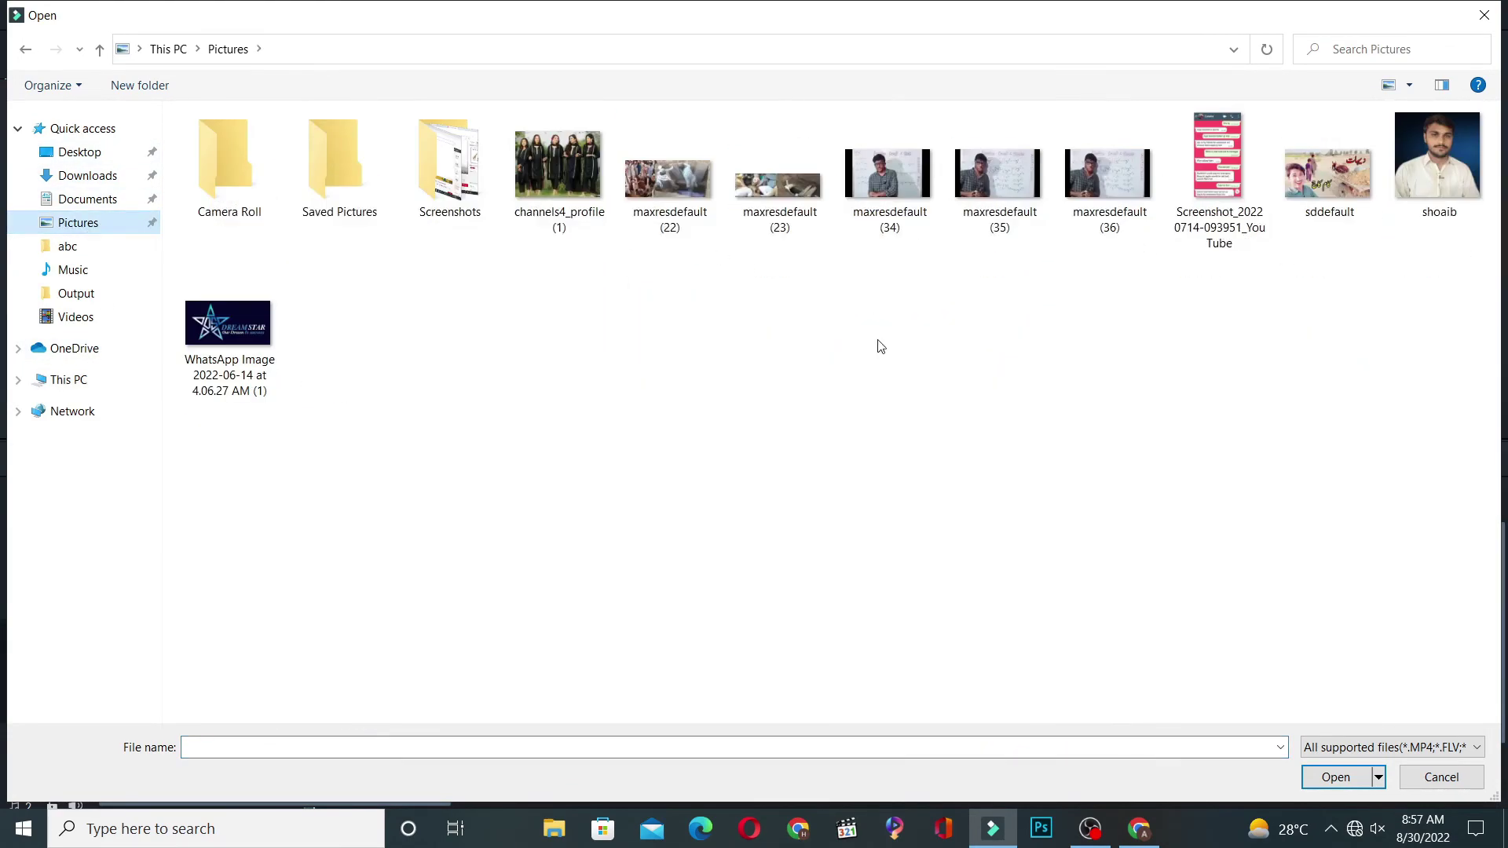
left_click(1441, 157)
double_click(1446, 159)
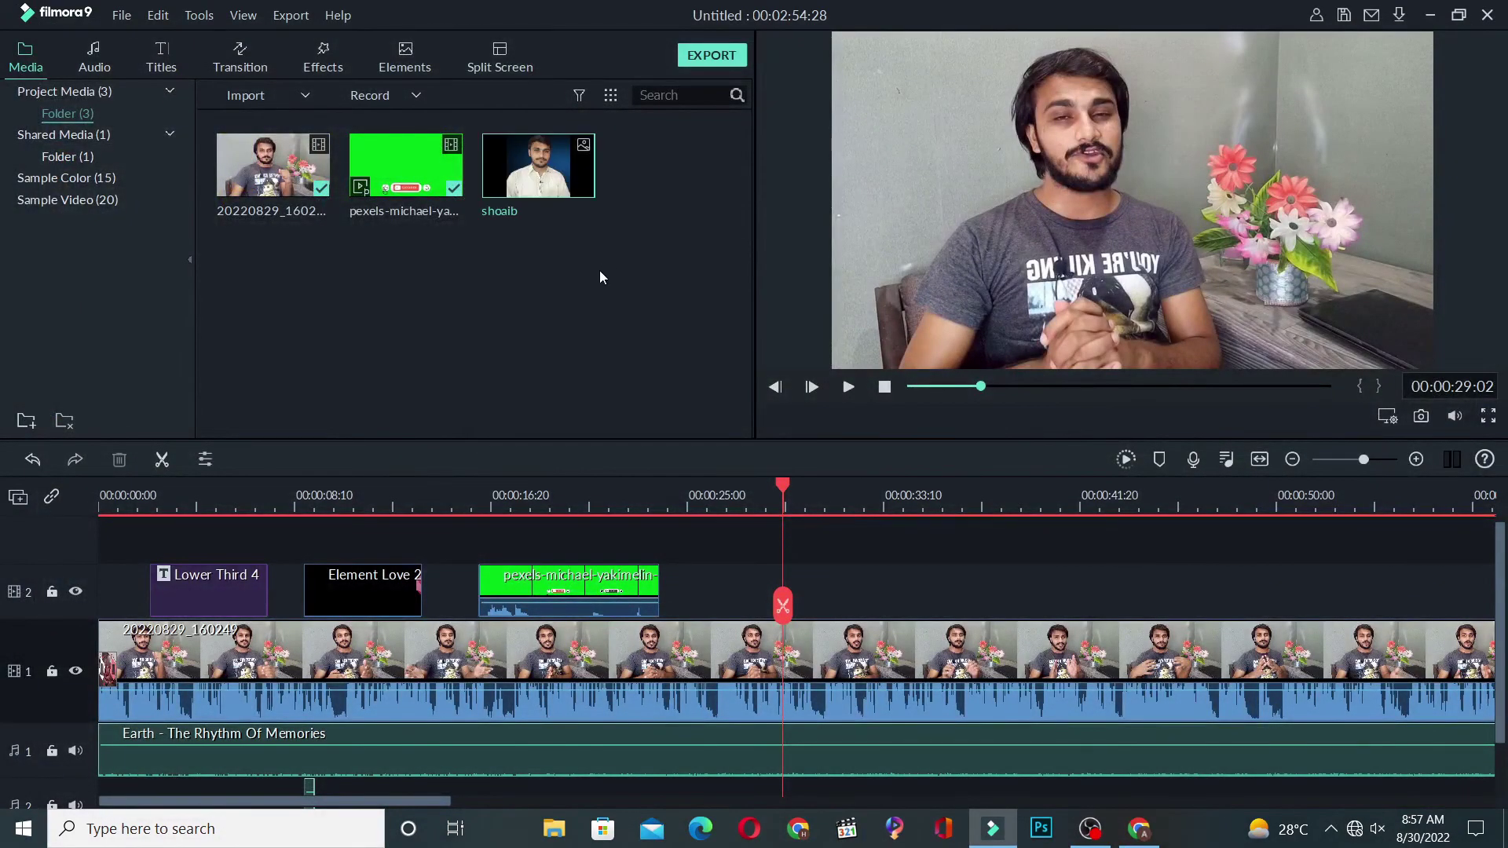
Place the portrait photo on video track 2 at 00:00:29:02, shrink it and position it in the frame's upper-right corner.
left_click_drag(557, 182, 809, 610)
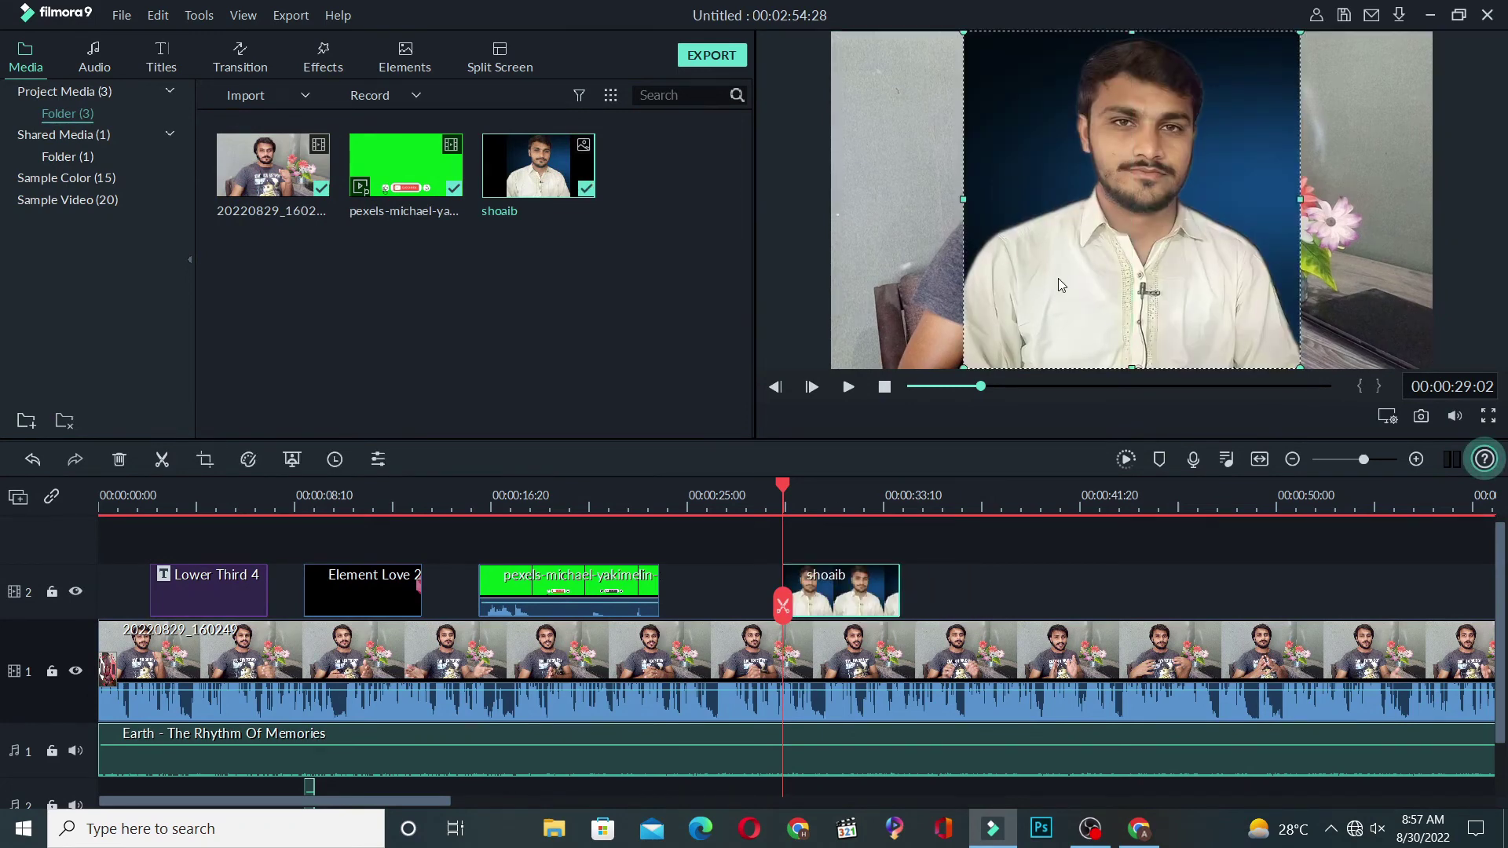
left_click_drag(964, 367, 1111, 223)
left_click_drag(1230, 129, 1347, 152)
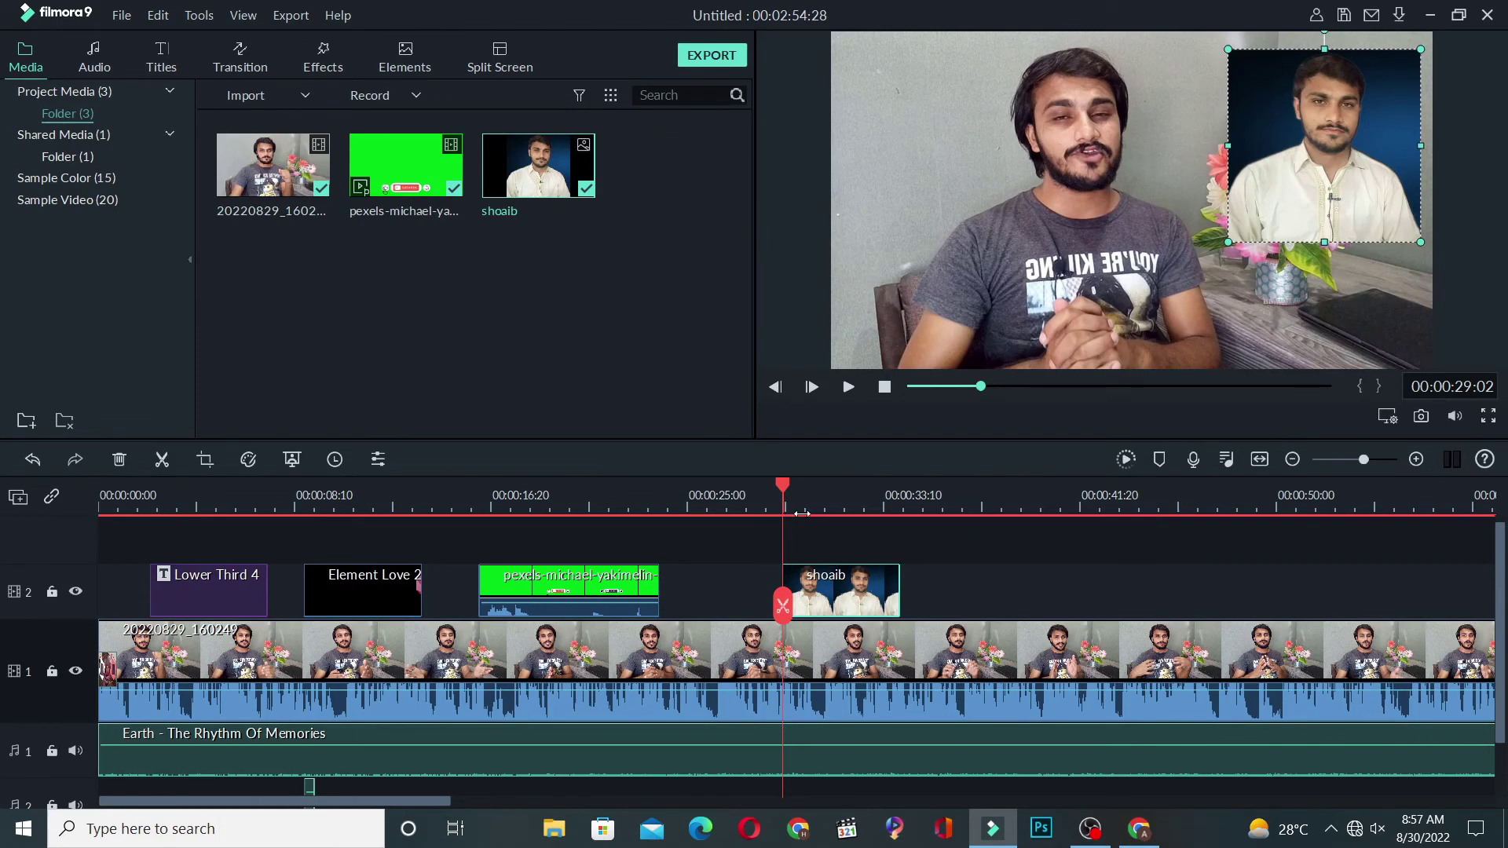
Check the photo overlay at 00:00:32:07 and place a second copy of the green-screen clip after it on video track 2.
left_click_drag(809, 525, 858, 538)
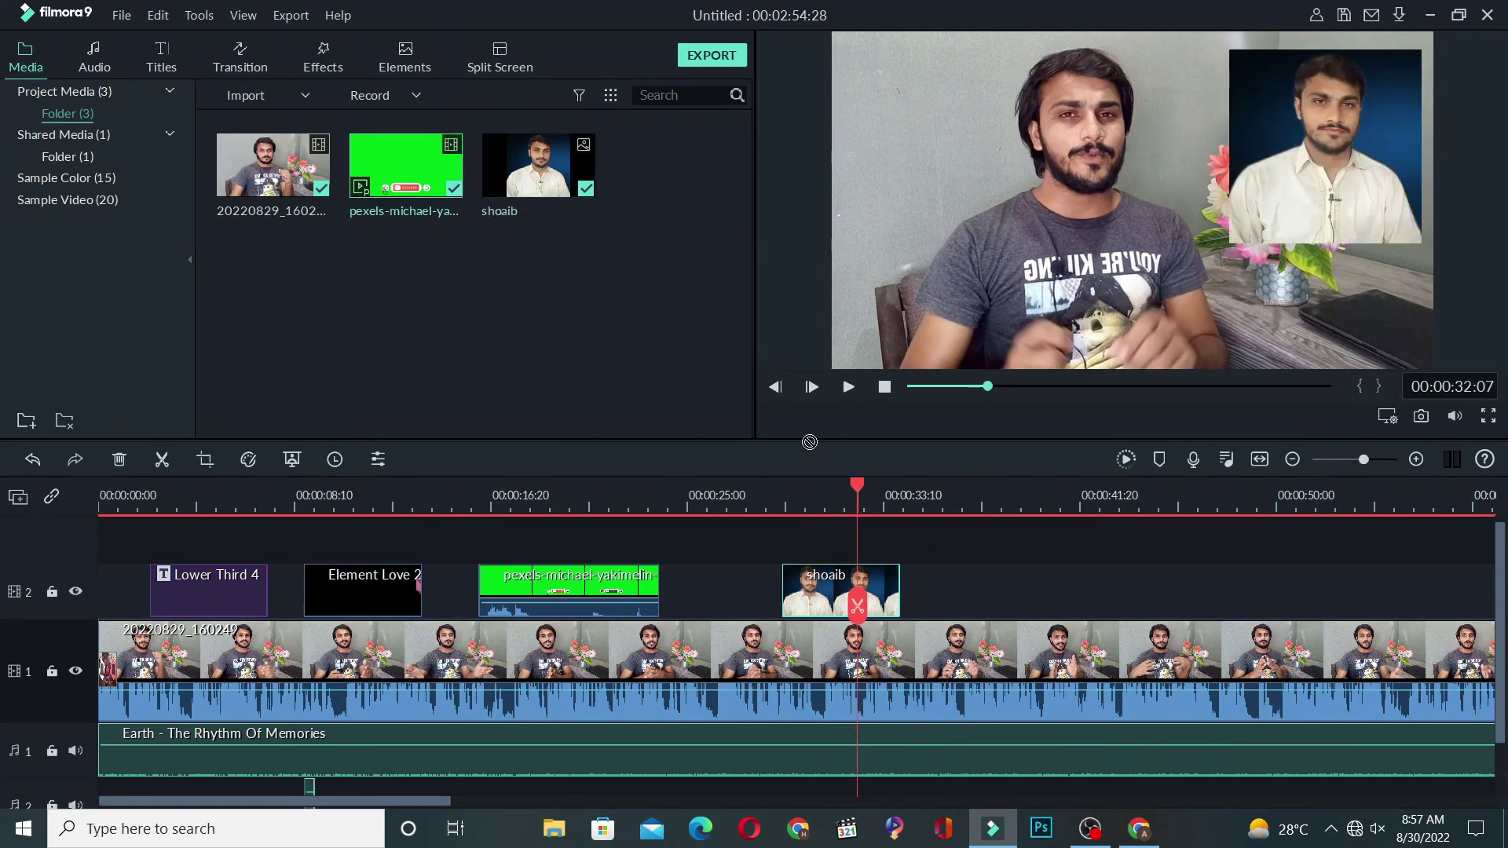
left_click_drag(809, 443, 862, 507)
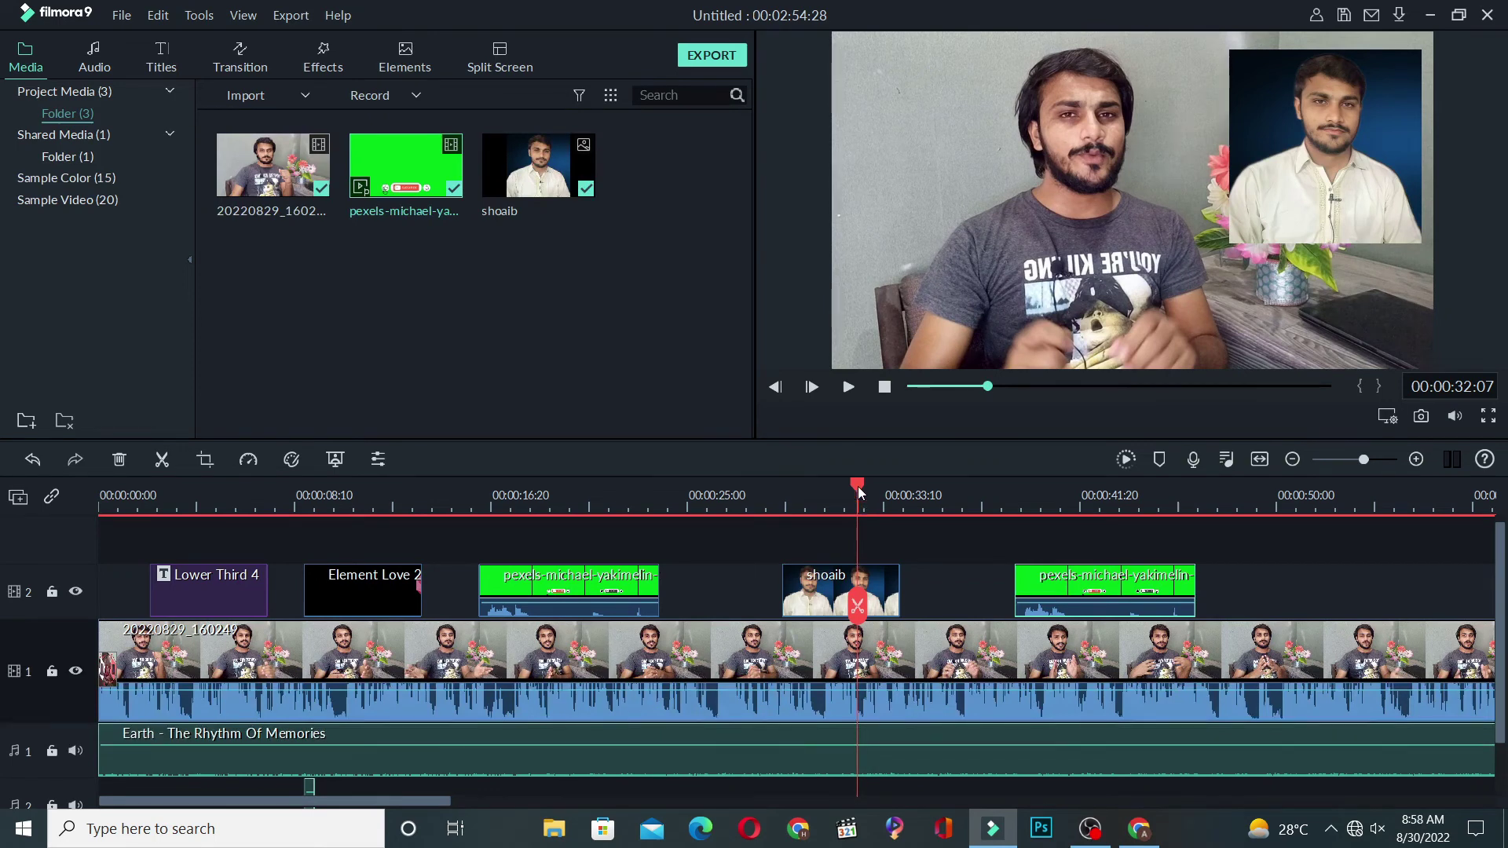
Shrink the second green-screen clip on video track 2 to about a third of the frame and position it in the upper-right corner.
left_click_drag(858, 492, 1038, 537)
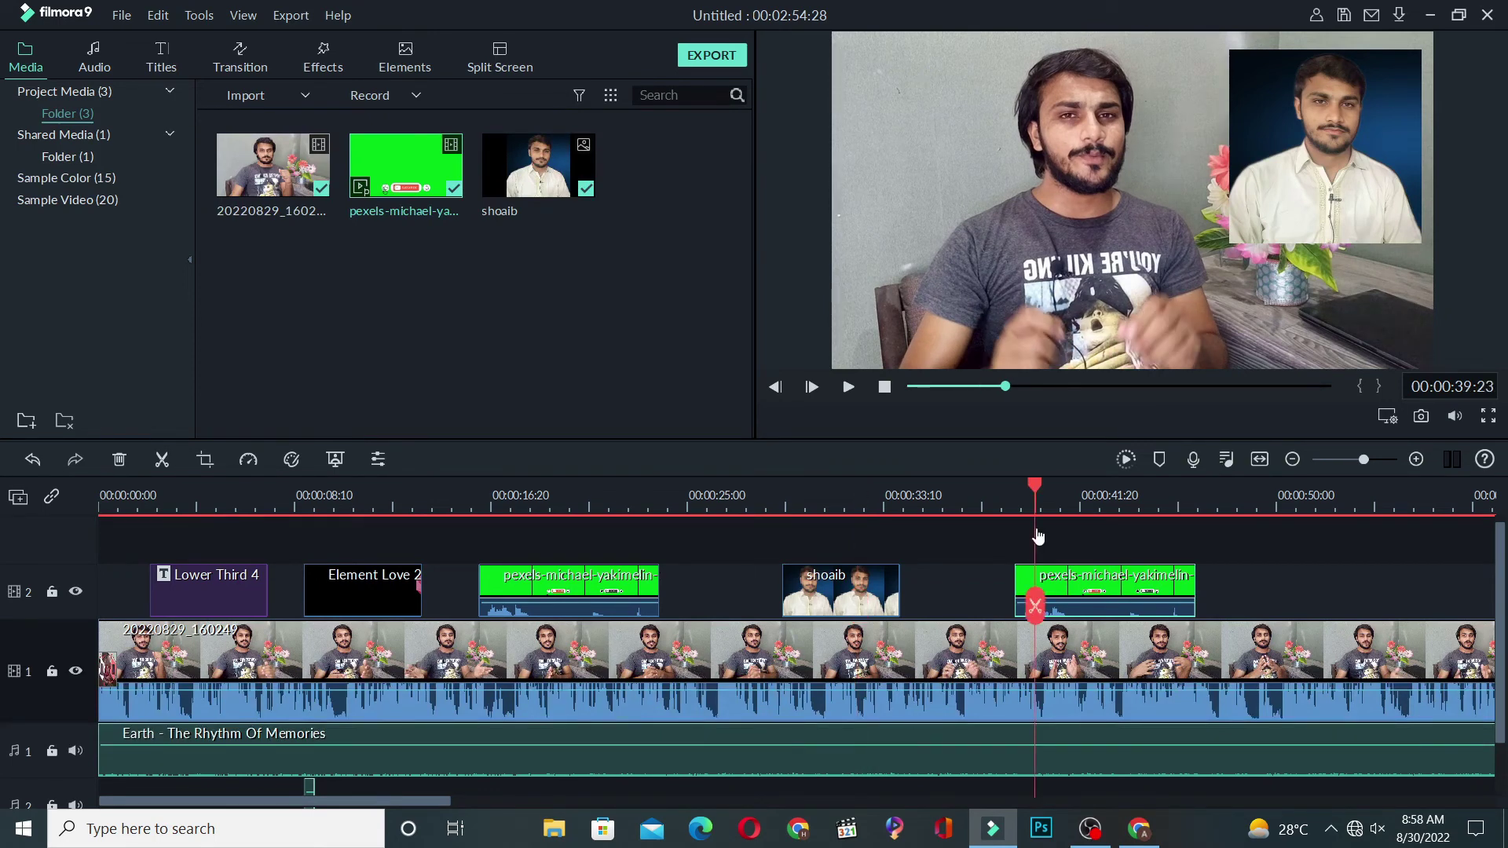
left_click(1012, 292)
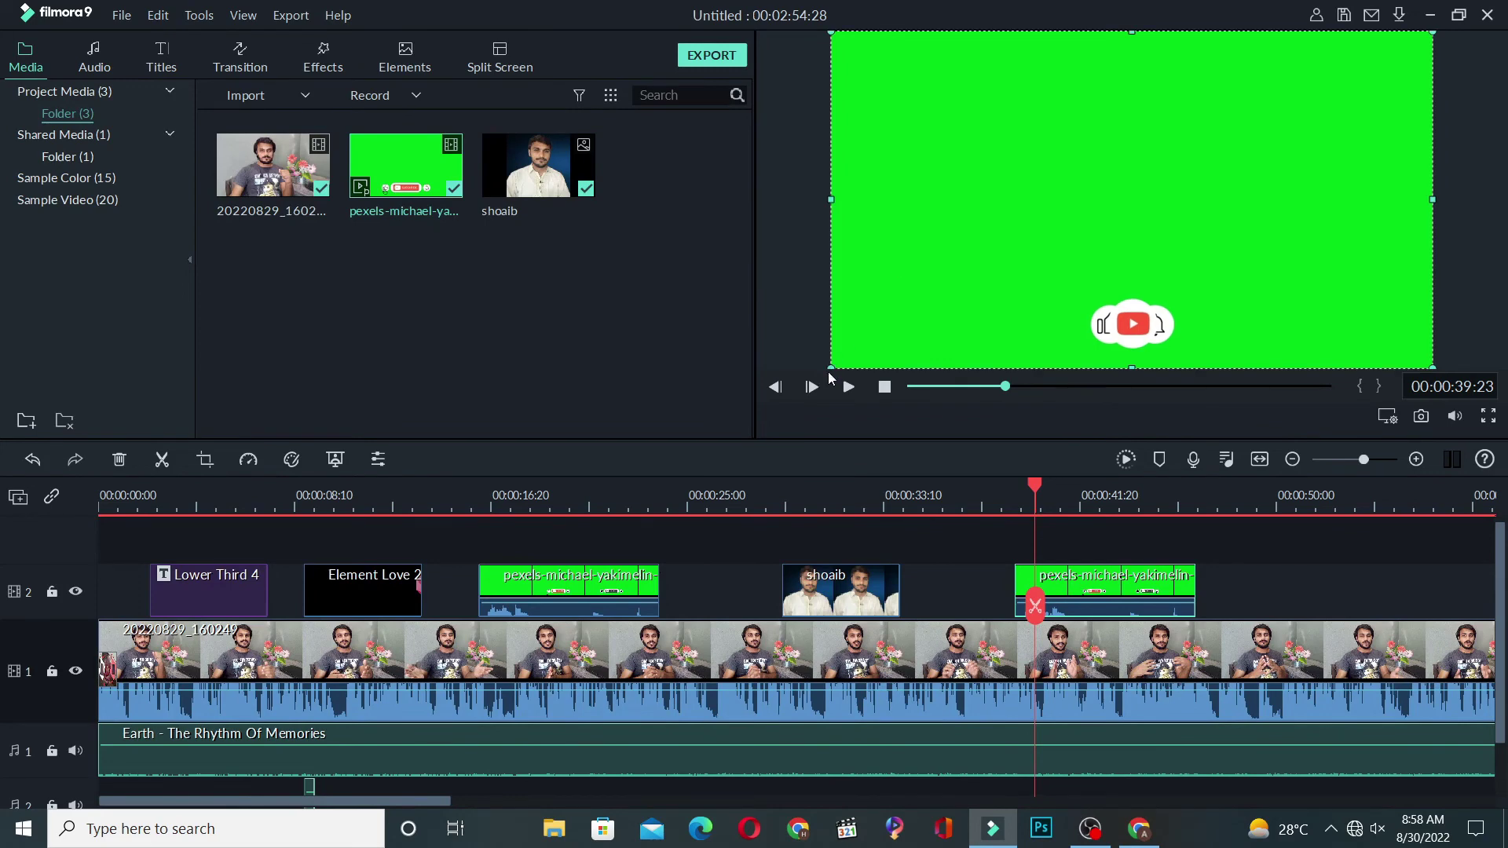
left_click_drag(830, 366, 1233, 143)
left_click_drag(1391, 110, 1364, 145)
Preview the shrunken green-screen overlay from 00:00:38:20, and return the playhead to 00:00:01:07 near the start of the timeline.
left_click_drag(1035, 488, 1011, 488)
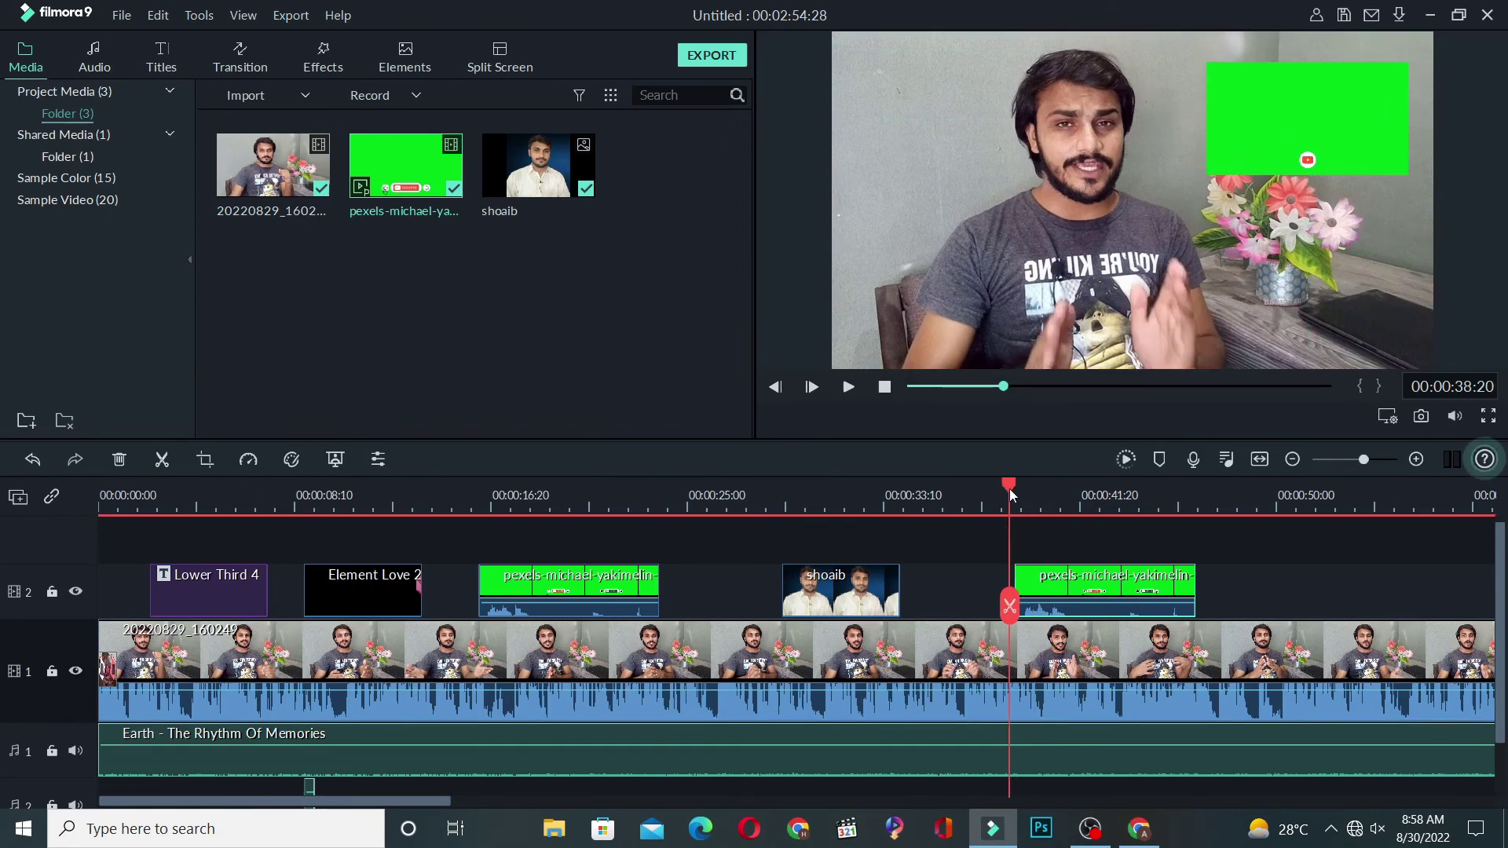
key("space")
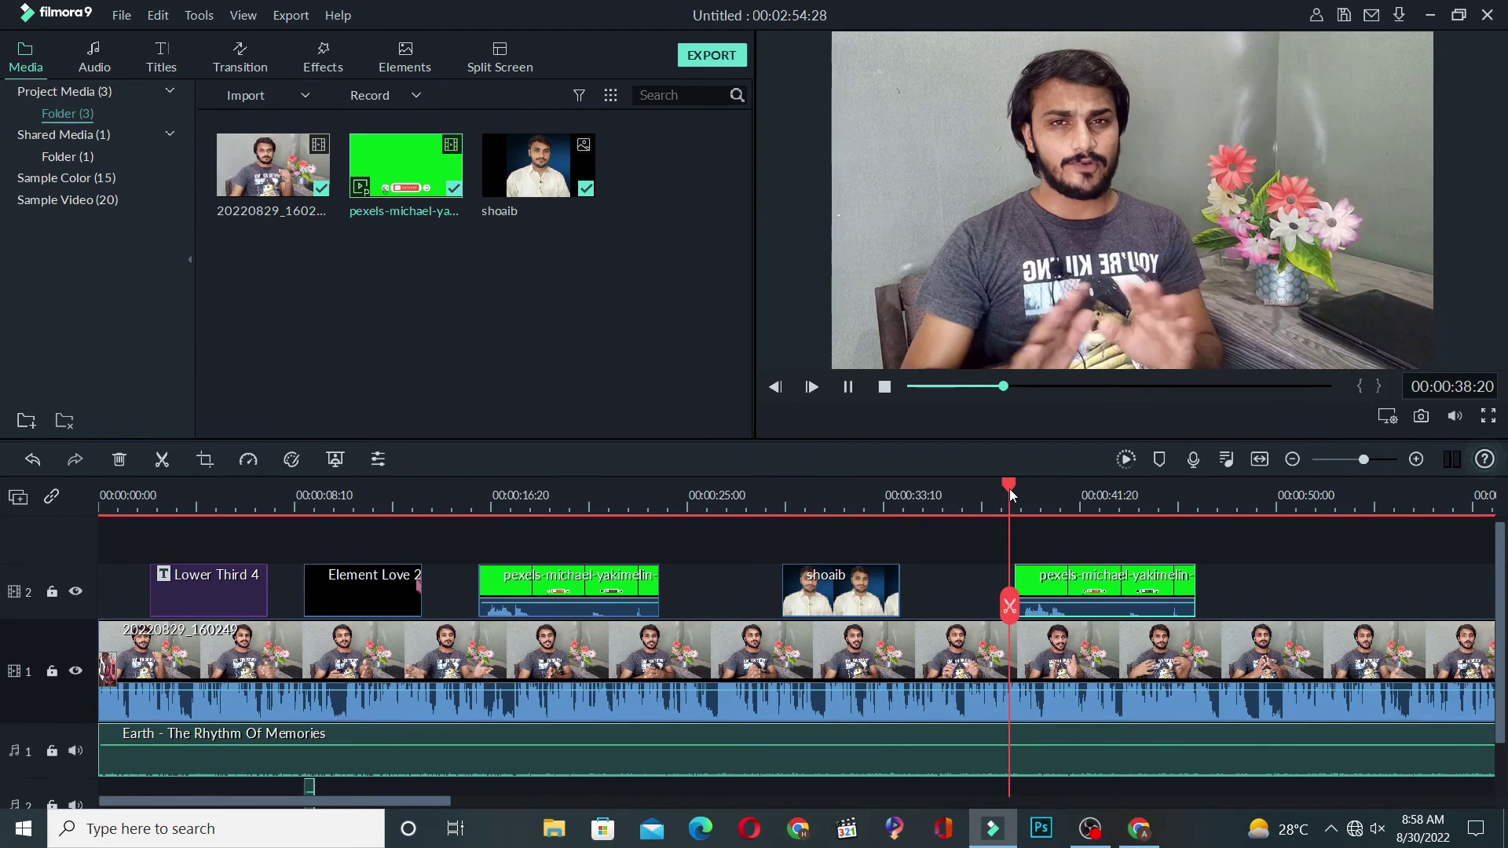
key("space")
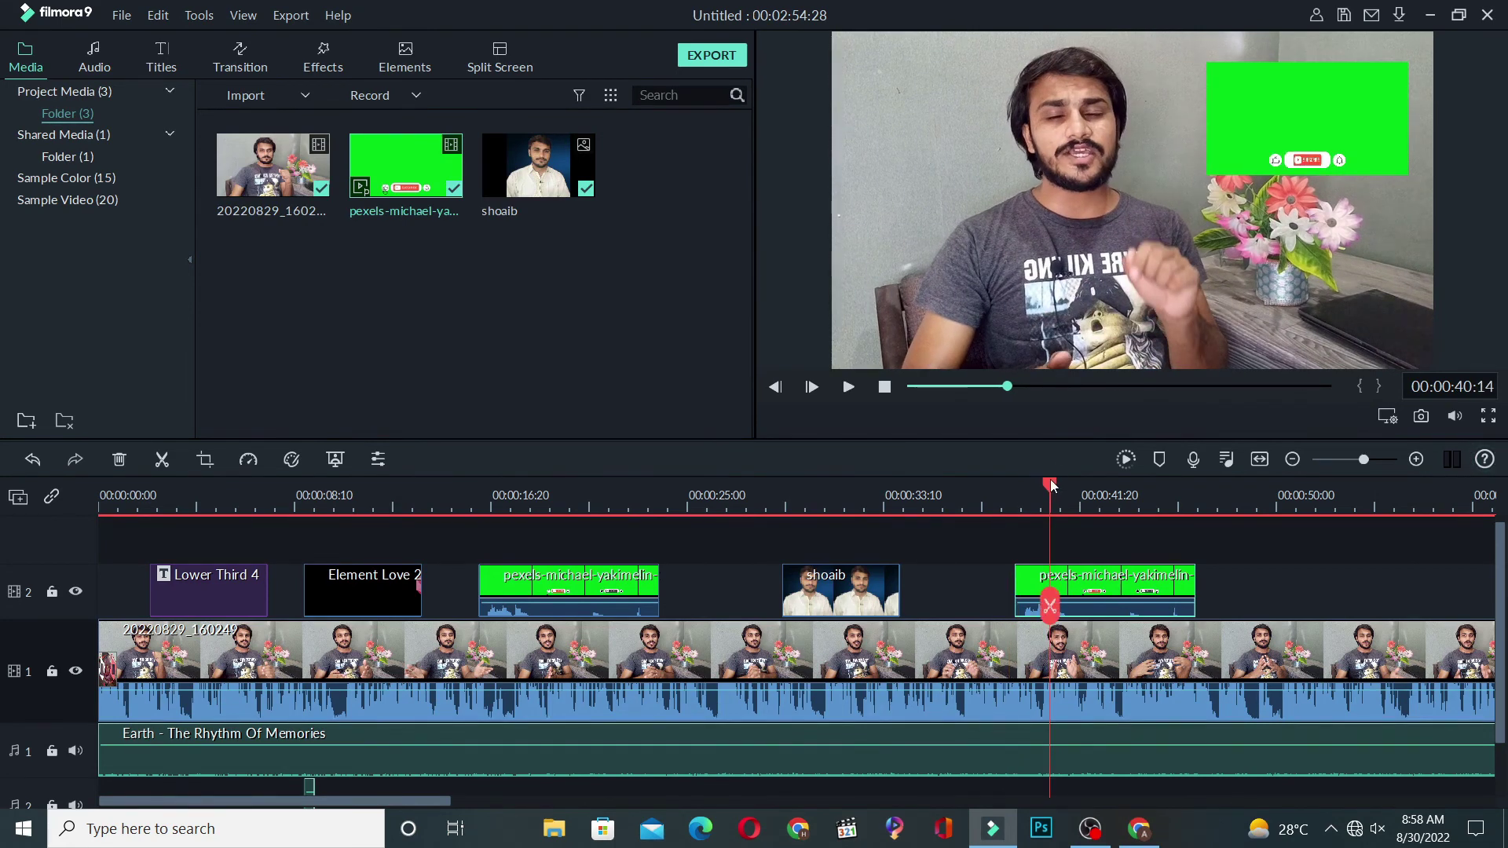
left_click(1033, 498)
left_click(1002, 498)
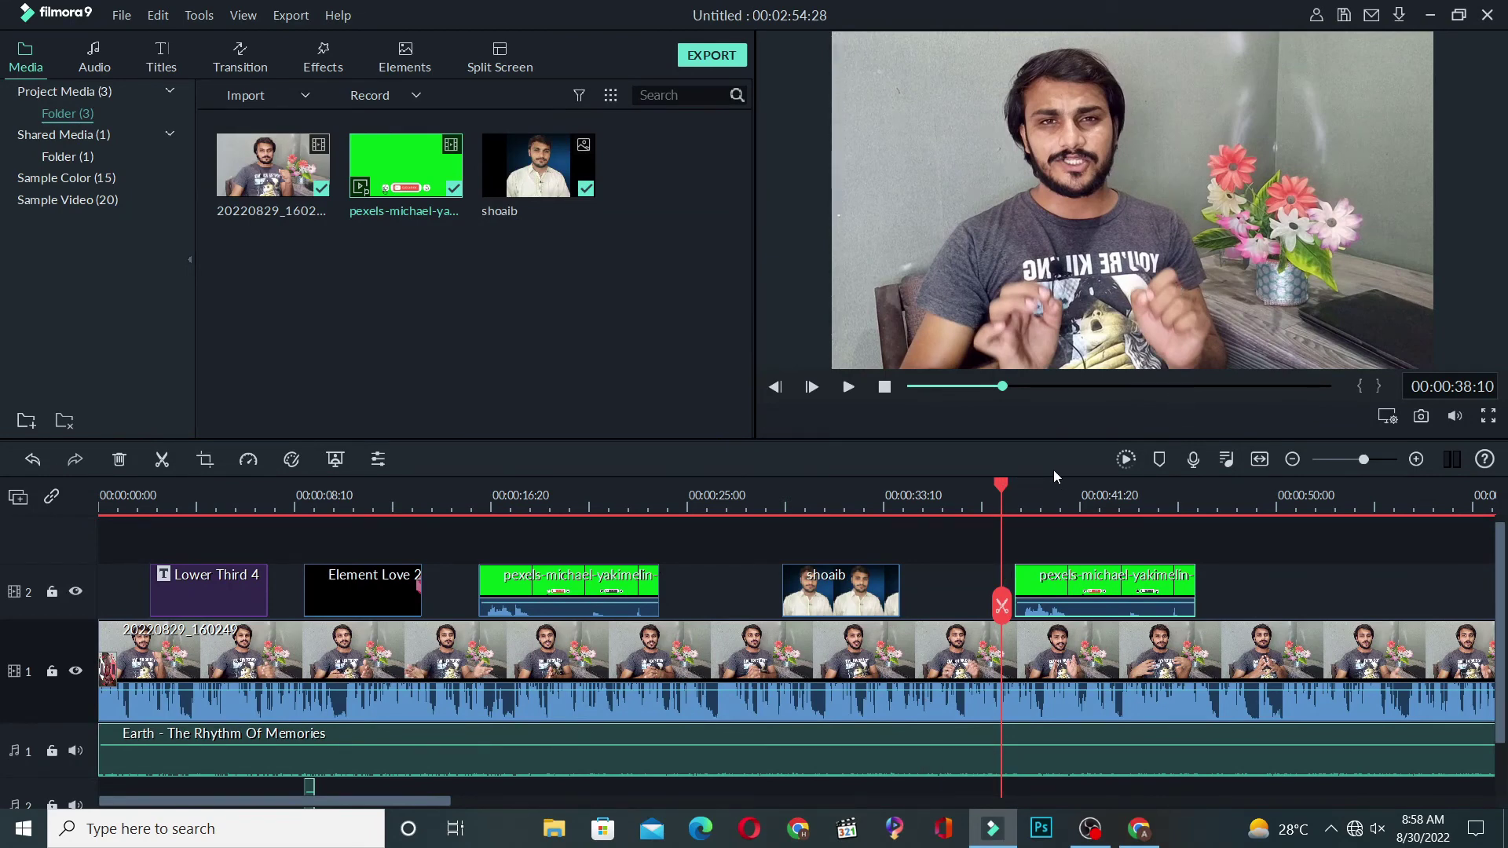
left_click_drag(1002, 495, 94, 572)
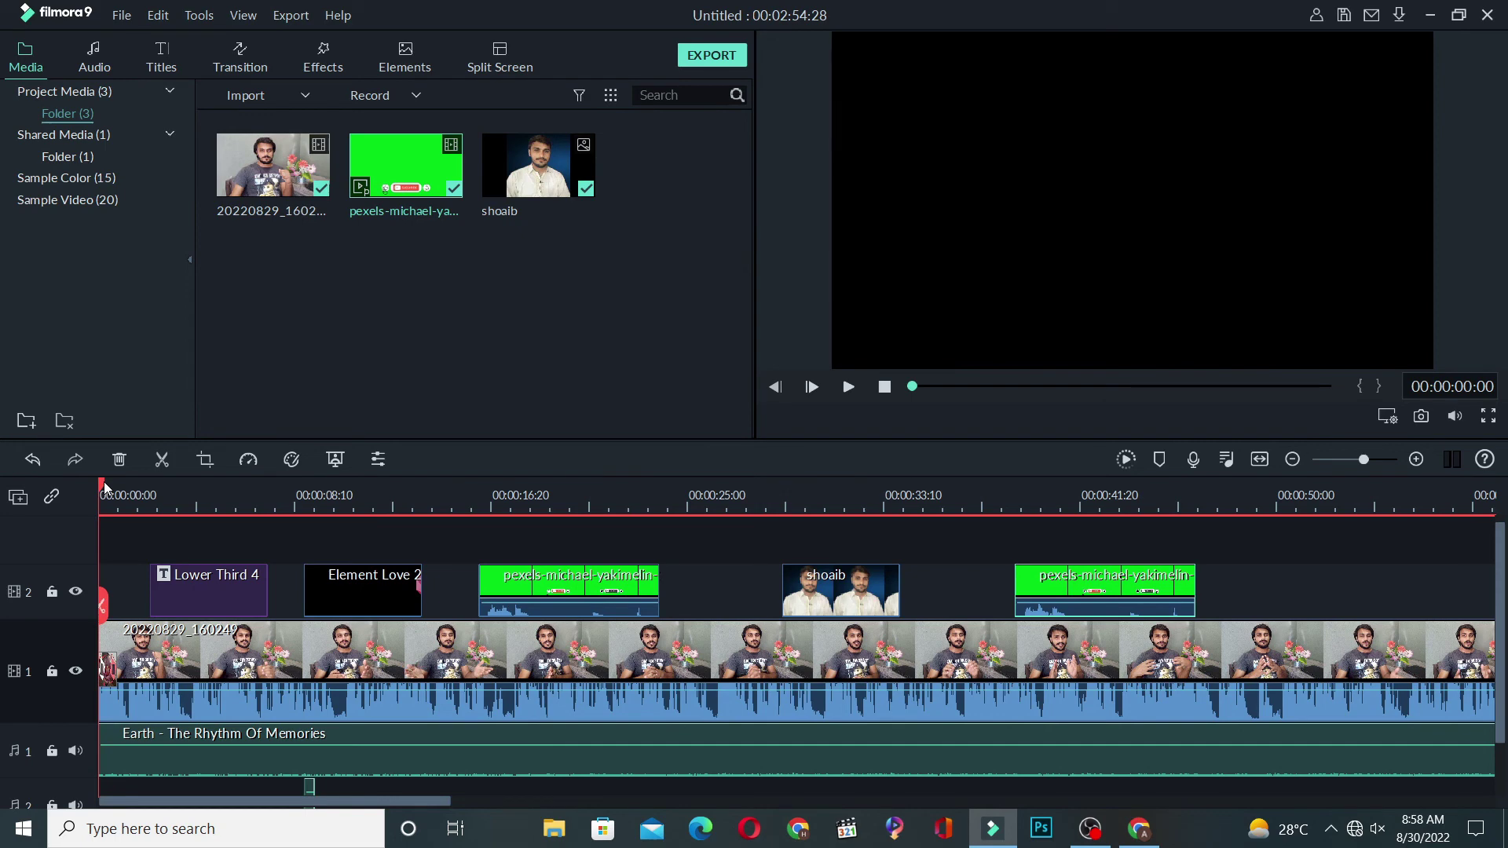
left_click_drag(105, 487, 127, 489)
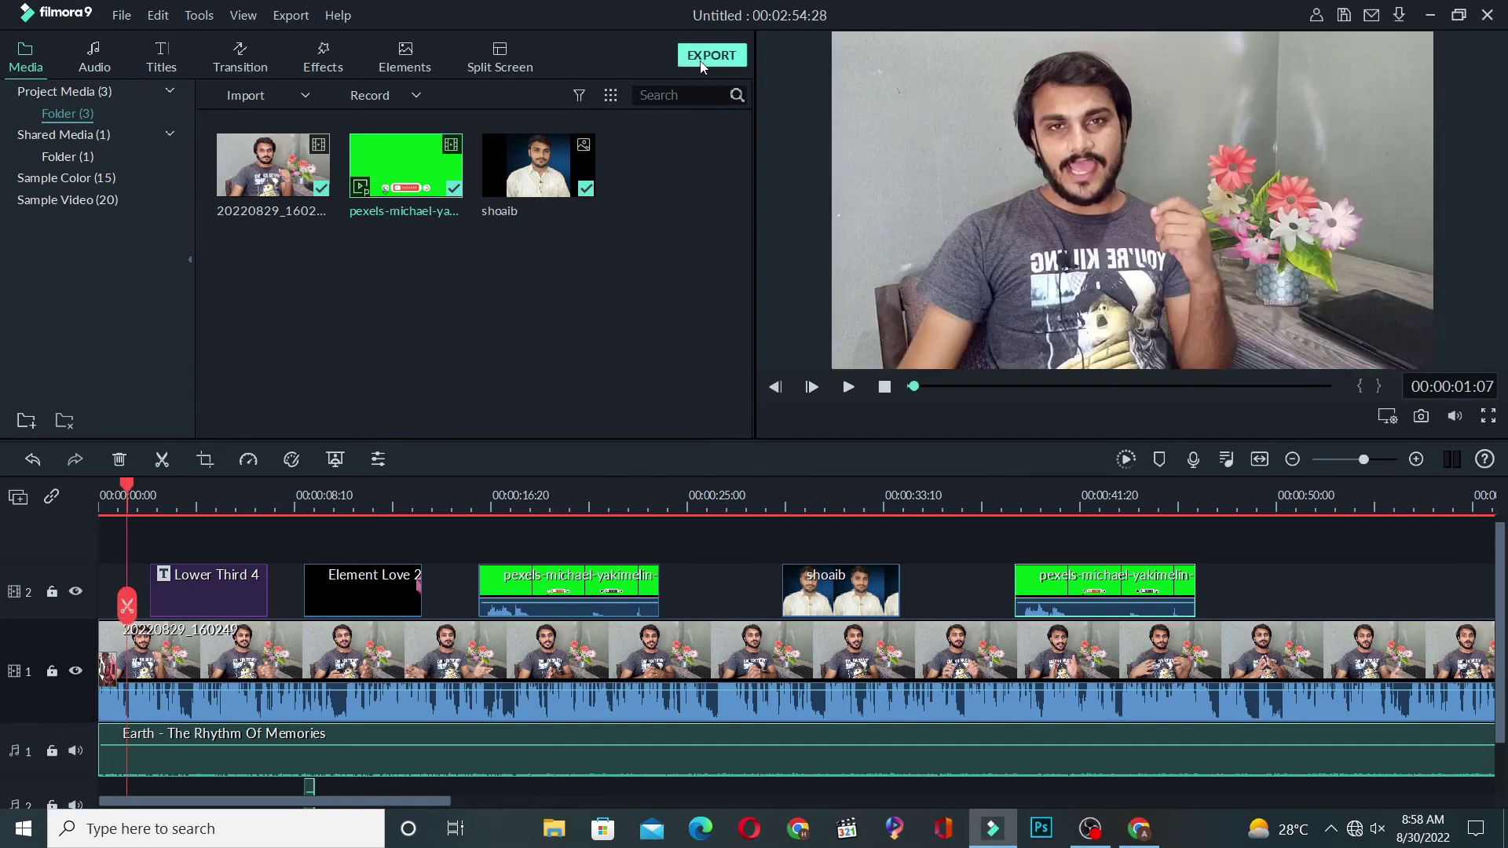
Export the project to the computer as an MP4 named My Video at 1920x1080 and 30 fps, with GPU accelerated encoding enabled.
left_click(702, 63)
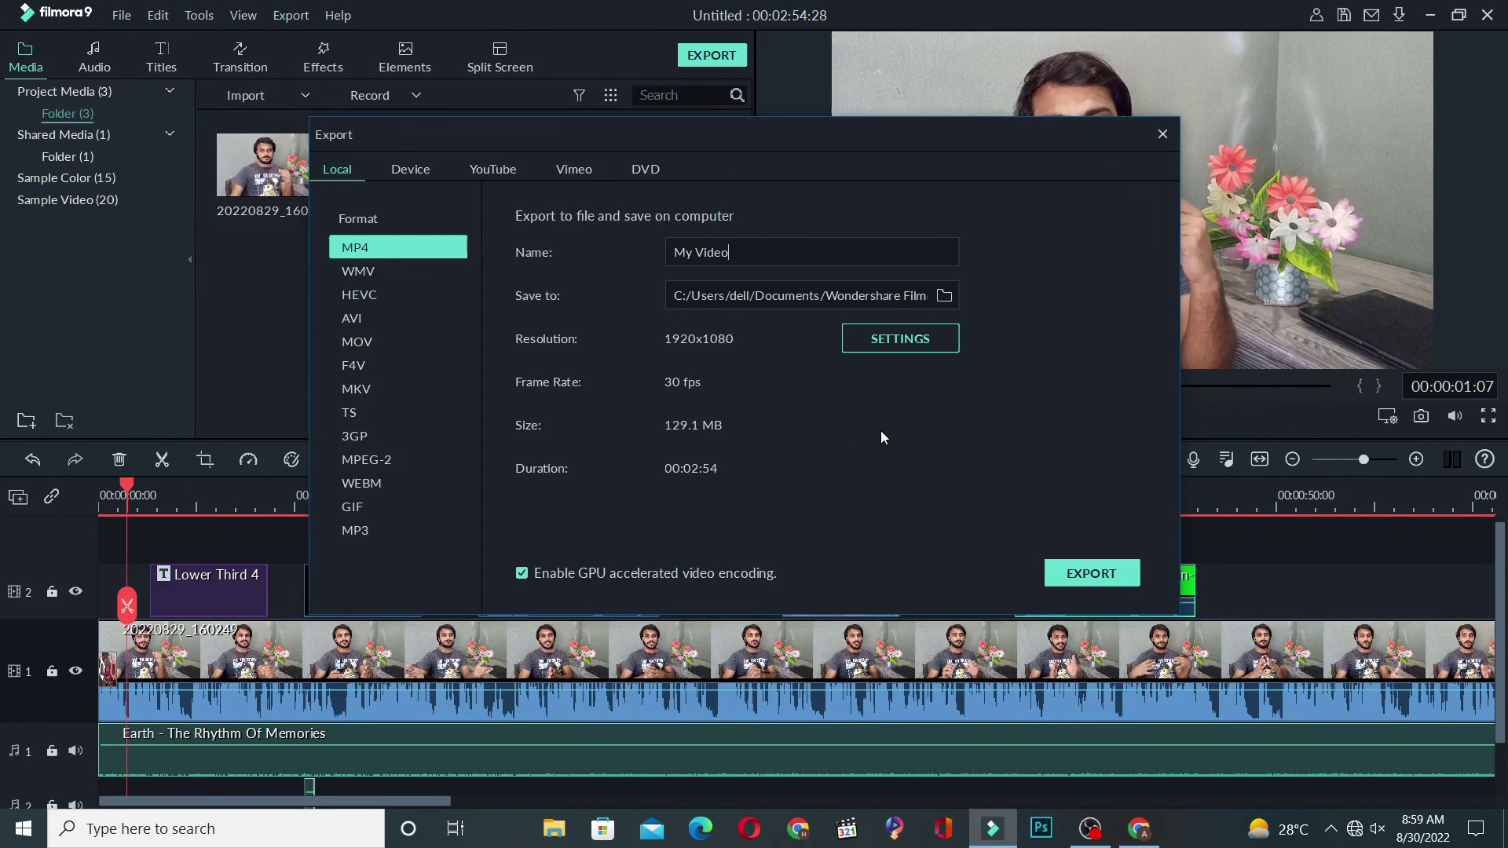
left_click(1111, 577)
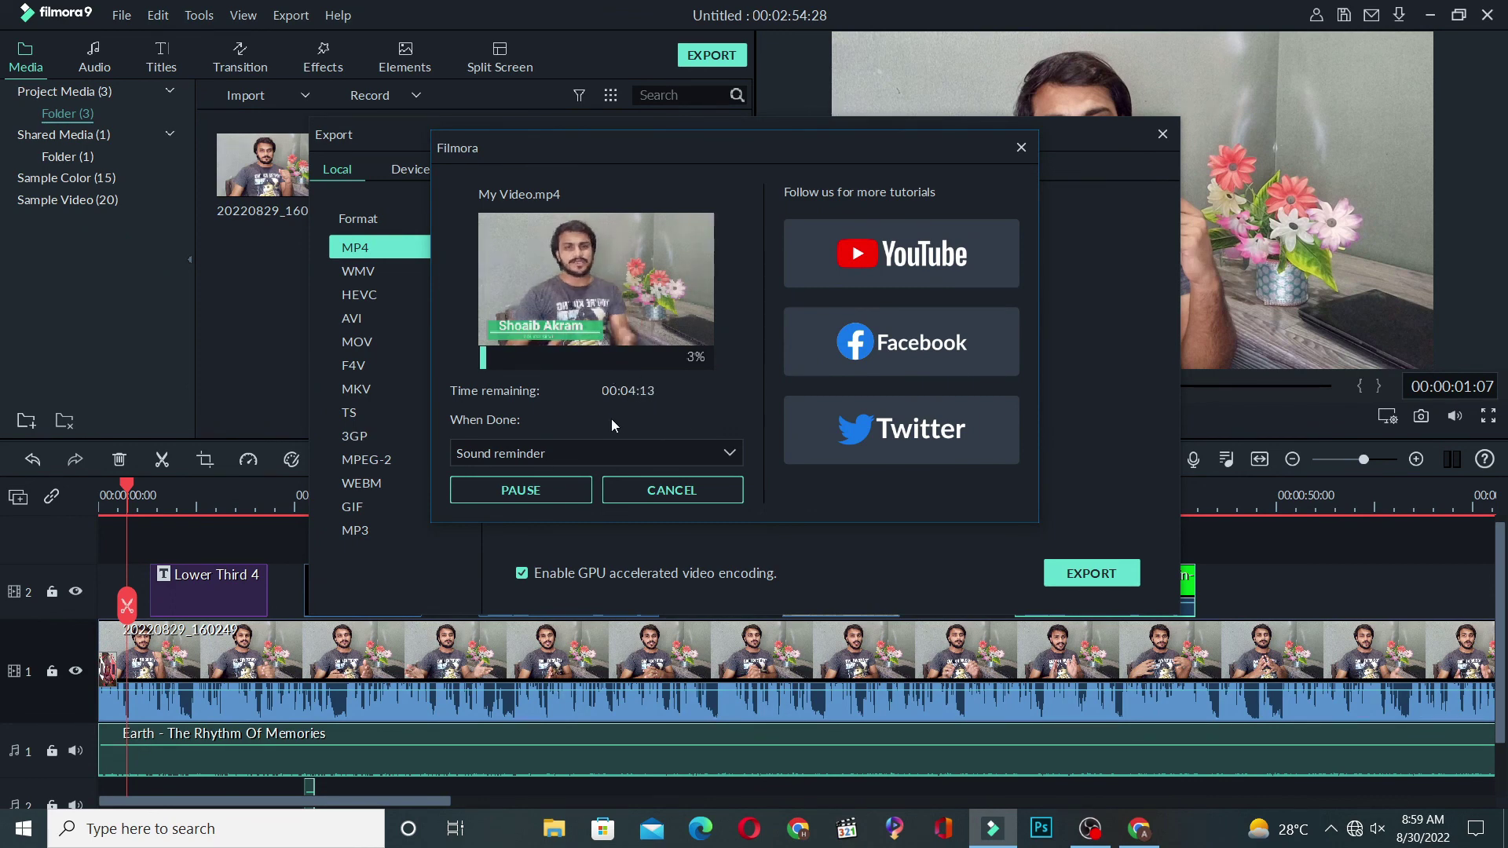
Cancel the running export of My Video.mp4 and close the export settings.
left_click(634, 483)
left_click(911, 345)
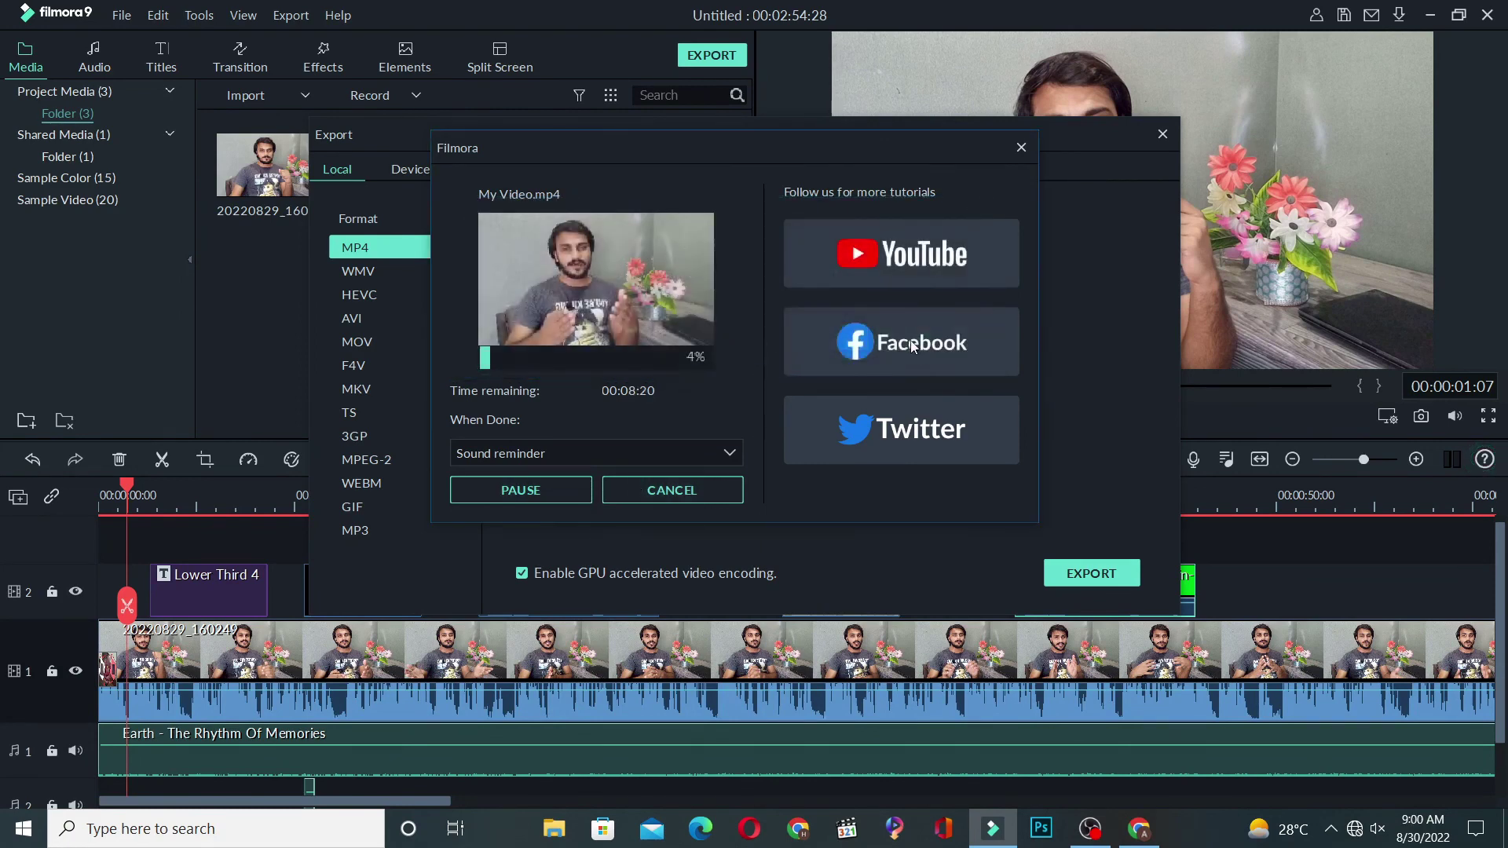
left_click(705, 484)
left_click(839, 346)
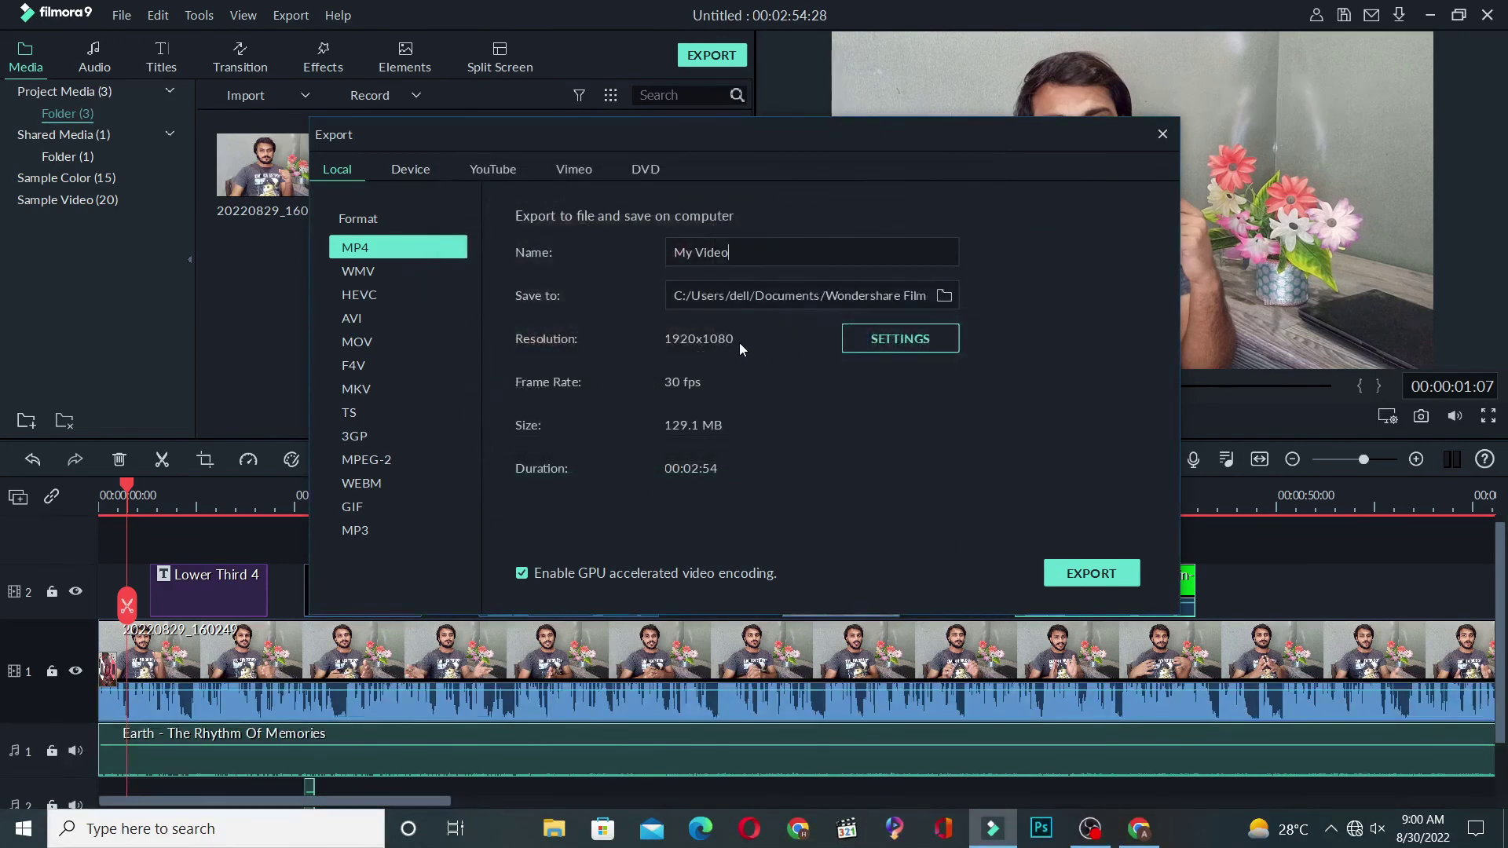
left_click(1163, 136)
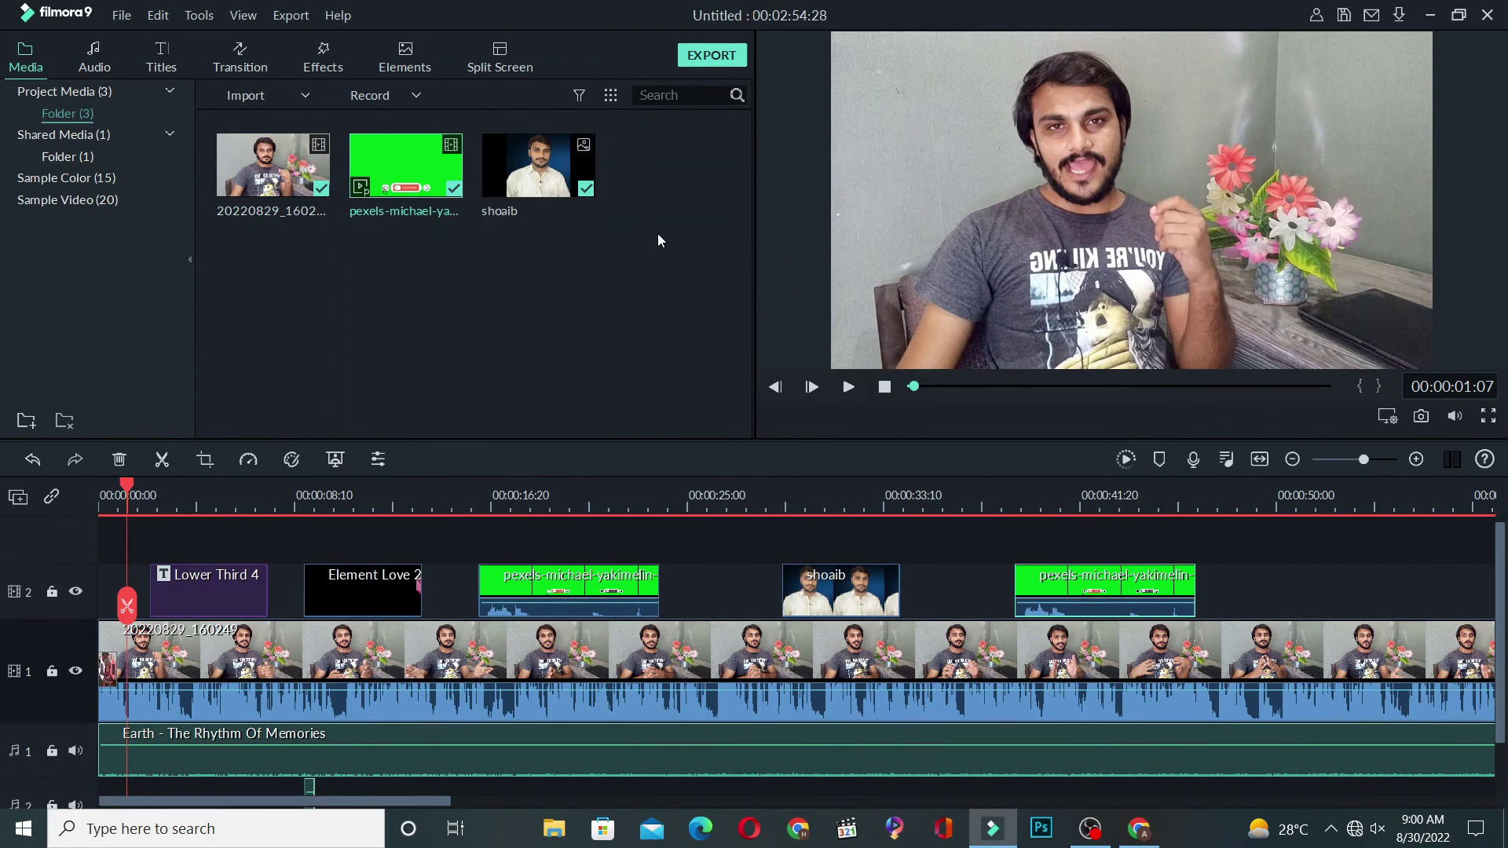